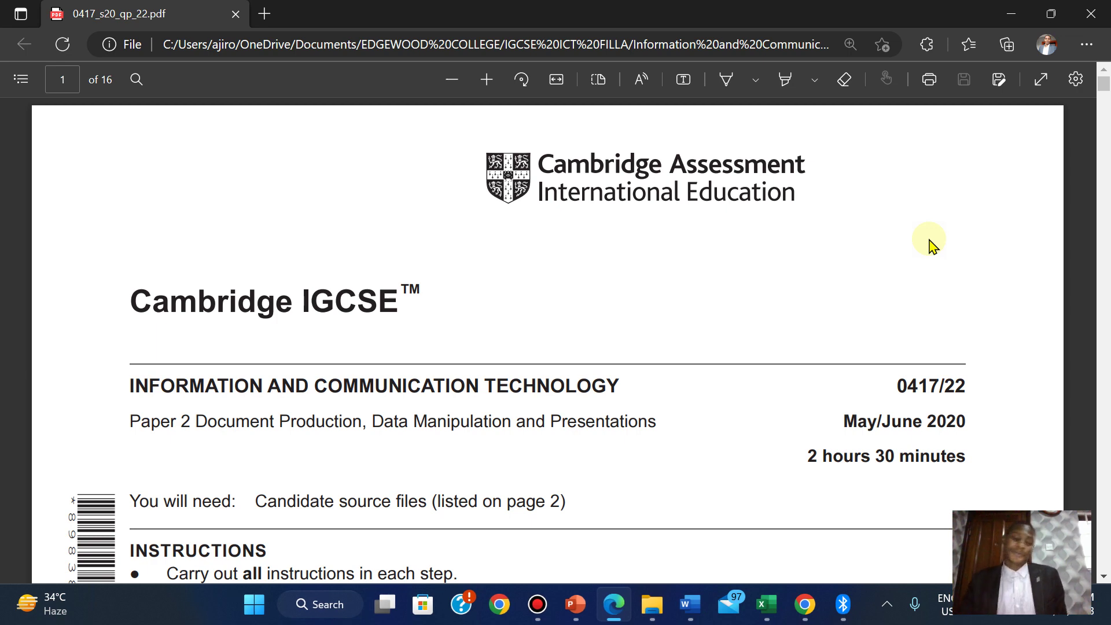
# Scroll the exam PDF to page 12, Task 6 – Presentation.
pyautogui.scroll(-20, 932, 246)
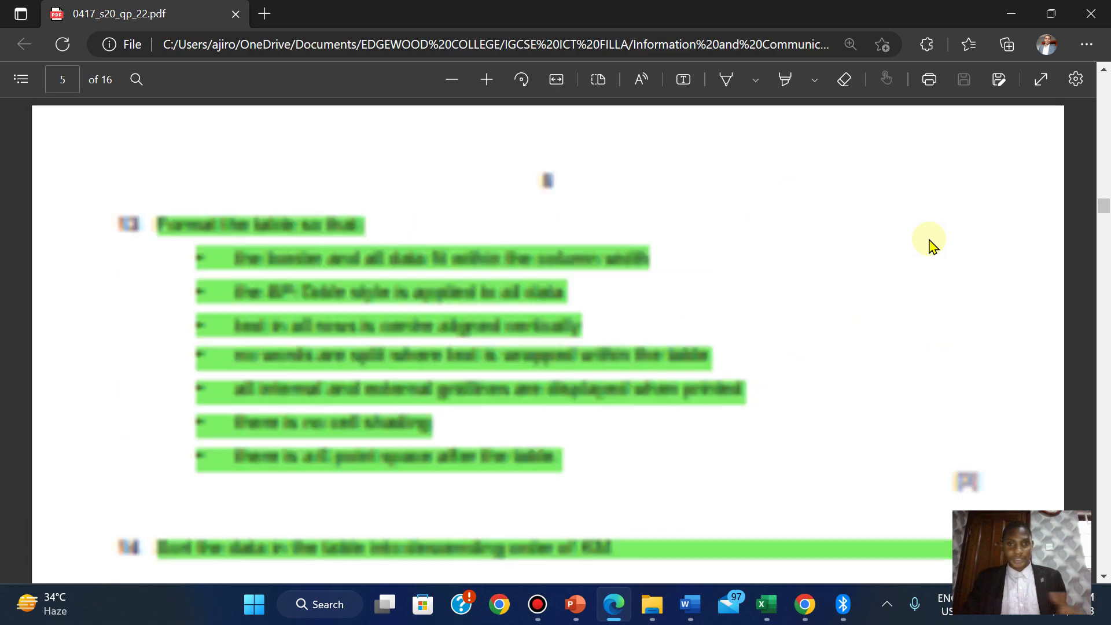
pyautogui.scroll(-20, 932, 246)
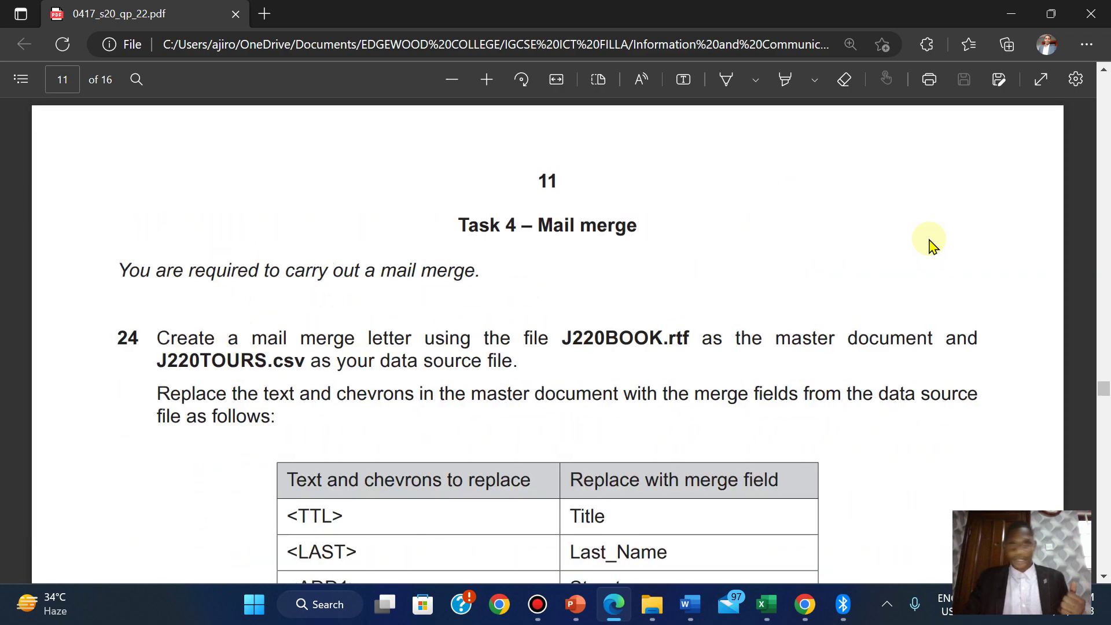
pyautogui.scroll(20, 932, 246)
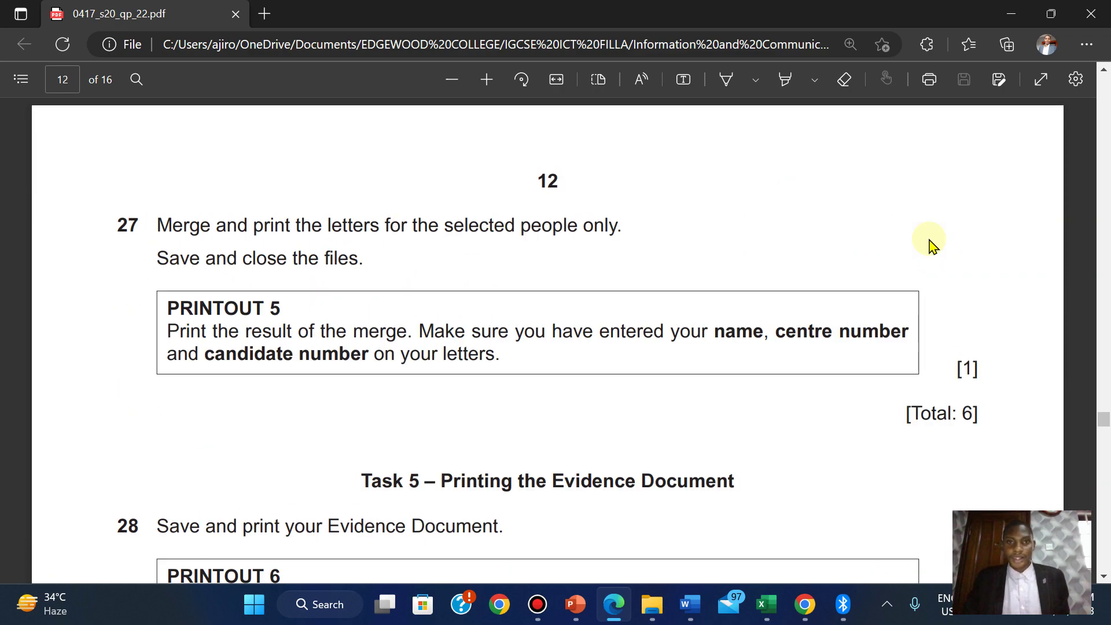
pyautogui.scroll(-15, 932, 246)
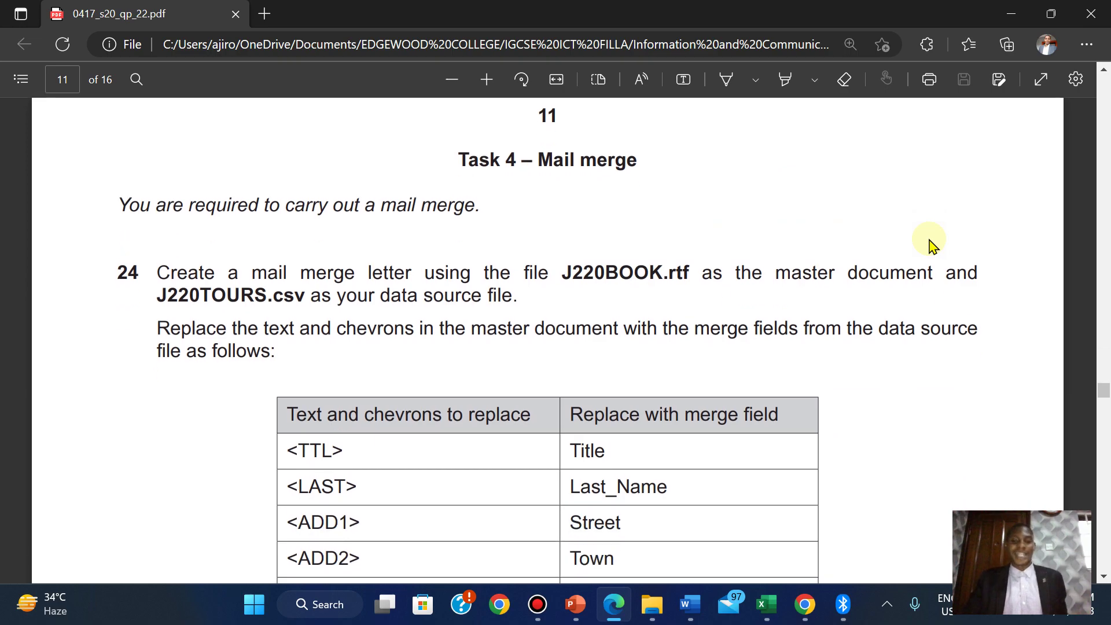
pyautogui.scroll(-3, 932, 246)
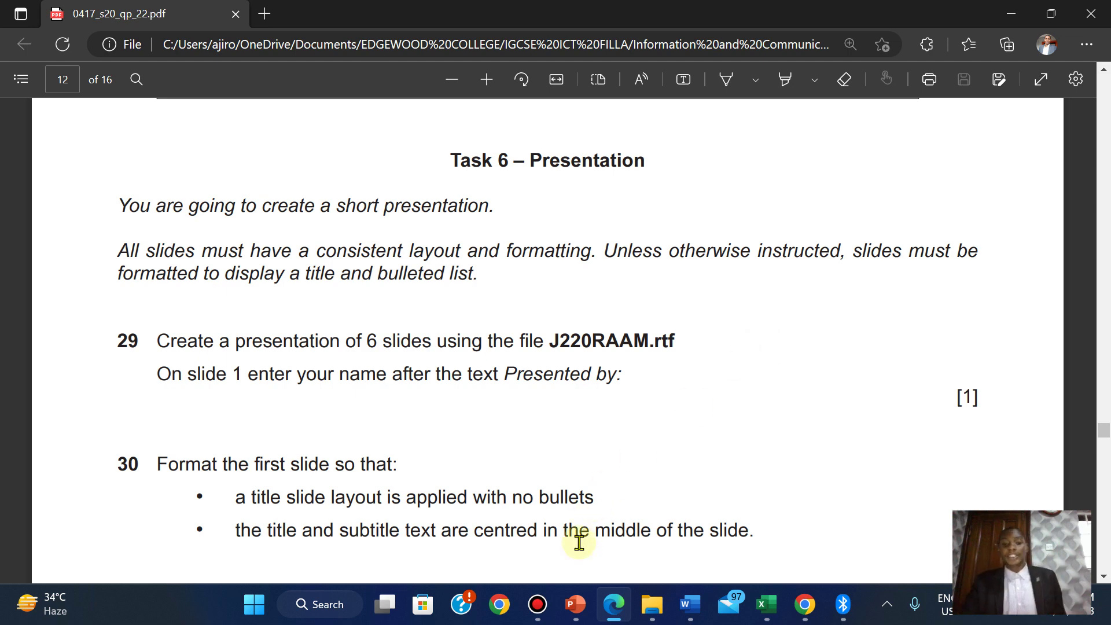
# In PowerPoint, go to File > Open and open the most recently used folder.
pyautogui.click(577, 614)
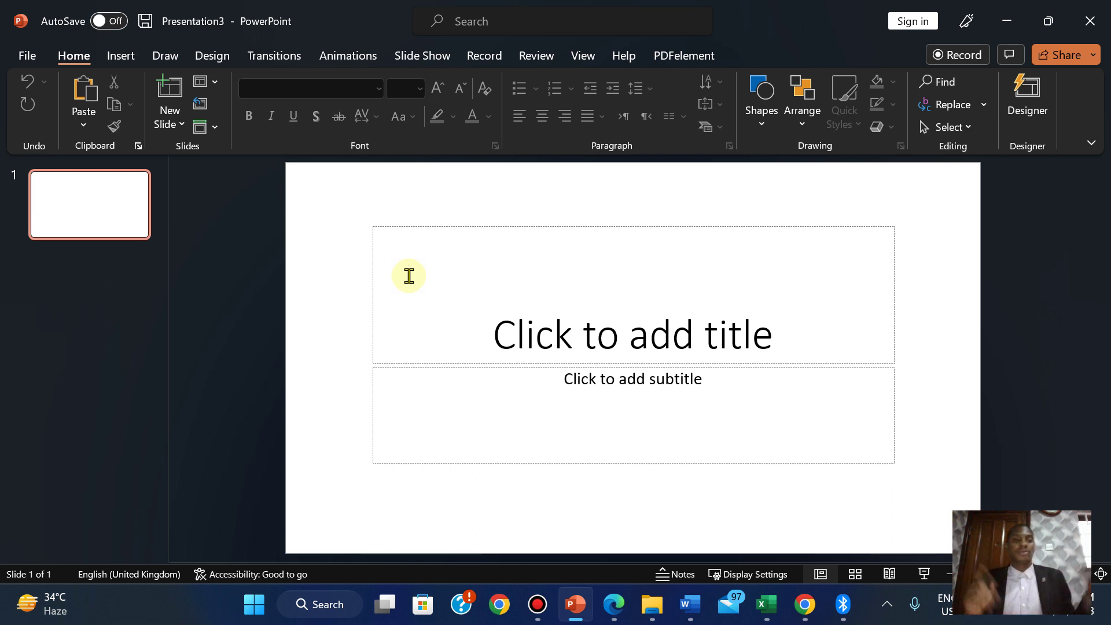
pyautogui.click(29, 65)
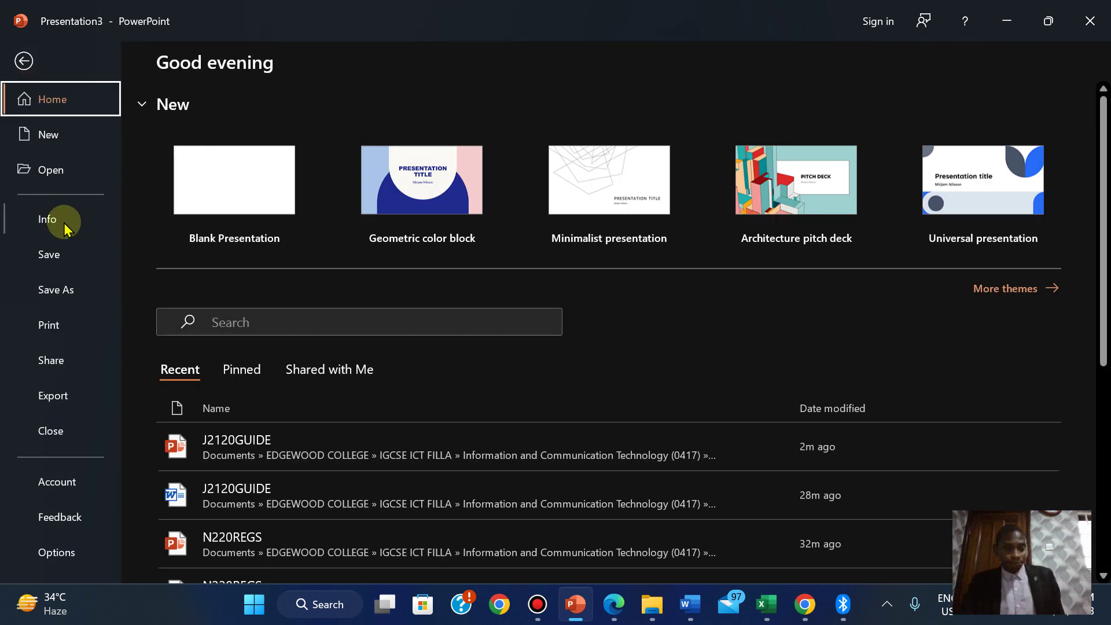
pyautogui.click(57, 181)
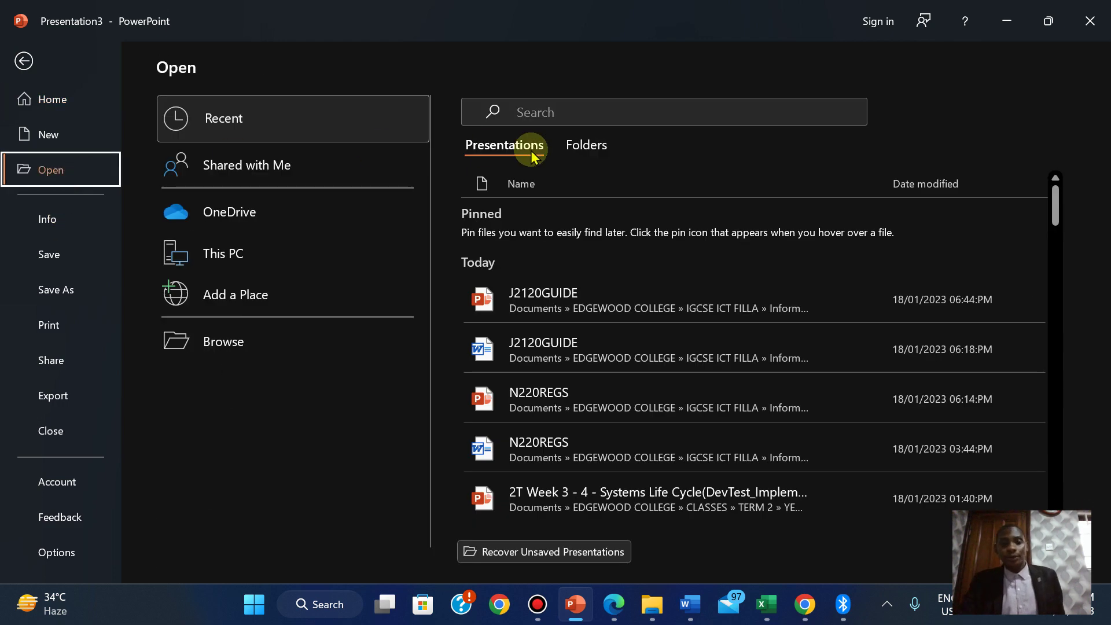
pyautogui.click(583, 147)
pyautogui.click(699, 274)
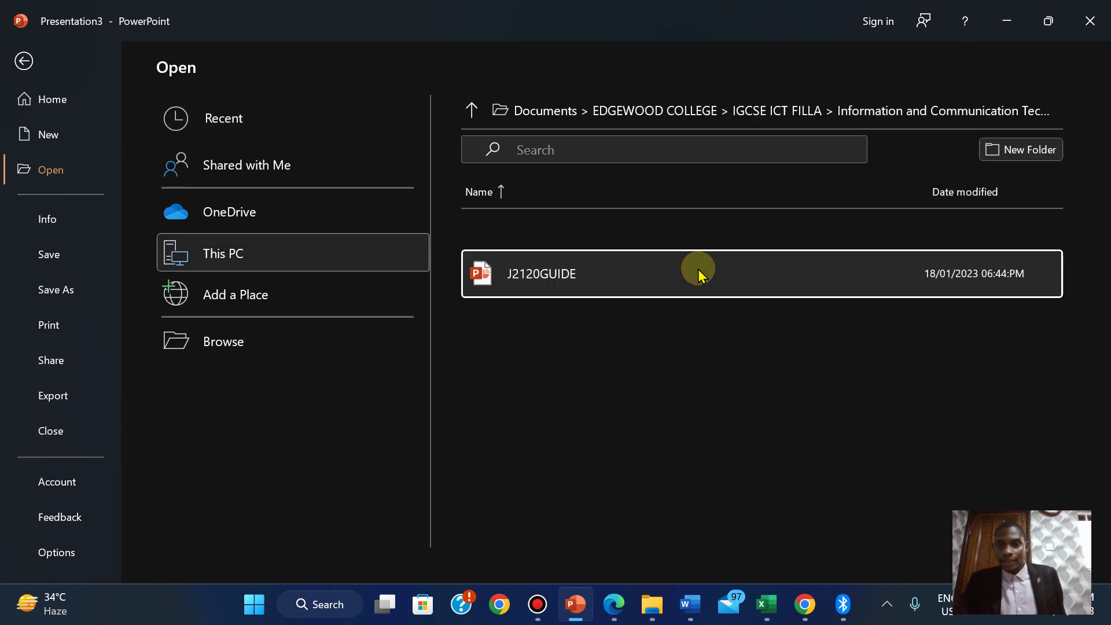
# Browse to the 0417_s20_sf_22 confidential source files folder and open J220RAAM.
pyautogui.click(880, 111)
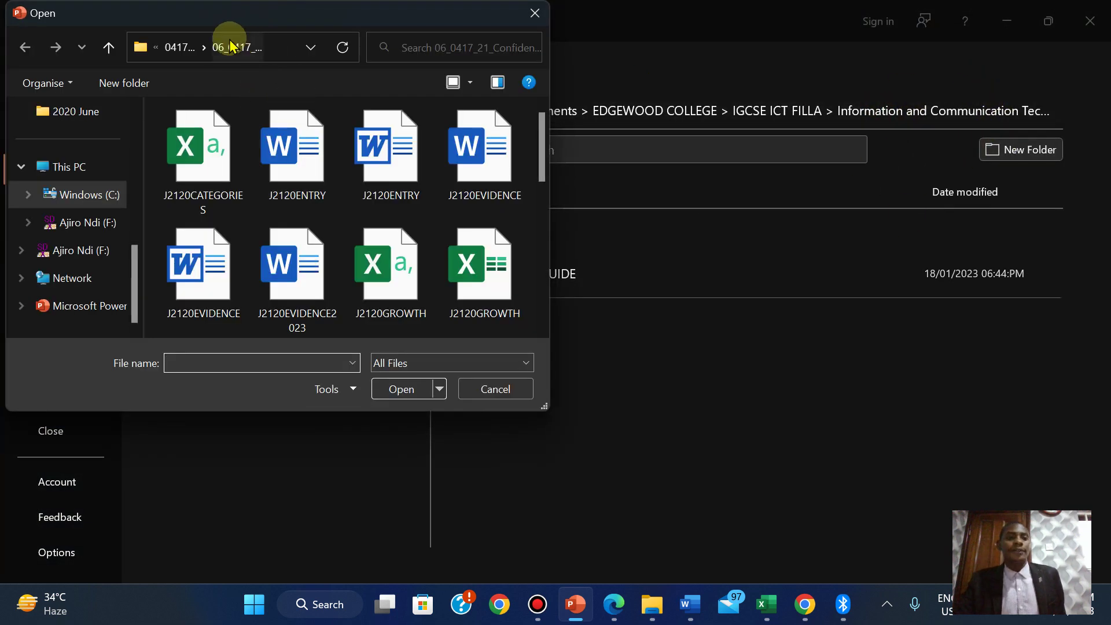
pyautogui.click(181, 50)
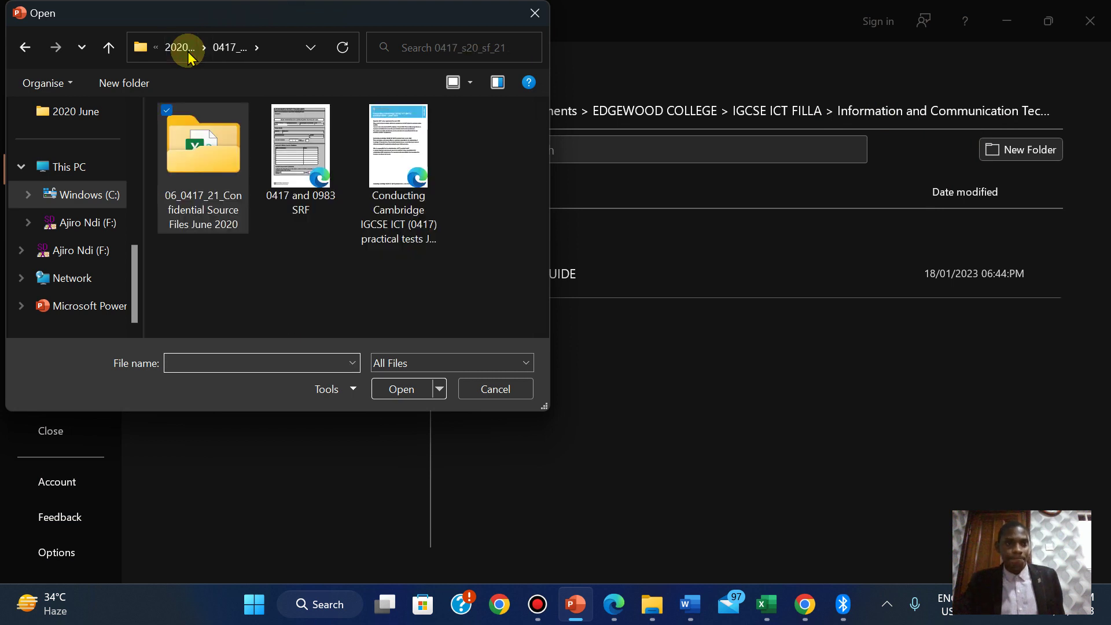
pyautogui.click(184, 49)
pyautogui.doubleClick(311, 161)
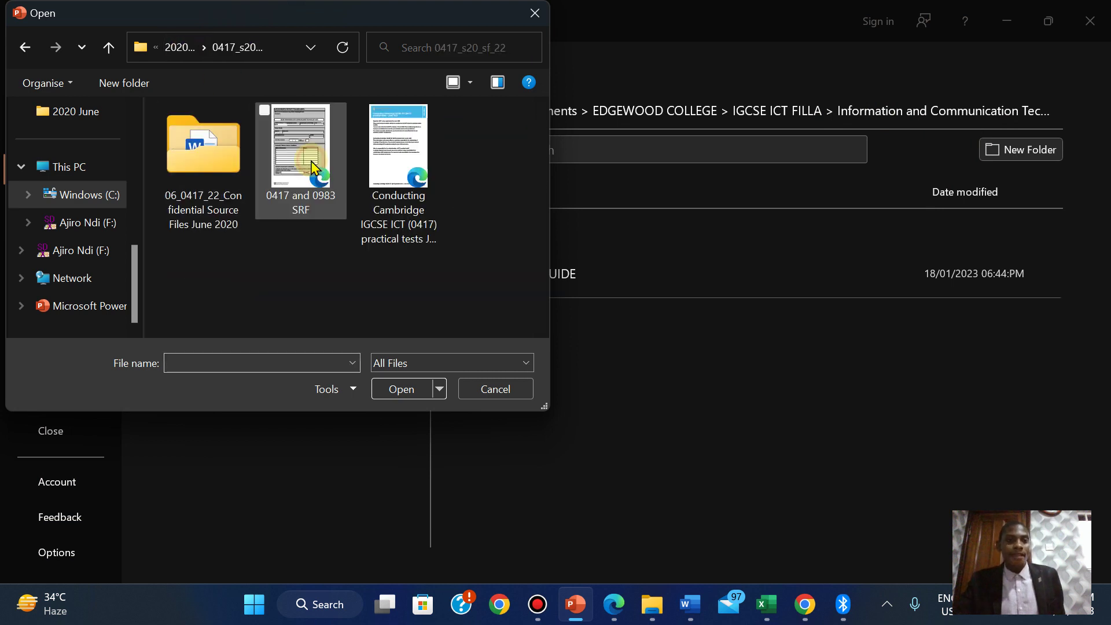
pyautogui.doubleClick(185, 170)
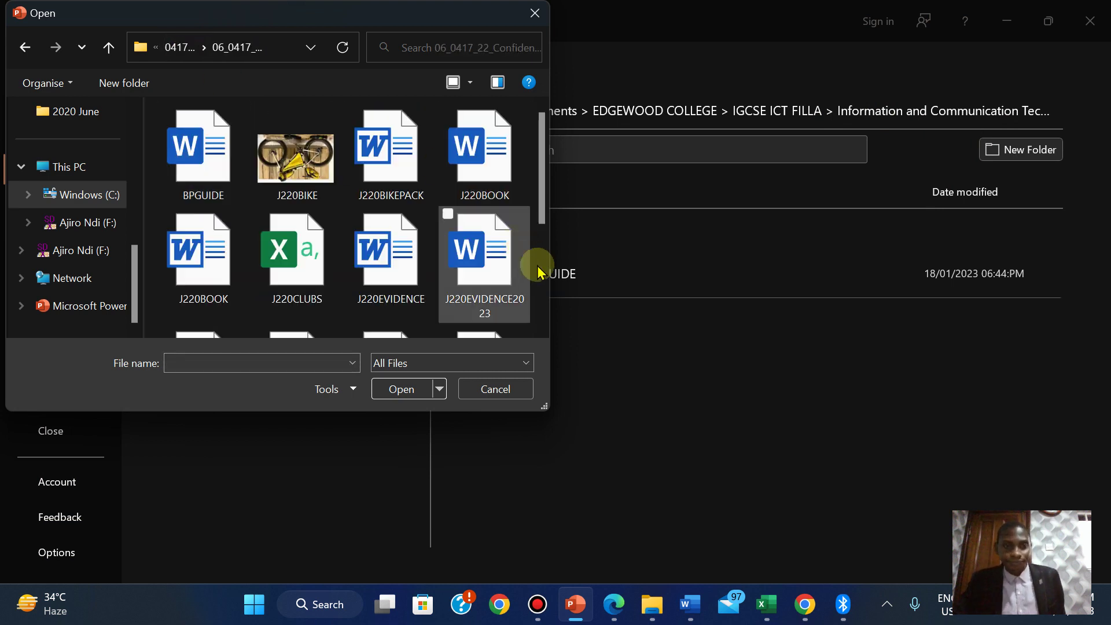
pyautogui.click(540, 290)
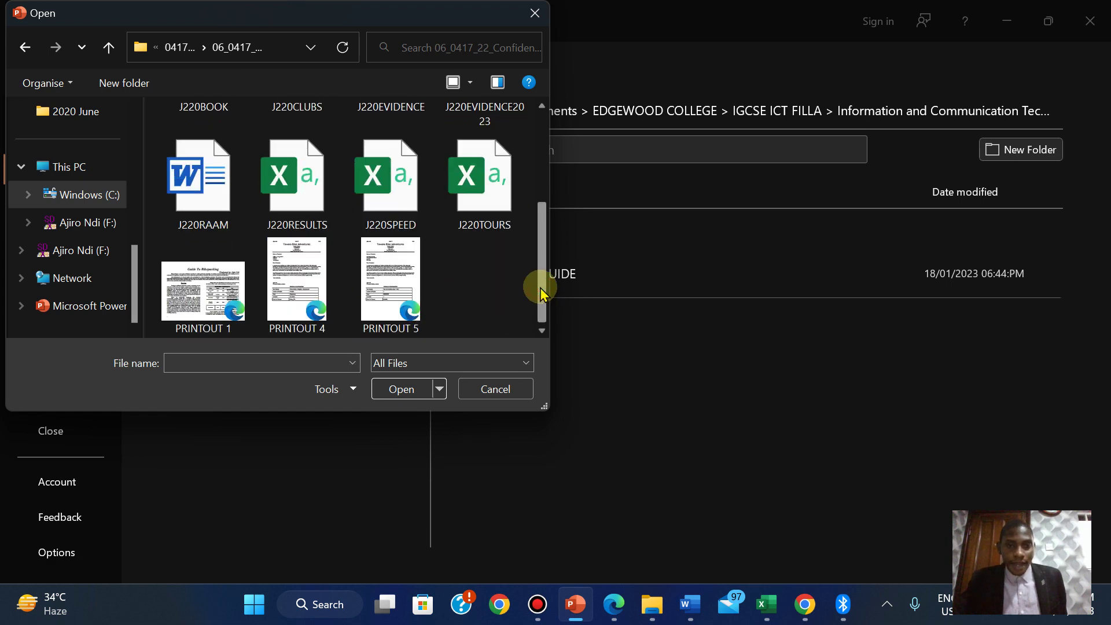
pyautogui.click(200, 204)
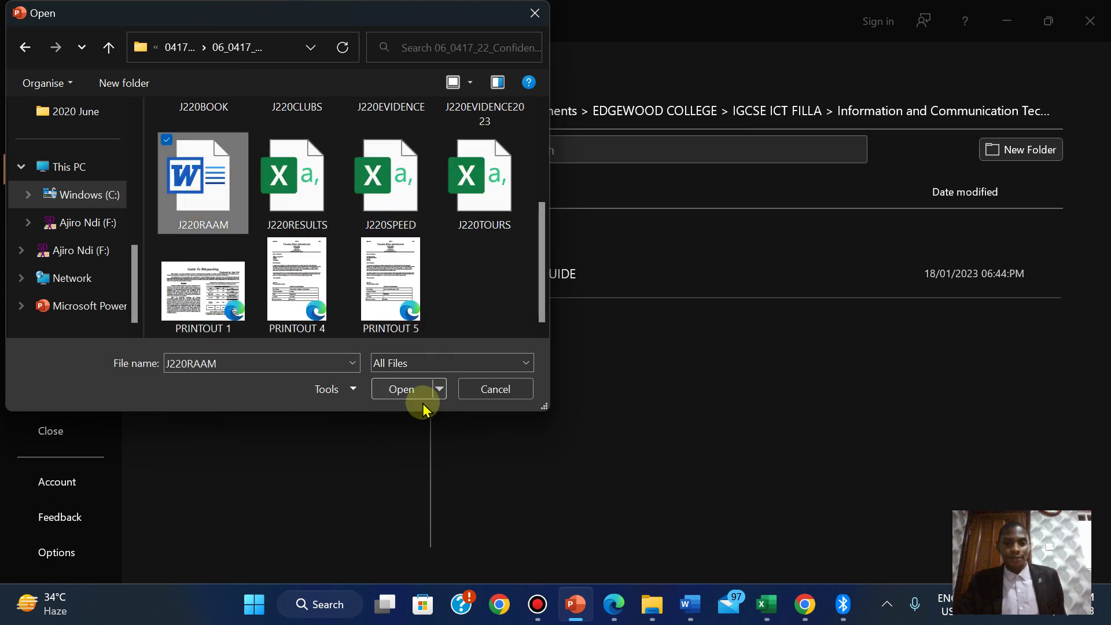
pyautogui.click(399, 389)
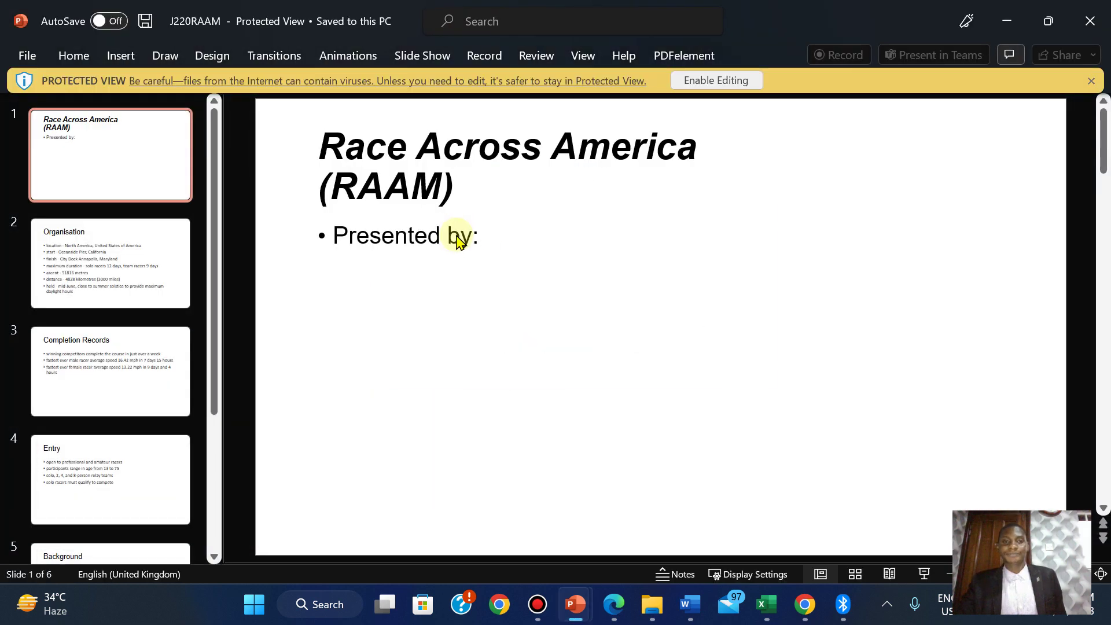
# Enable editing and add the candidate's name after 'Presented by:' on slide 1.
pyautogui.click(705, 81)
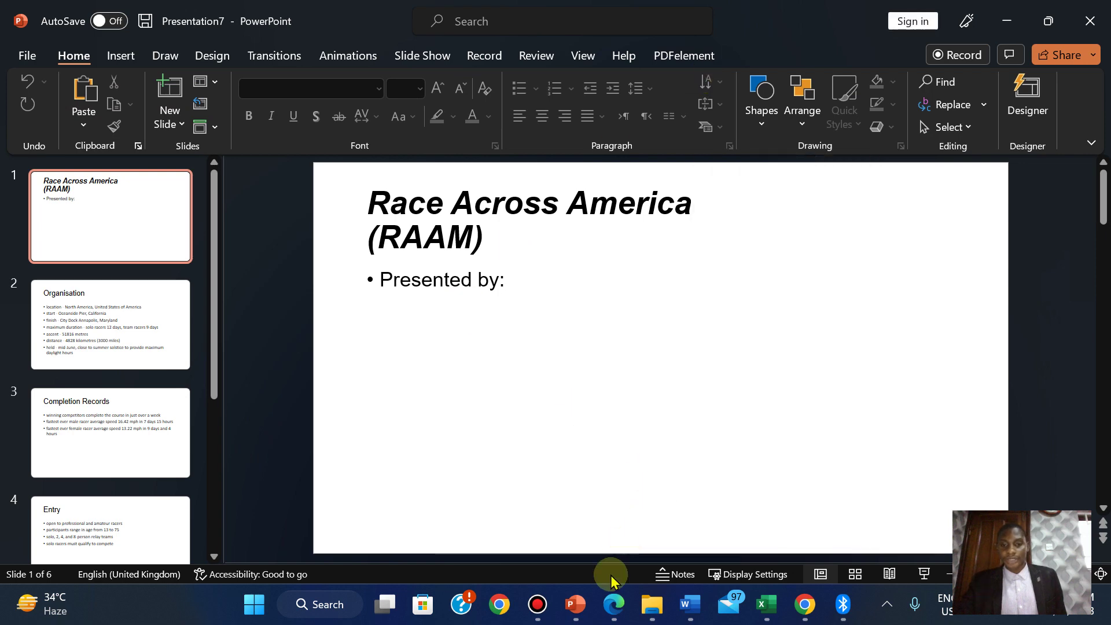
pyautogui.click(614, 604)
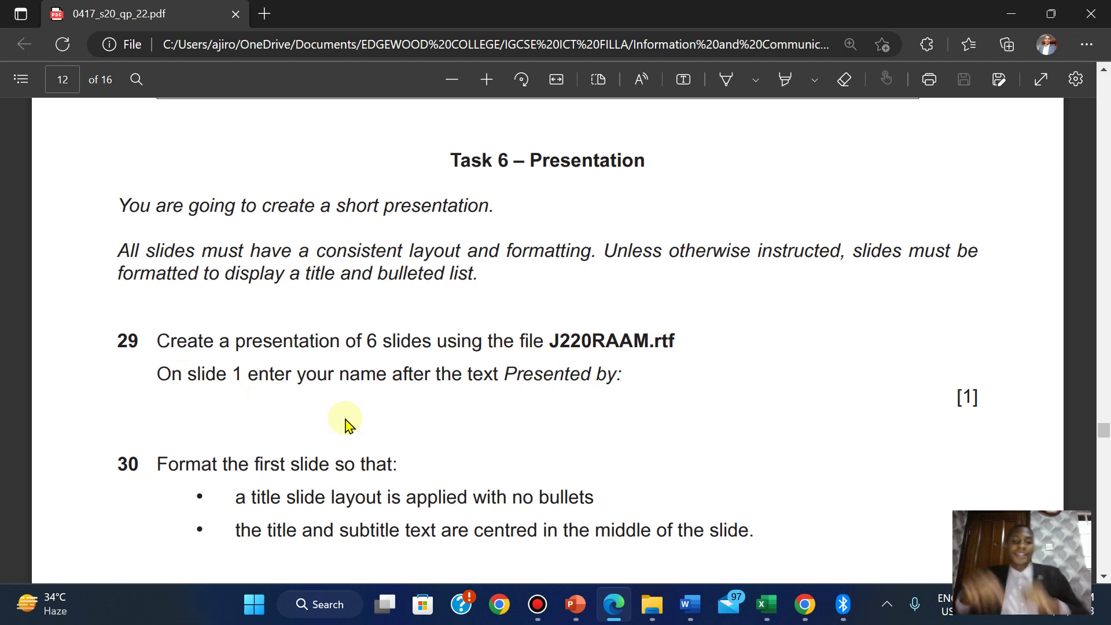
pyautogui.moveTo(586, 608)
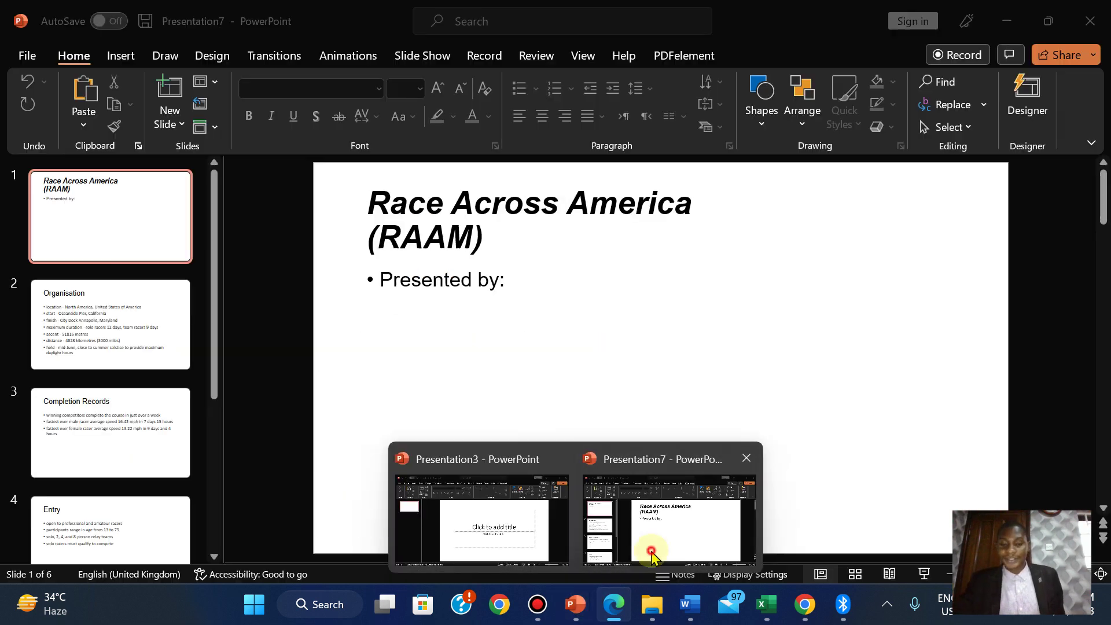
pyautogui.click(650, 548)
pyautogui.click(514, 281)
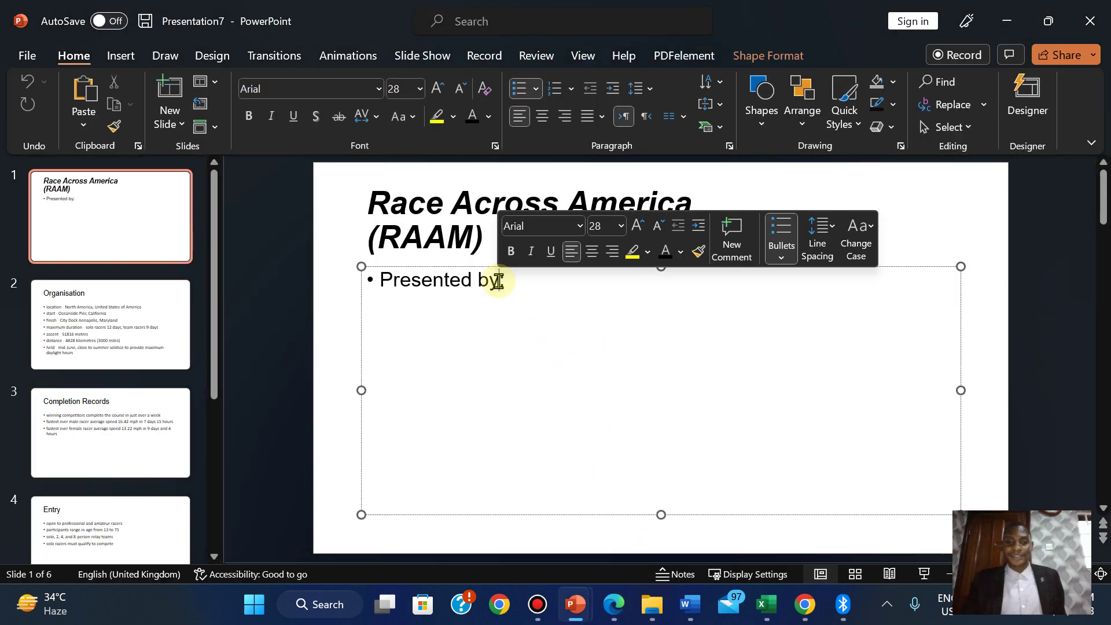
pyautogui.write('Ajiro')
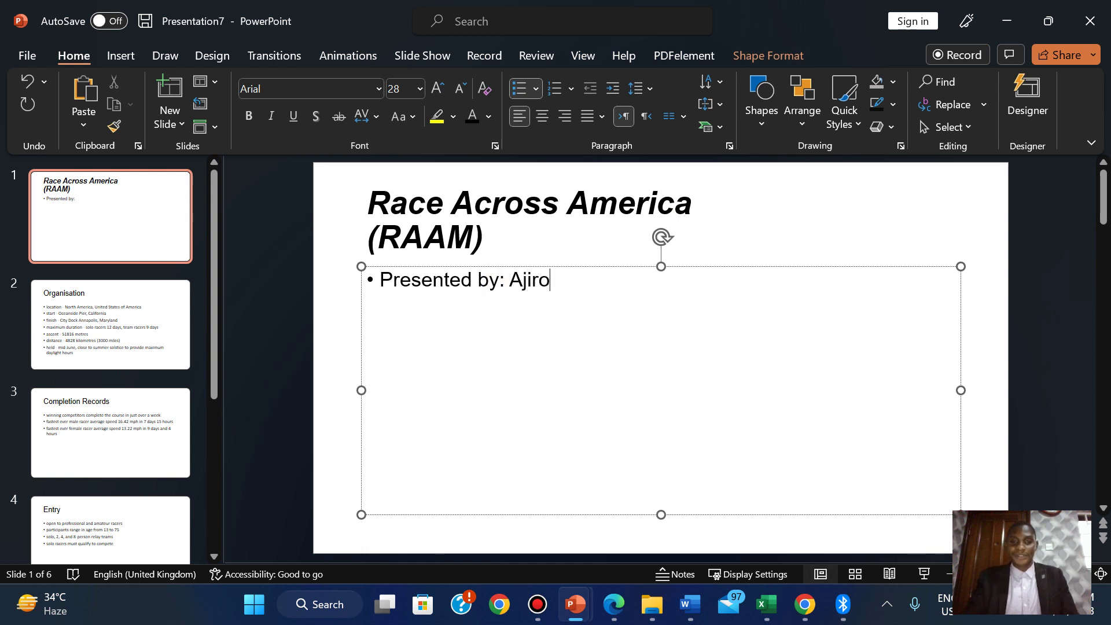
pyautogui.write(' Ndi')
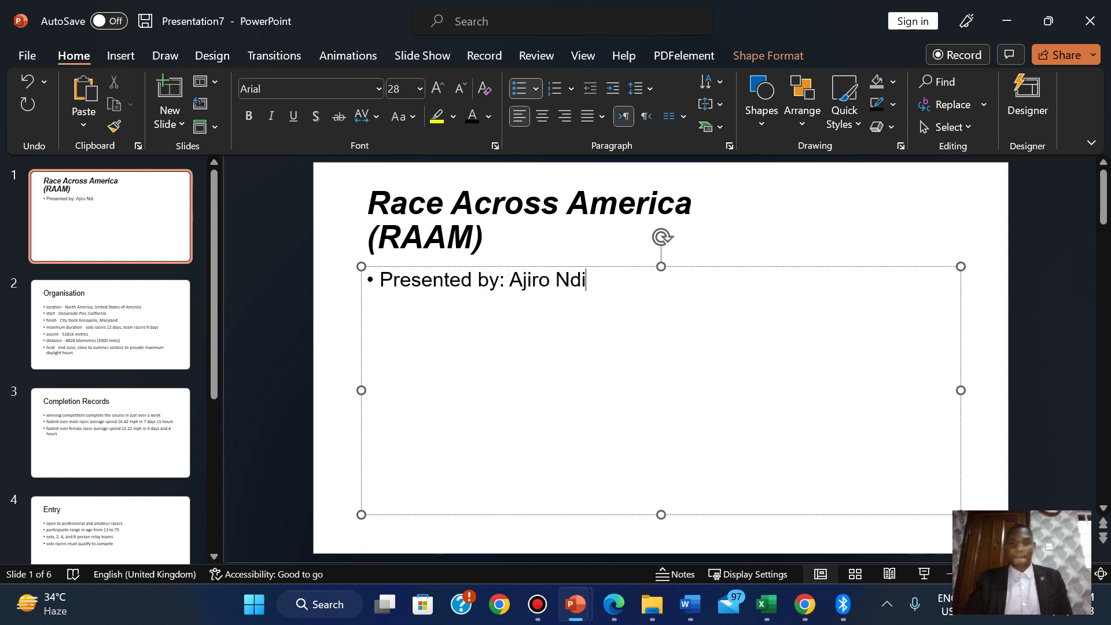
pyautogui.click(342, 322)
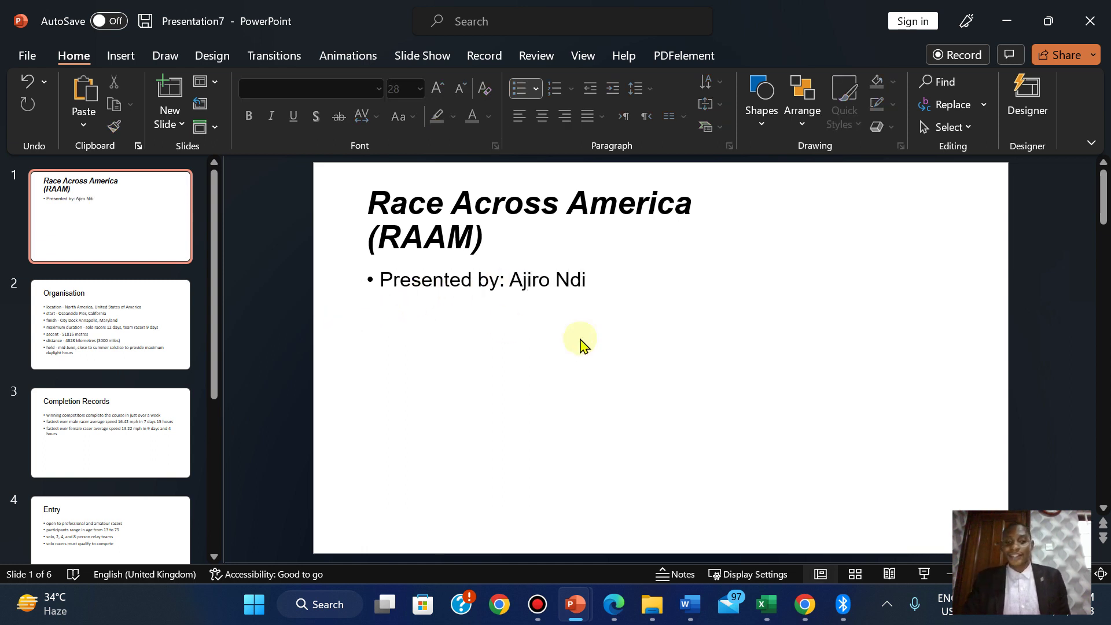
# Highlight question 29 and its [1] mark in green in the exam PDF.
pyautogui.click(614, 604)
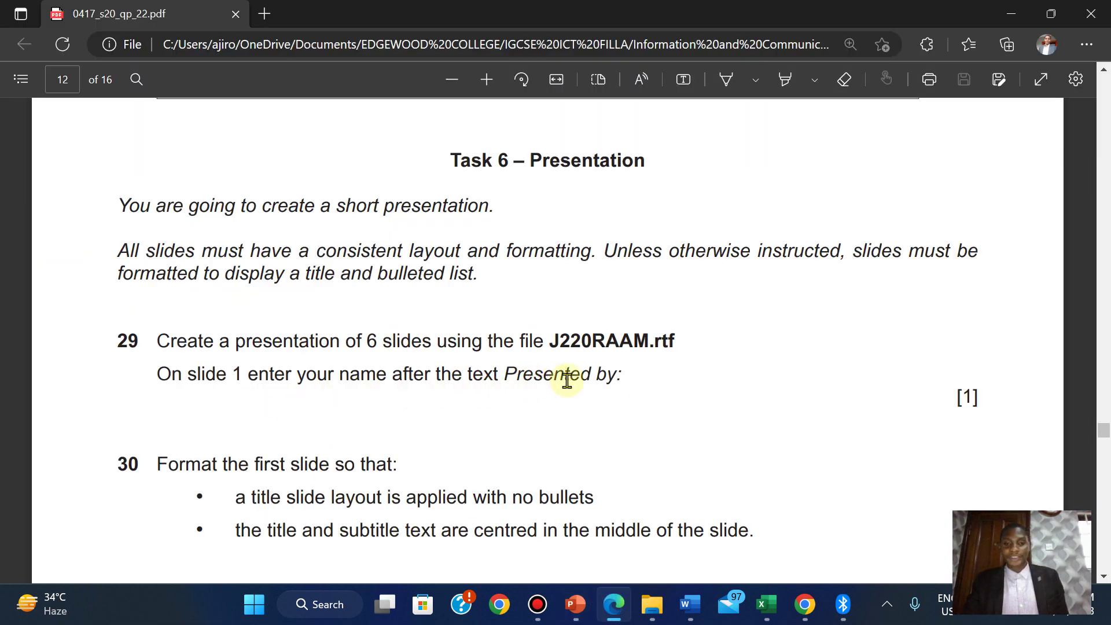
pyautogui.moveTo(154, 342); pyautogui.dragTo(1008, 398)
pyautogui.moveTo(1004, 313)
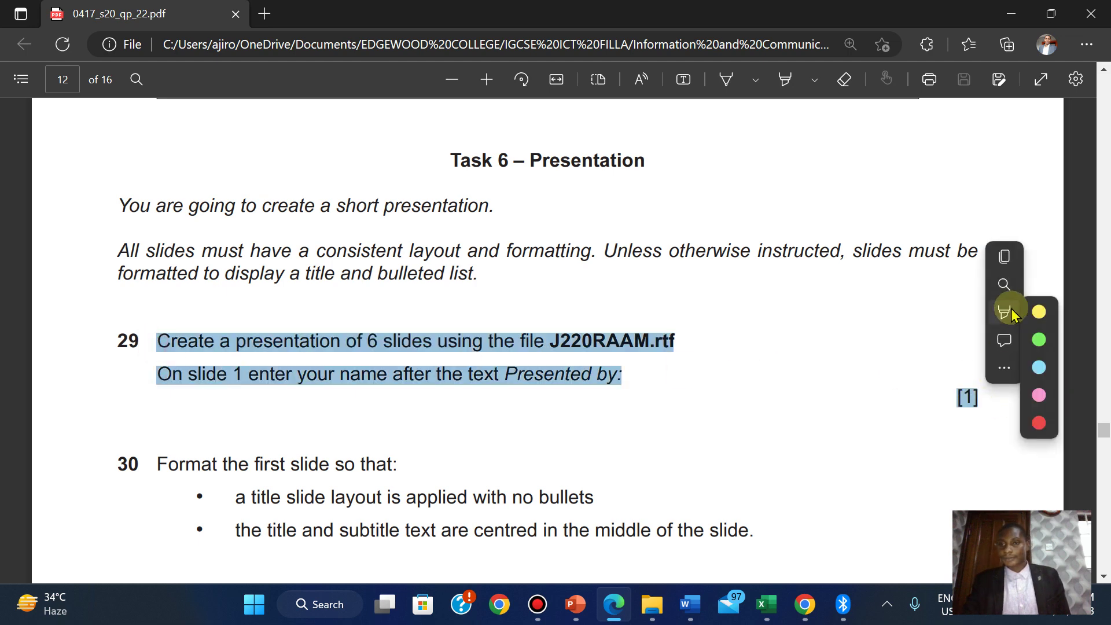
pyautogui.click(871, 341)
pyautogui.scroll(-3, 873, 348)
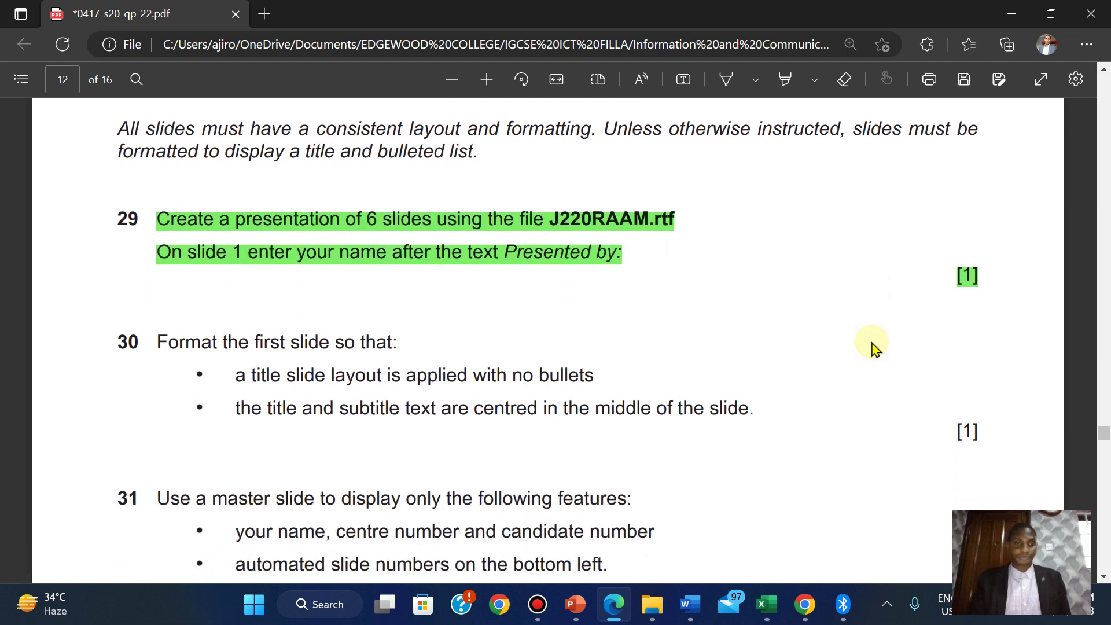
pyautogui.scroll(1, 873, 347)
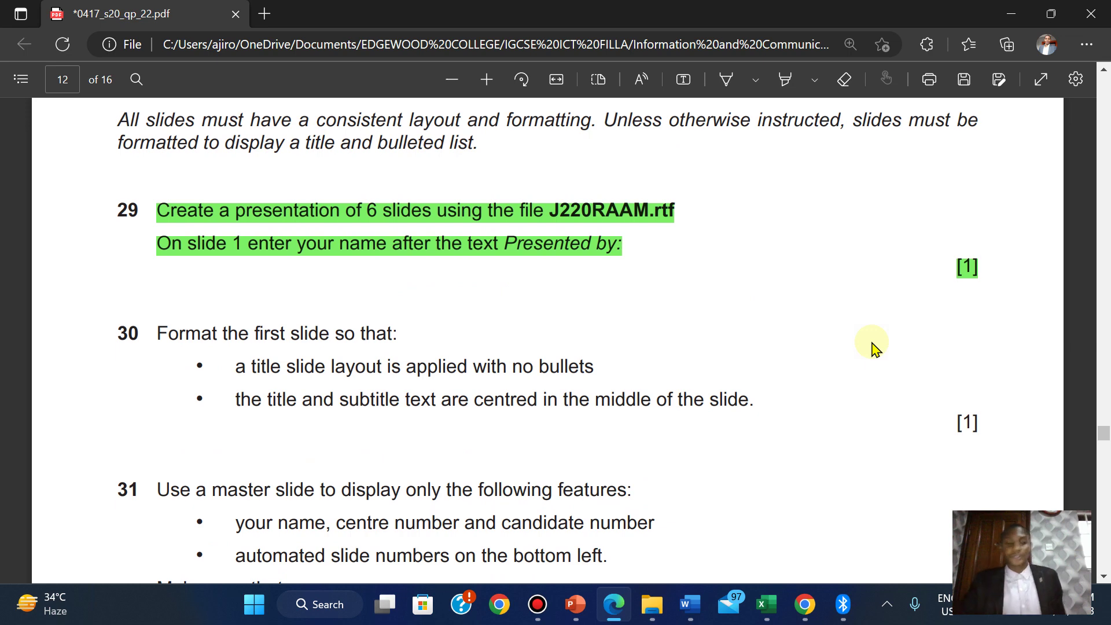
# Apply the Title Slide layout to slide 1 and close the Designer pane.
pyautogui.moveTo(575, 604)
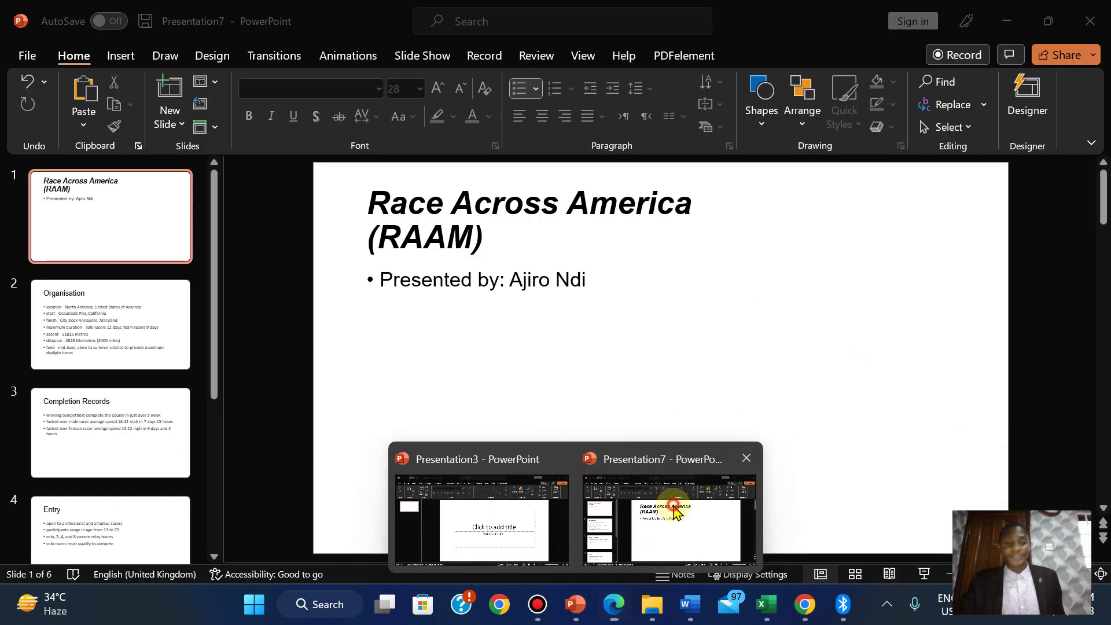
pyautogui.click(675, 513)
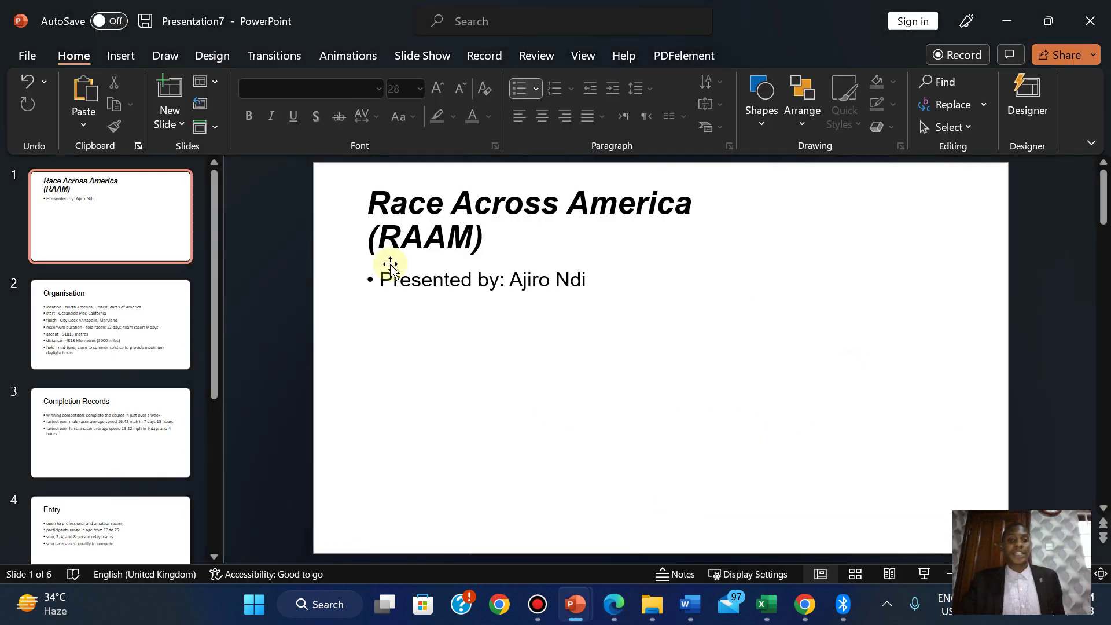
pyautogui.click(212, 84)
pyautogui.click(225, 143)
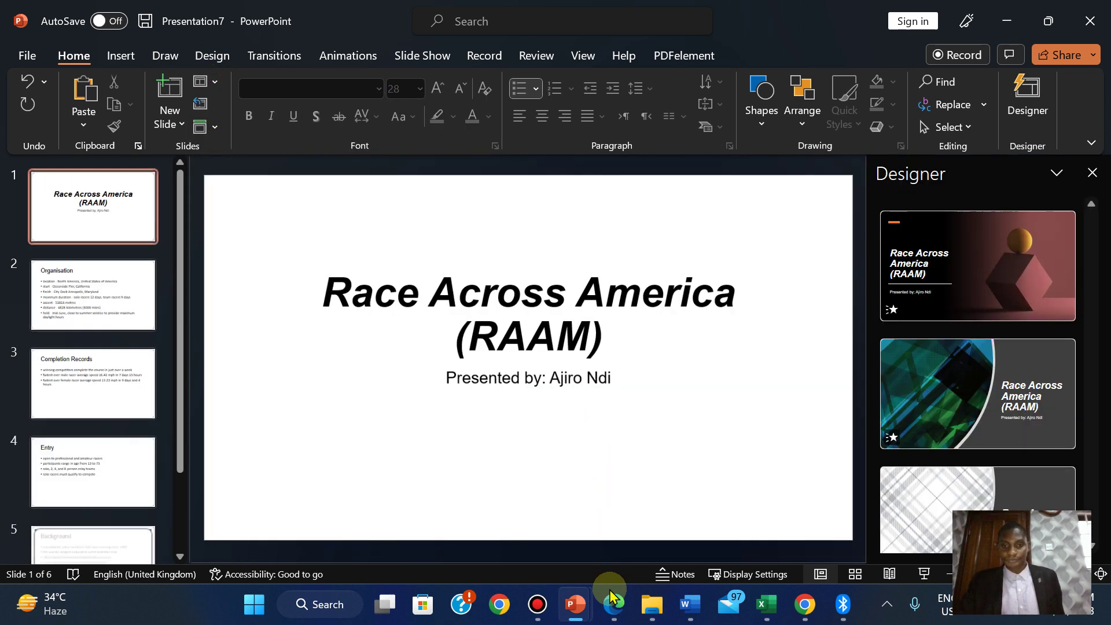
pyautogui.moveTo(608, 607)
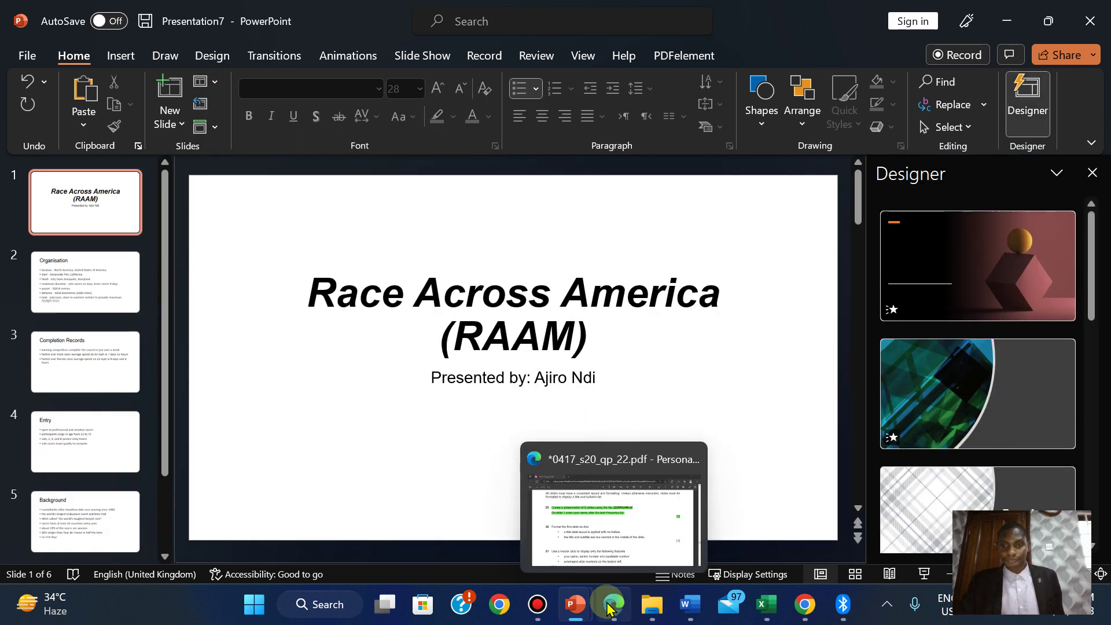
pyautogui.click(1092, 174)
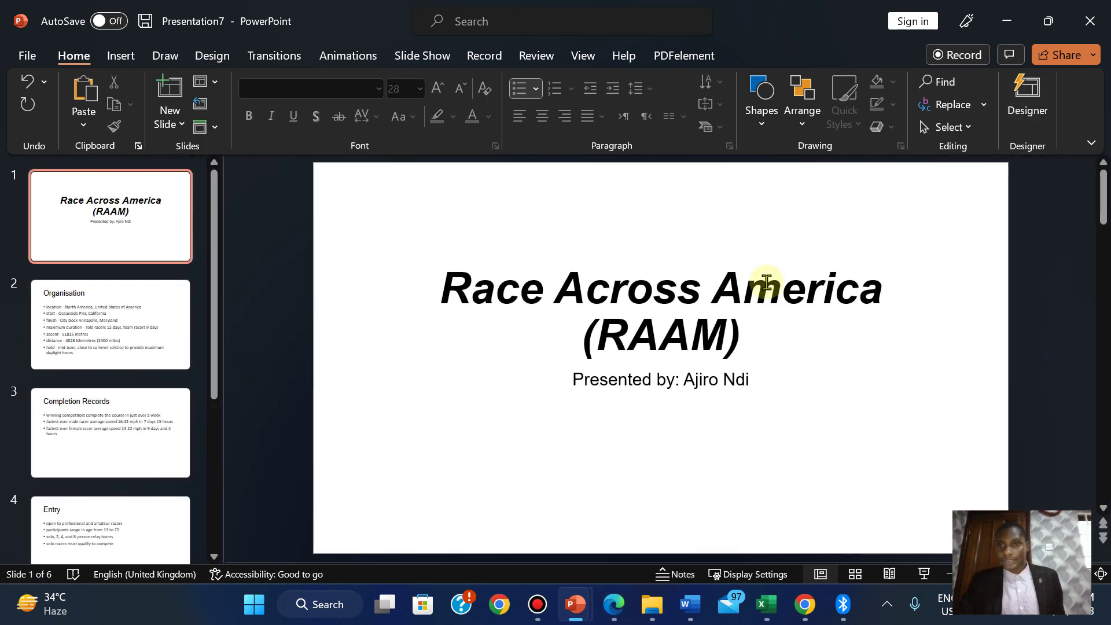
# Highlight question 30 and its bullet points in green in the exam PDF.
pyautogui.click(612, 606)
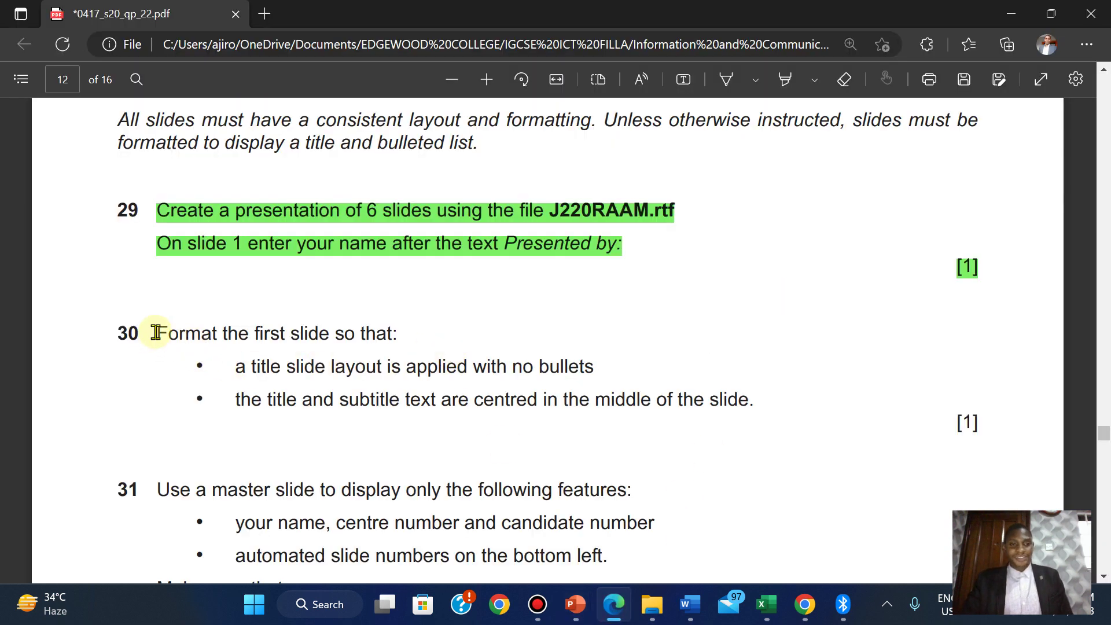
pyautogui.moveTo(155, 333); pyautogui.dragTo(972, 425)
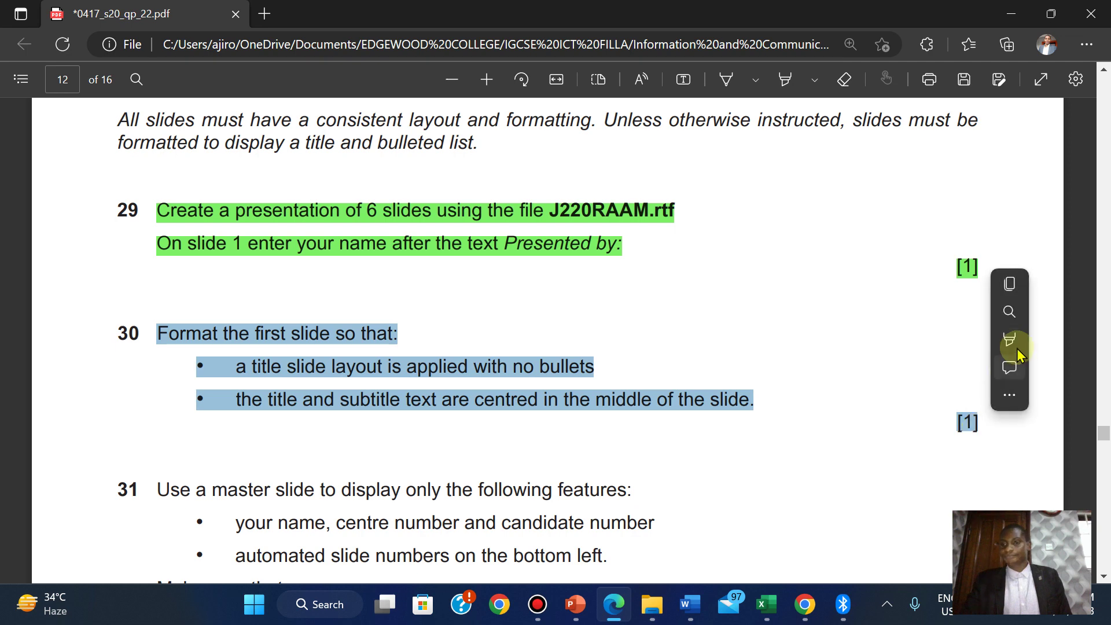
pyautogui.moveTo(1030, 338)
pyautogui.click(861, 369)
pyautogui.scroll(-2, 862, 375)
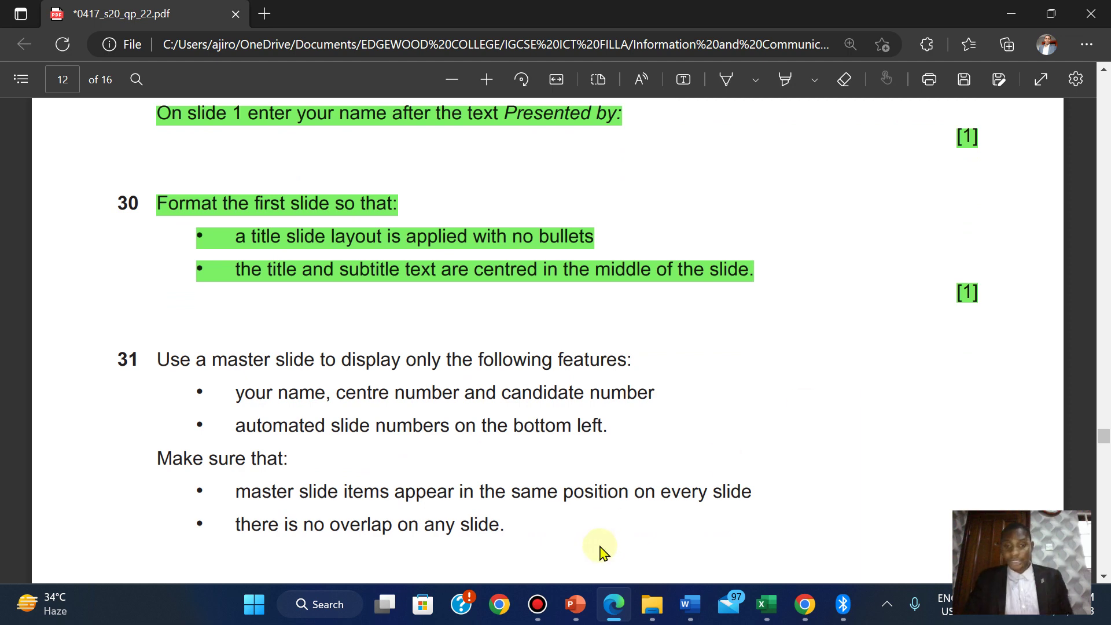
# Switch to Slide Master view and select the top-level slide master.
pyautogui.moveTo(576, 604)
pyautogui.click(642, 559)
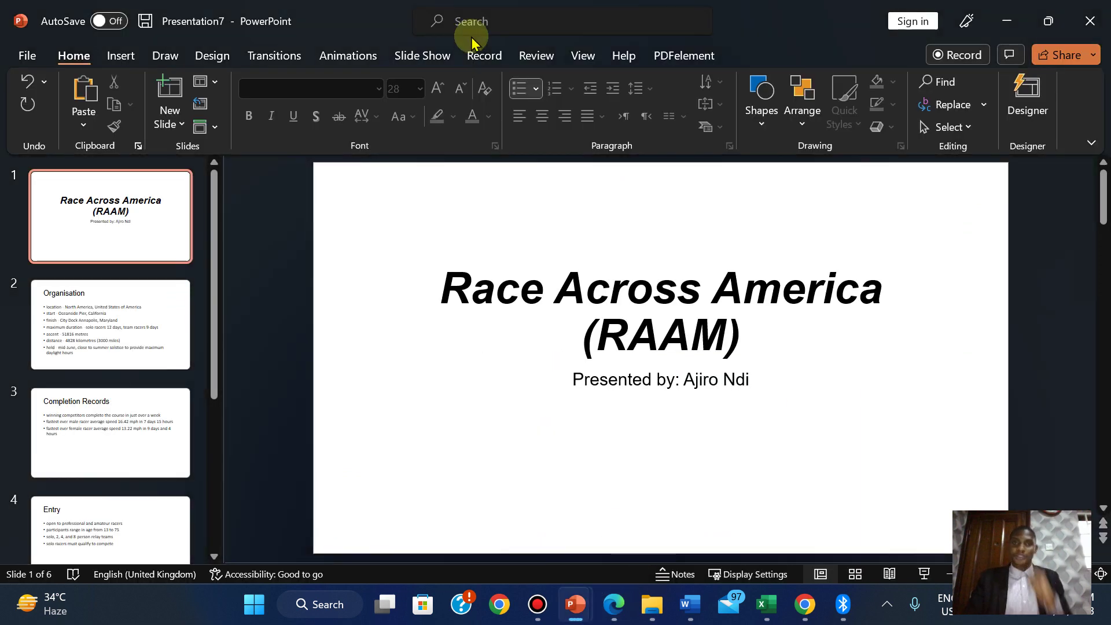
pyautogui.click(580, 53)
pyautogui.click(250, 110)
pyautogui.moveTo(214, 226); pyautogui.dragTo(211, 144)
pyautogui.click(122, 231)
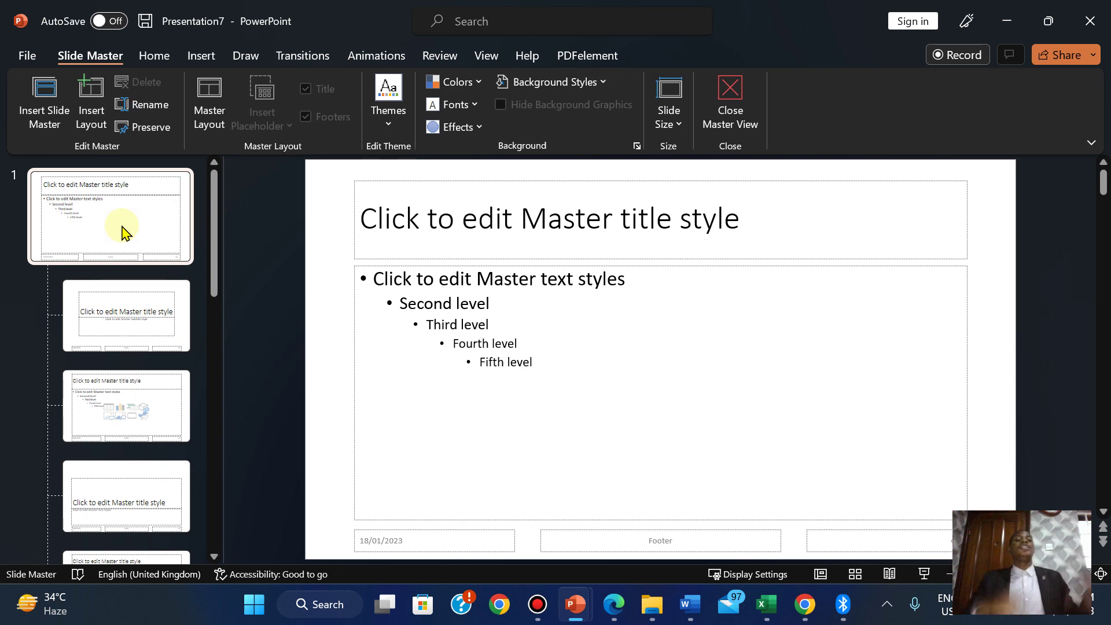
pyautogui.moveTo(218, 223); pyautogui.dragTo(224, 171)
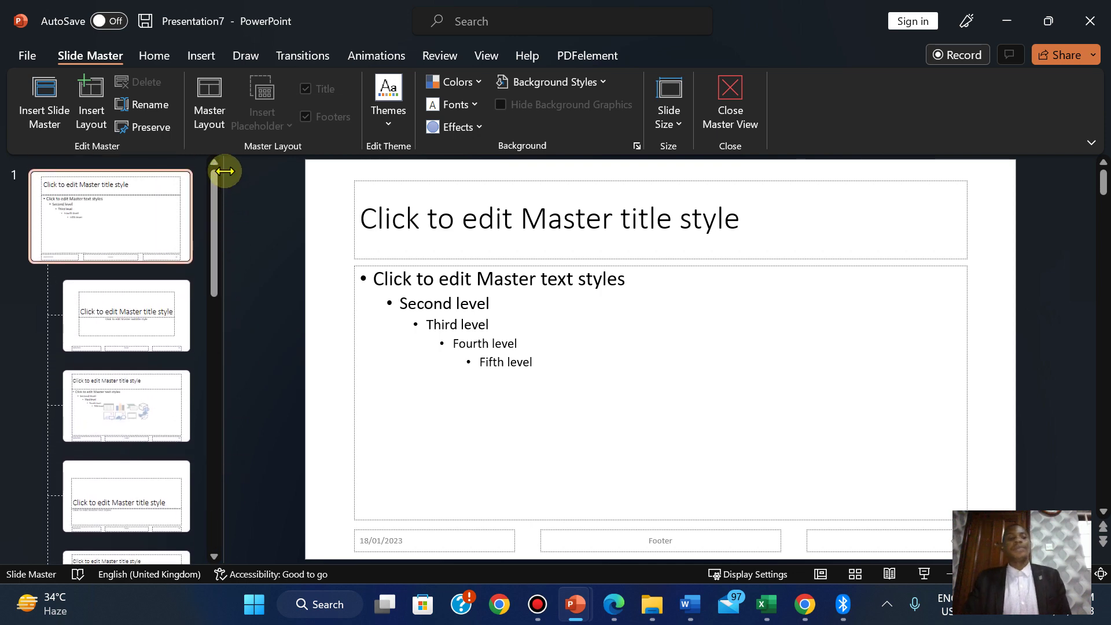
# Draw a test rectangle right of the master bullets, then delete it.
pyautogui.click(202, 56)
pyautogui.click(298, 116)
pyautogui.click(338, 172)
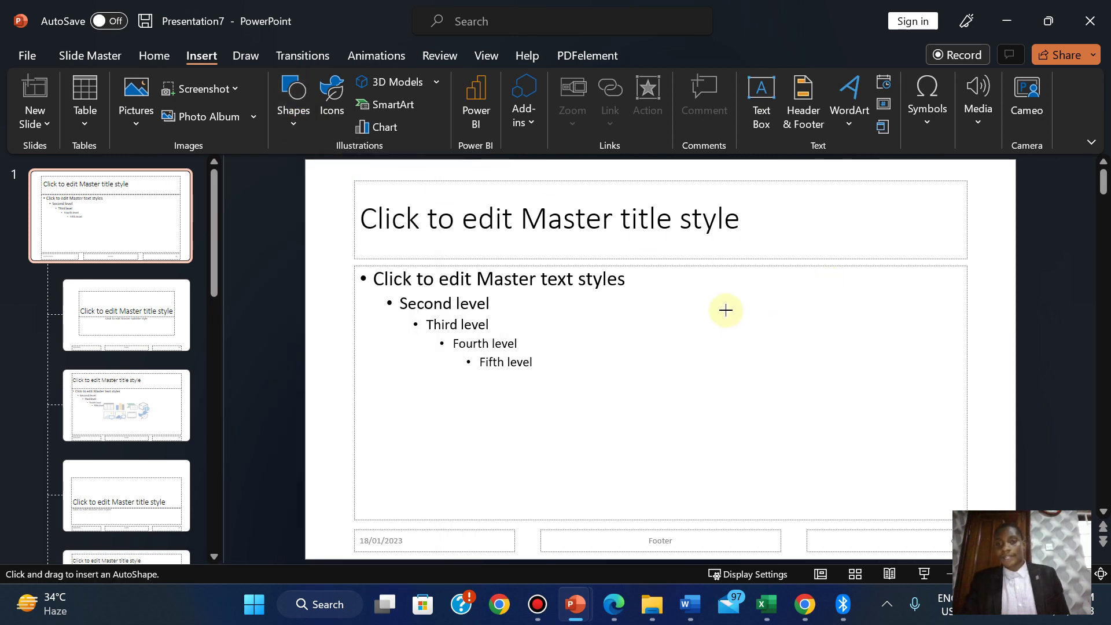
pyautogui.moveTo(726, 311); pyautogui.dragTo(865, 433)
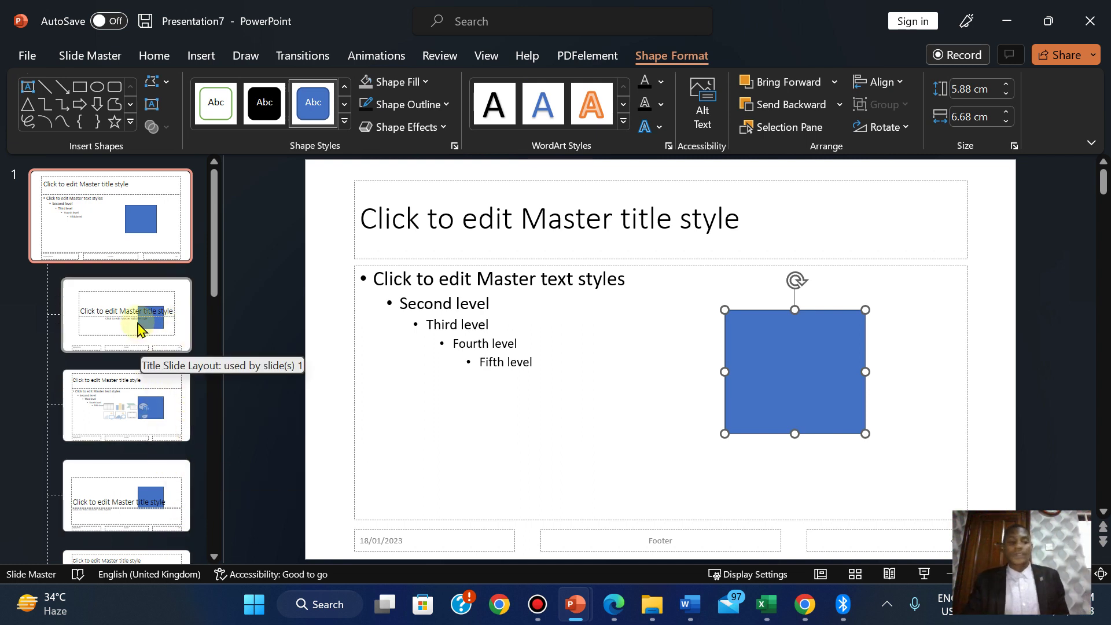
pyautogui.click(806, 384)
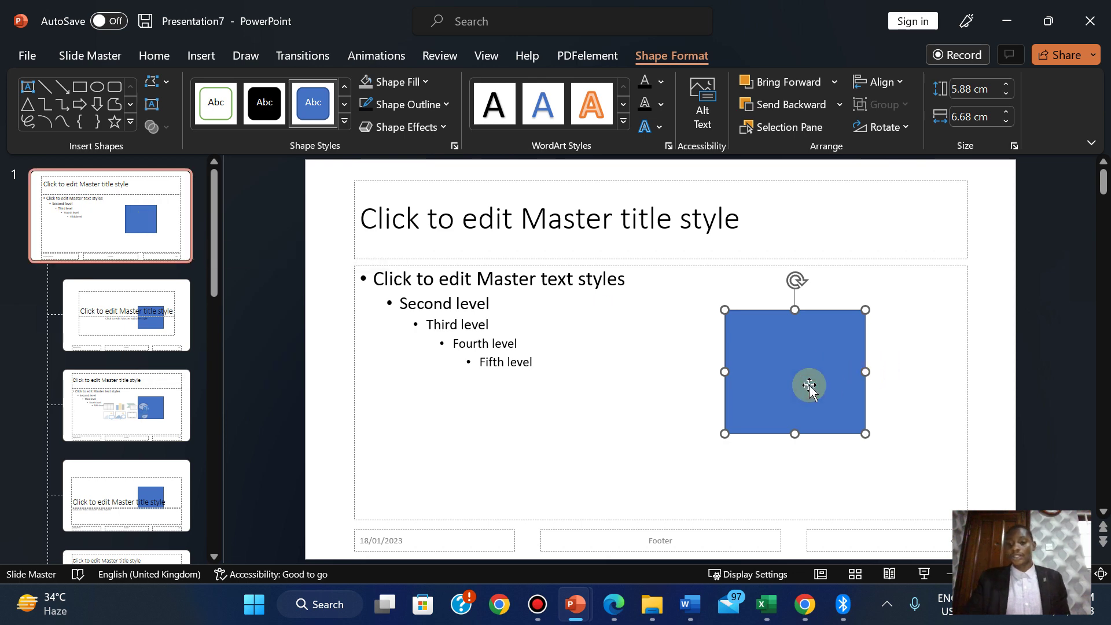
pyautogui.press('Delete')
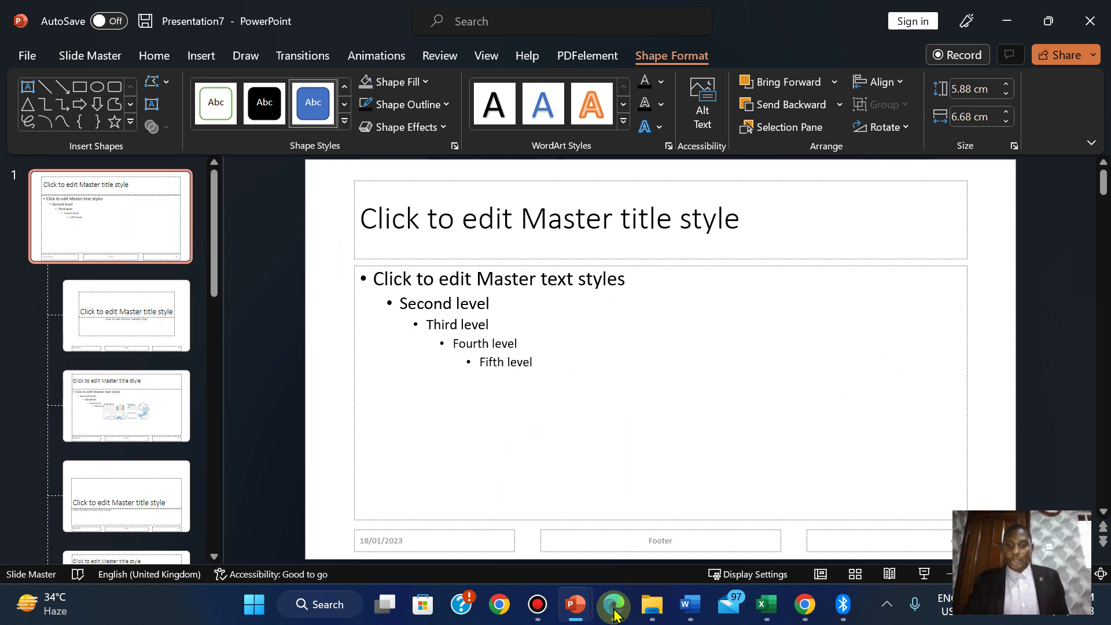
pyautogui.click(613, 612)
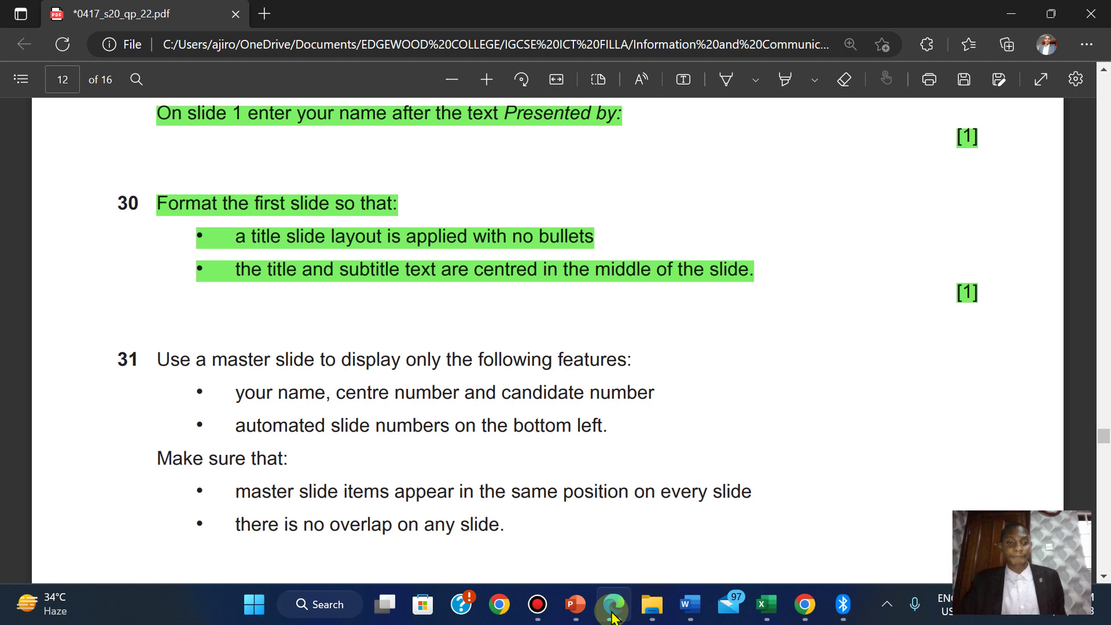
# Turn on the footer and enter the candidate's name, centre number and year.
pyautogui.click(612, 614)
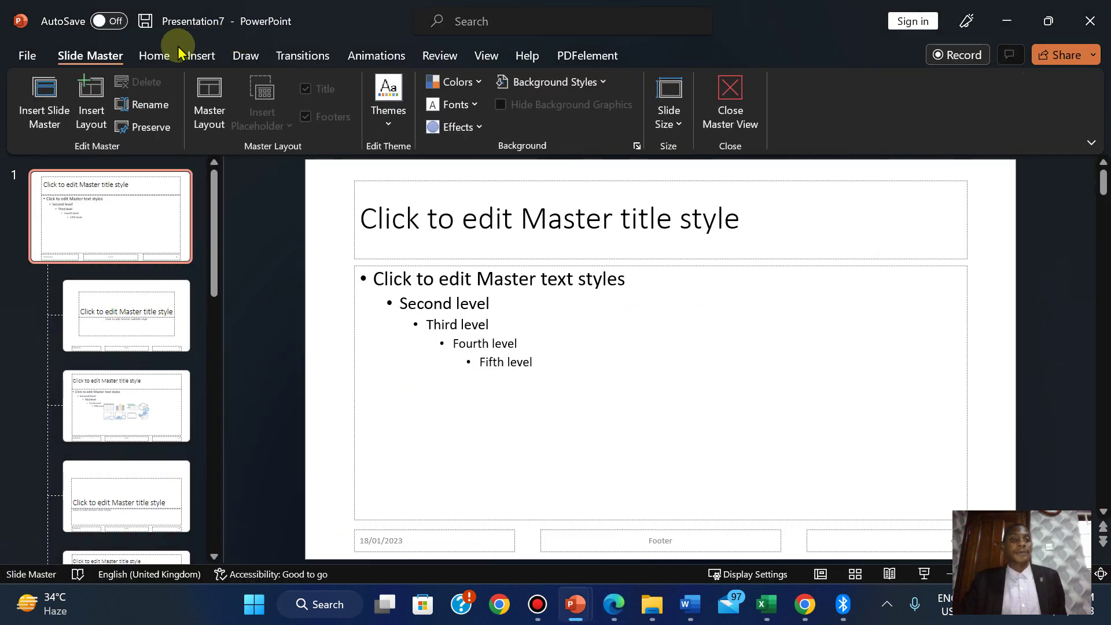
pyautogui.click(197, 55)
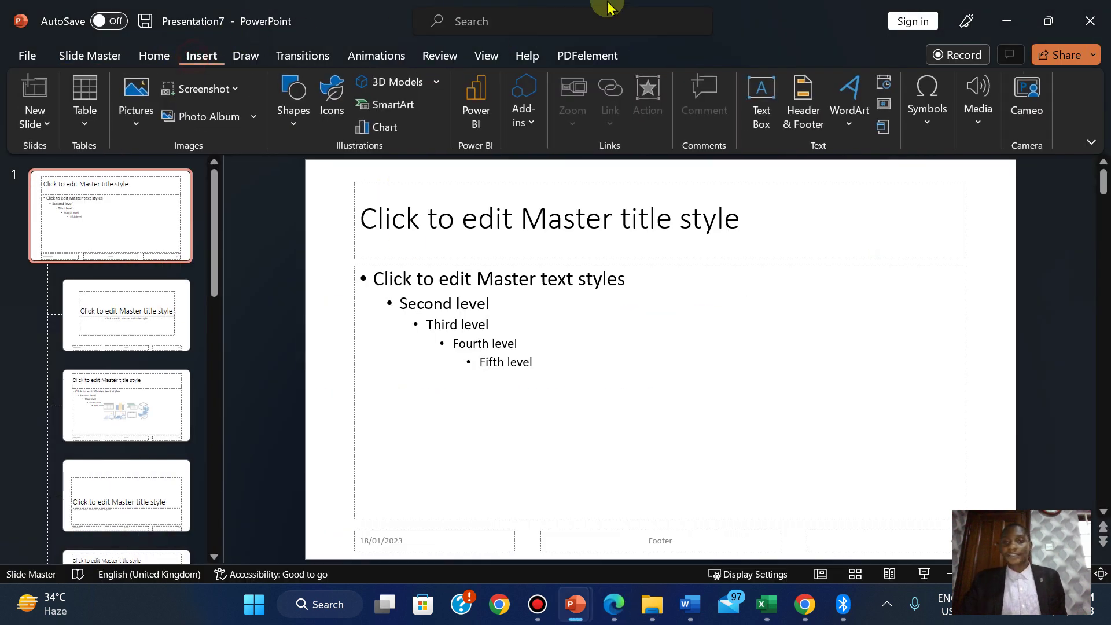
pyautogui.click(802, 97)
pyautogui.click(342, 350)
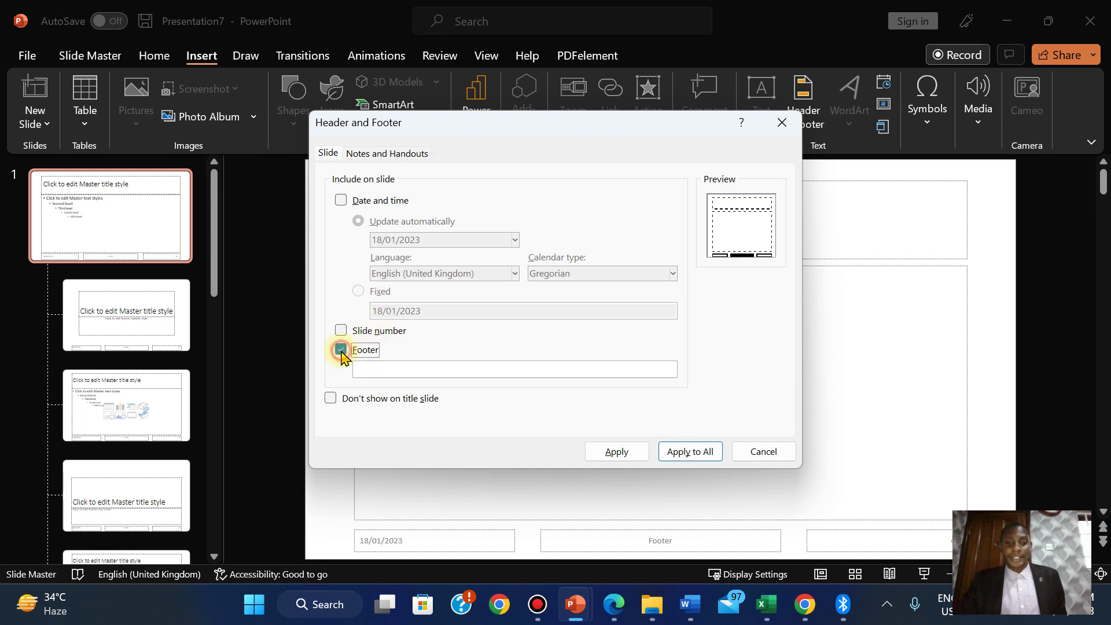
pyautogui.click(377, 373)
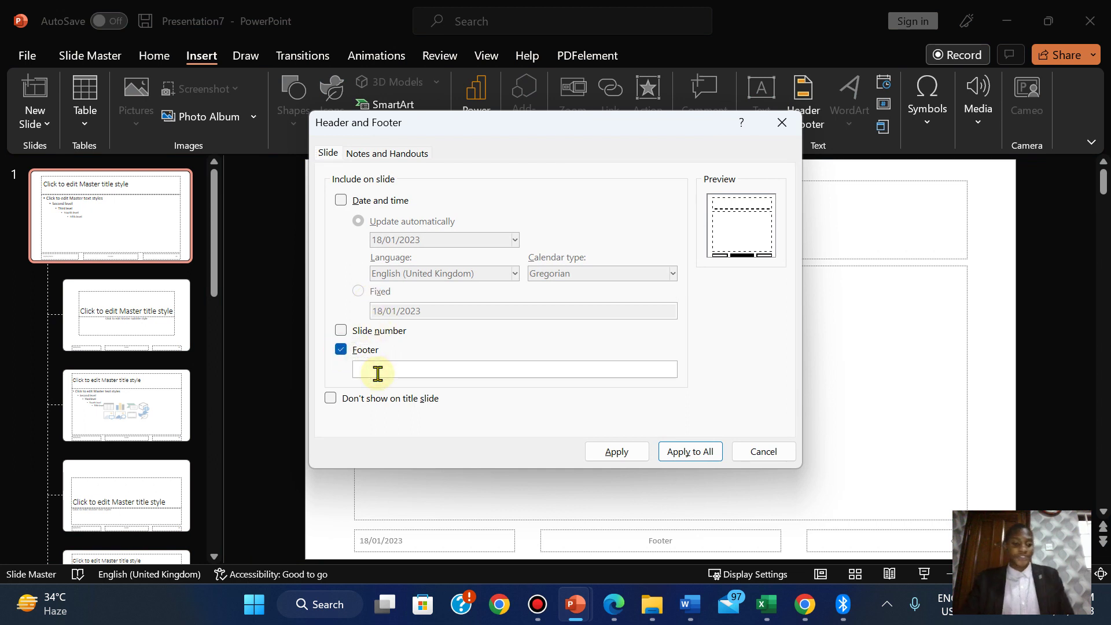
pyautogui.write('Ajiro Ndi, AN017, 2023')
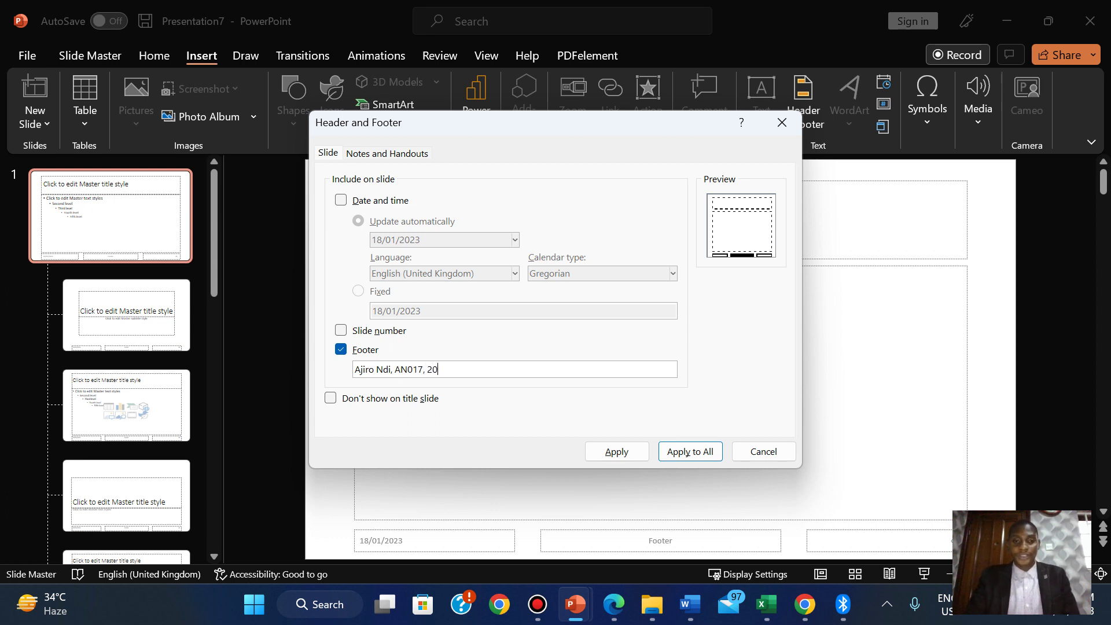
# Turn on slide numbers and apply the footer settings to all slides.
pyautogui.click(615, 605)
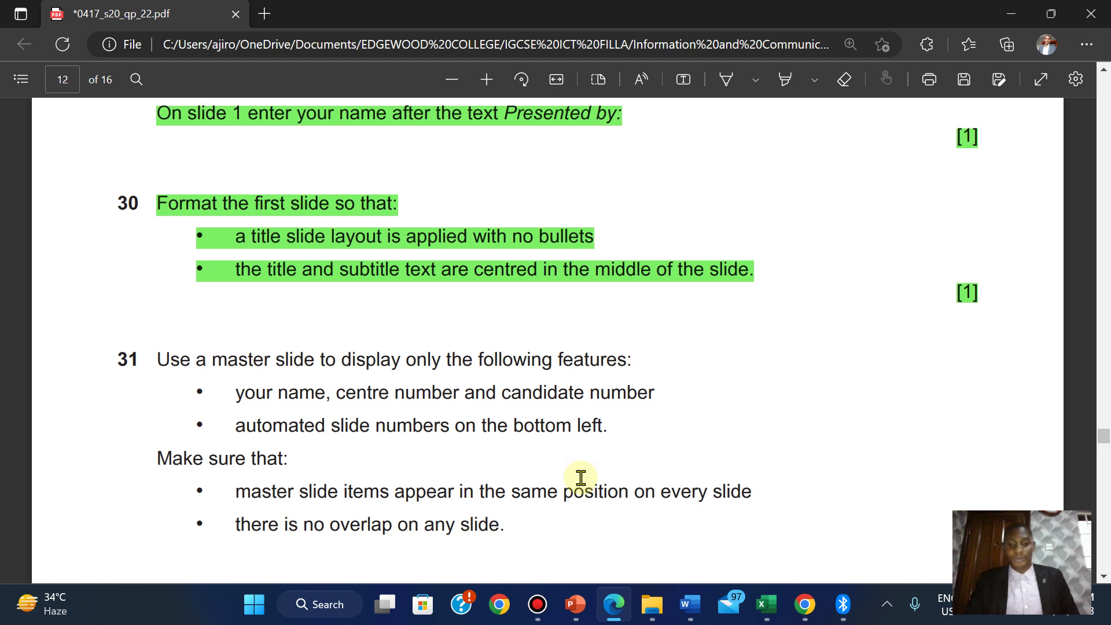
pyautogui.moveTo(575, 604)
pyautogui.click(670, 528)
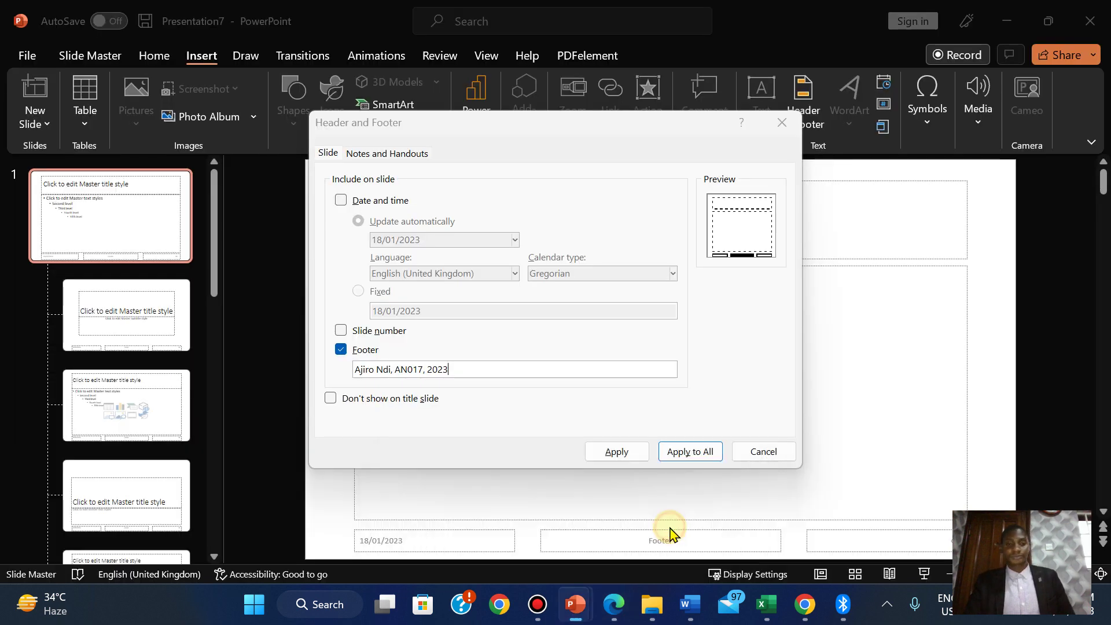
pyautogui.click(341, 331)
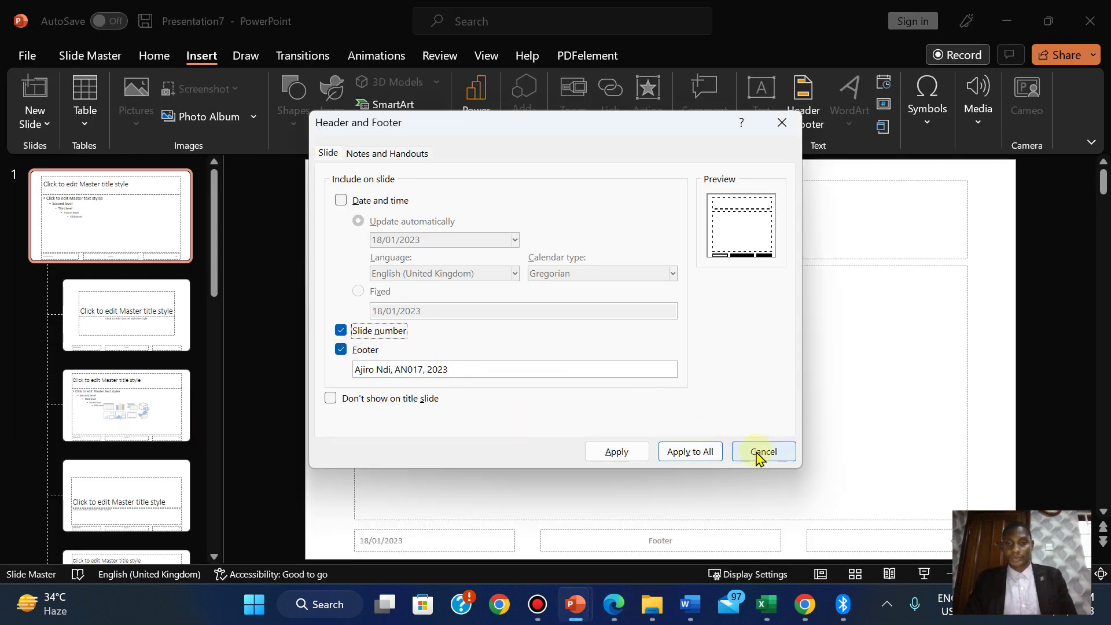
pyautogui.click(692, 453)
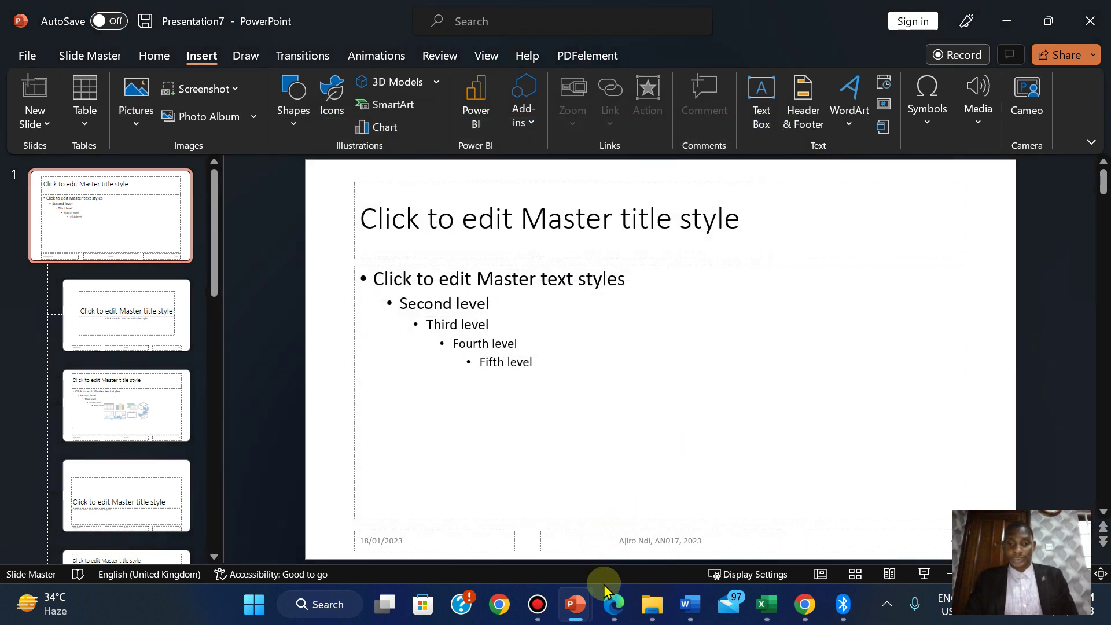
# Make the master footer text bold and enlarge it to 20 pt.
pyautogui.click(611, 602)
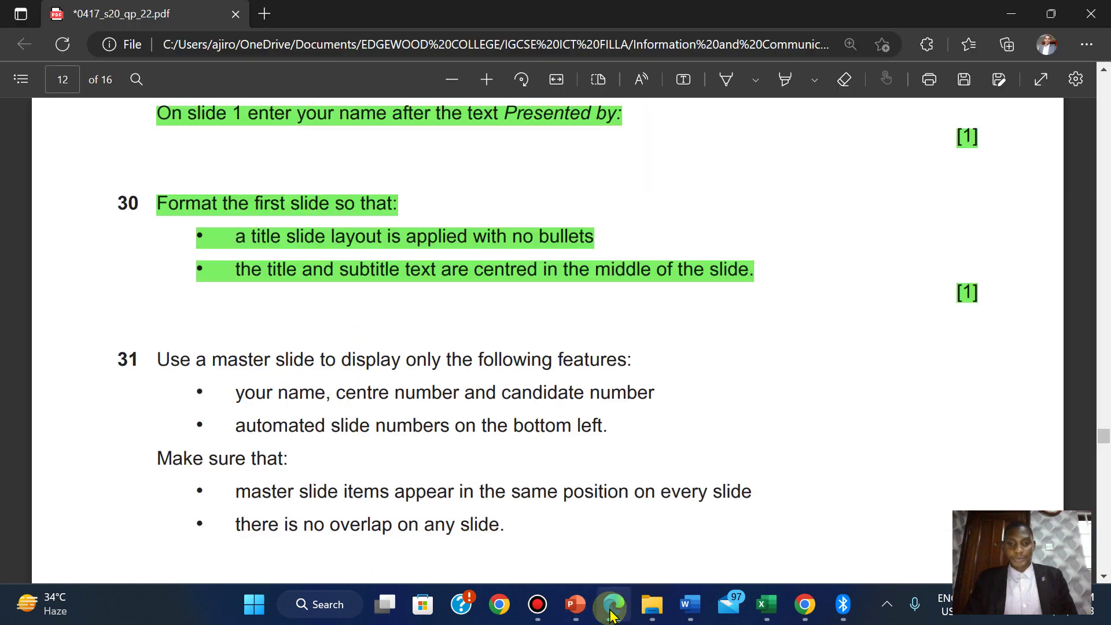
pyautogui.moveTo(611, 615)
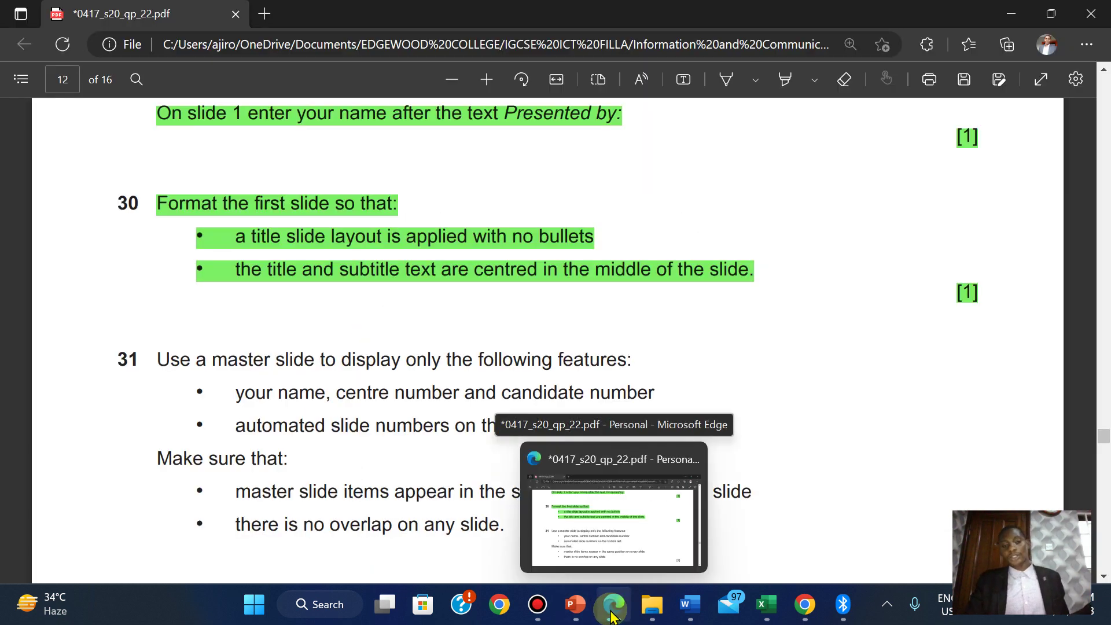
pyautogui.click(610, 615)
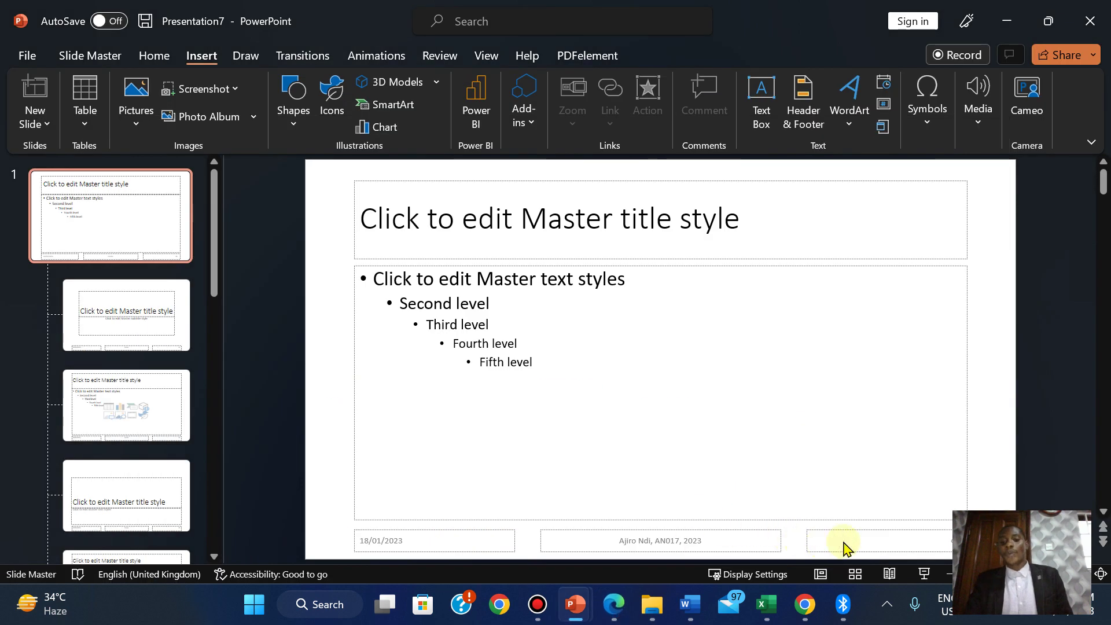
pyautogui.click(616, 544)
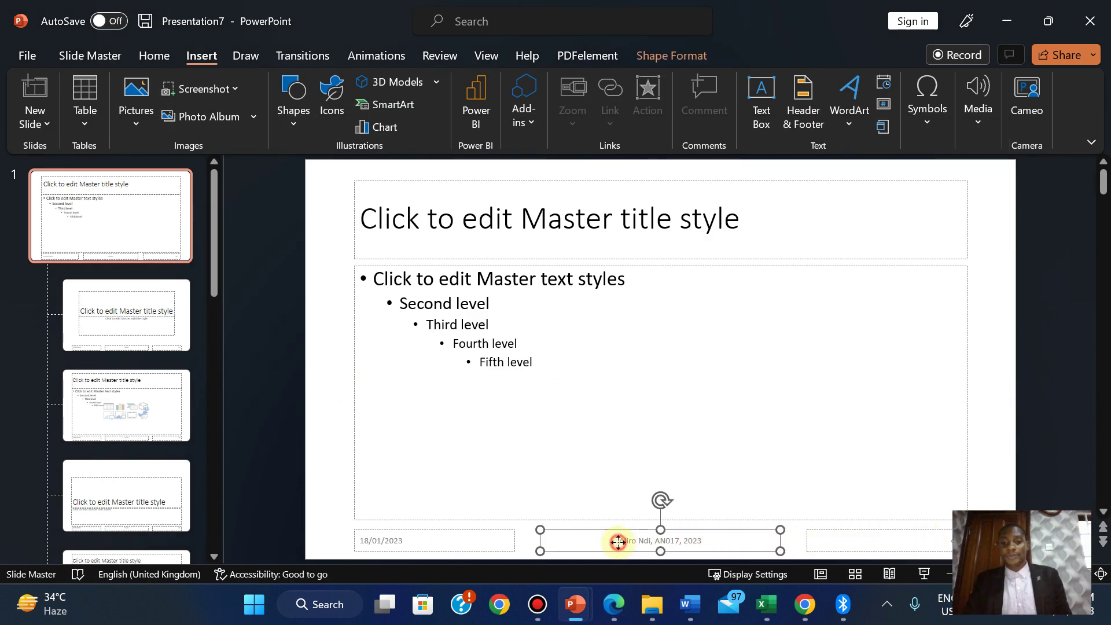
pyautogui.click(620, 542)
pyautogui.tripleClick(622, 545)
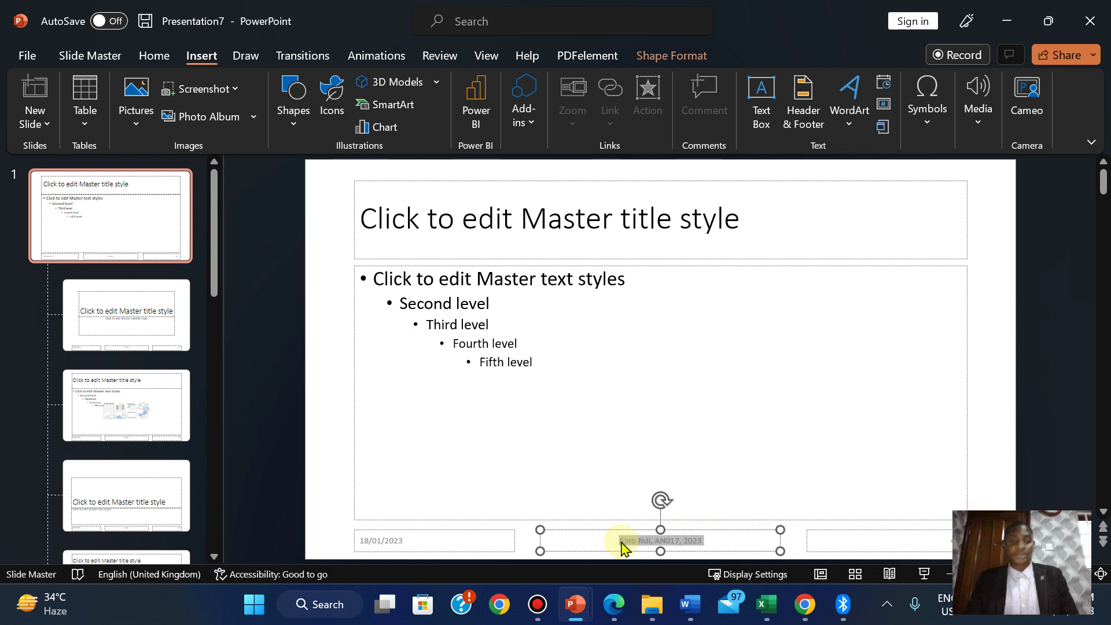
pyautogui.click(153, 56)
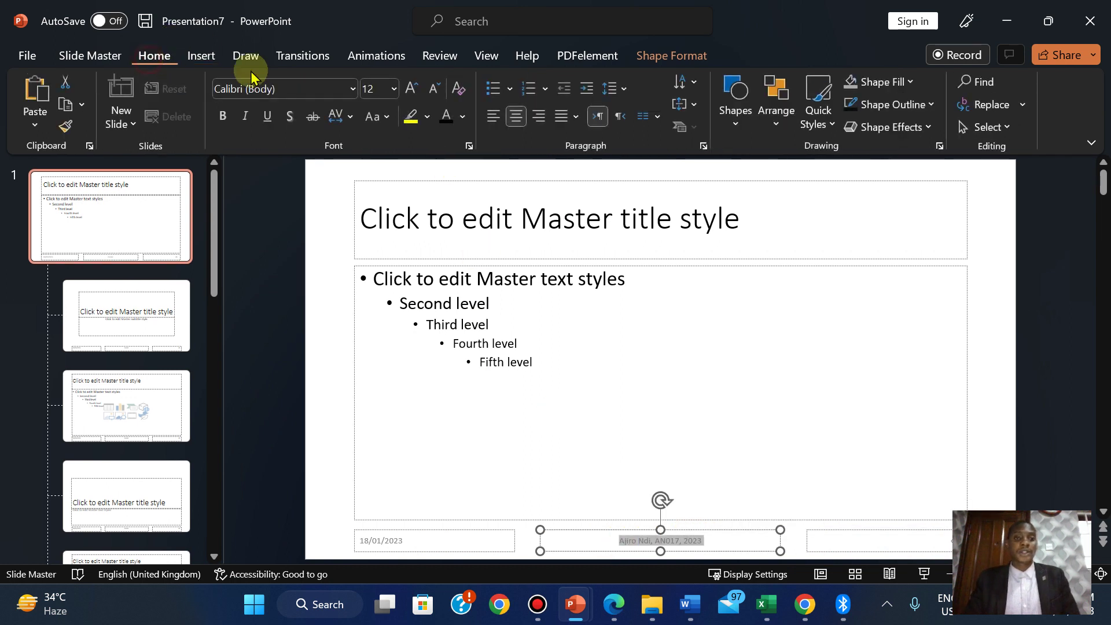
pyautogui.click(223, 116)
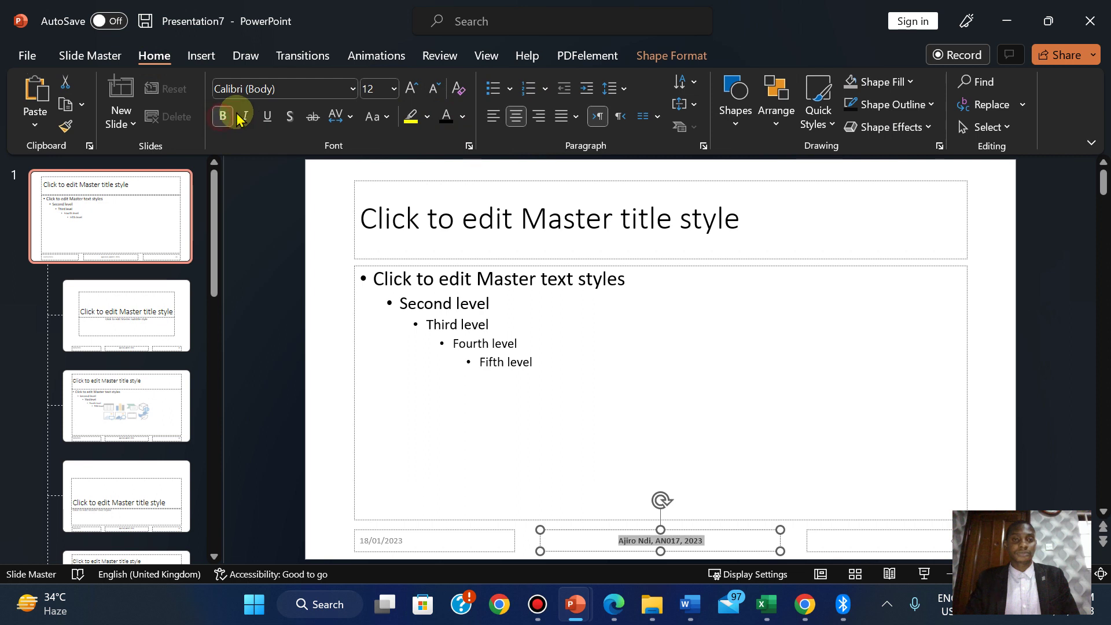
pyautogui.click(413, 89)
pyautogui.click(413, 89)
pyautogui.click(413, 88)
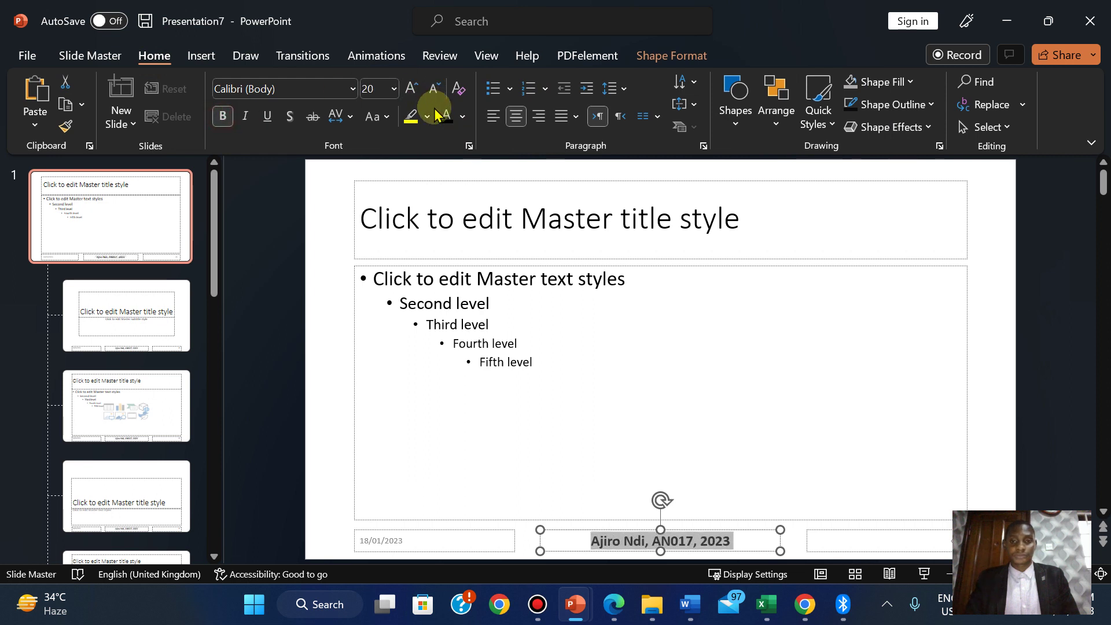
# Make the slide-number placeholder bold at 20 pt.
pyautogui.click(939, 536)
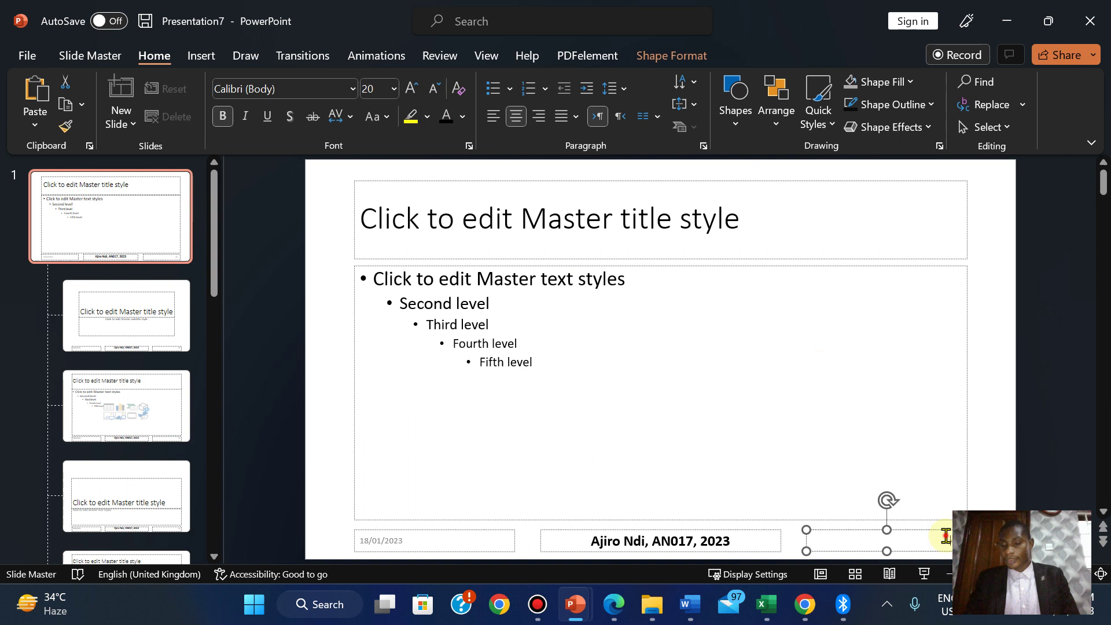
pyautogui.click(409, 89)
pyautogui.click(409, 88)
pyautogui.click(409, 88)
pyautogui.click(226, 113)
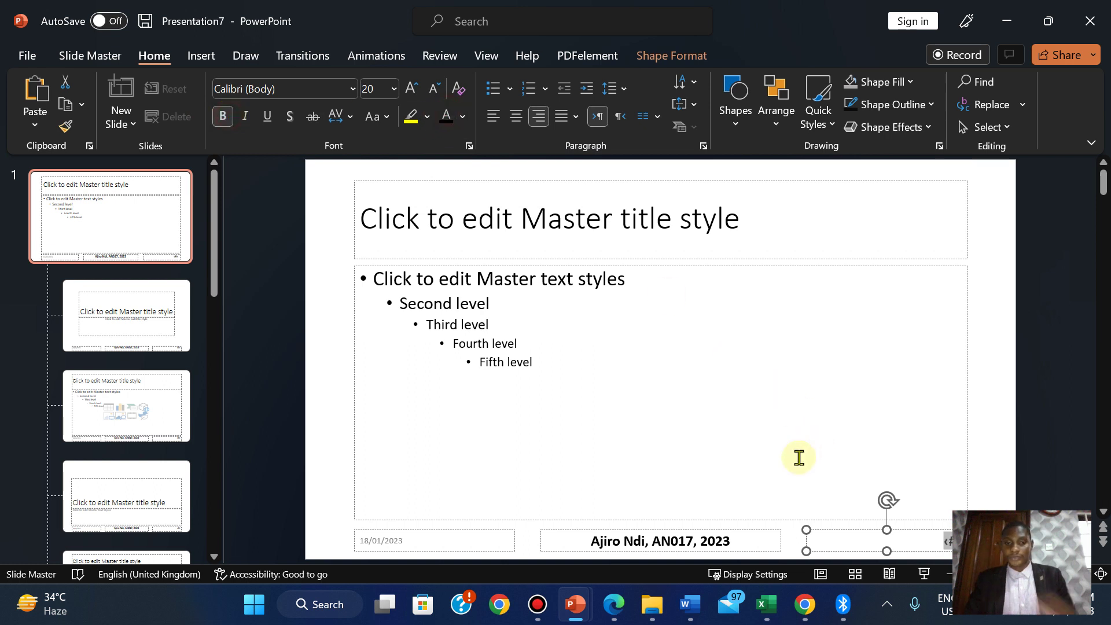
# Move the slide number to the bottom-left, the date box to bottom-right, and left-align the number.
pyautogui.click(829, 530)
pyautogui.moveTo(769, 492); pyautogui.dragTo(457, 447)
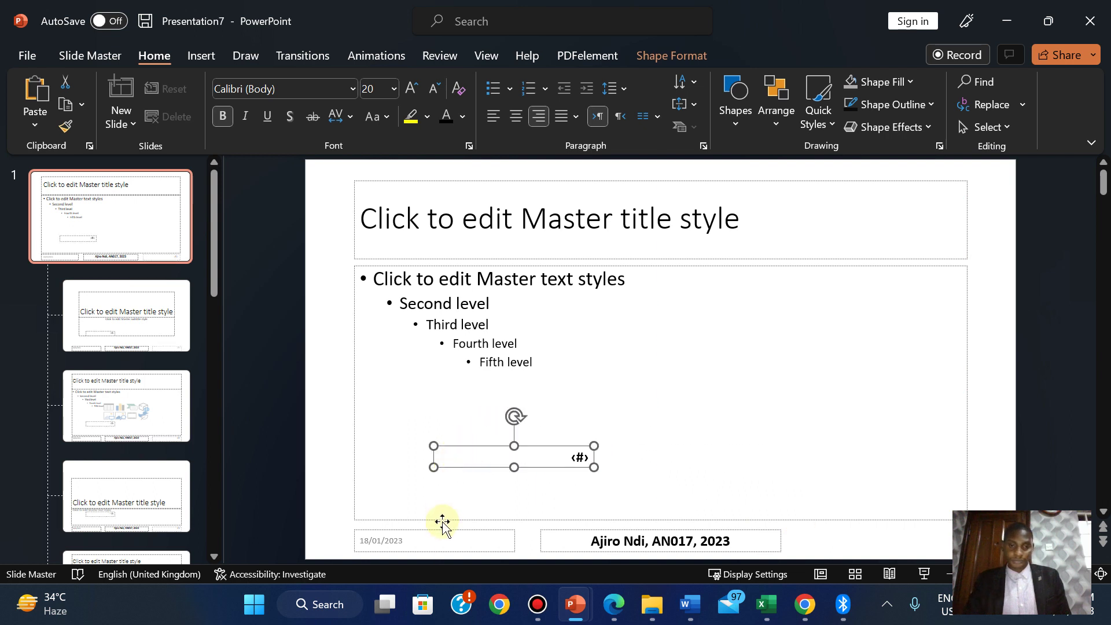
pyautogui.moveTo(442, 527); pyautogui.dragTo(895, 529)
pyautogui.moveTo(561, 446); pyautogui.dragTo(478, 526)
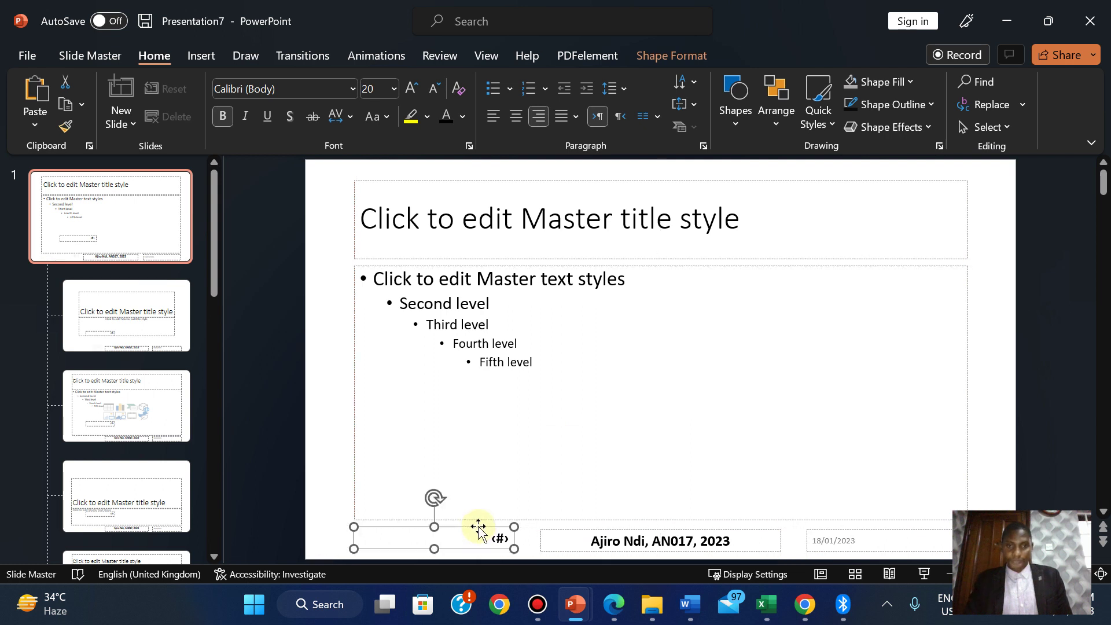
pyautogui.click(490, 123)
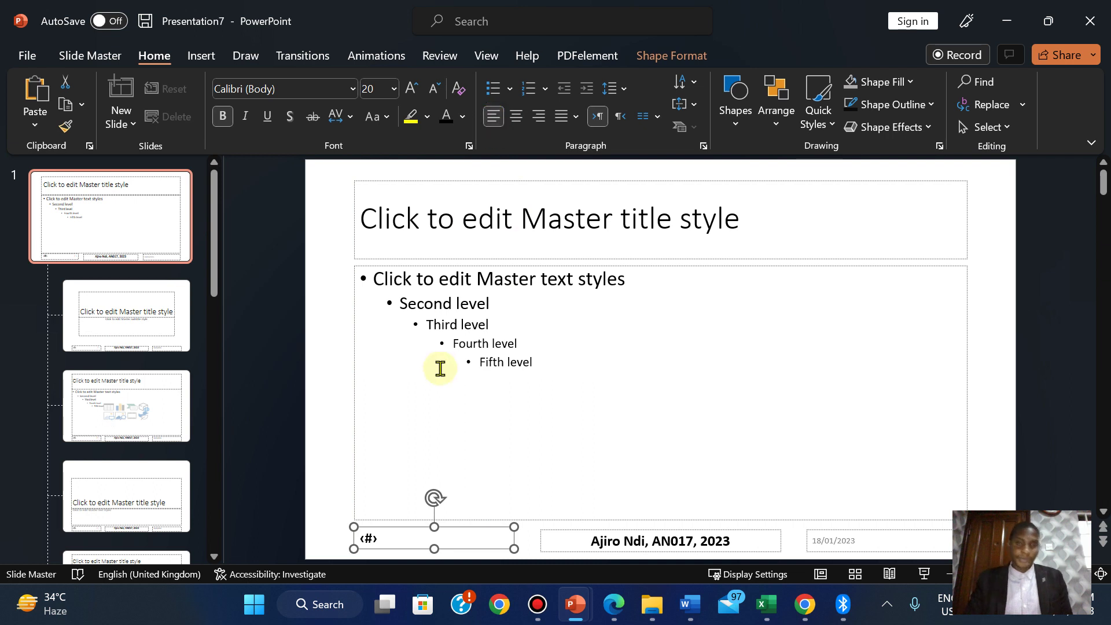
pyautogui.click(992, 362)
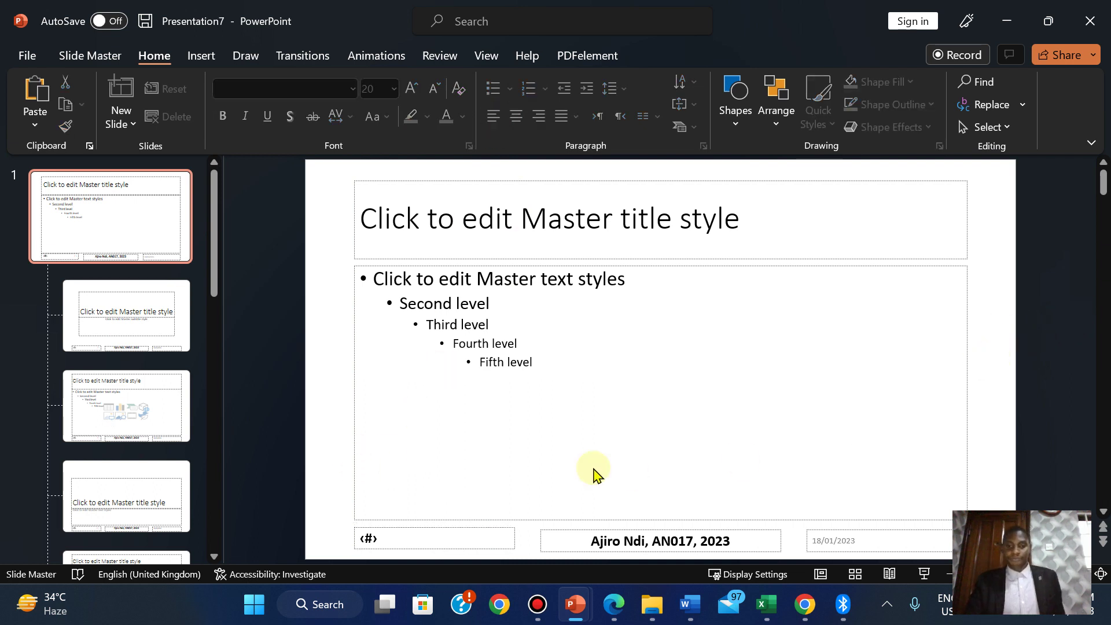
pyautogui.click(614, 604)
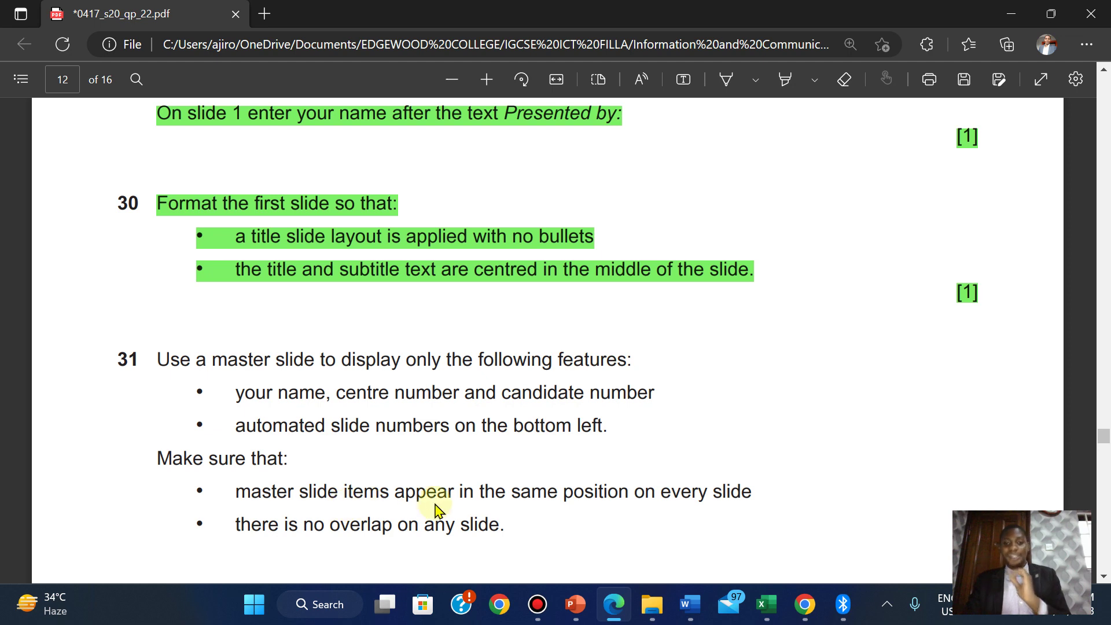
# Bring the Presentation7 slide master back to the front.
pyautogui.scroll(-2, 435, 509)
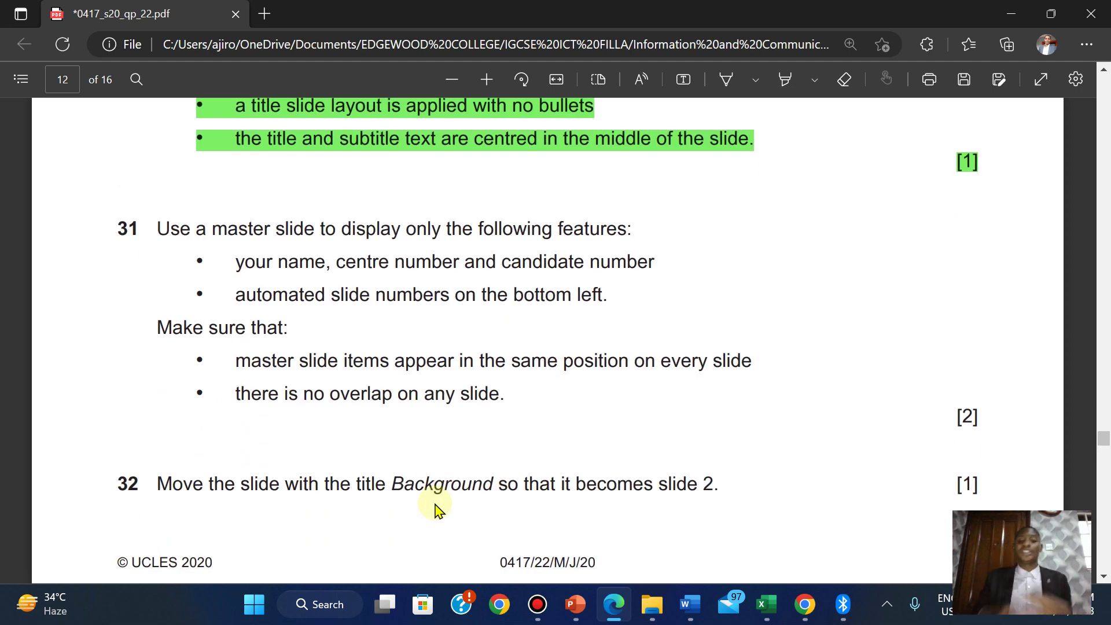
pyautogui.moveTo(575, 604)
pyautogui.click(656, 539)
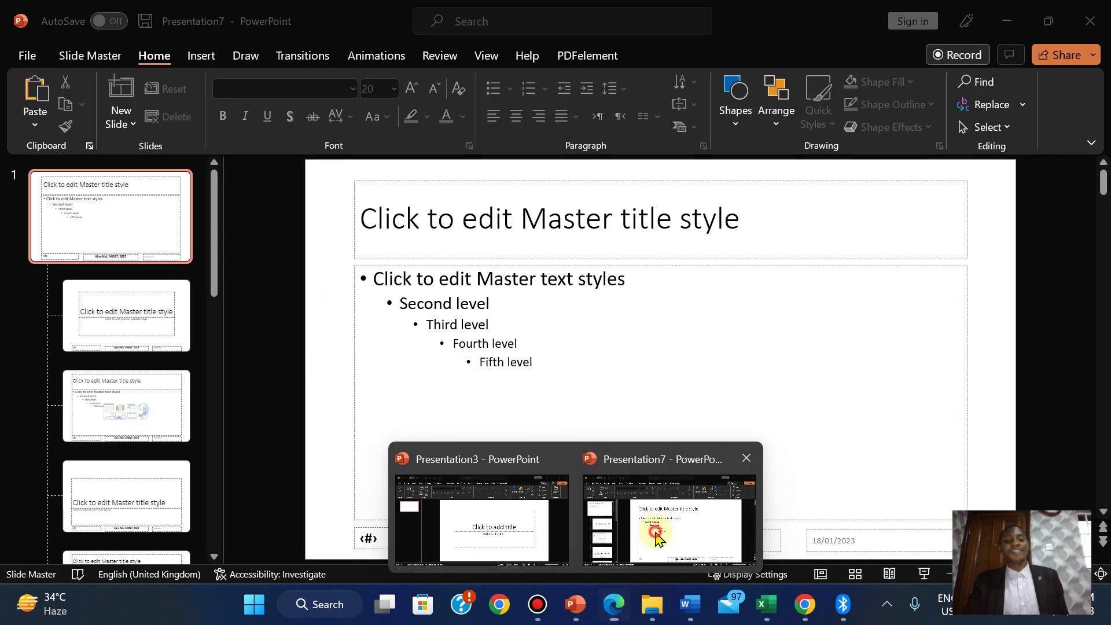
pyautogui.click(657, 538)
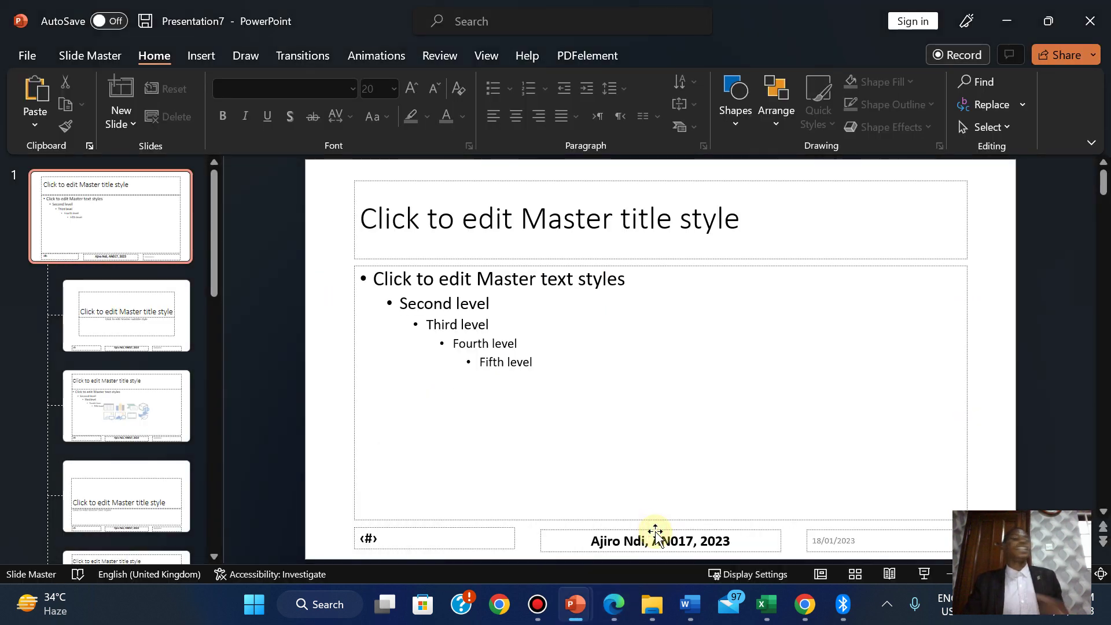
# Highlight question 31 and its [2] mark in green in the exam PDF.
pyautogui.click(611, 613)
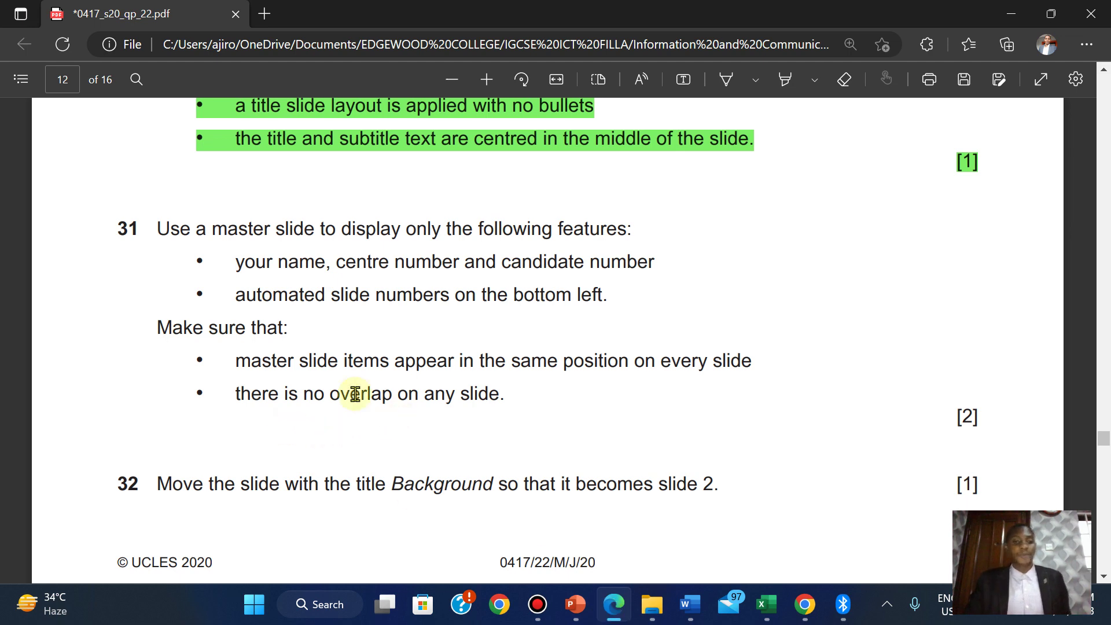
pyautogui.moveTo(156, 229); pyautogui.dragTo(978, 418)
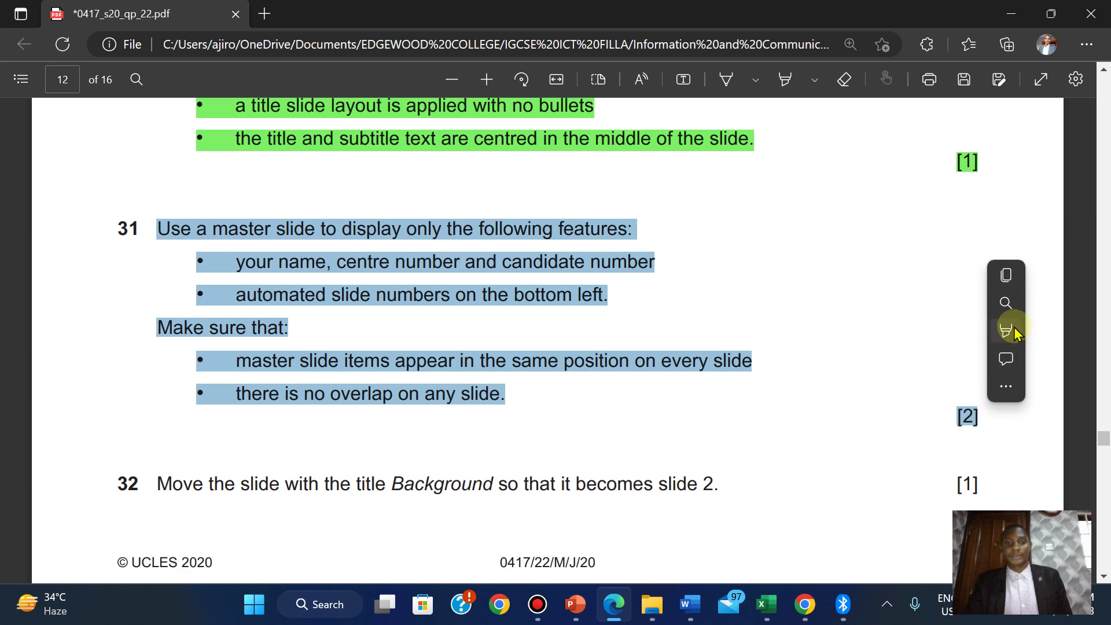
pyautogui.moveTo(1007, 324)
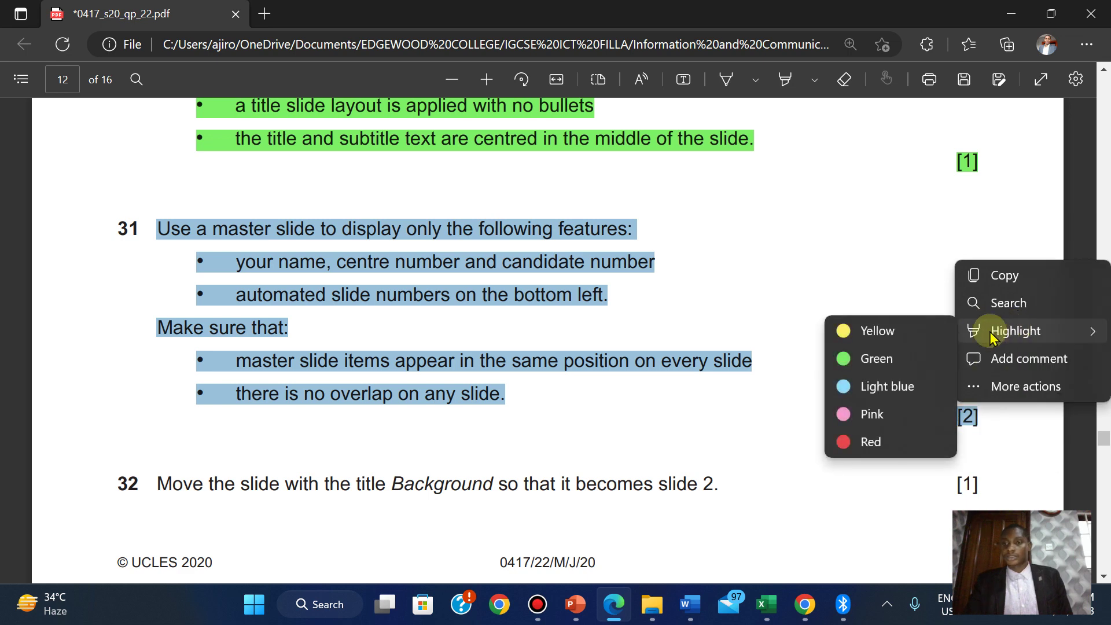
pyautogui.click(873, 360)
pyautogui.scroll(1, 876, 358)
pyautogui.scroll(-1, 873, 359)
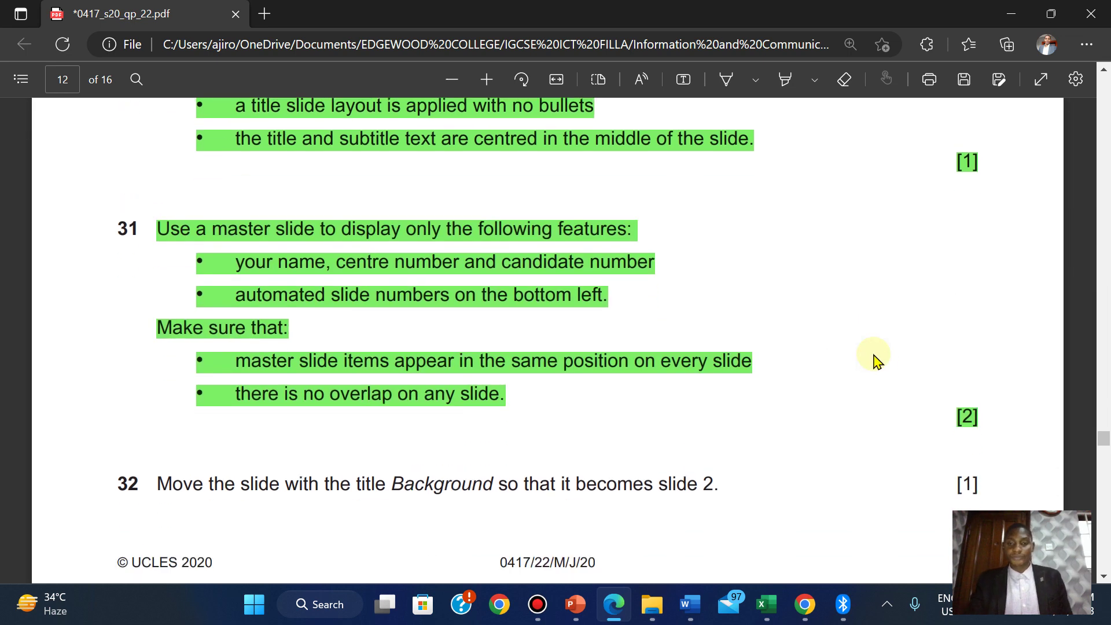
# Close the slide master and return Presentation7 to Normal view.
pyautogui.moveTo(575, 604)
pyautogui.click(628, 556)
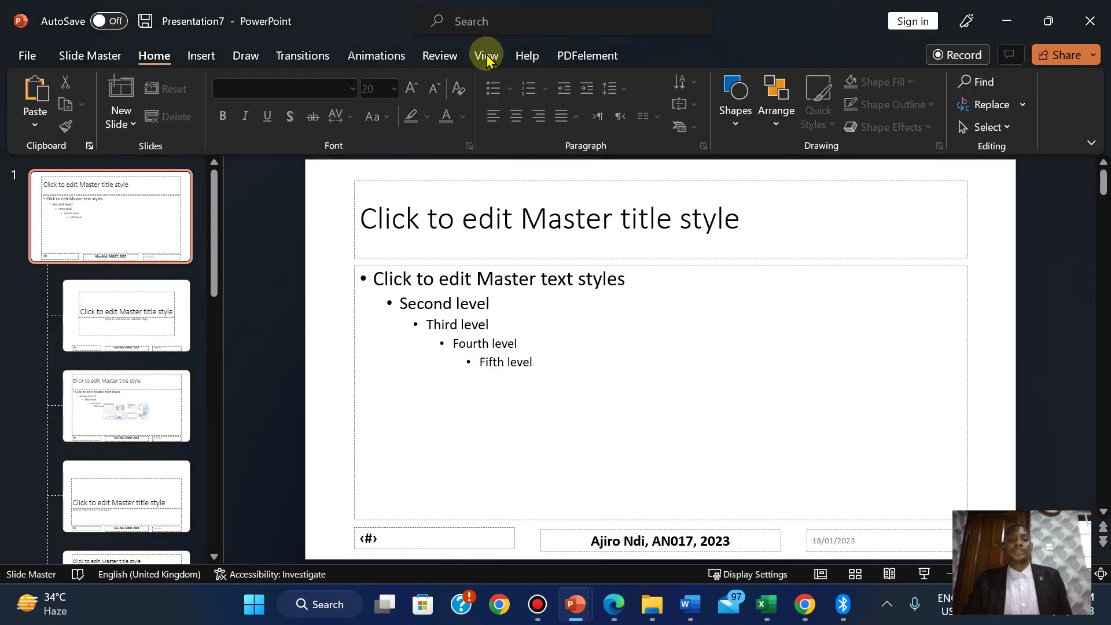
pyautogui.click(487, 55)
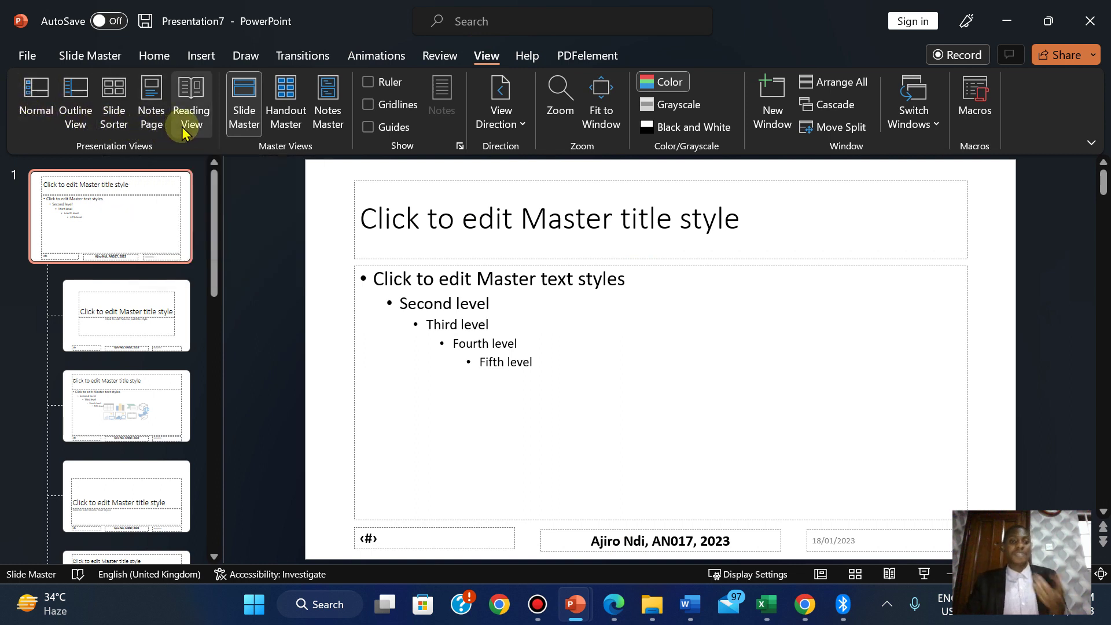
pyautogui.click(42, 101)
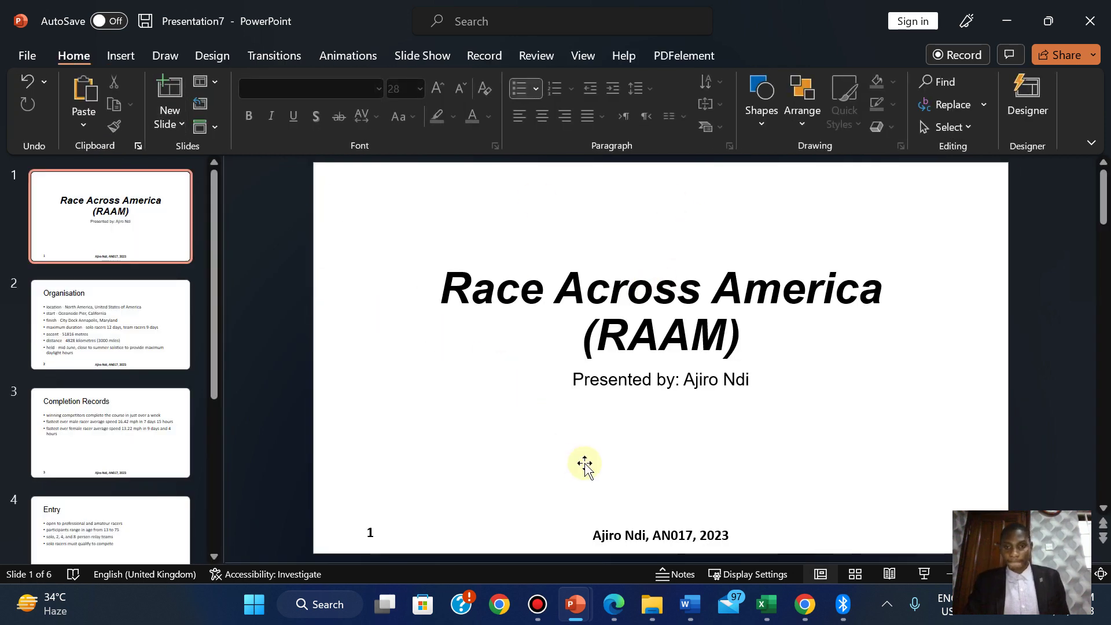
# Move the Background slide up to become slide 2, ahead of Organisation.
pyautogui.click(613, 605)
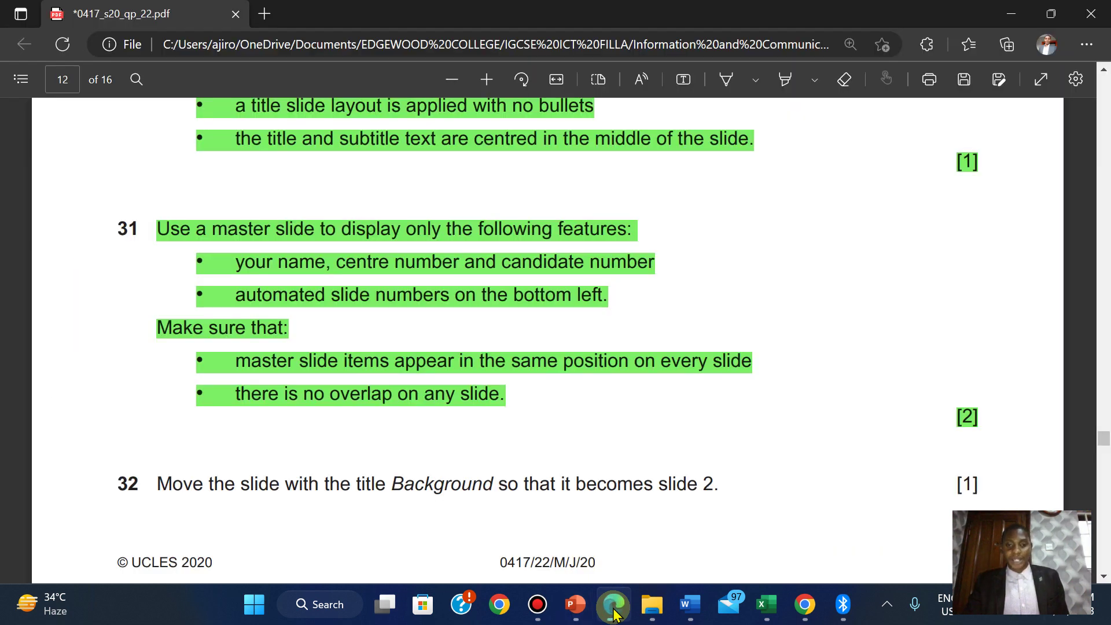
pyautogui.click(614, 605)
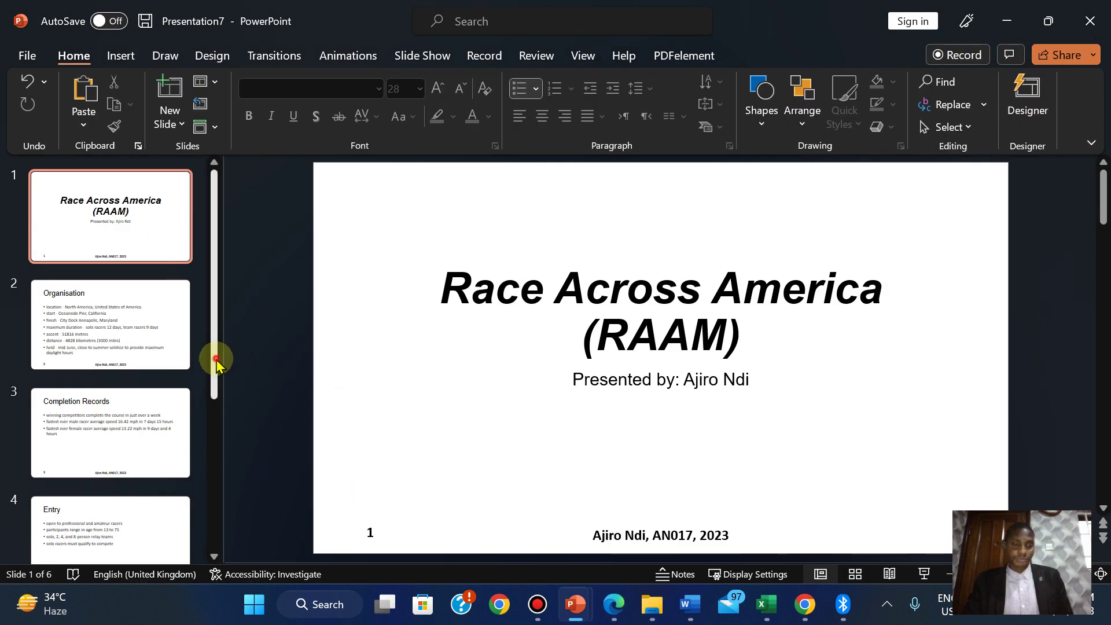
pyautogui.scroll(-5, 198, 501)
pyautogui.scroll(1, 199, 498)
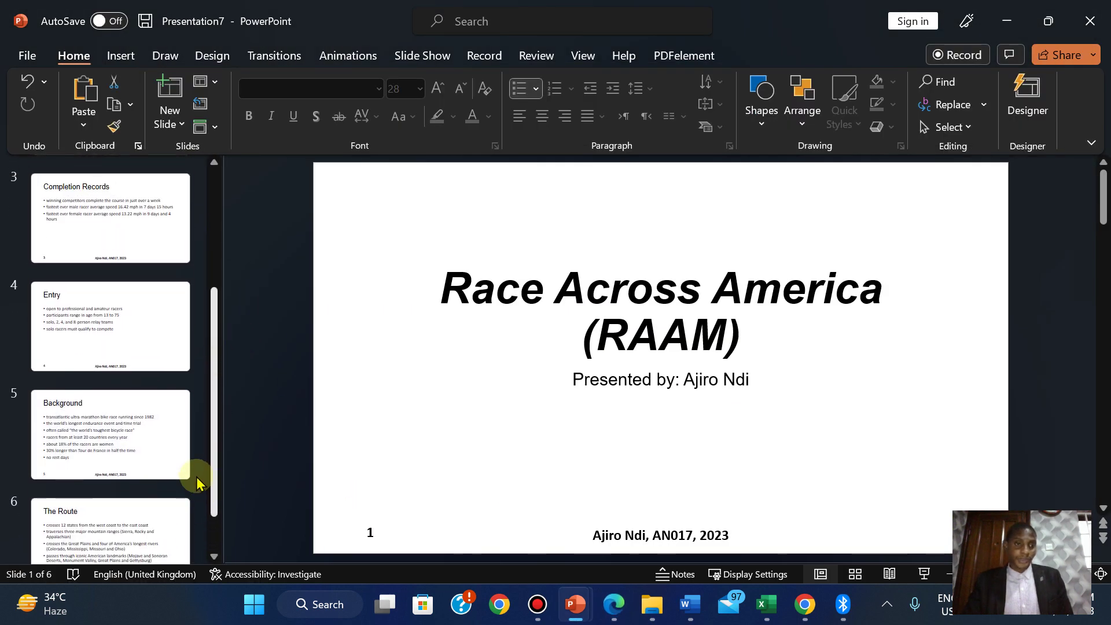
pyautogui.moveTo(110, 457); pyautogui.dragTo(105, 355)
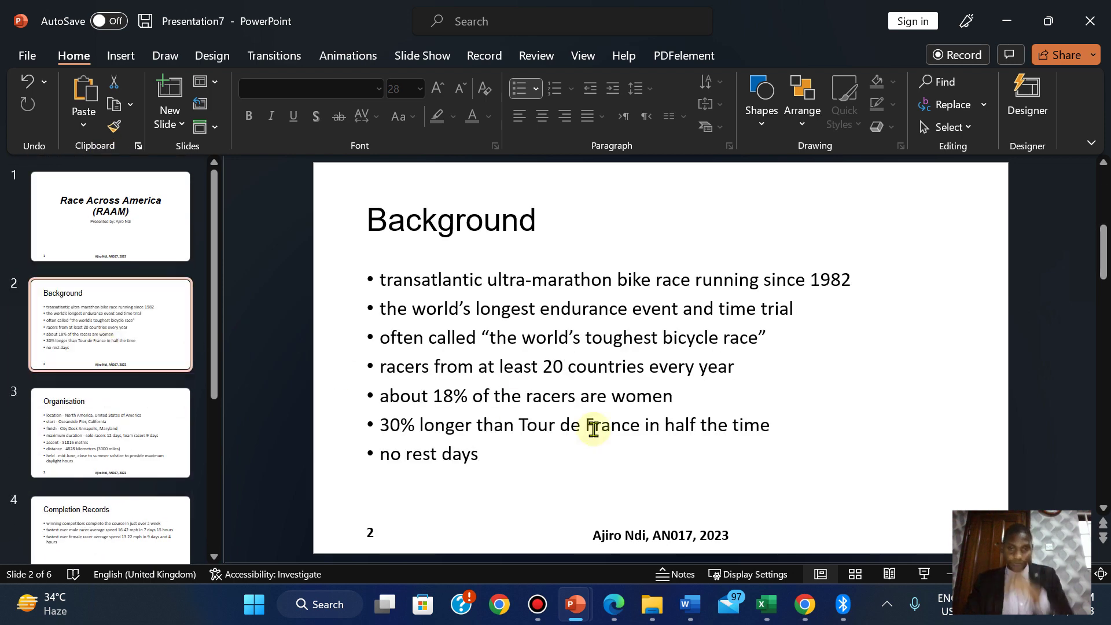
# Highlight question 32's line in green and scroll down toward questions 33–35.
pyautogui.click(613, 605)
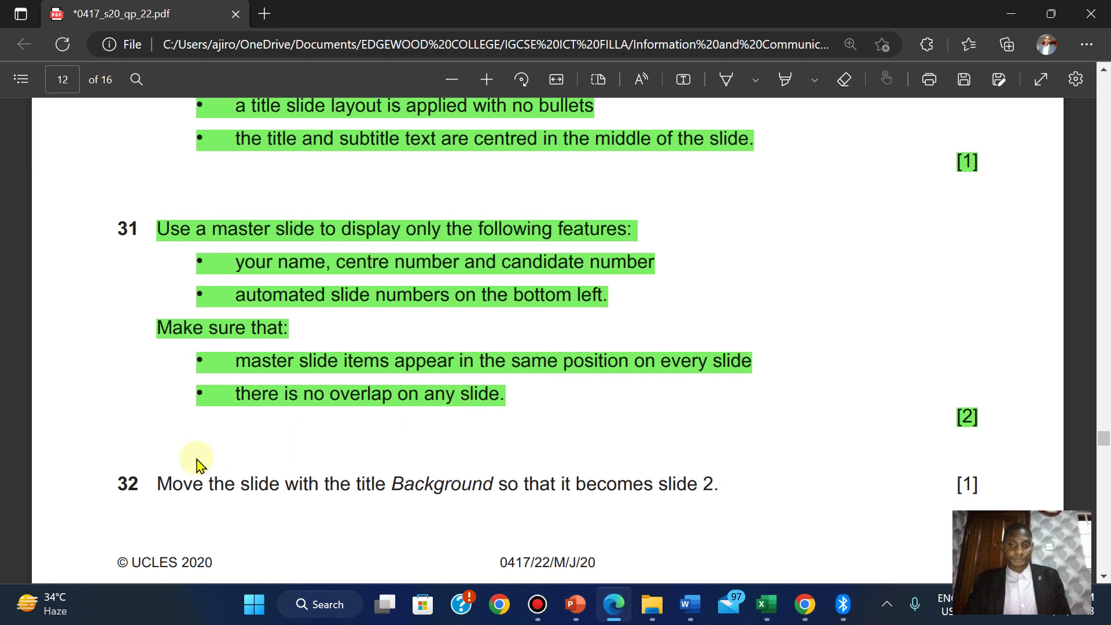
pyautogui.scroll(-3, 837, 398)
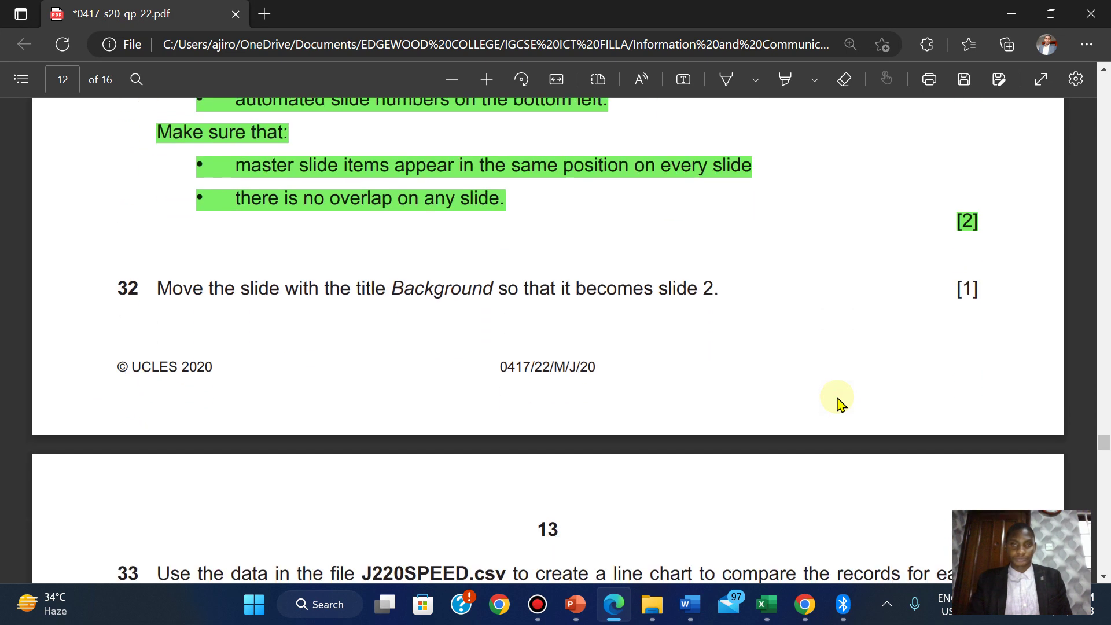
pyautogui.moveTo(159, 286); pyautogui.dragTo(984, 294)
pyautogui.moveTo(1013, 223)
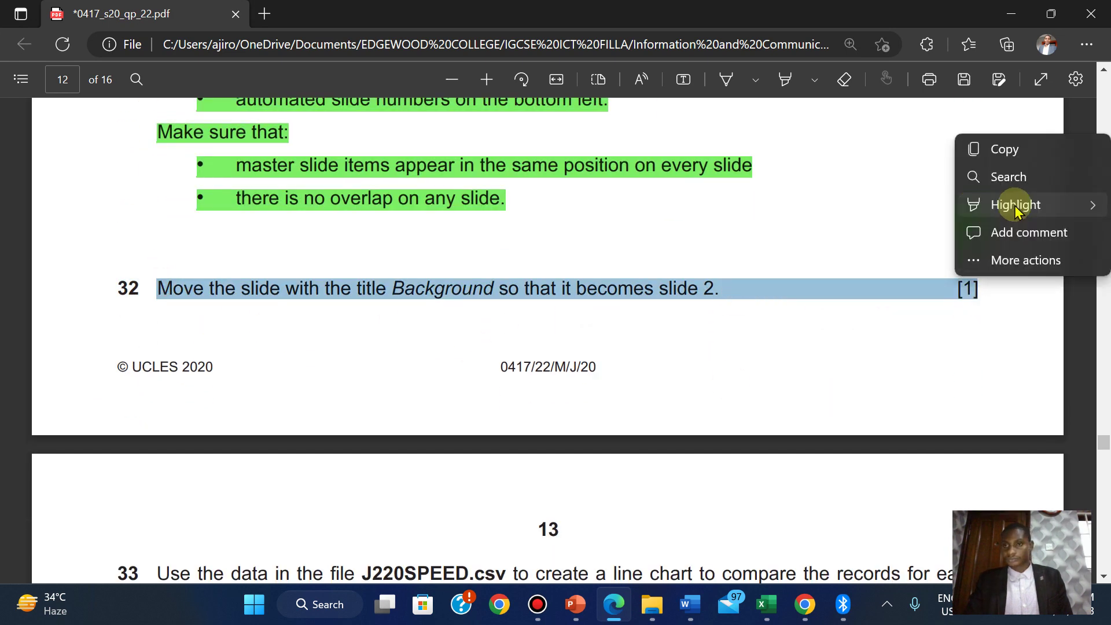
pyautogui.moveTo(1016, 204)
pyautogui.click(875, 233)
pyautogui.scroll(-6, 874, 243)
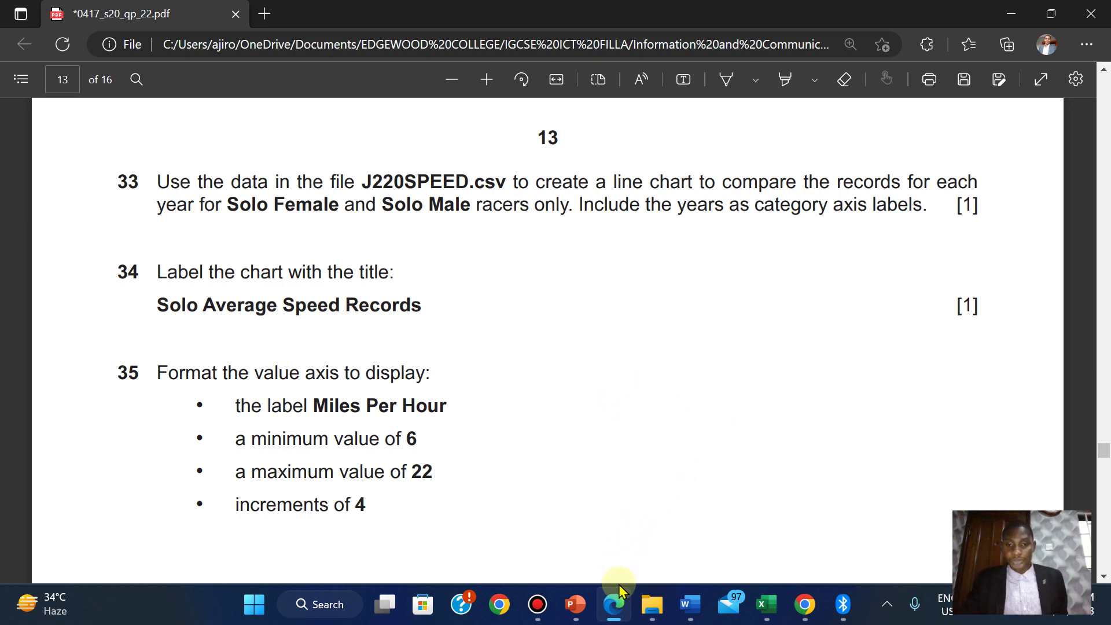
# Open J220SPEED from the exam folder and AutoFit columns A to F.
pyautogui.moveTo(652, 605)
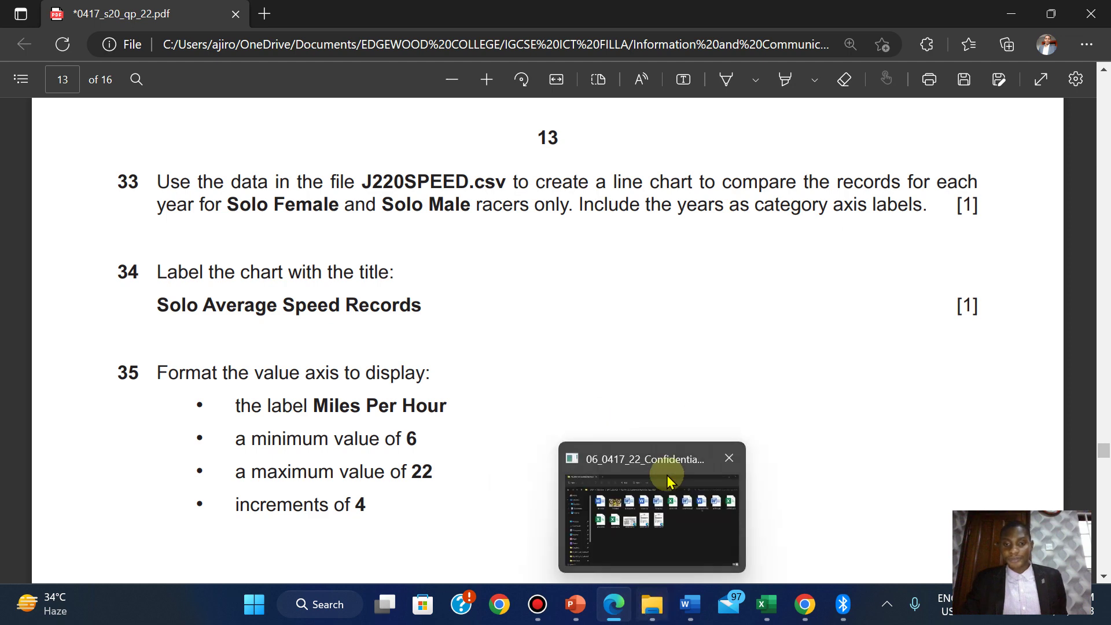
pyautogui.click(668, 483)
pyautogui.doubleClick(226, 287)
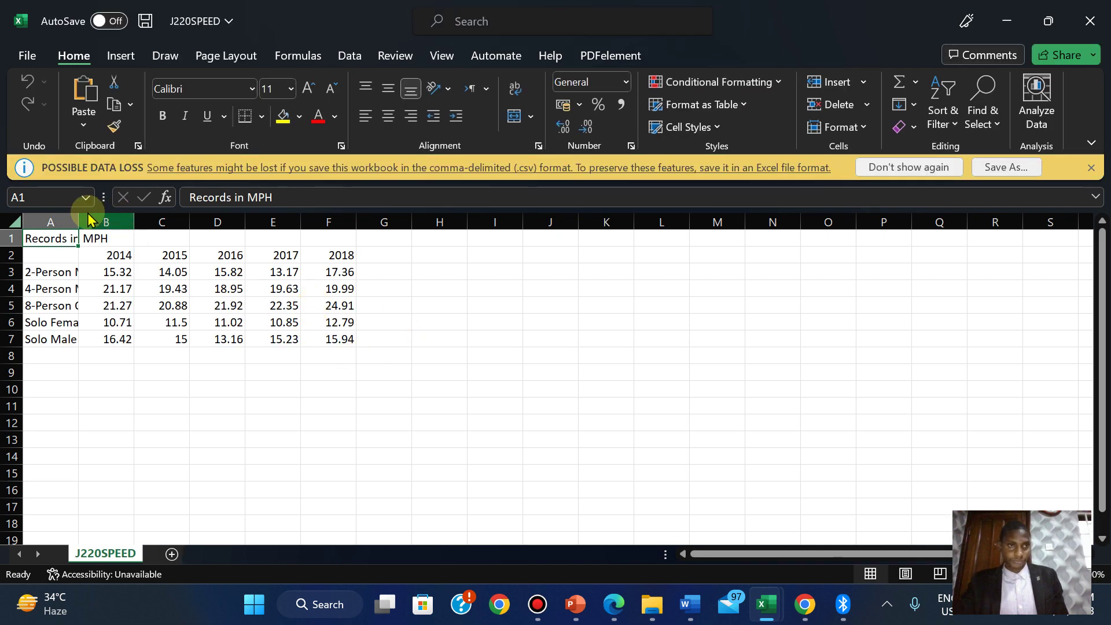
pyautogui.doubleClick(80, 221)
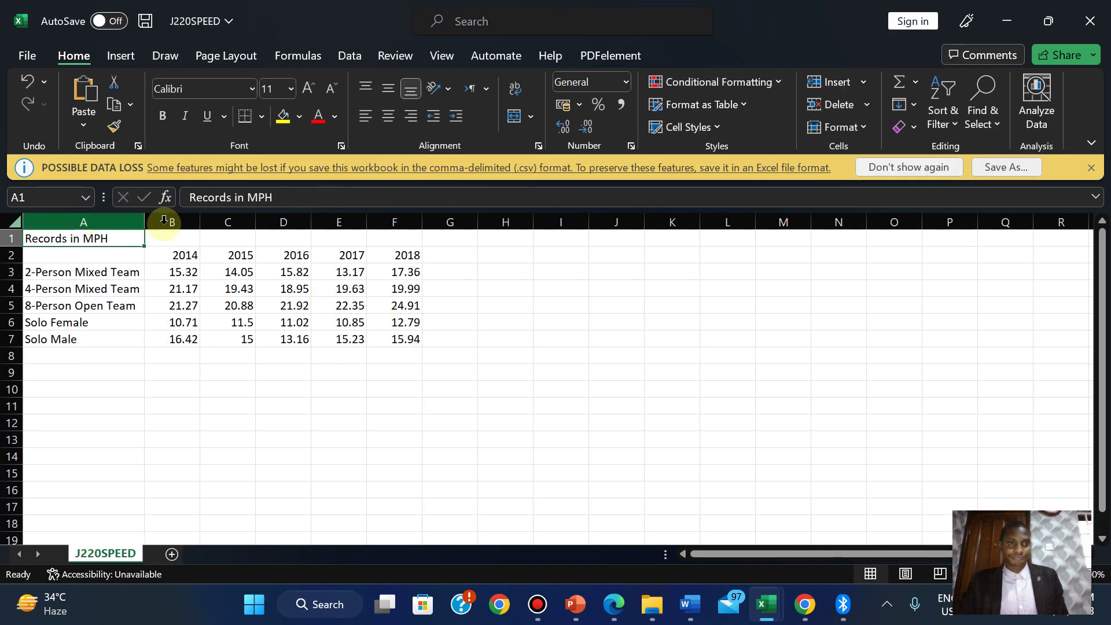
pyautogui.doubleClick(199, 221)
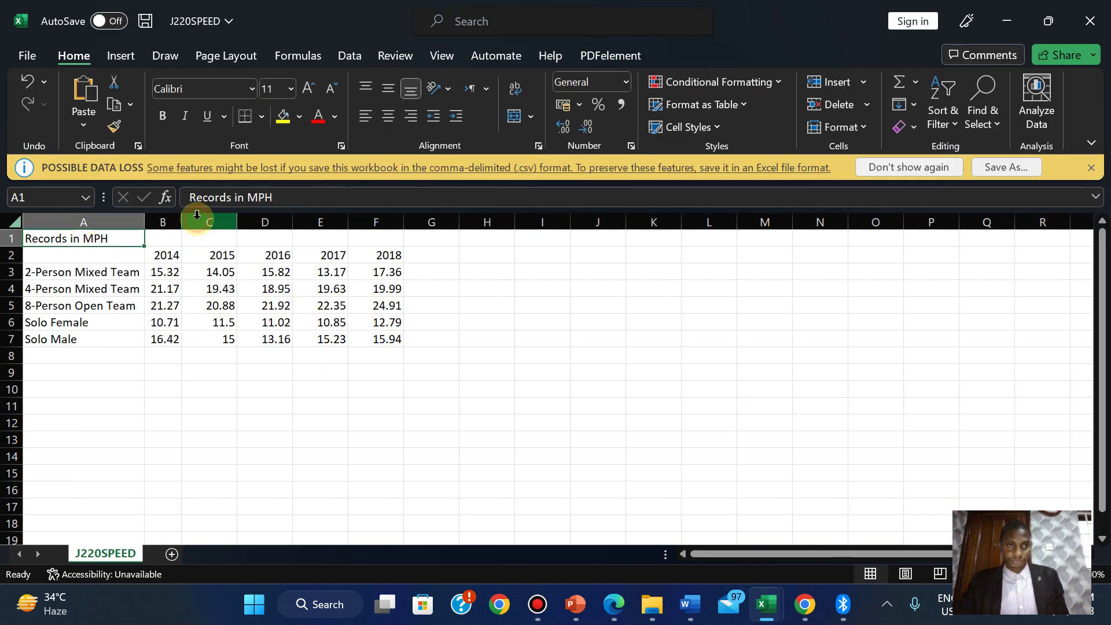
pyautogui.doubleClick(237, 222)
pyautogui.doubleClick(272, 222)
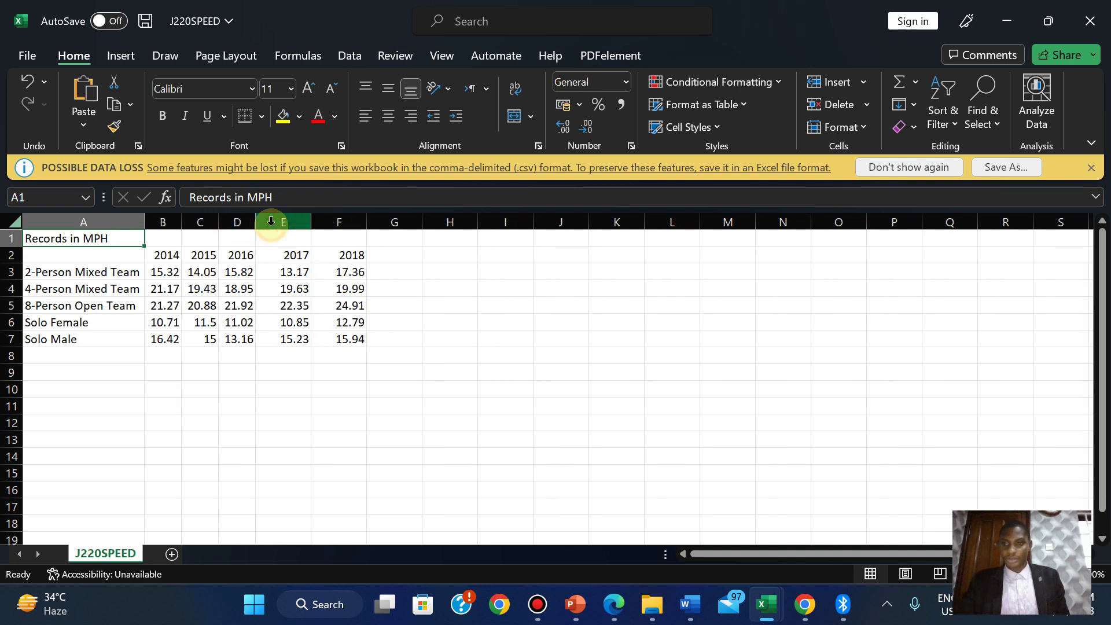
pyautogui.doubleClick(310, 222)
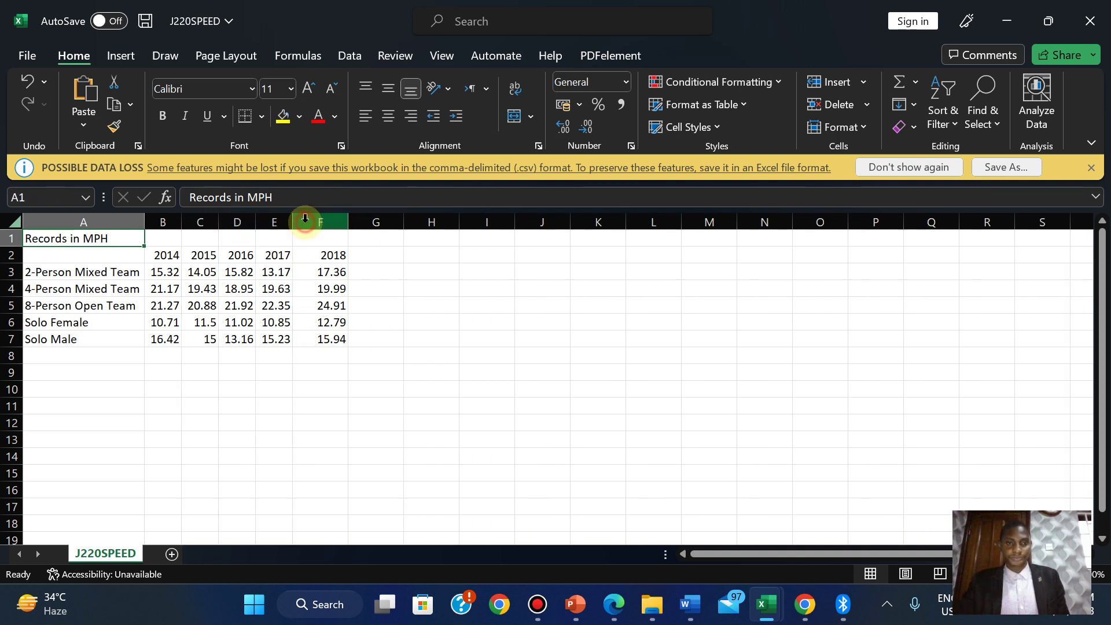
pyautogui.doubleClick(347, 223)
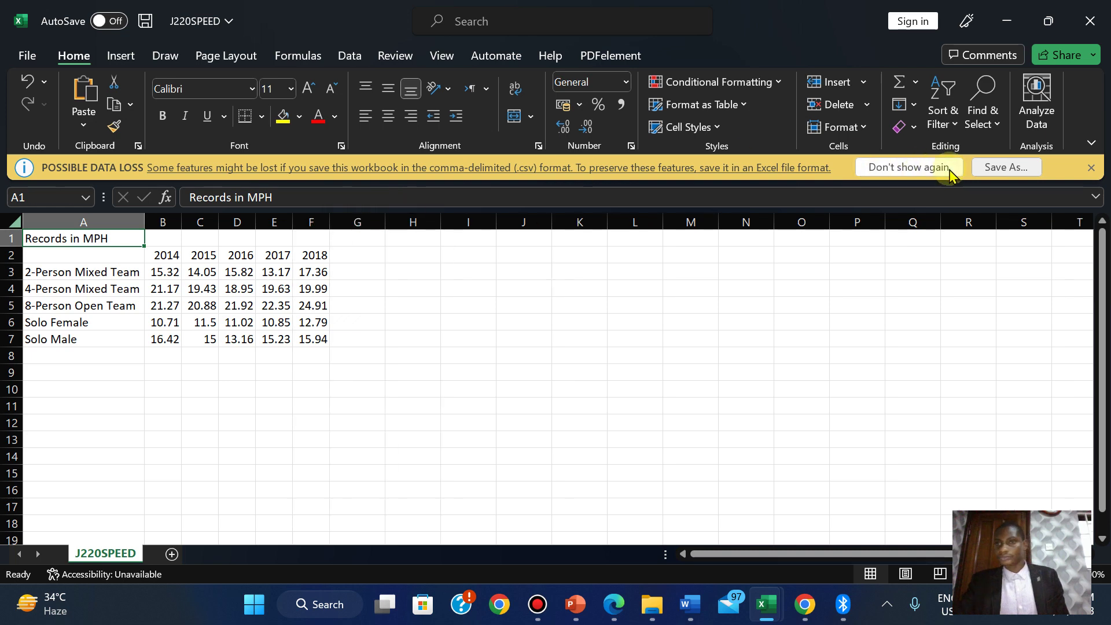
# Save J220SPEED as an Excel Workbook.
pyautogui.click(998, 168)
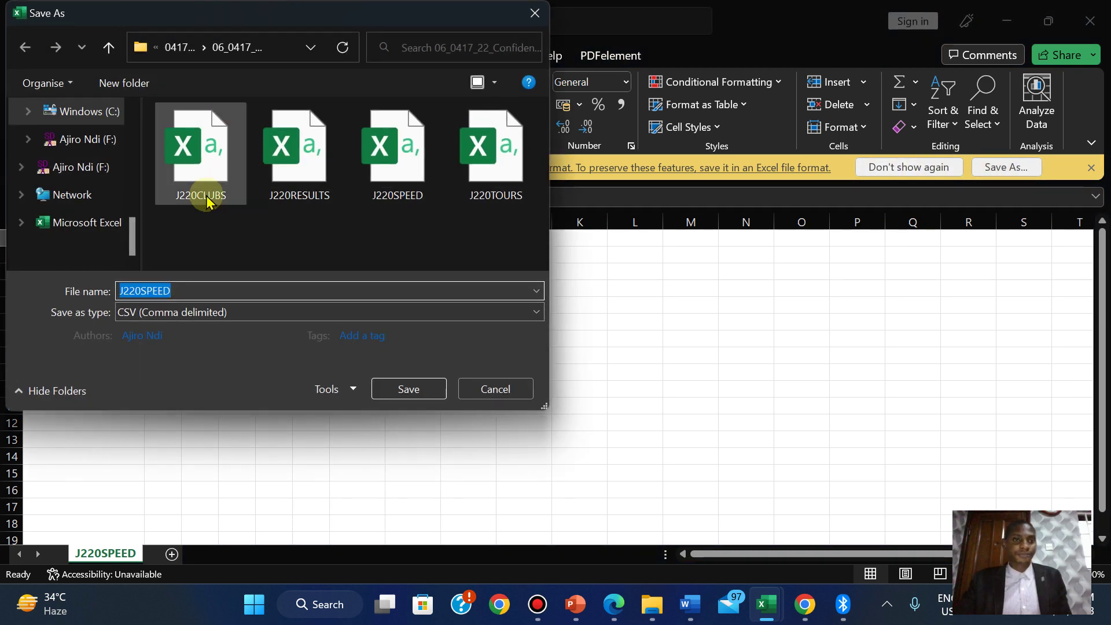
pyautogui.click(179, 313)
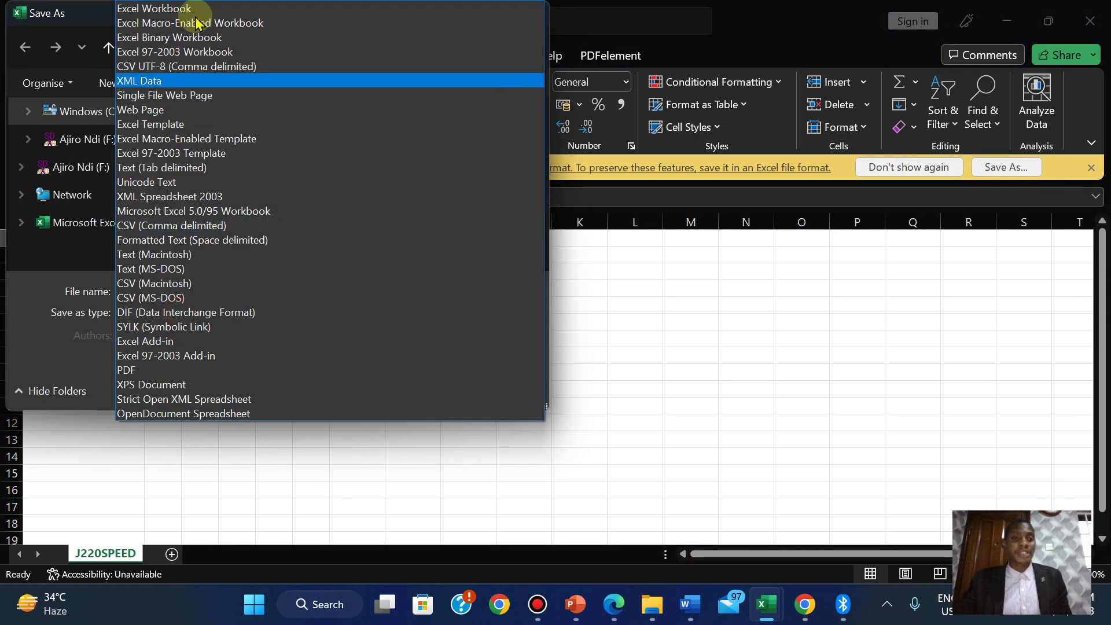
pyautogui.click(195, 9)
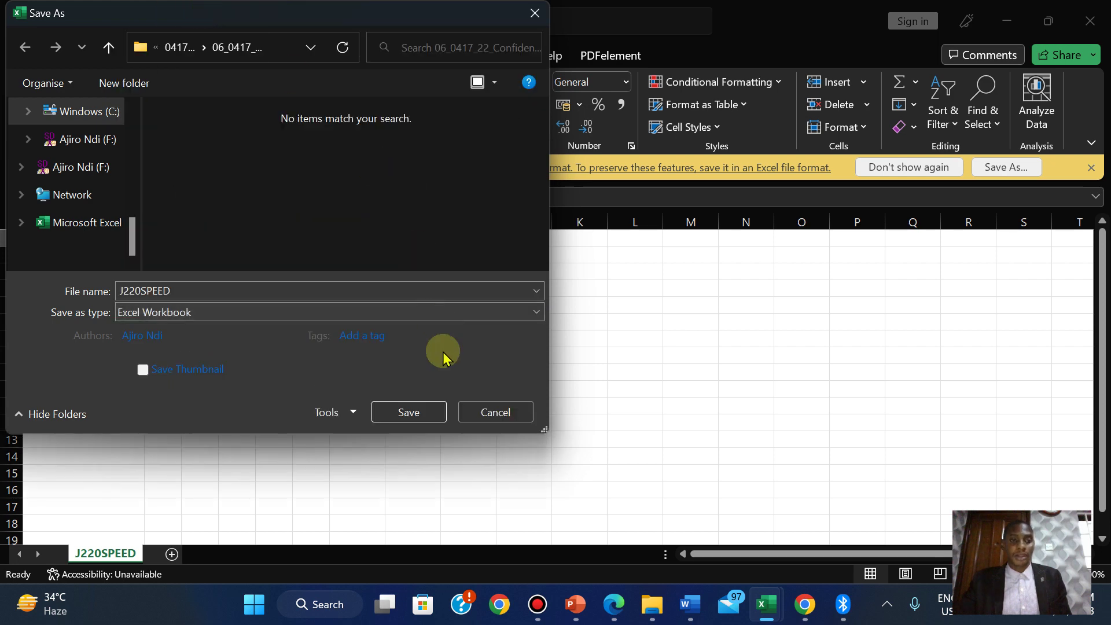
pyautogui.click(410, 412)
pyautogui.click(614, 605)
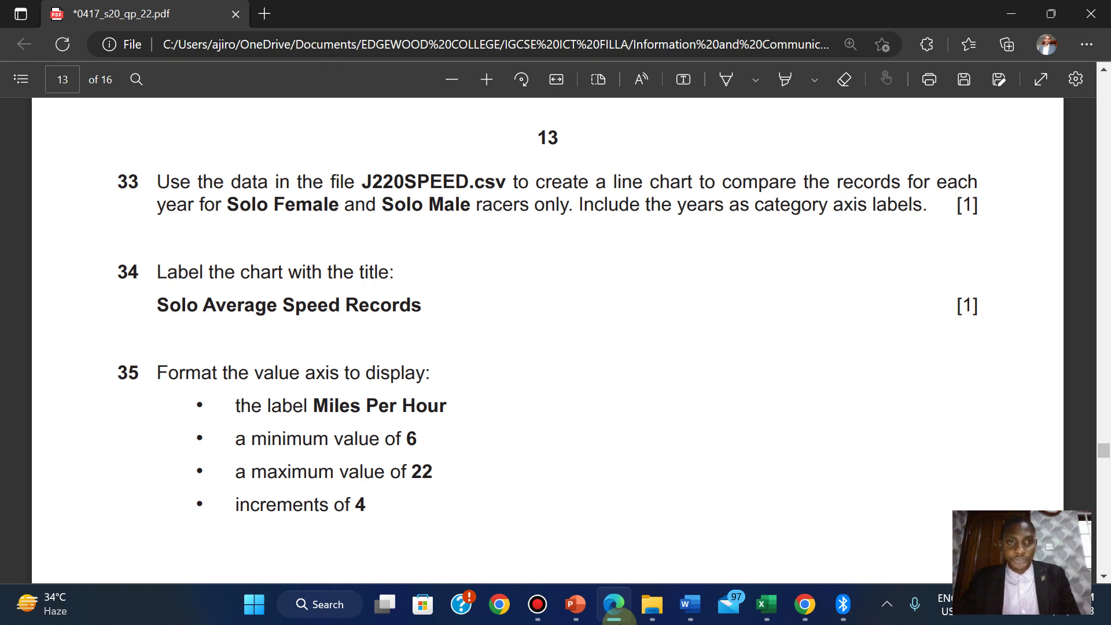
# Insert a stacked line chart from the Solo Female and Solo Male rows (A6:F7).
pyautogui.click(615, 605)
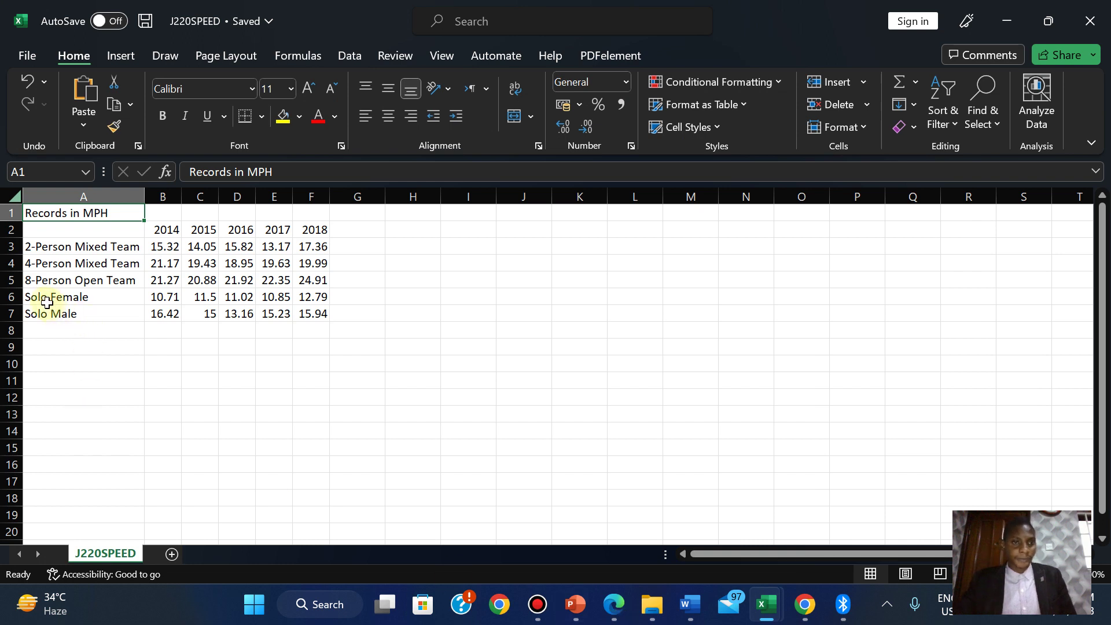
pyautogui.moveTo(46, 297); pyautogui.dragTo(319, 310)
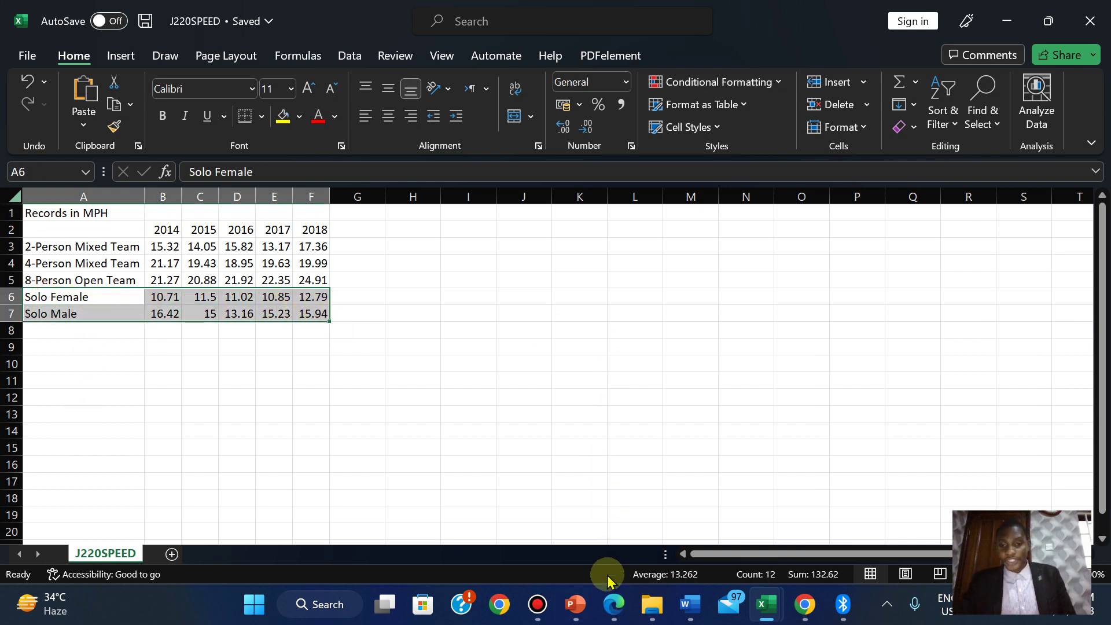
pyautogui.click(614, 612)
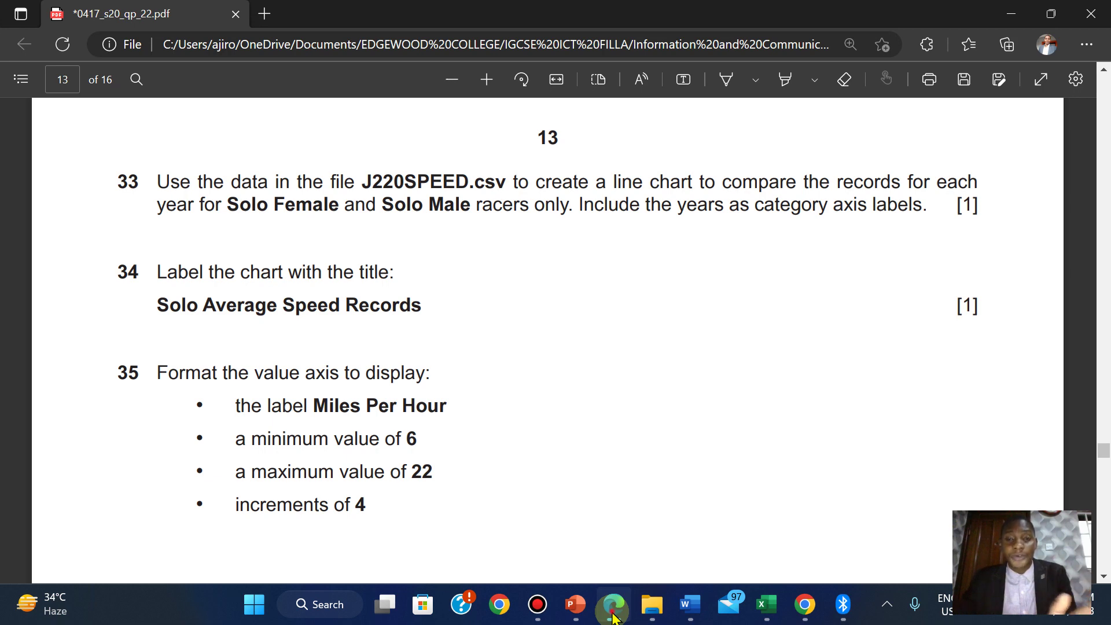
pyautogui.click(613, 616)
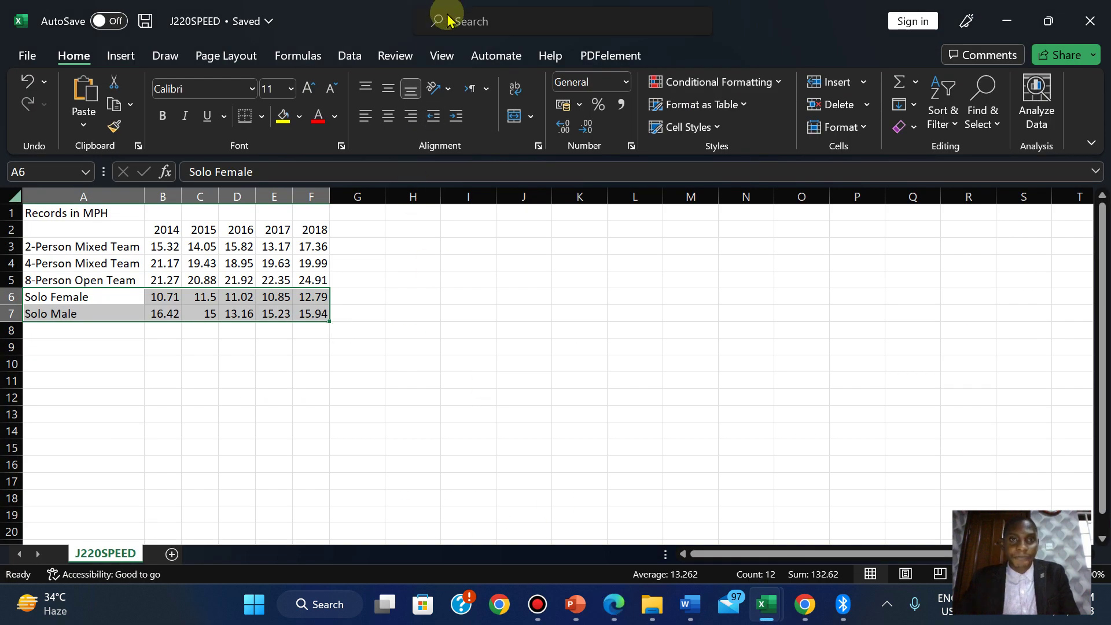
pyautogui.click(120, 55)
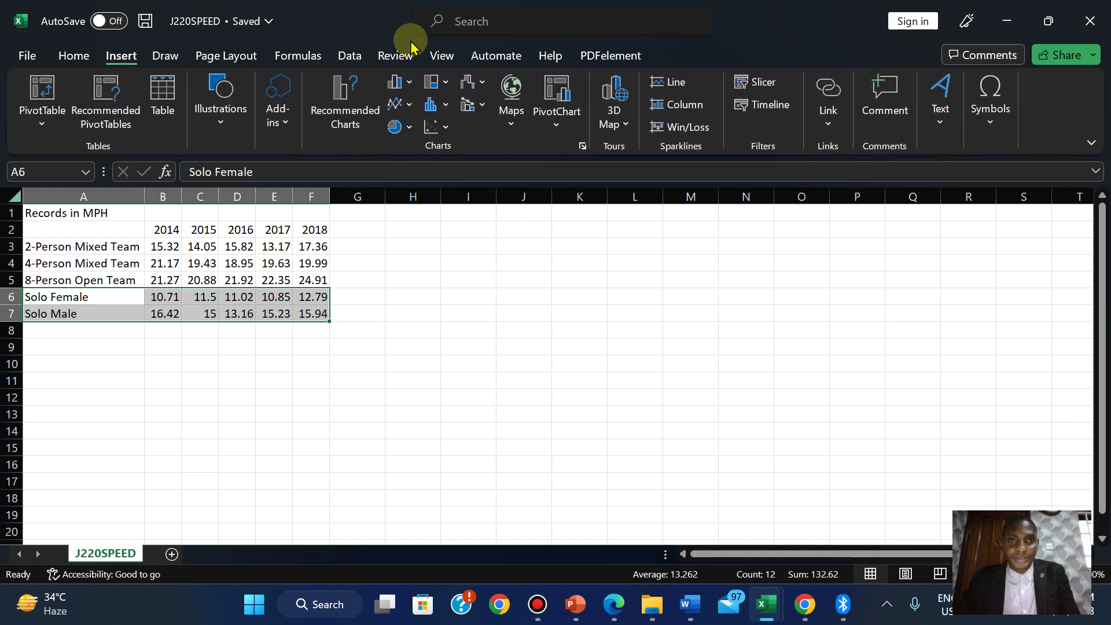
pyautogui.click(409, 104)
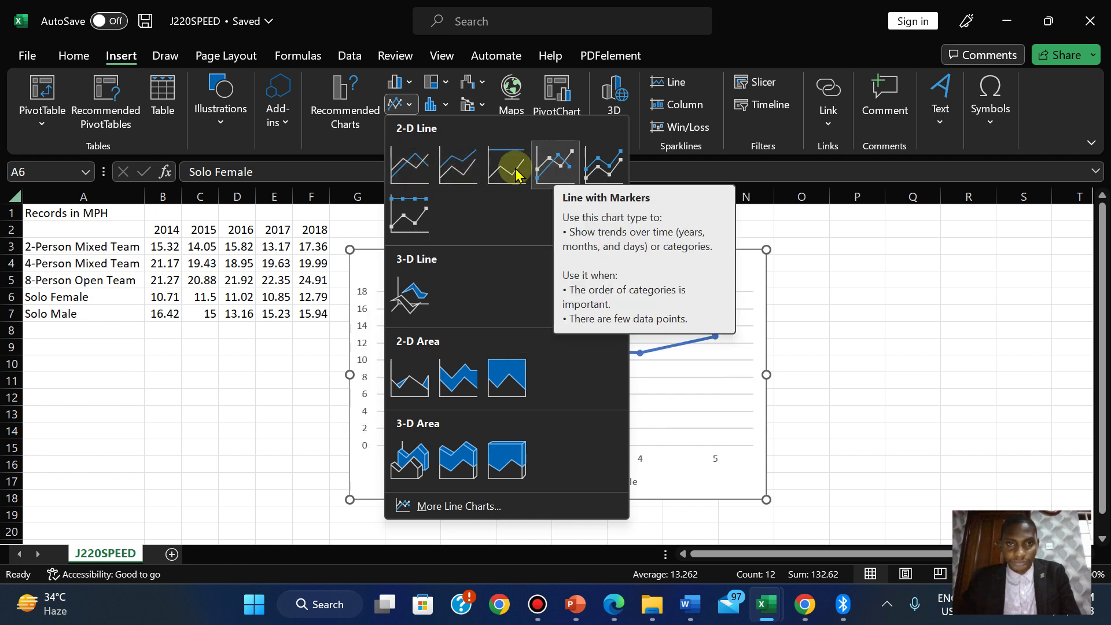
pyautogui.click(465, 173)
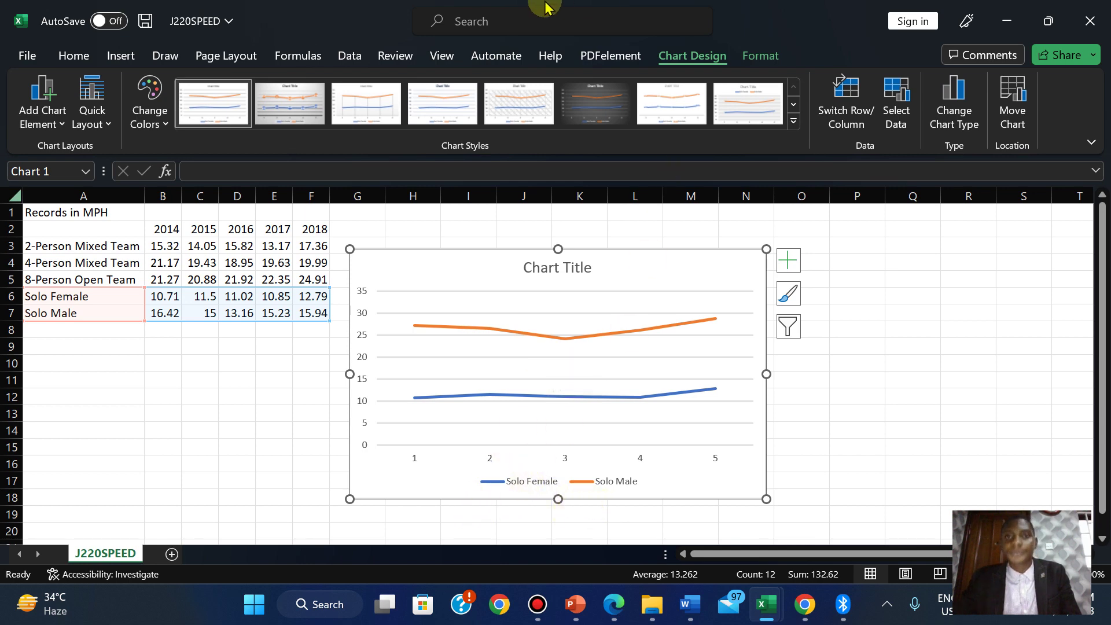
# Highlight question 33 in green in the exam PDF.
pyautogui.moveTo(544, 5)
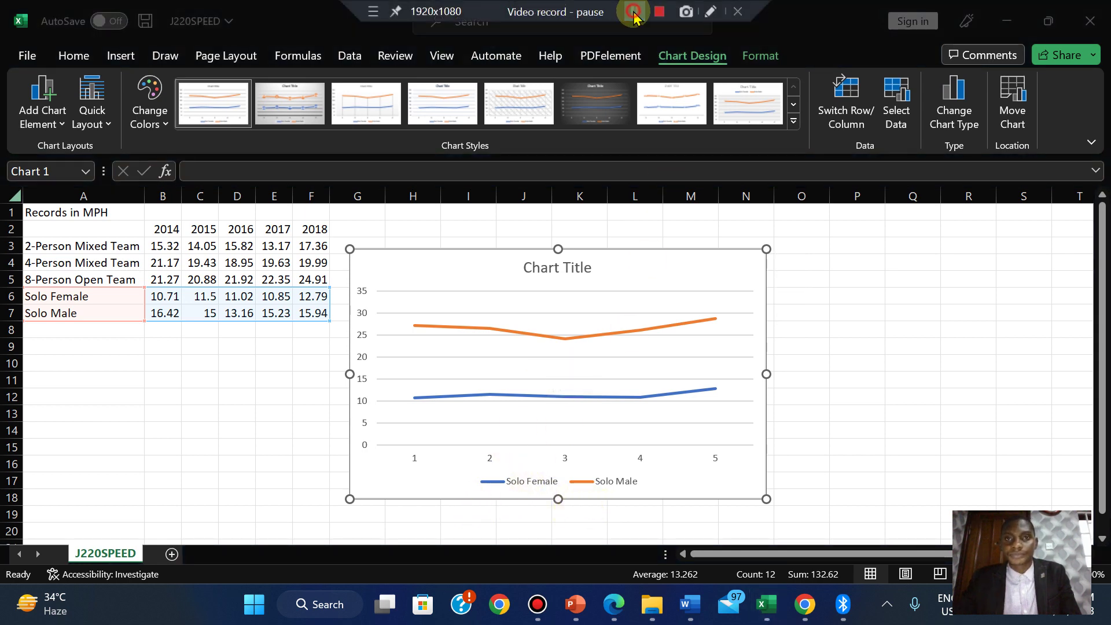
pyautogui.click(633, 14)
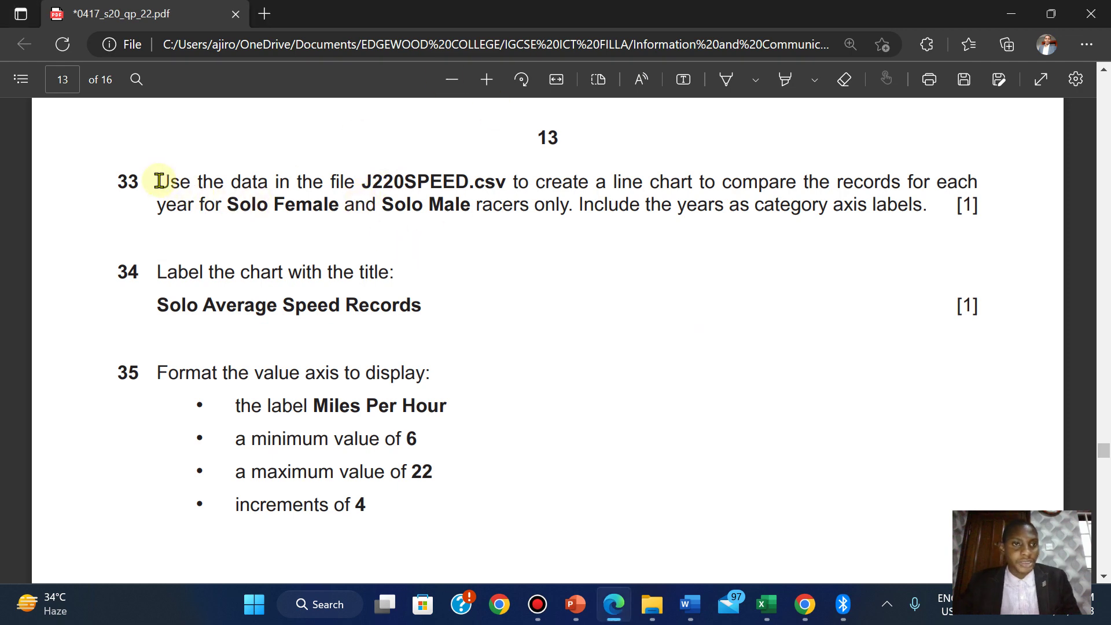
pyautogui.moveTo(160, 181); pyautogui.dragTo(982, 217)
pyautogui.moveTo(1007, 129)
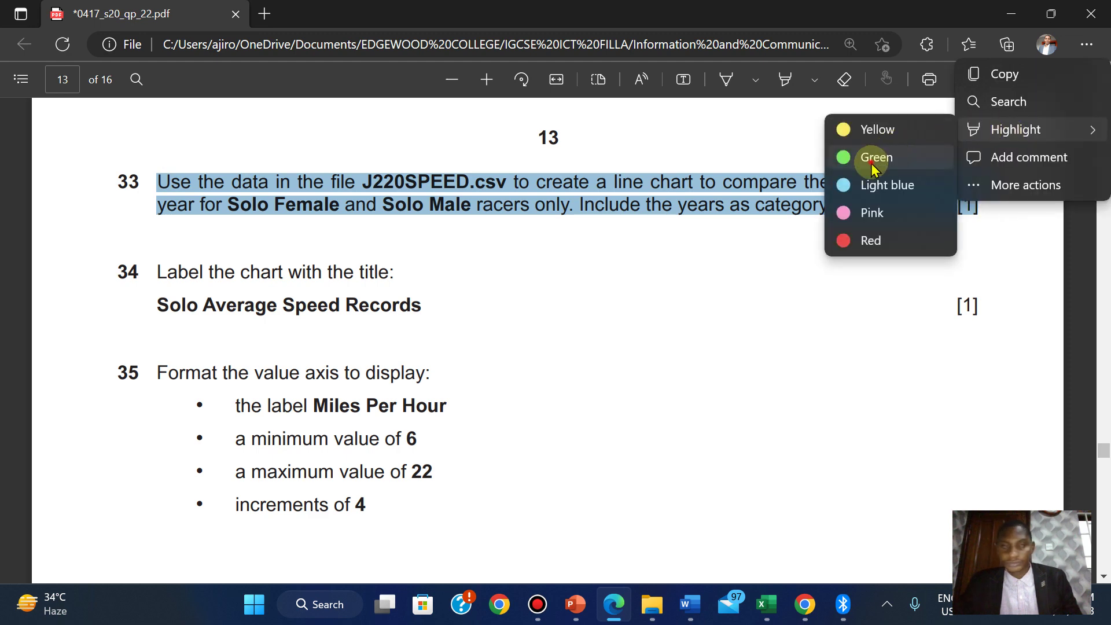
pyautogui.click(874, 159)
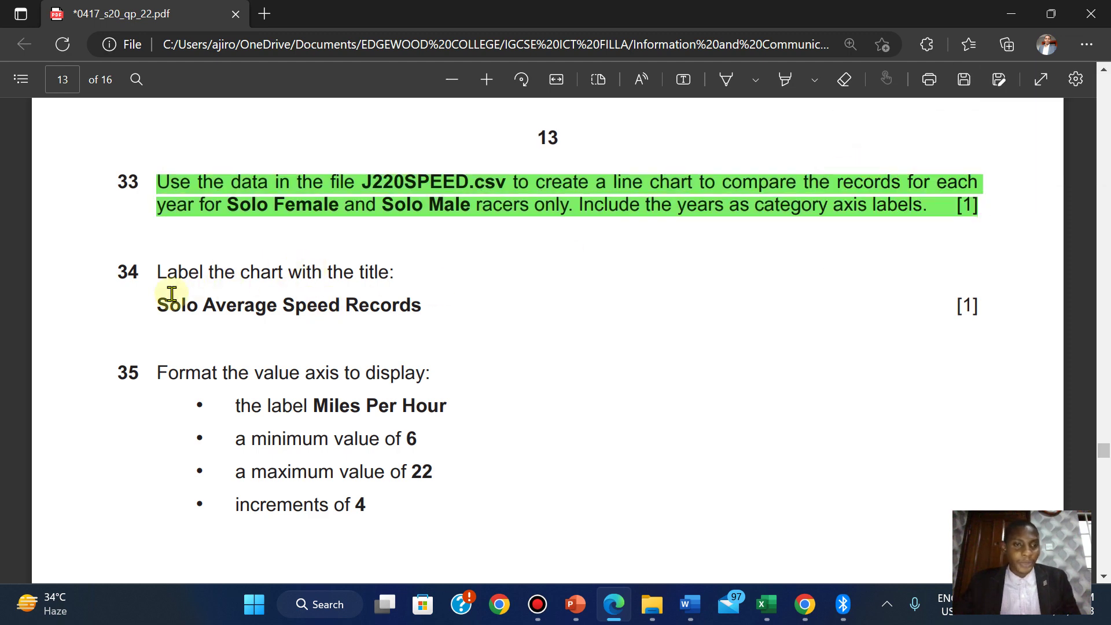
# Replace the chart's placeholder title with 'Solo Average Speed Records'.
pyautogui.moveTo(158, 305); pyautogui.dragTo(422, 305)
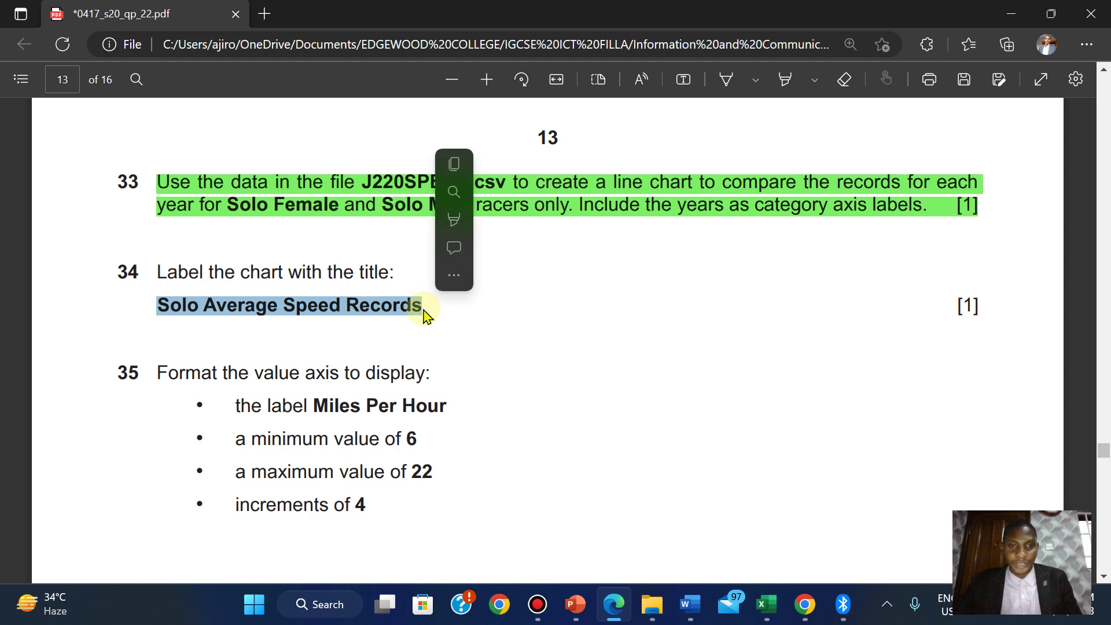
pyautogui.click(458, 167)
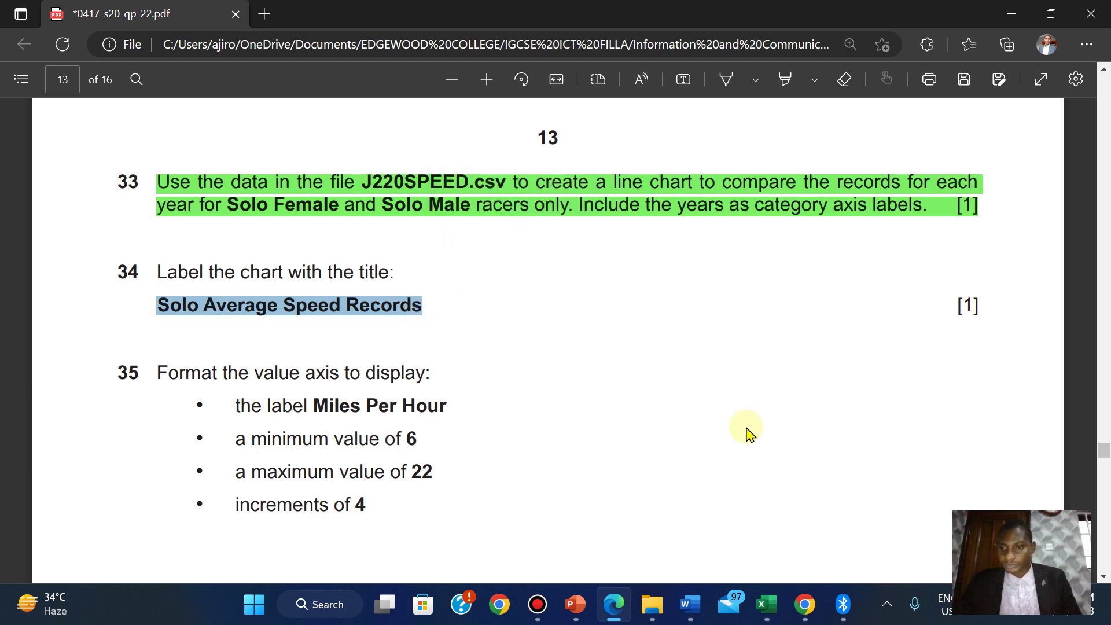
pyautogui.moveTo(772, 610)
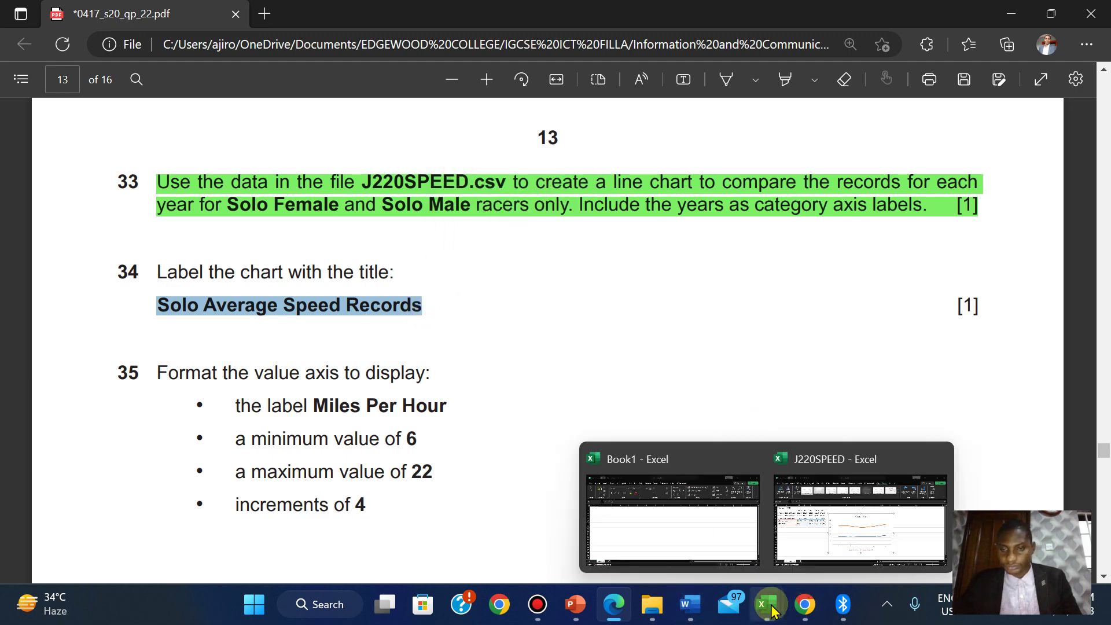
pyautogui.click(838, 535)
pyautogui.click(548, 270)
pyautogui.tripleClick(539, 269)
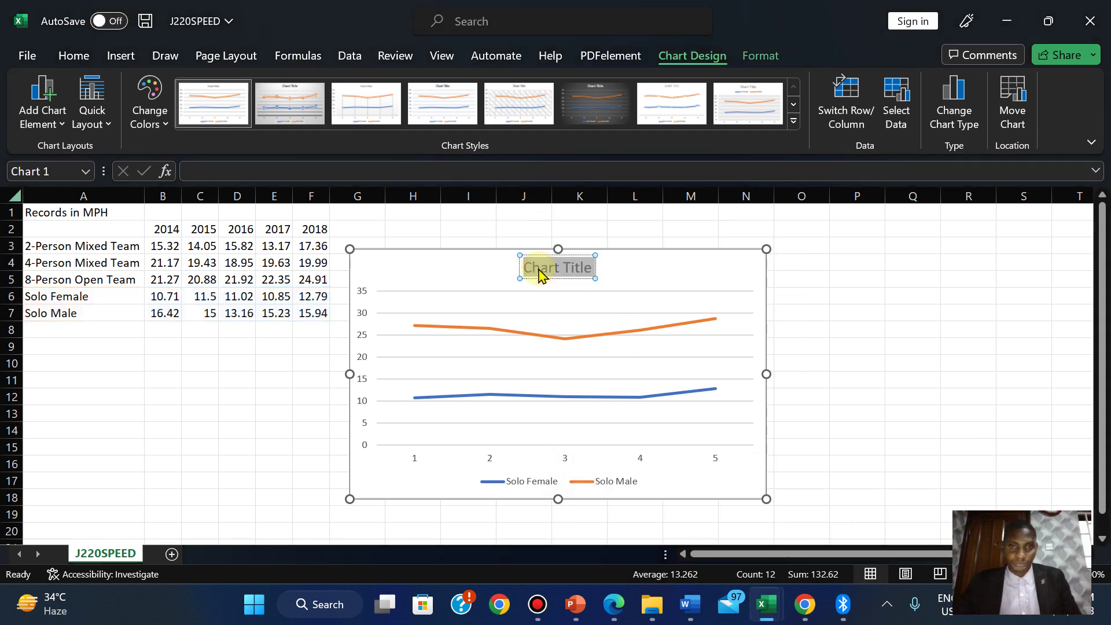
pyautogui.write('Solo Average Speed Records')
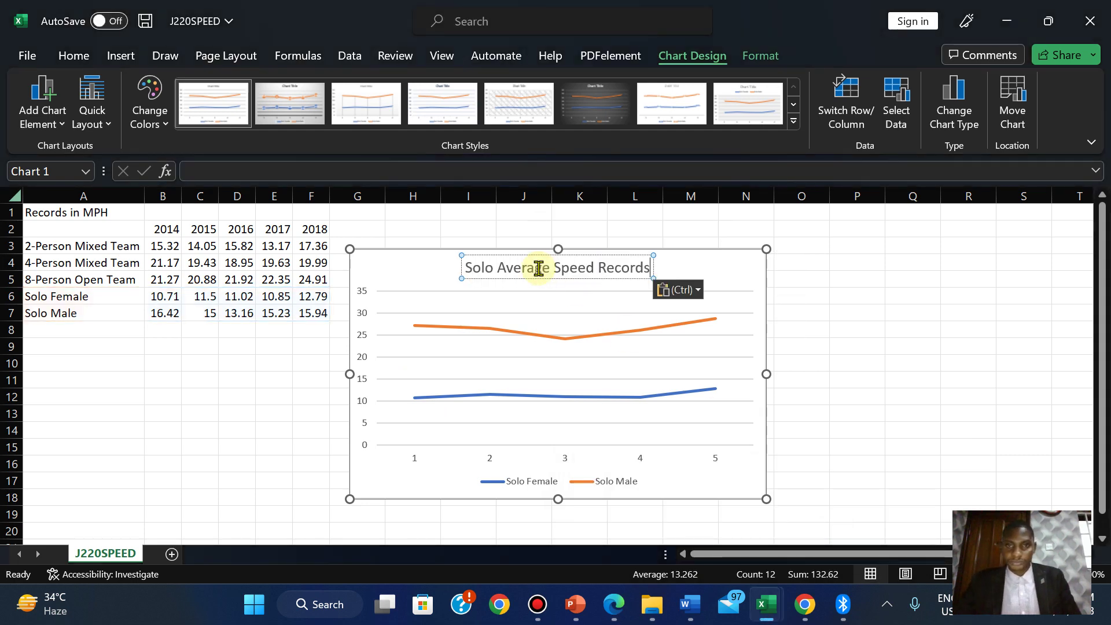
pyautogui.click(746, 275)
pyautogui.click(613, 604)
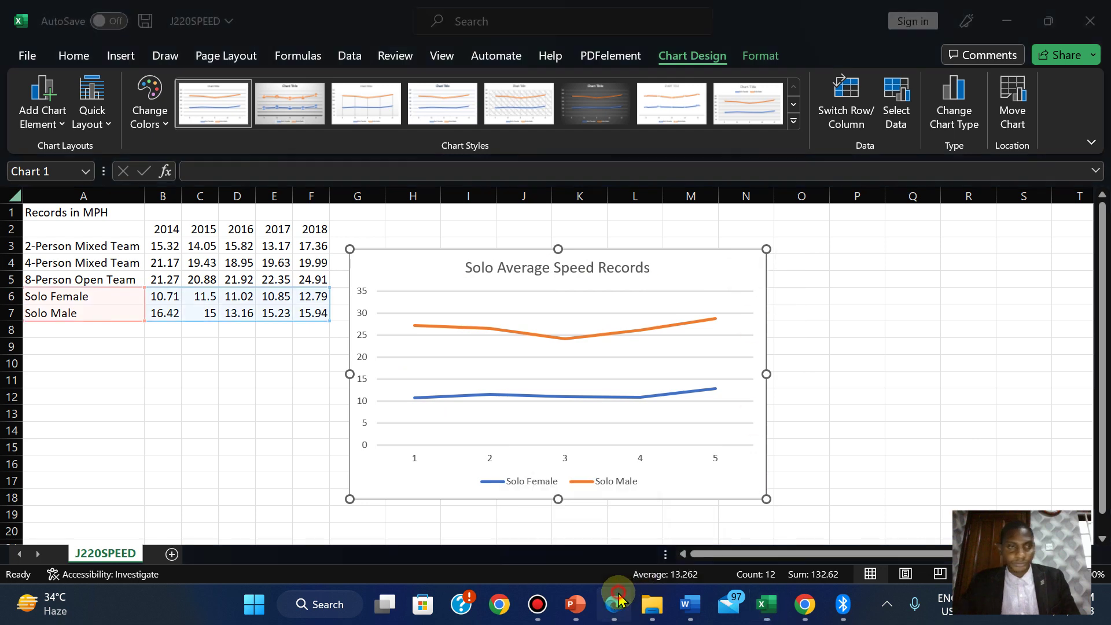
# Highlight question 34 in green and copy the text 'Miles Per Hour'.
pyautogui.moveTo(158, 273); pyautogui.dragTo(976, 313)
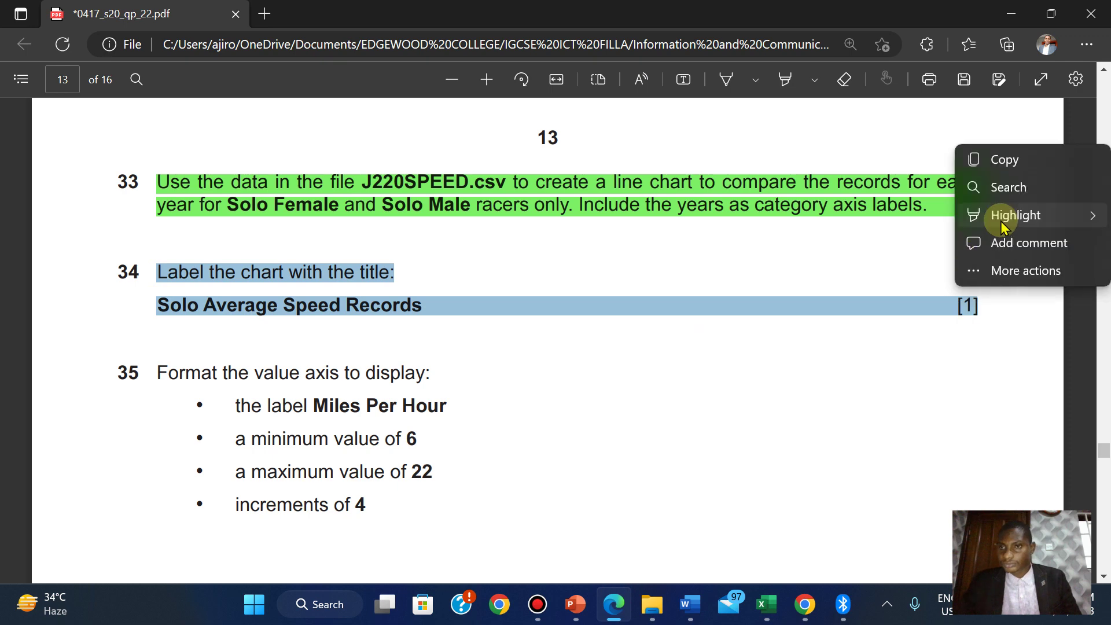
pyautogui.moveTo(999, 214)
pyautogui.click(851, 248)
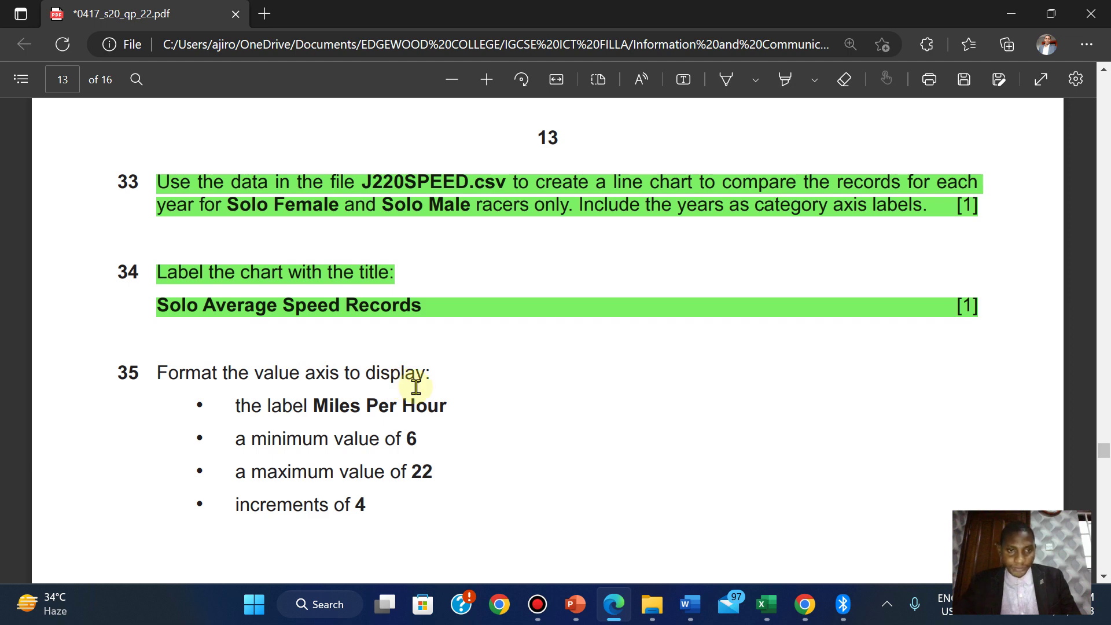
pyautogui.moveTo(317, 399); pyautogui.dragTo(450, 405)
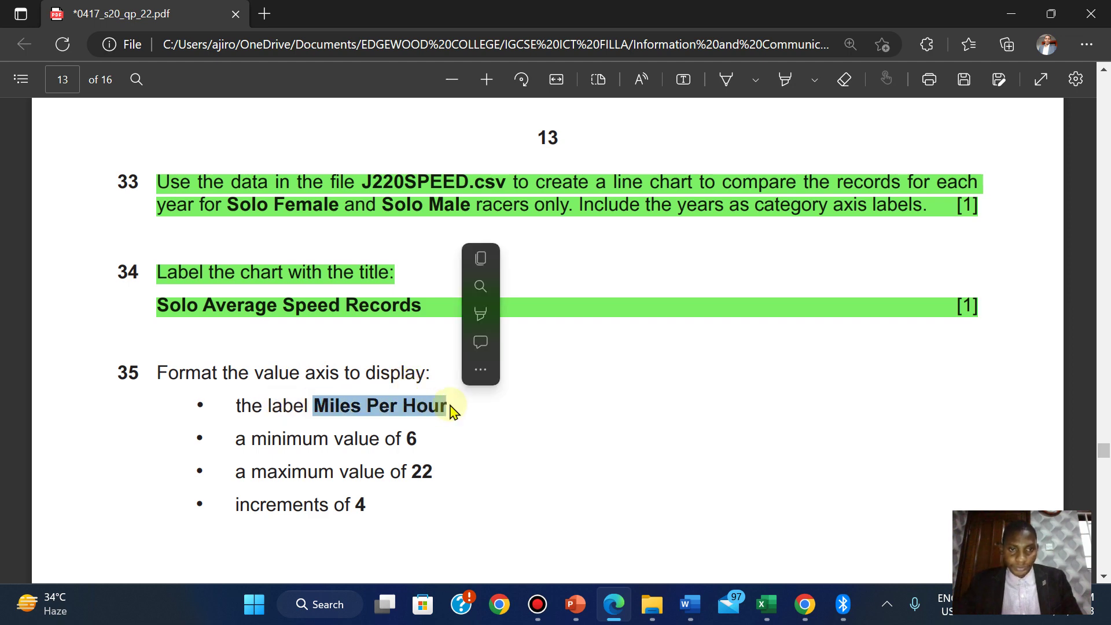
pyautogui.click(482, 258)
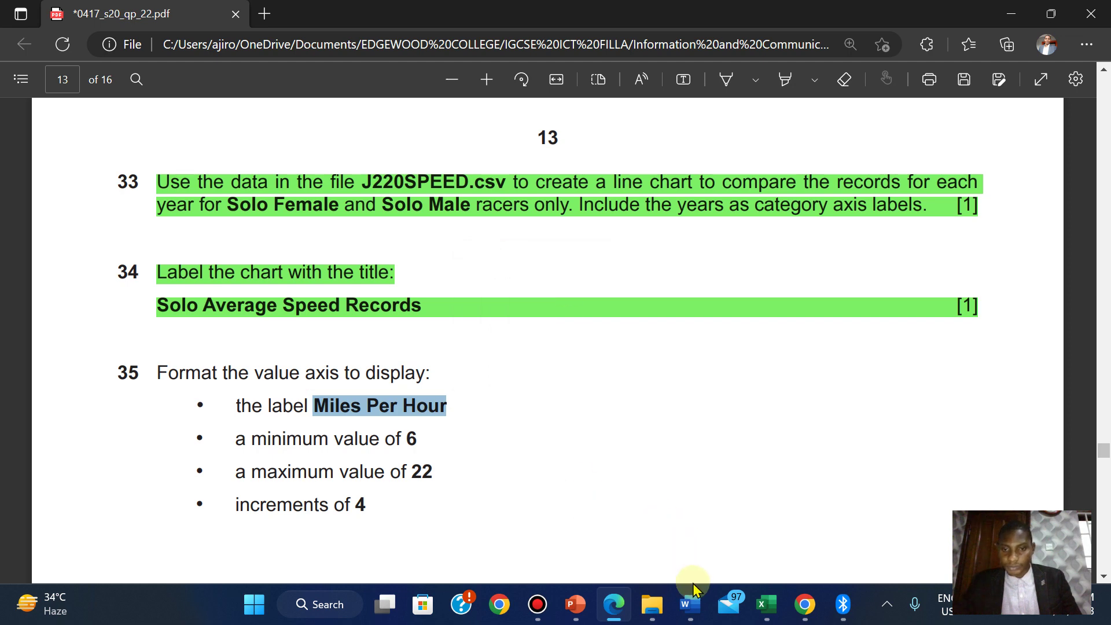
# Add a primary vertical axis title reading 'Miles Per Hour' to the chart.
pyautogui.click(766, 604)
pyautogui.click(833, 527)
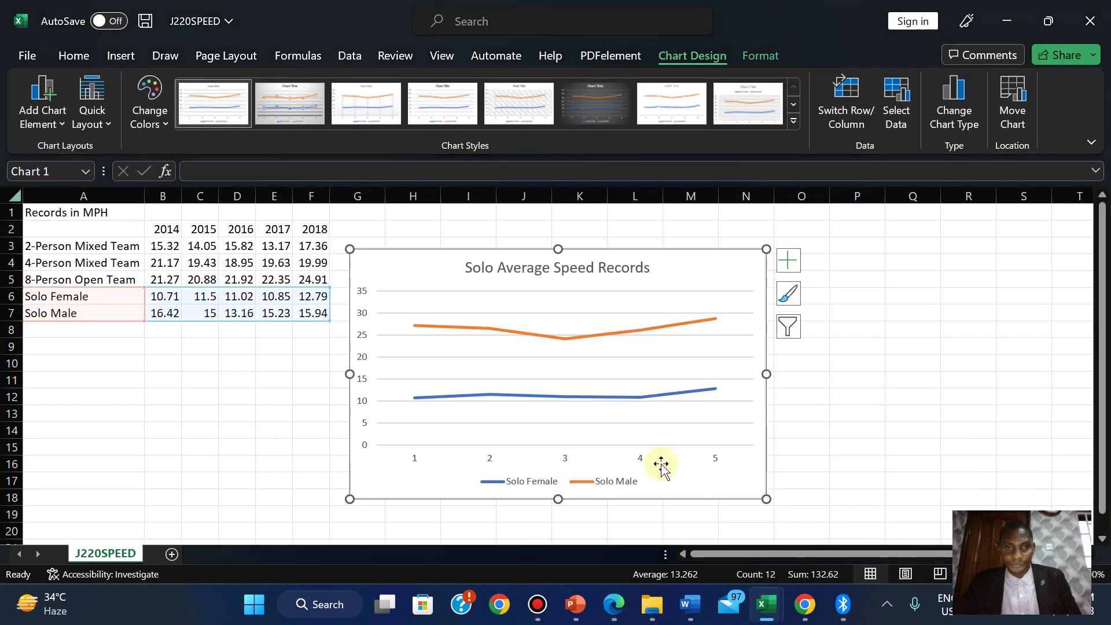
pyautogui.click(787, 260)
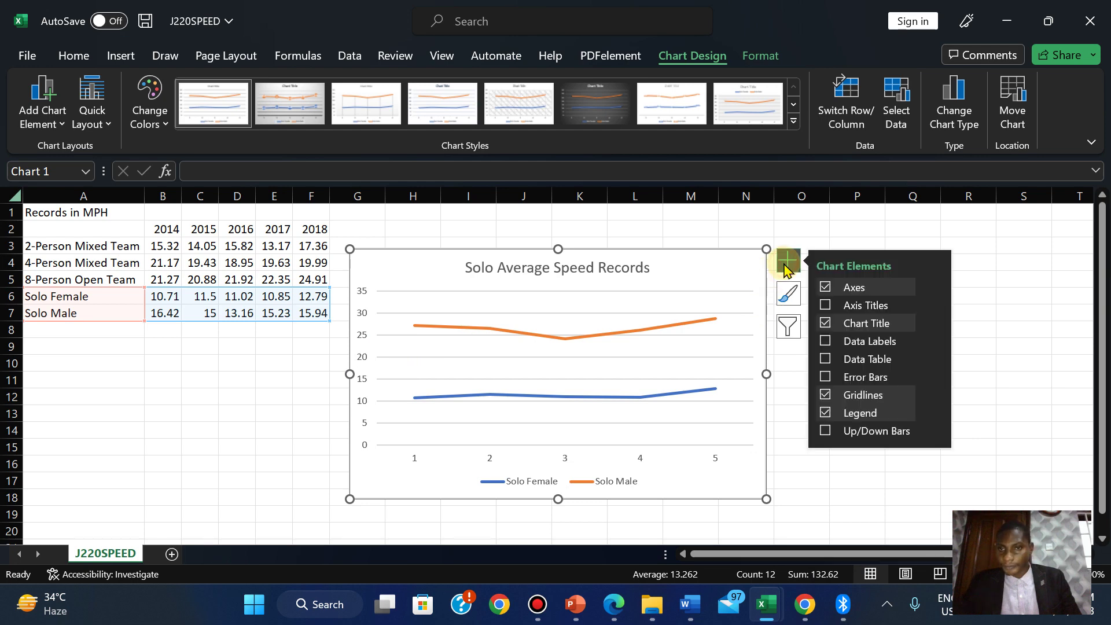
pyautogui.click(936, 306)
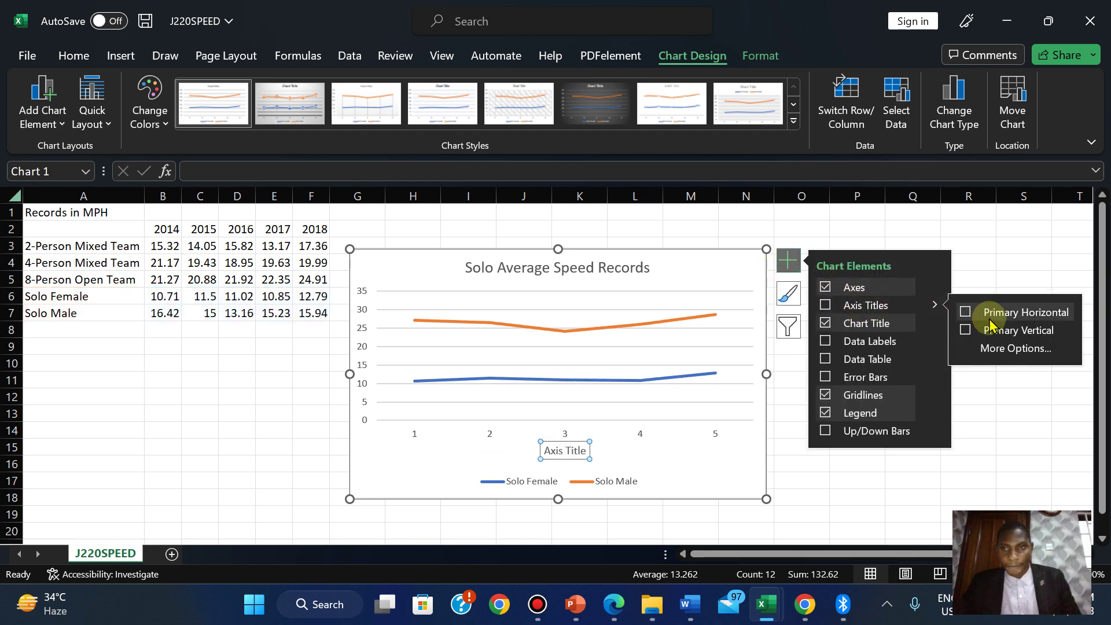
pyautogui.click(991, 332)
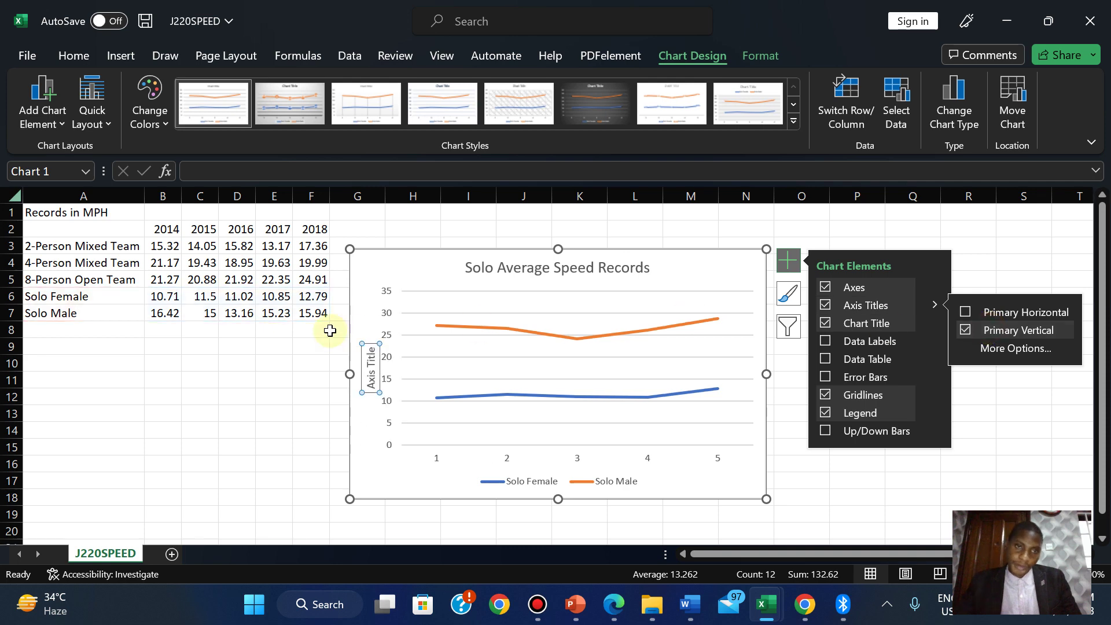
pyautogui.click(375, 369)
pyautogui.doubleClick(374, 376)
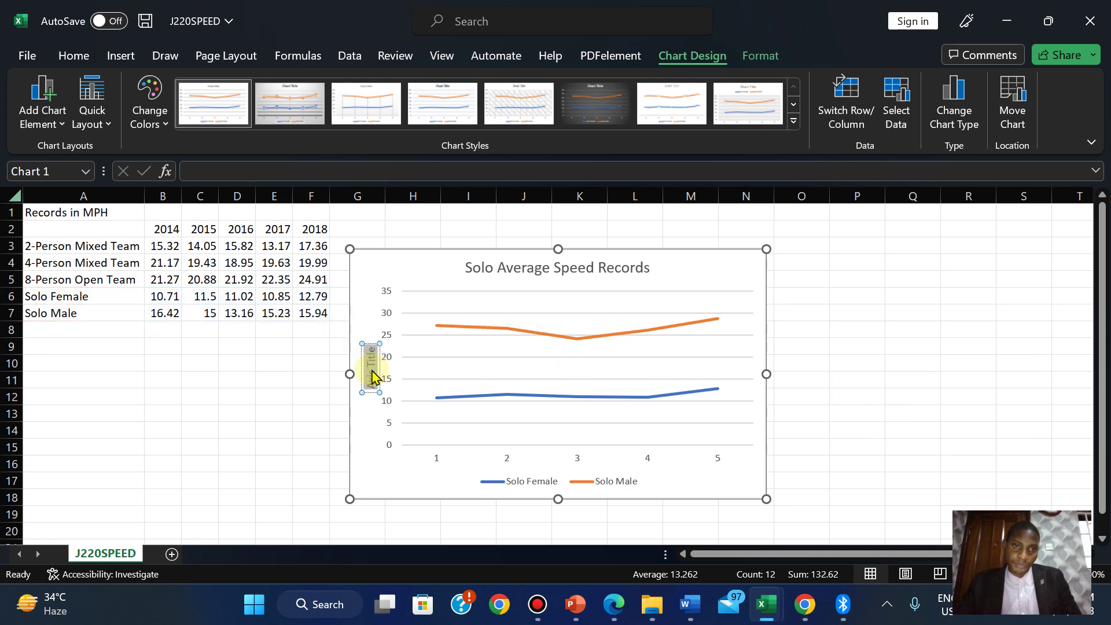
pyautogui.write('Miles Per Hour')
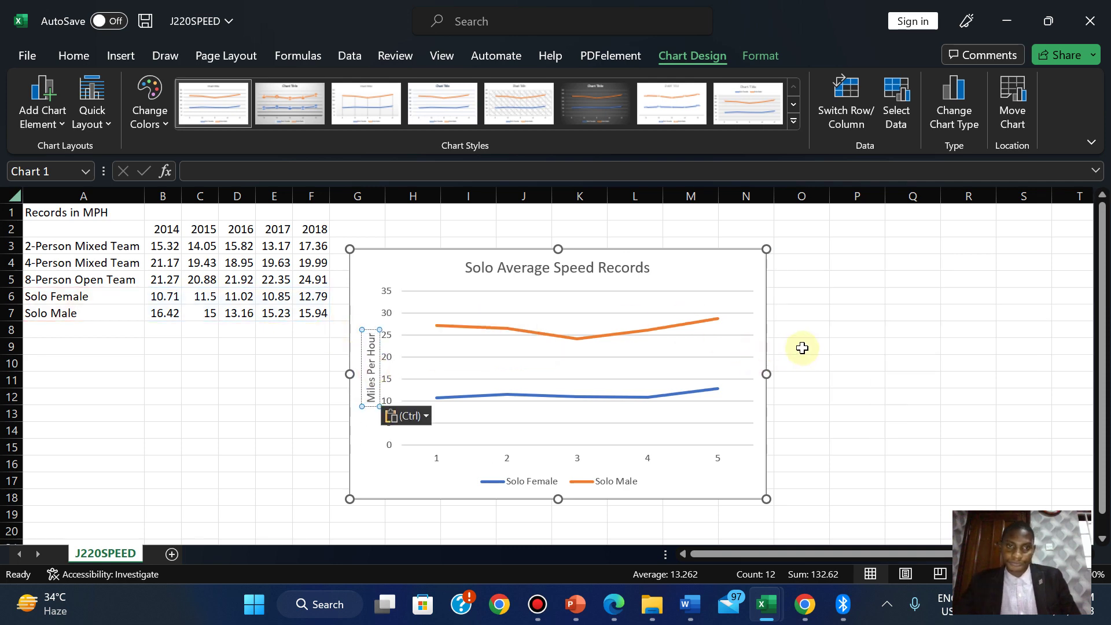
pyautogui.click(802, 348)
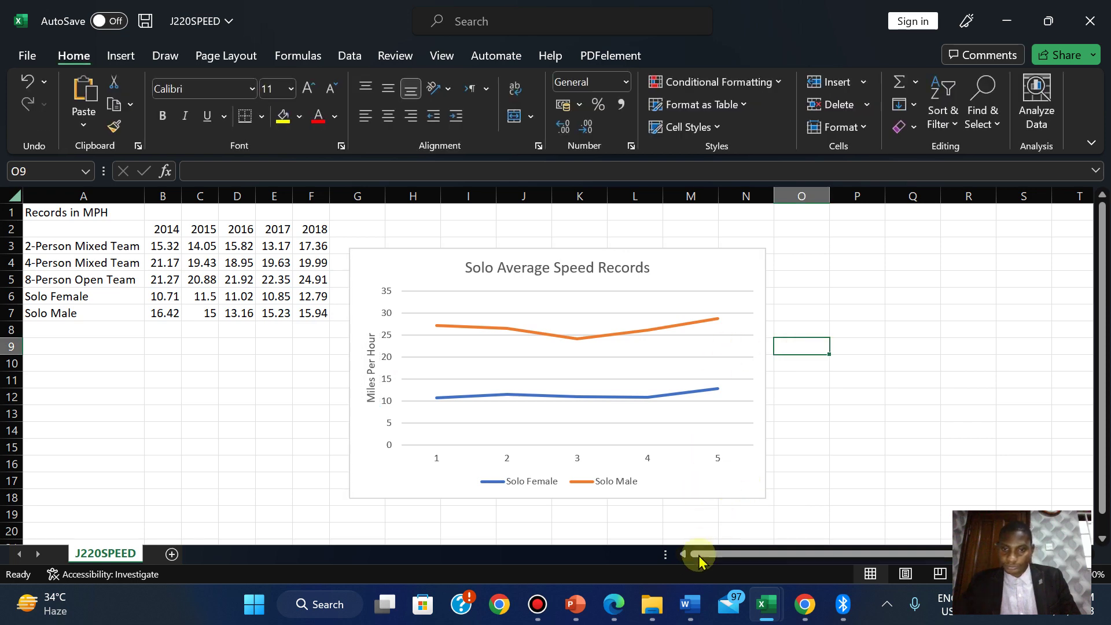
# Open Format Axis for the value axis and set its minimum to 6.
pyautogui.click(614, 604)
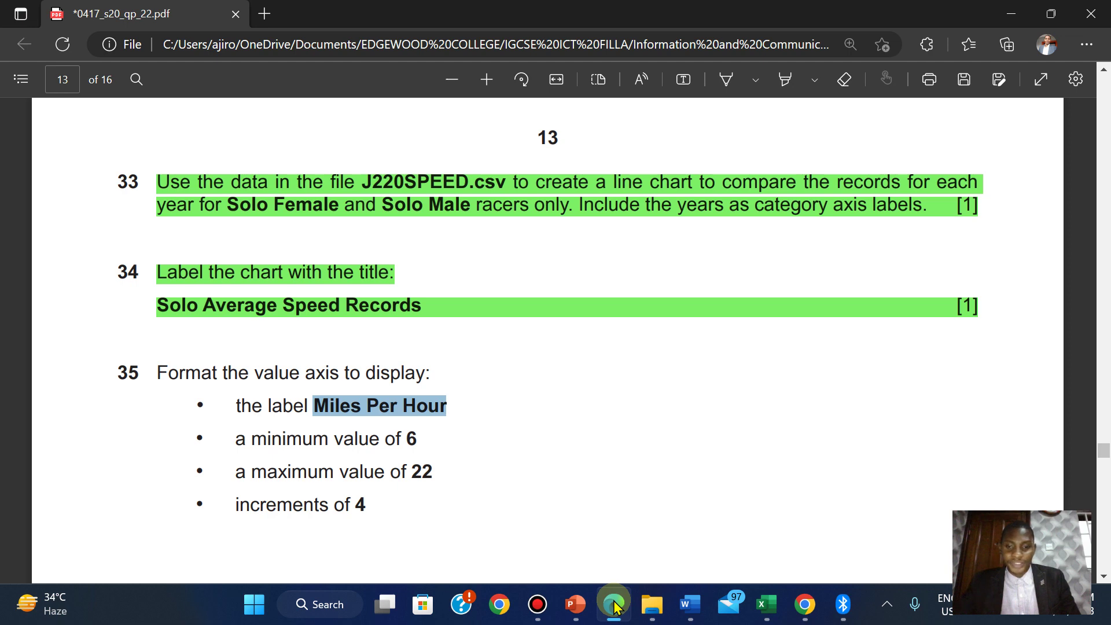
pyautogui.click(766, 604)
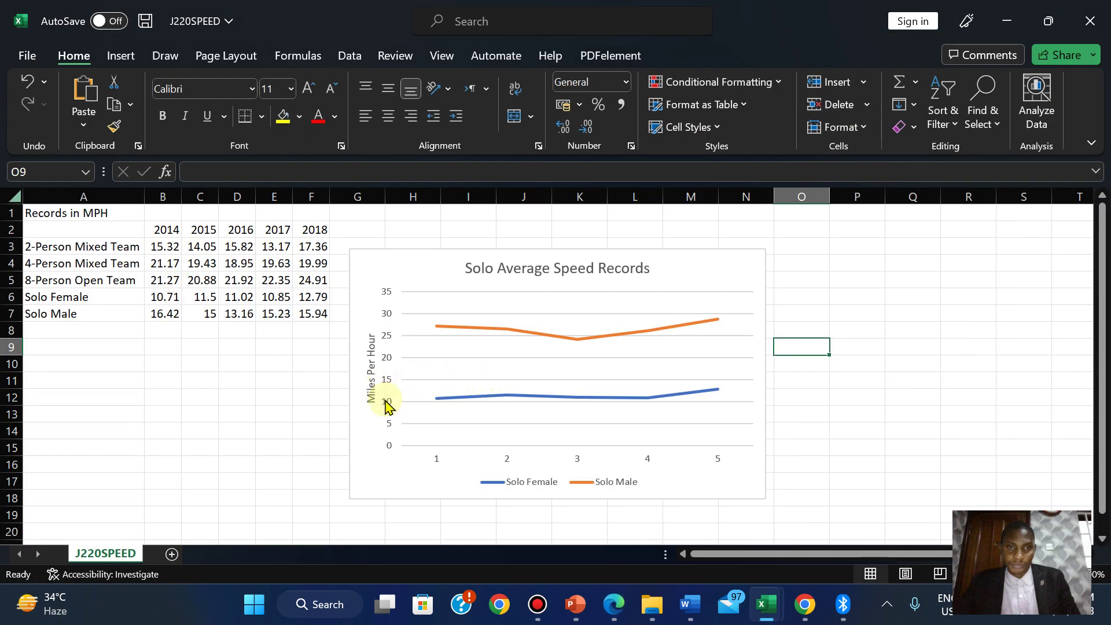
pyautogui.click(386, 404)
pyautogui.rightClick(386, 404)
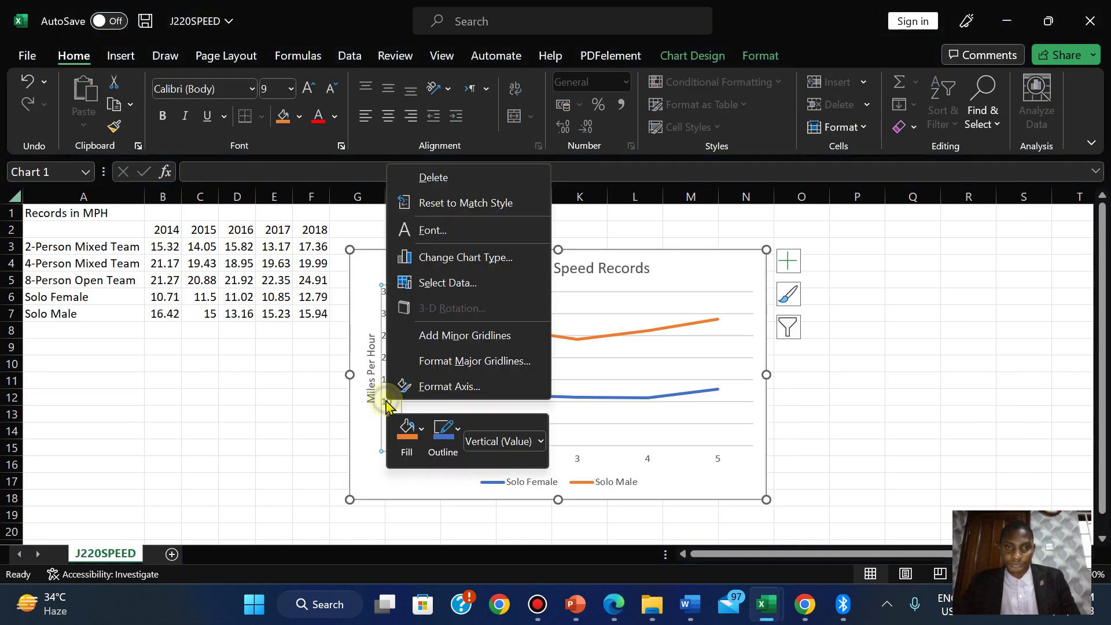
pyautogui.click(435, 386)
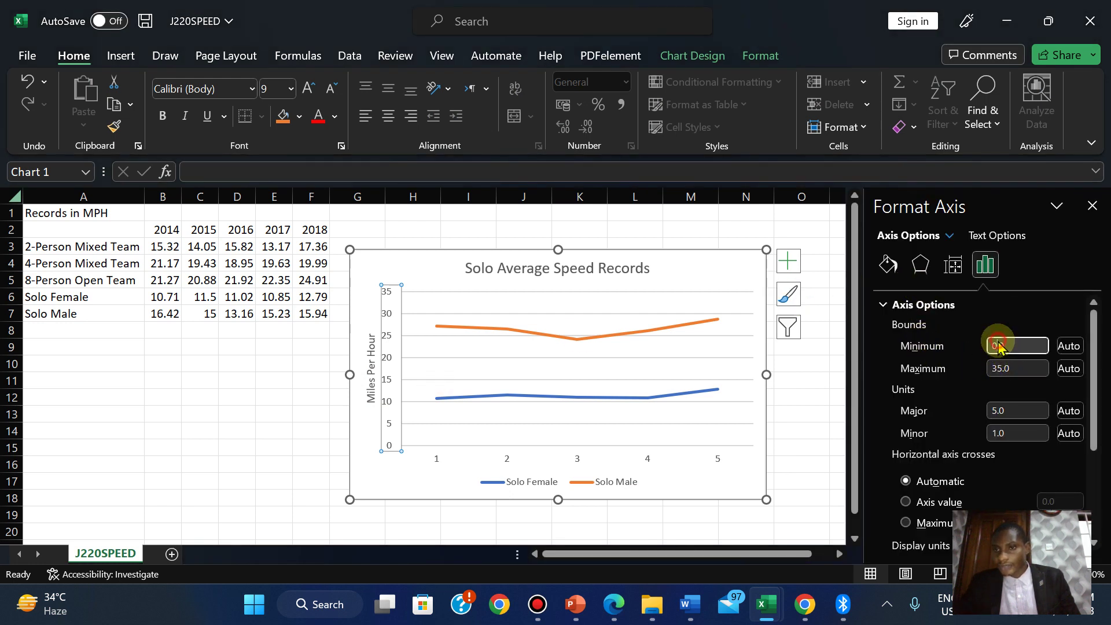
pyautogui.click(998, 341)
pyautogui.press('BackSpace')
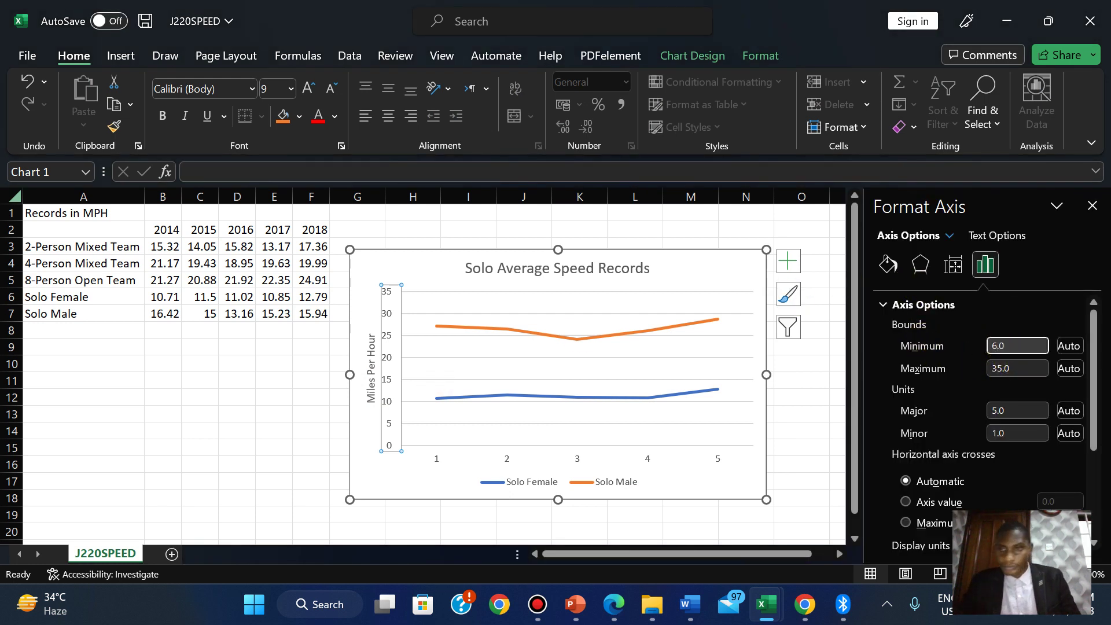
pyautogui.press('Return')
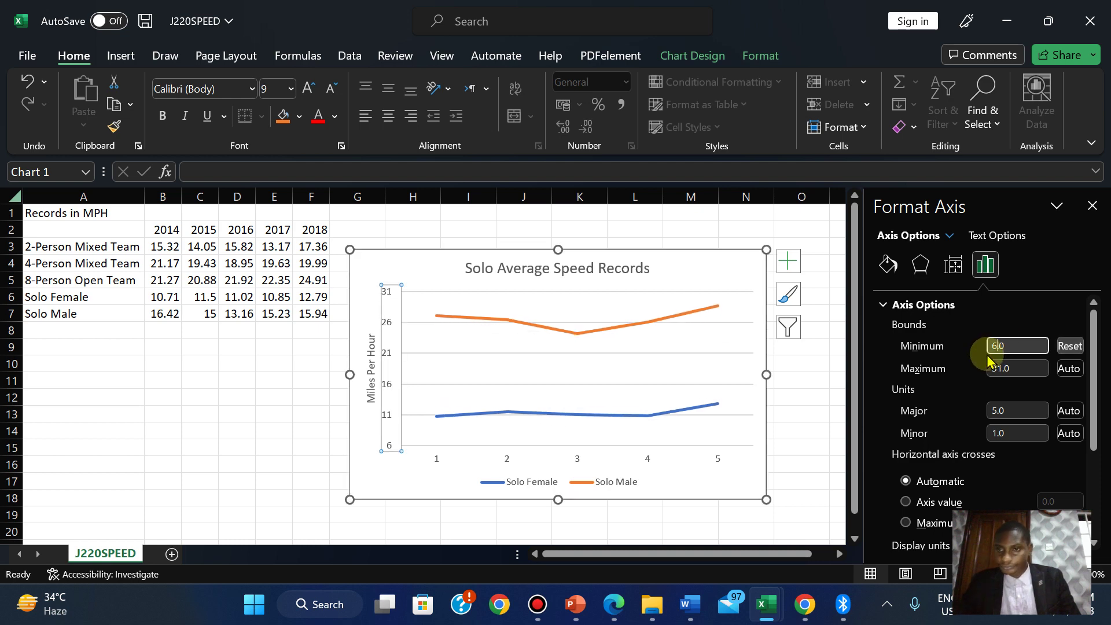
# Set the value axis maximum to 22 and its major unit to 4.
pyautogui.click(617, 608)
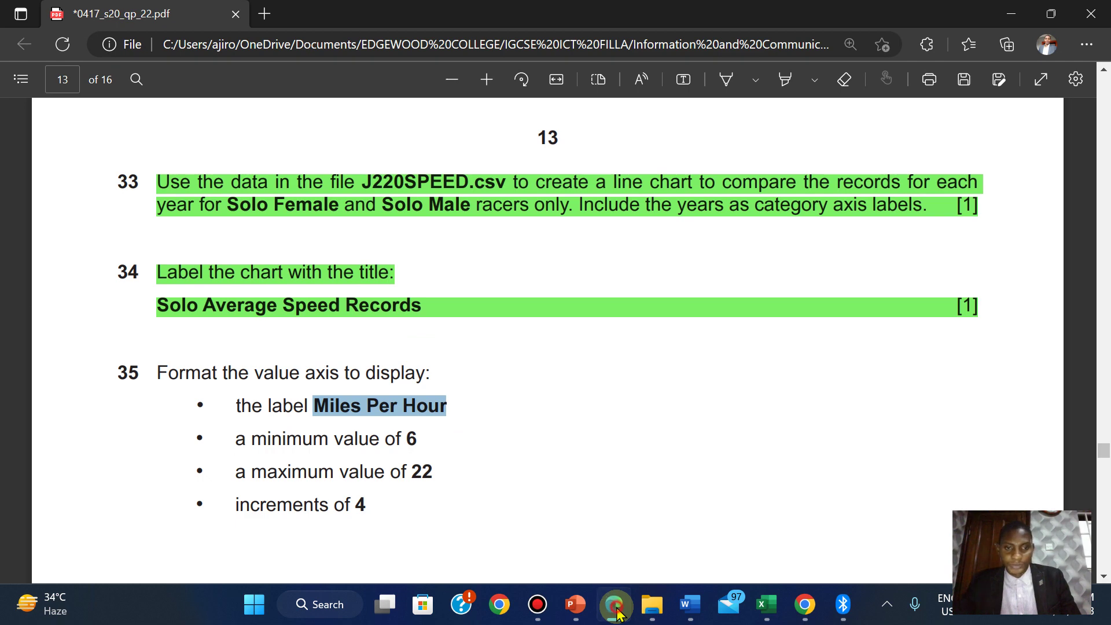
pyautogui.click(617, 609)
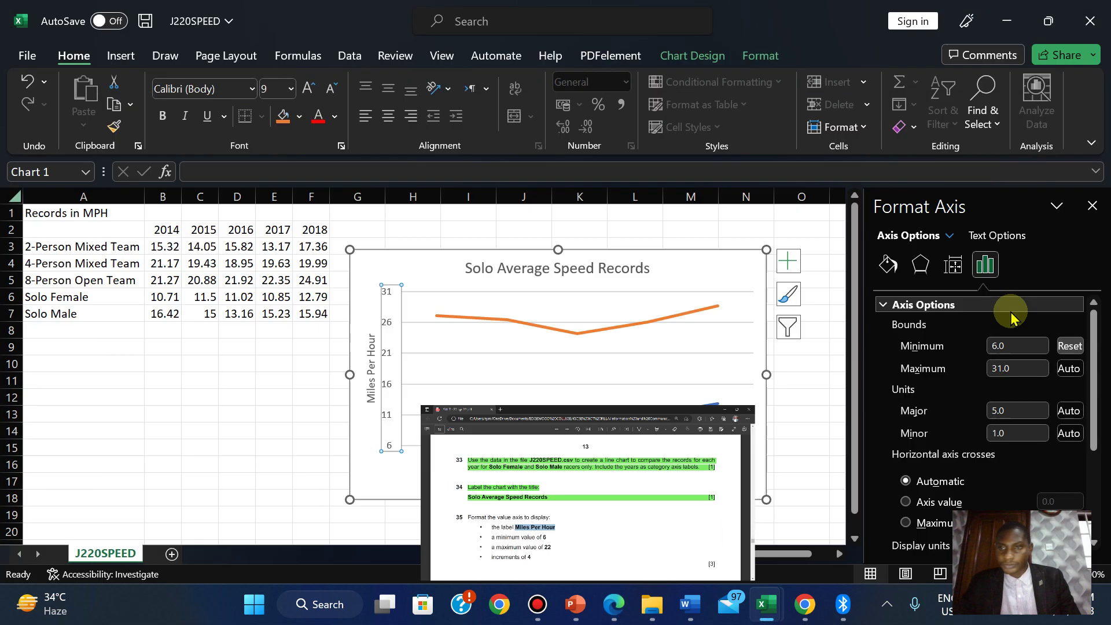
pyautogui.click(1002, 367)
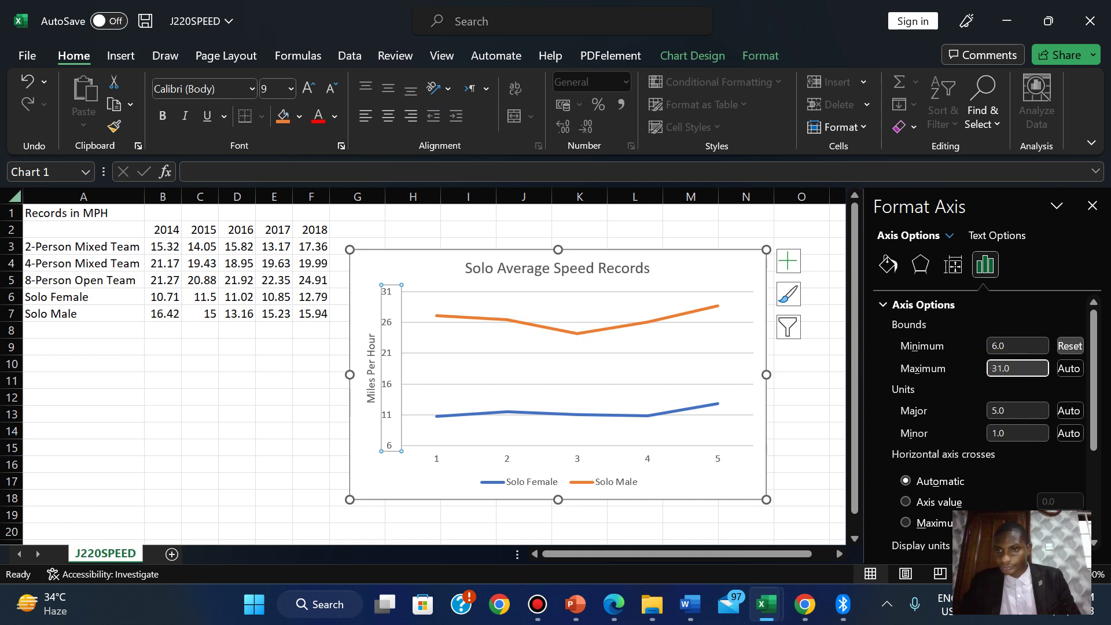
pyautogui.press('Return')
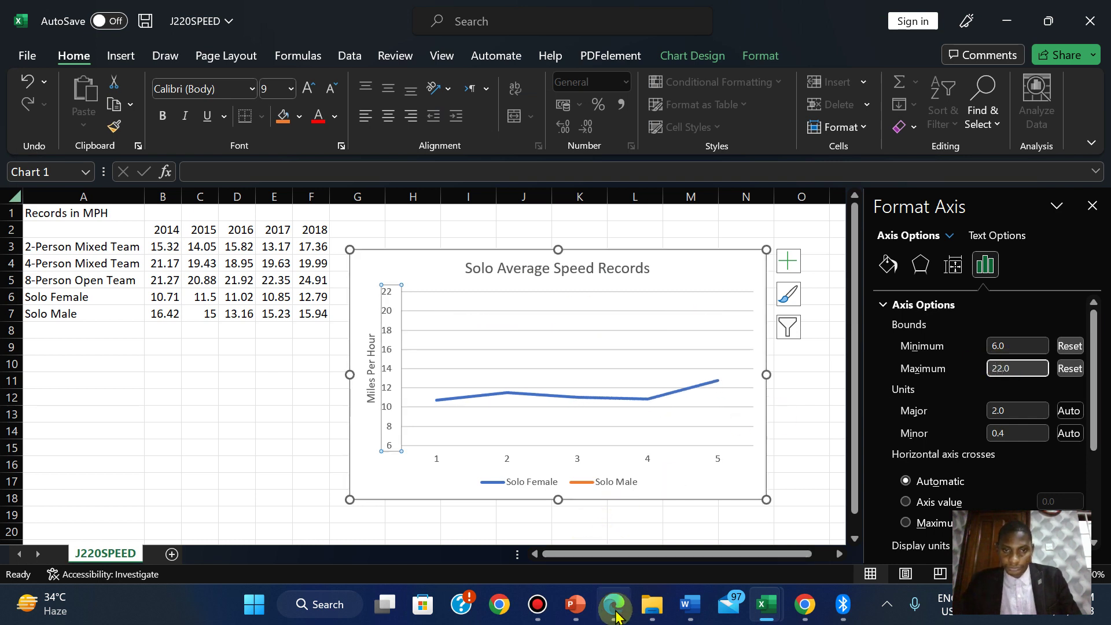
pyautogui.click(615, 608)
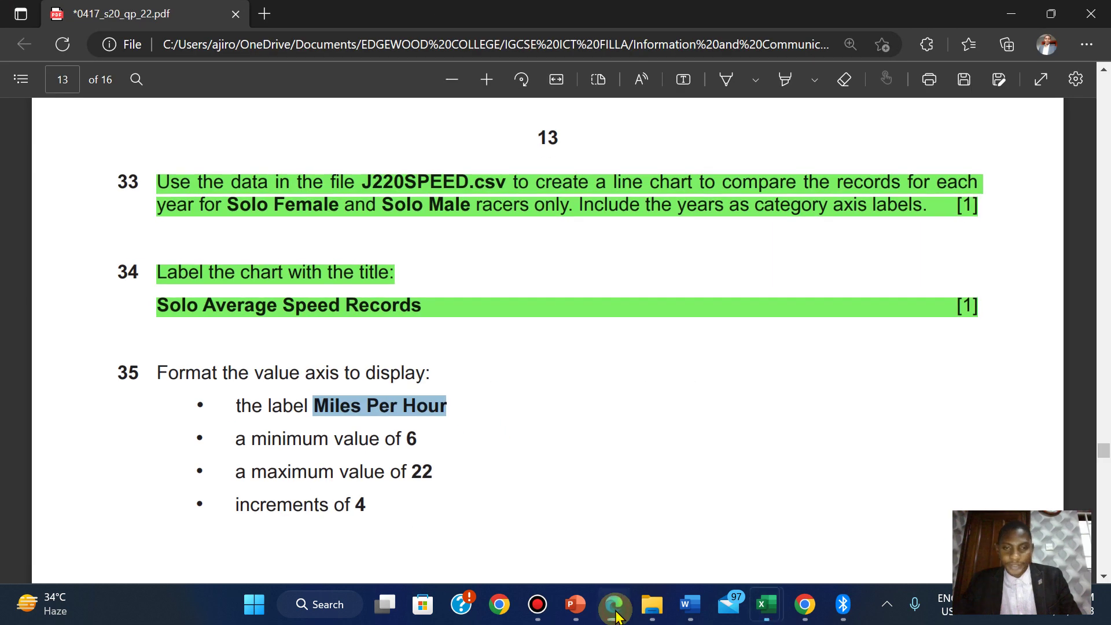
pyautogui.click(767, 605)
pyautogui.click(1003, 413)
pyautogui.click(998, 412)
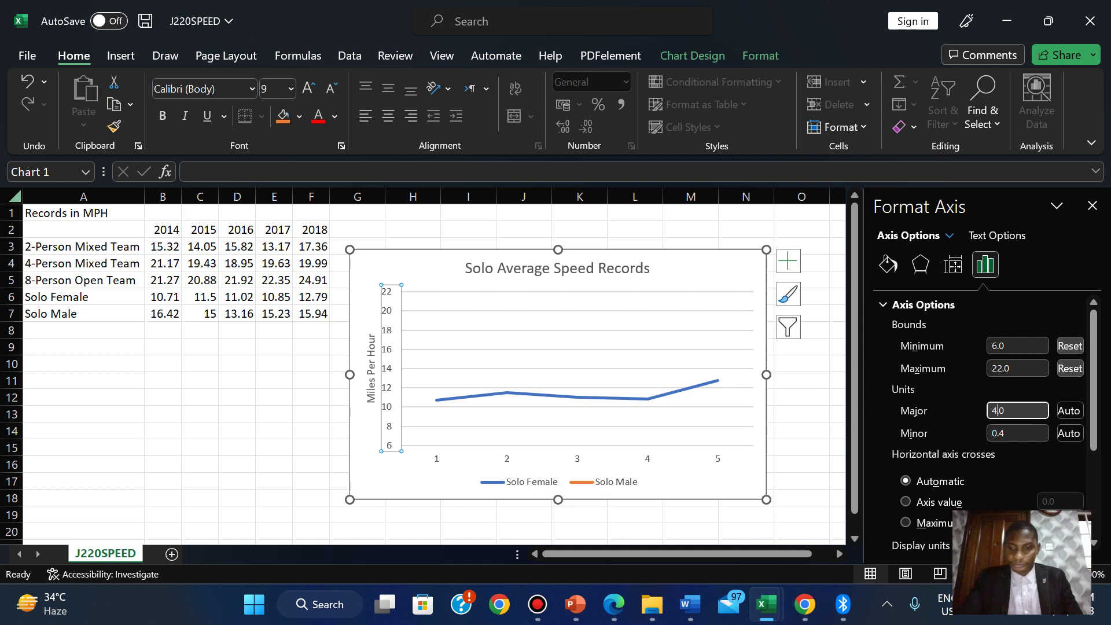
pyautogui.press('BackSpace')
pyautogui.write('4')
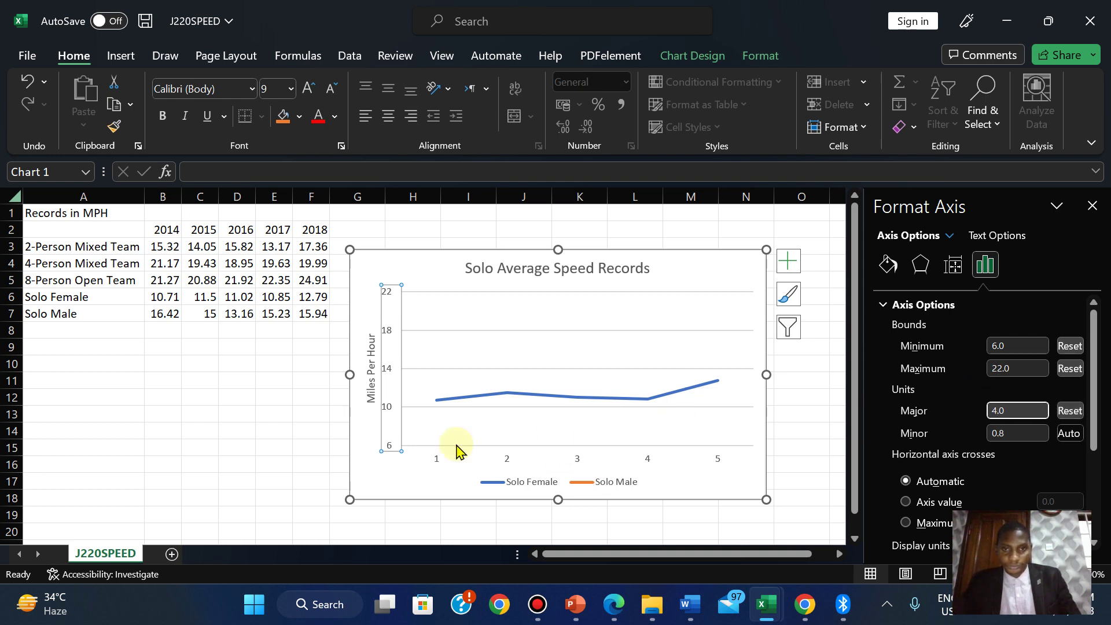
pyautogui.click(815, 370)
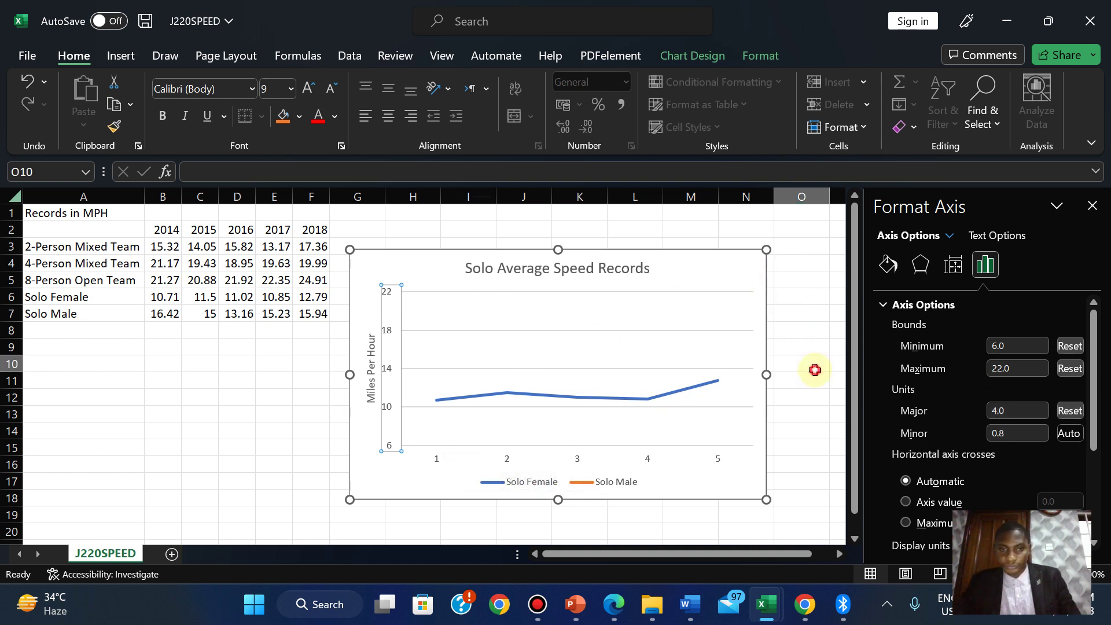
# Close the formatting pane and undo the last two axis changes.
pyautogui.click(1093, 206)
pyautogui.click(654, 357)
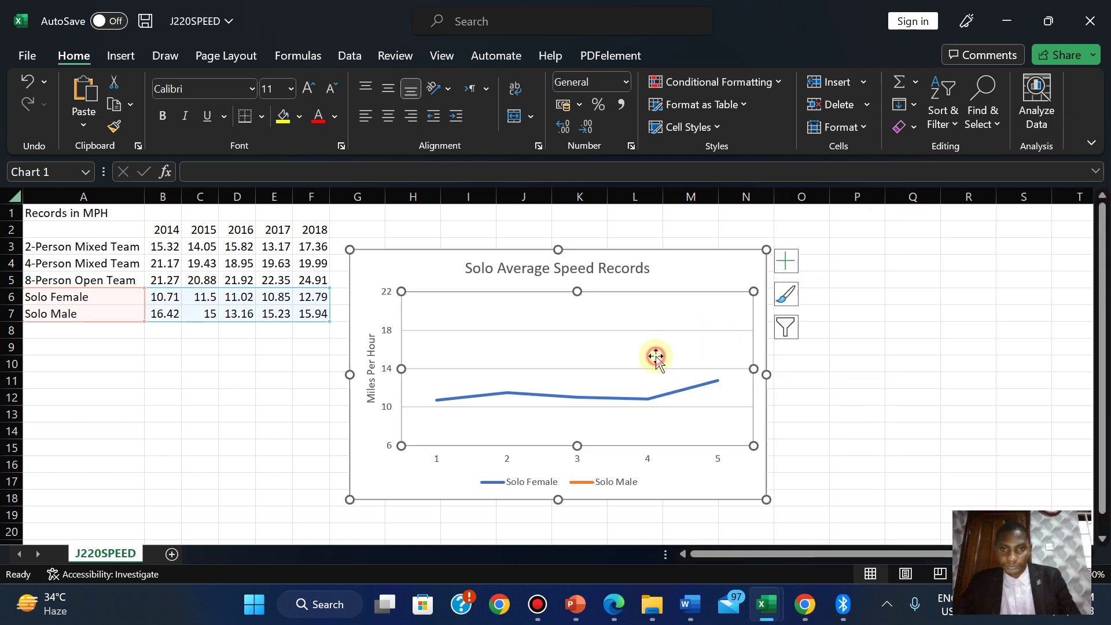
pyautogui.click(889, 327)
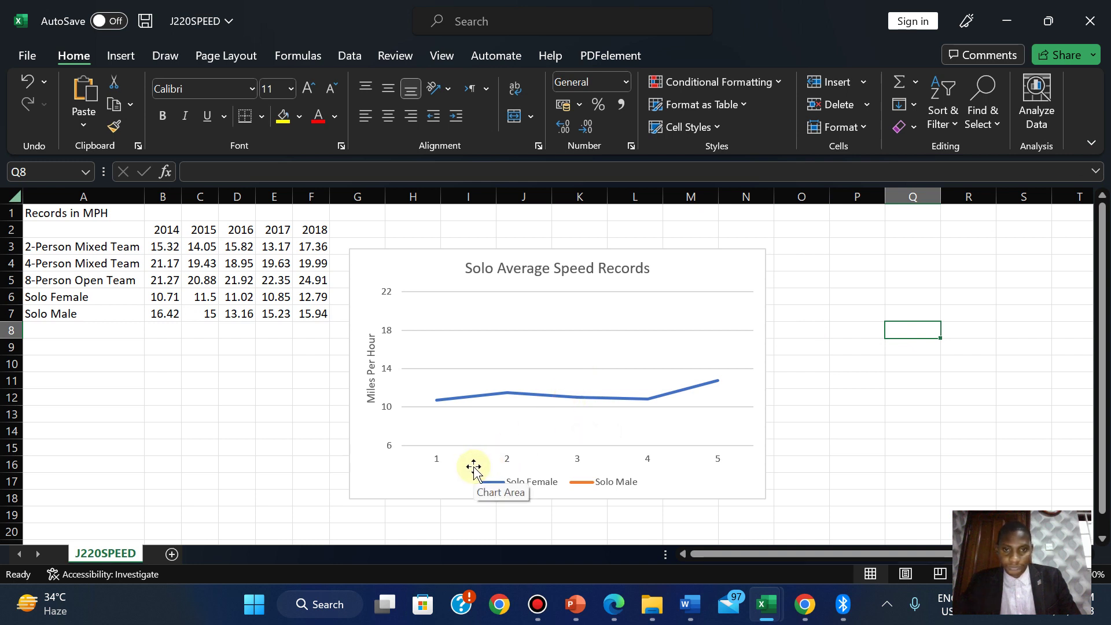
pyautogui.click(584, 485)
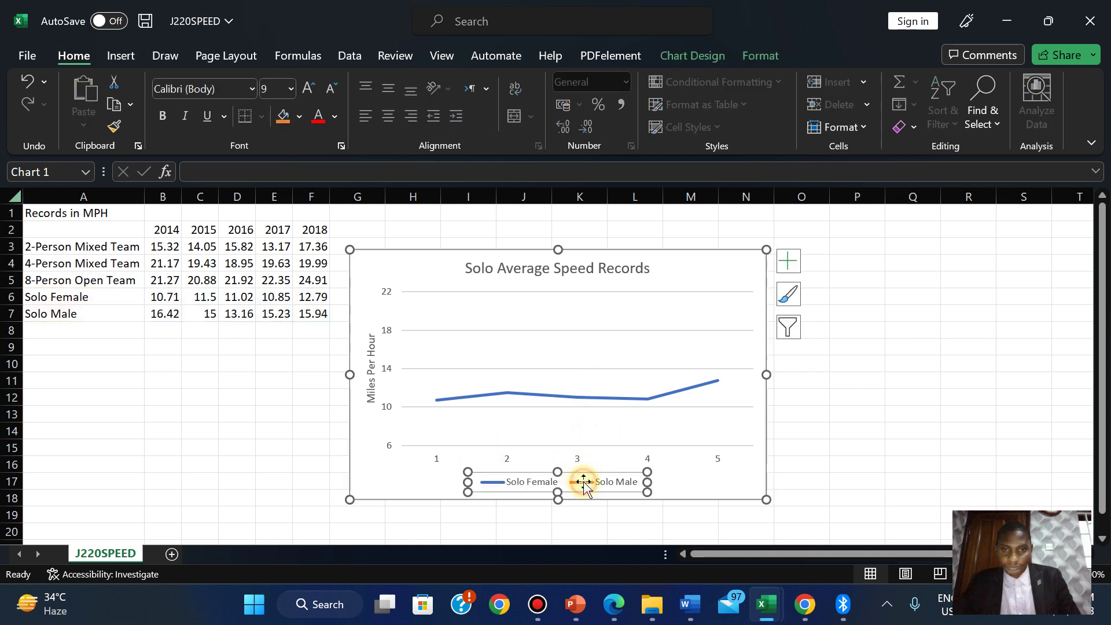
pyautogui.click(561, 364)
pyautogui.hotkey('ctrl', 'z')
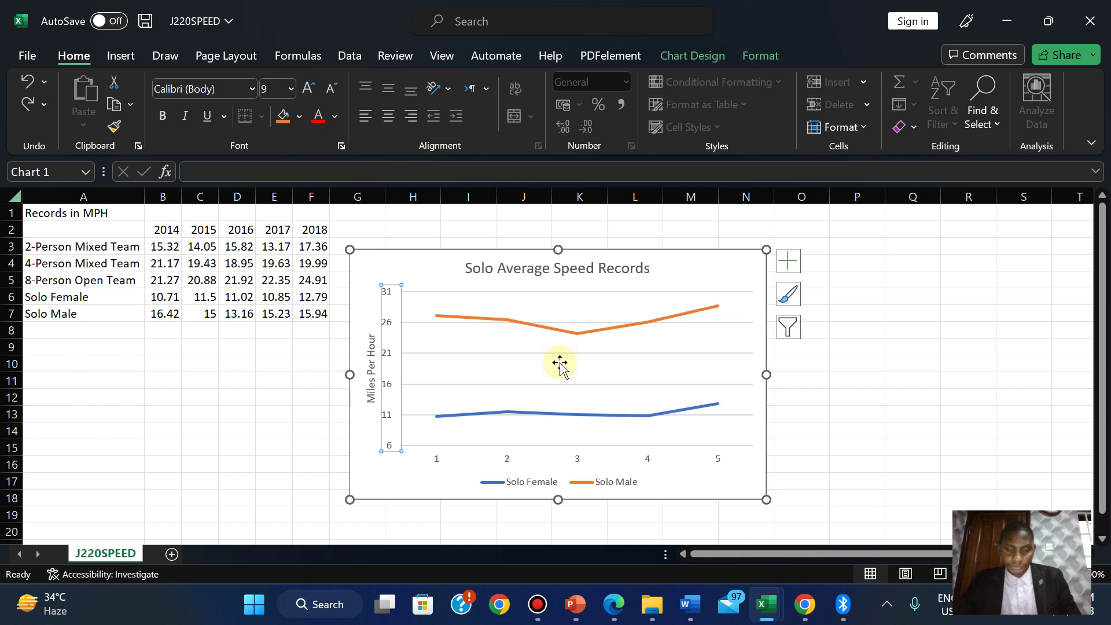
pyautogui.hotkey('ctrl', 'z')
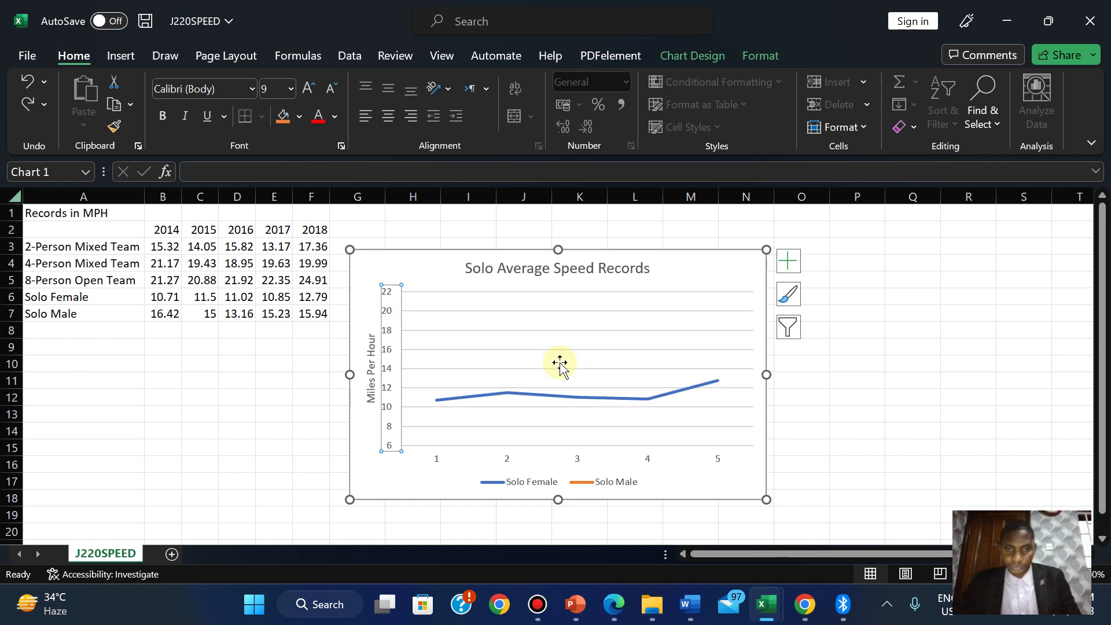
# Open Format Axis for the horizontal category axis, then close the pane.
pyautogui.click(438, 463)
pyautogui.rightClick(438, 463)
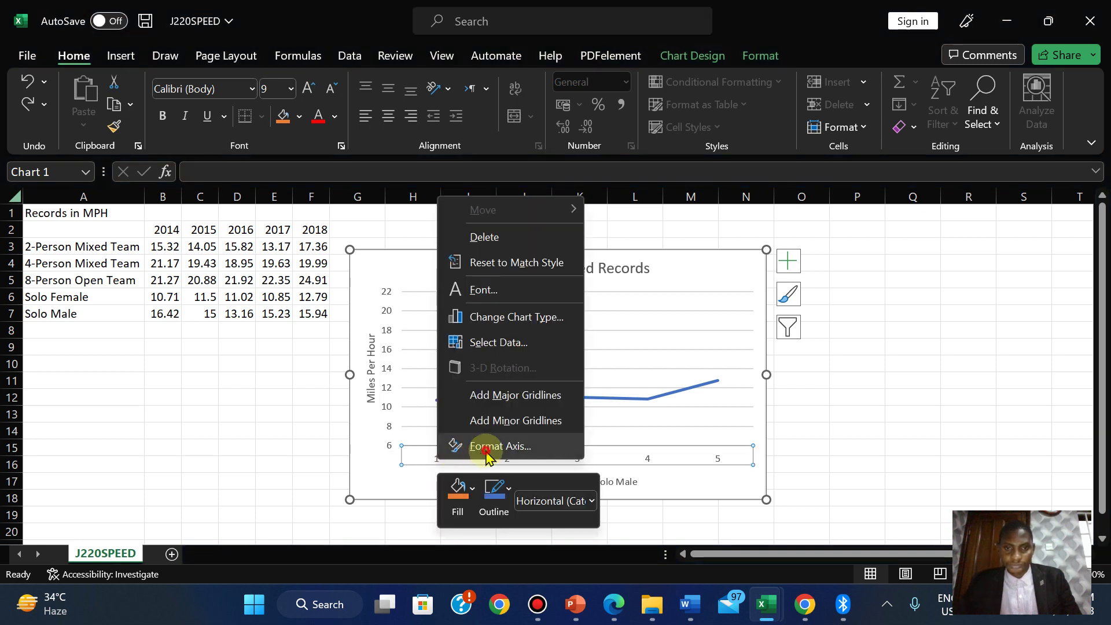
pyautogui.click(486, 447)
pyautogui.click(1088, 205)
# Use the years 2014–2018 in B2:F2 as the chart's horizontal axis labels.
pyautogui.rightClick(434, 461)
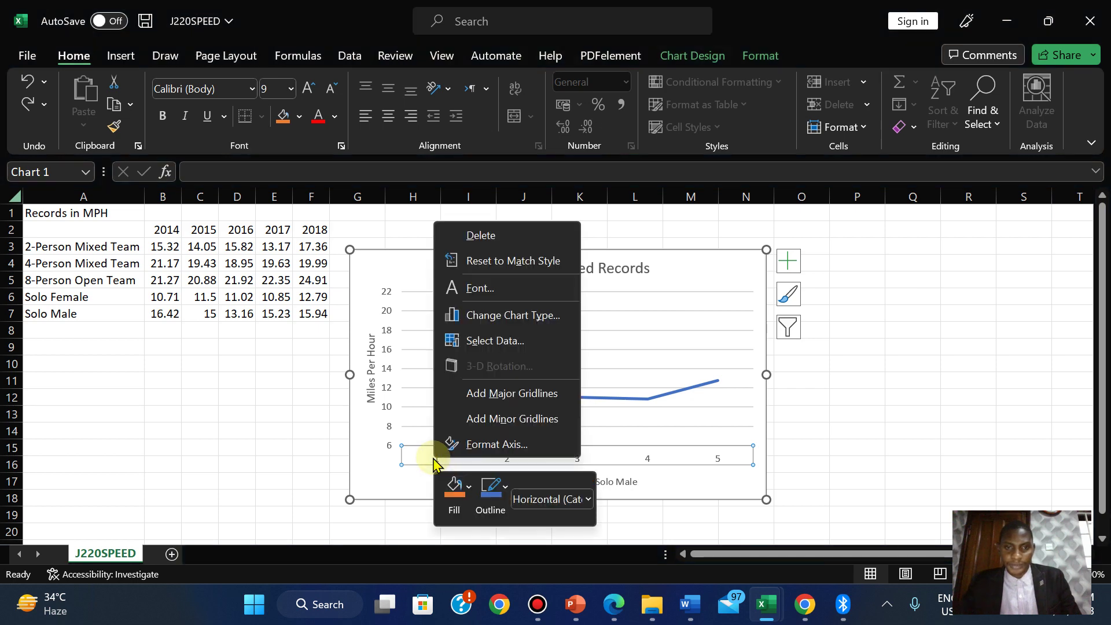
pyautogui.click(489, 341)
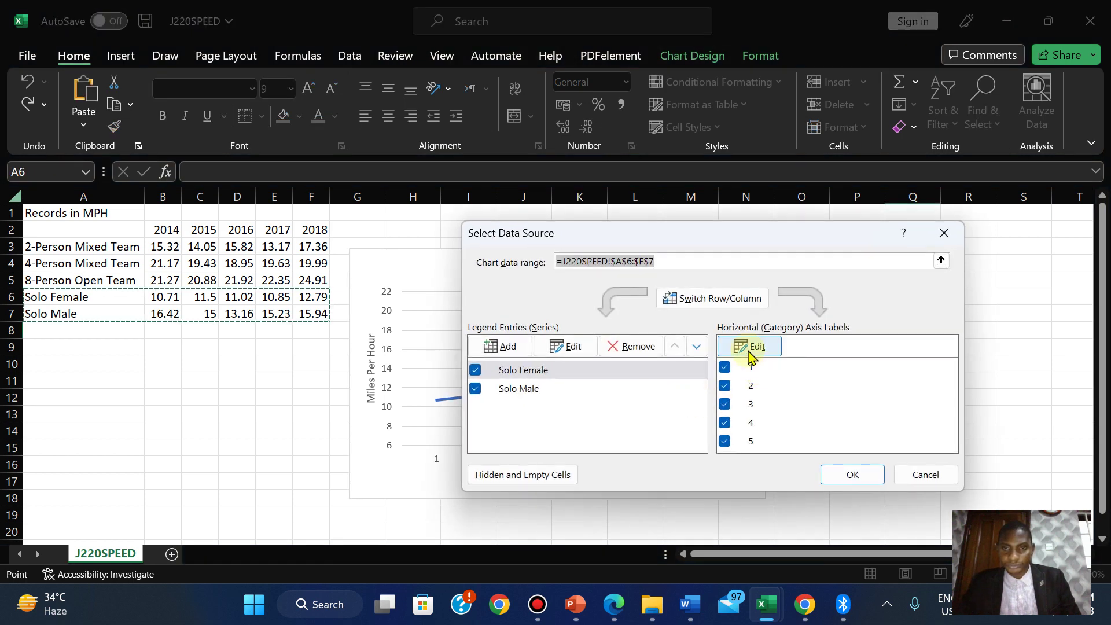
pyautogui.click(750, 346)
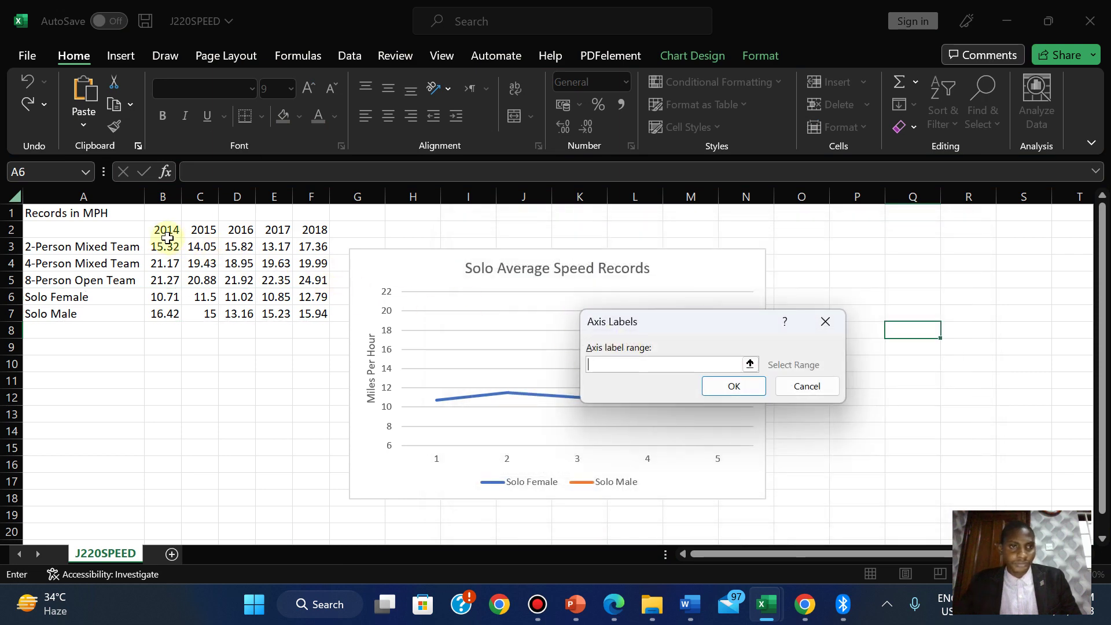
pyautogui.moveTo(164, 232); pyautogui.dragTo(313, 233)
pyautogui.click(718, 386)
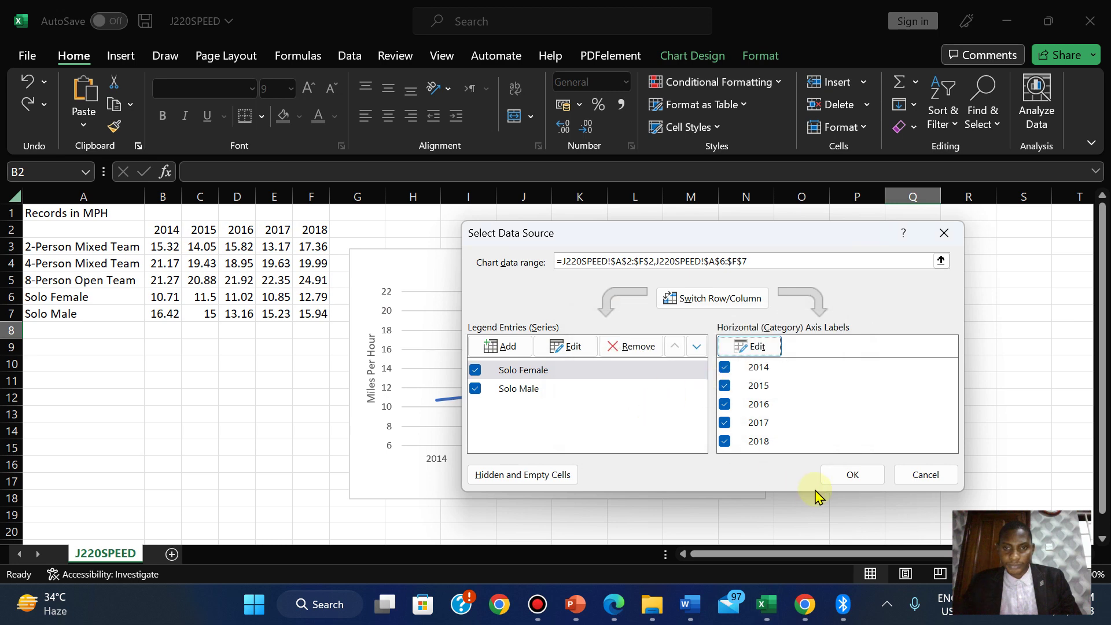
pyautogui.click(852, 474)
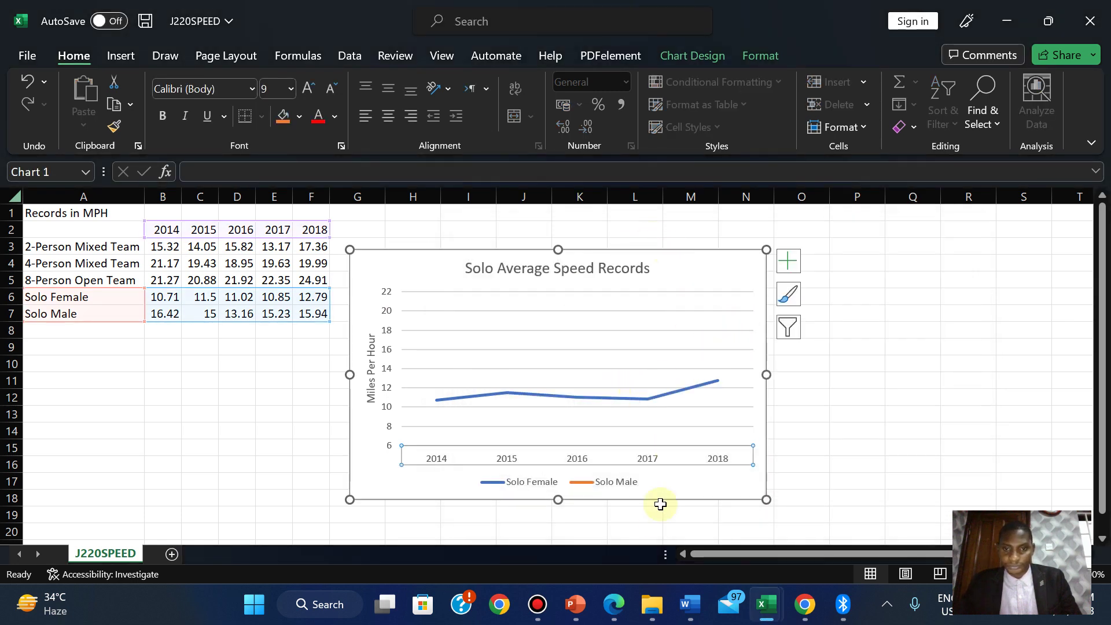
# Clear the Miles Per Hour highlight in the exam PDF and scroll to page 13's questions 35–37.
pyautogui.click(613, 606)
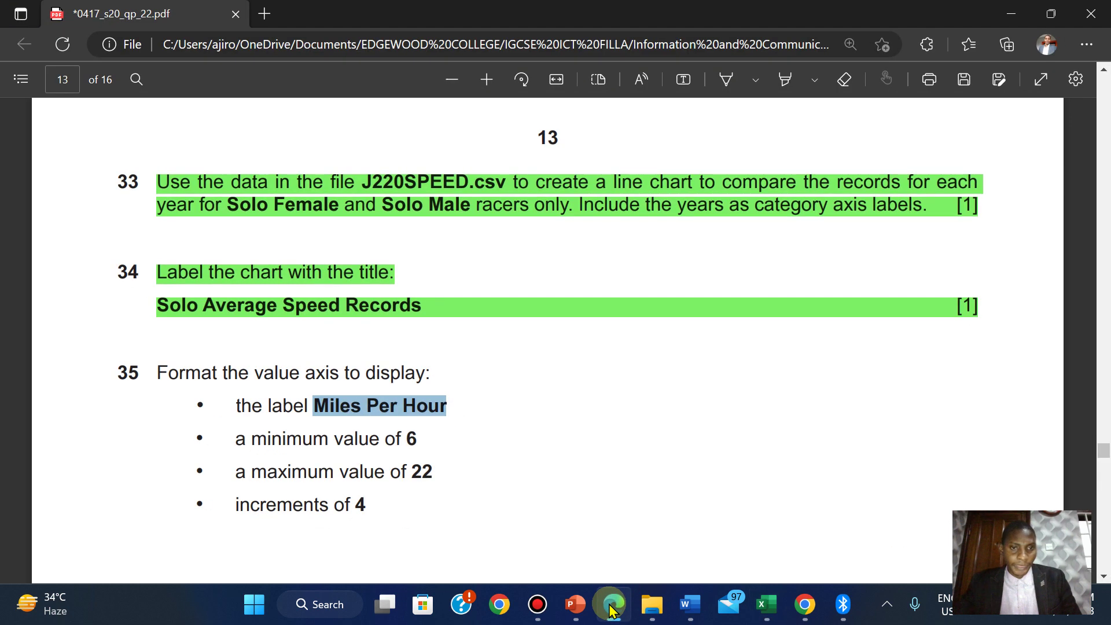
pyautogui.click(489, 359)
pyautogui.scroll(-3, 489, 359)
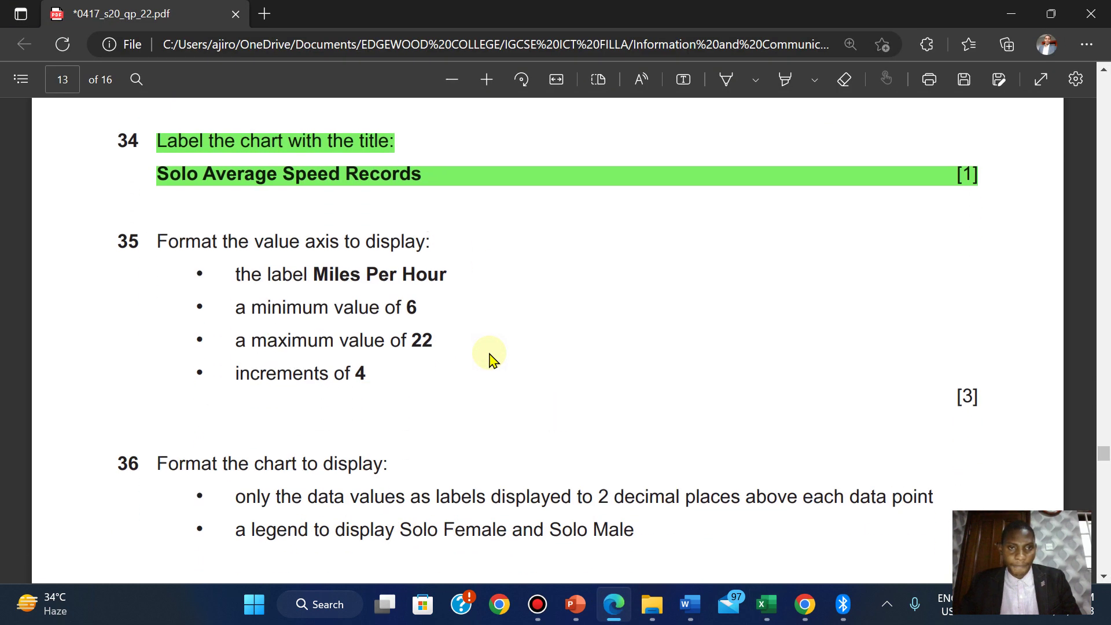
pyautogui.scroll(-1, 490, 359)
pyautogui.scroll(-1, 490, 359)
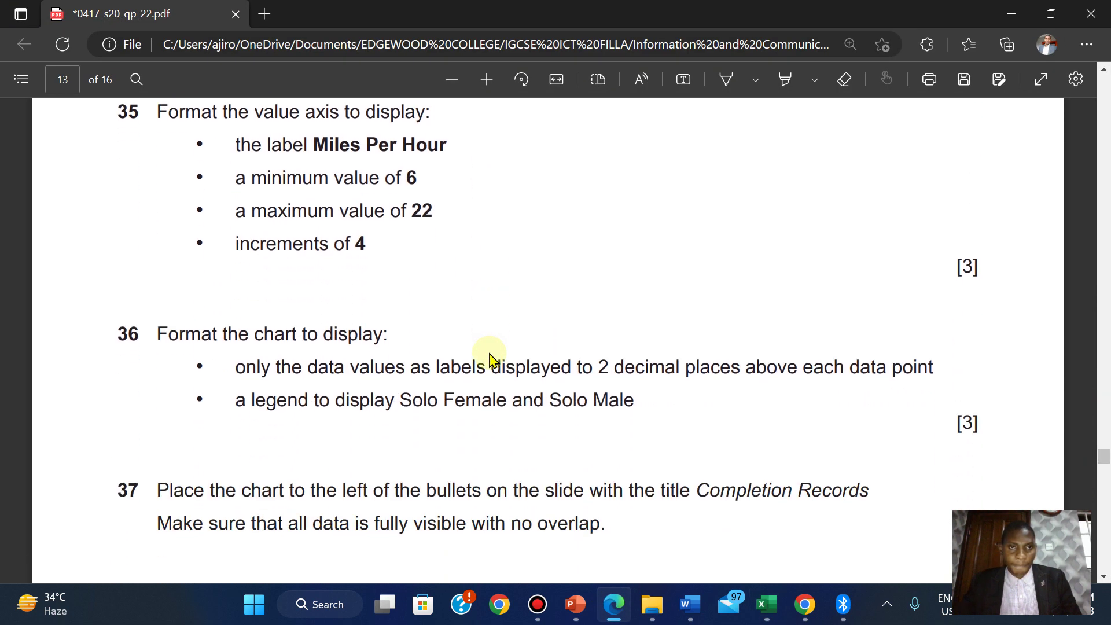
pyautogui.scroll(-1, 489, 359)
pyautogui.scroll(1, 489, 359)
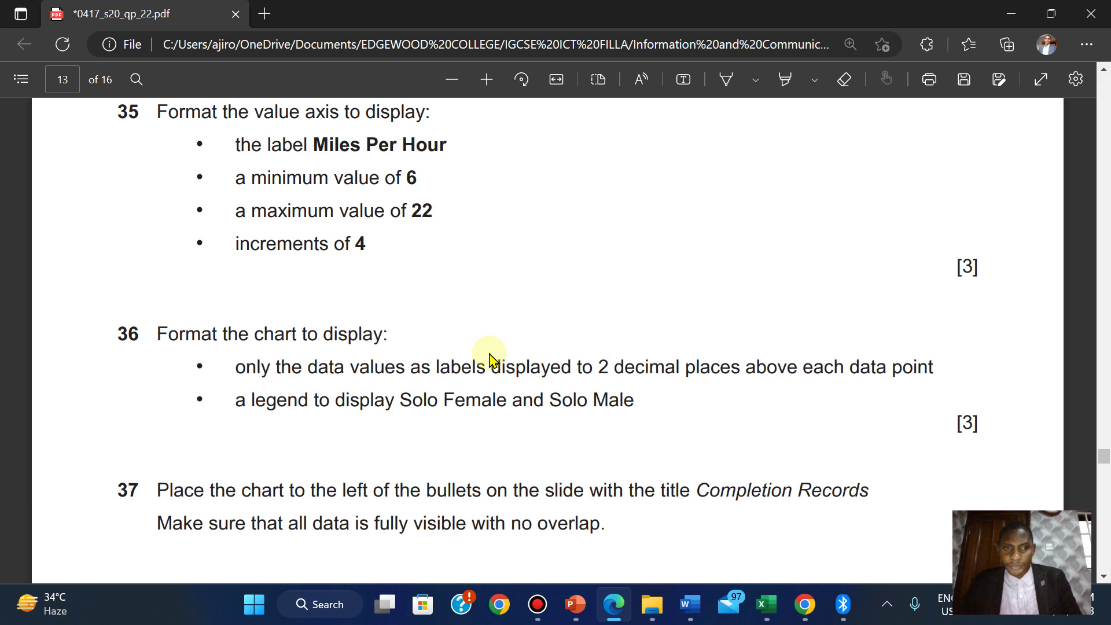
pyautogui.scroll(1, 489, 359)
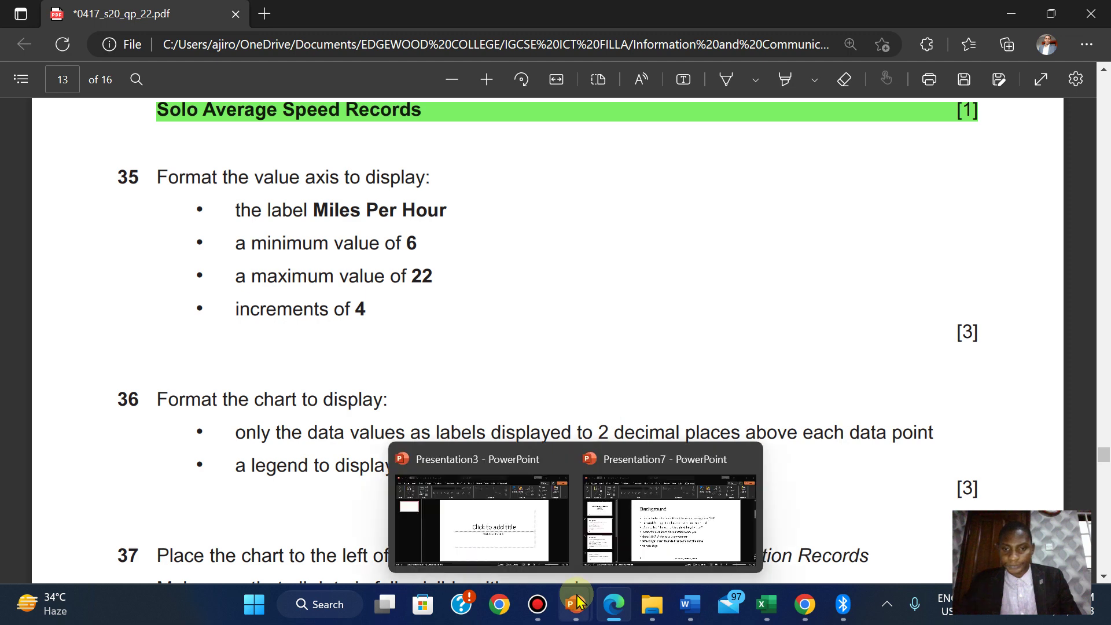
# Show the Chart Elements list for the J220SPEED speed records chart, then go back to the exam paper.
pyautogui.moveTo(777, 605)
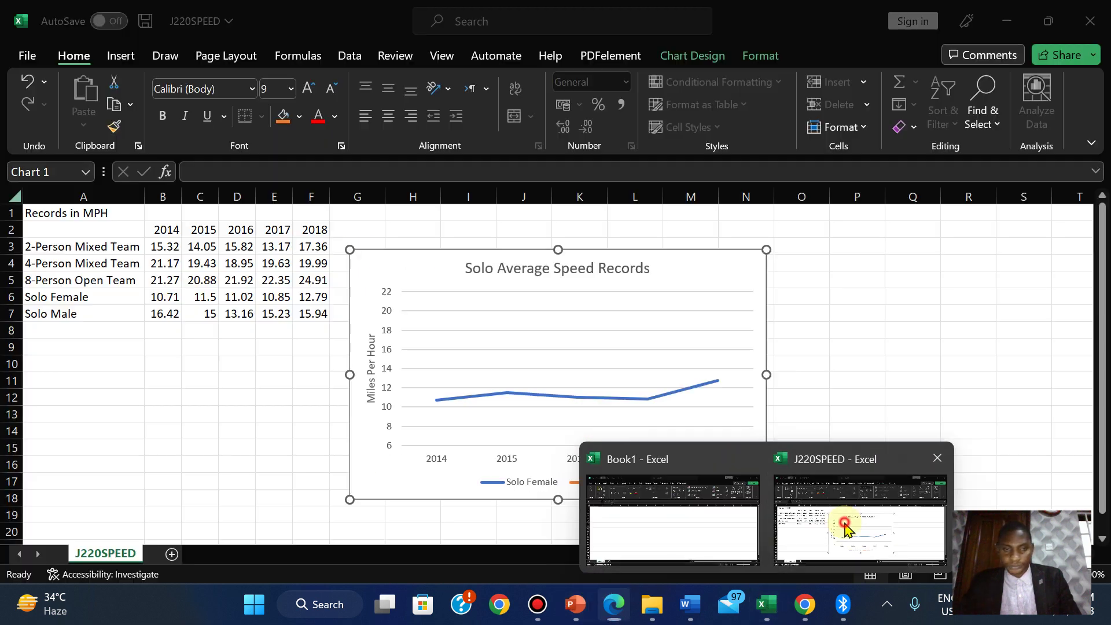
pyautogui.click(844, 522)
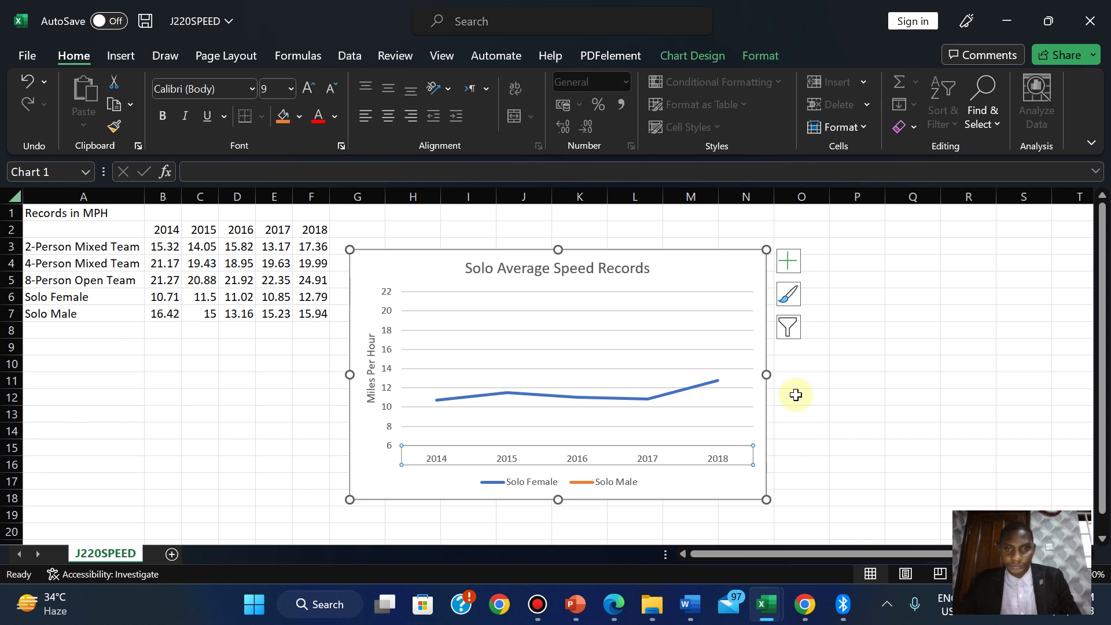
pyautogui.click(790, 264)
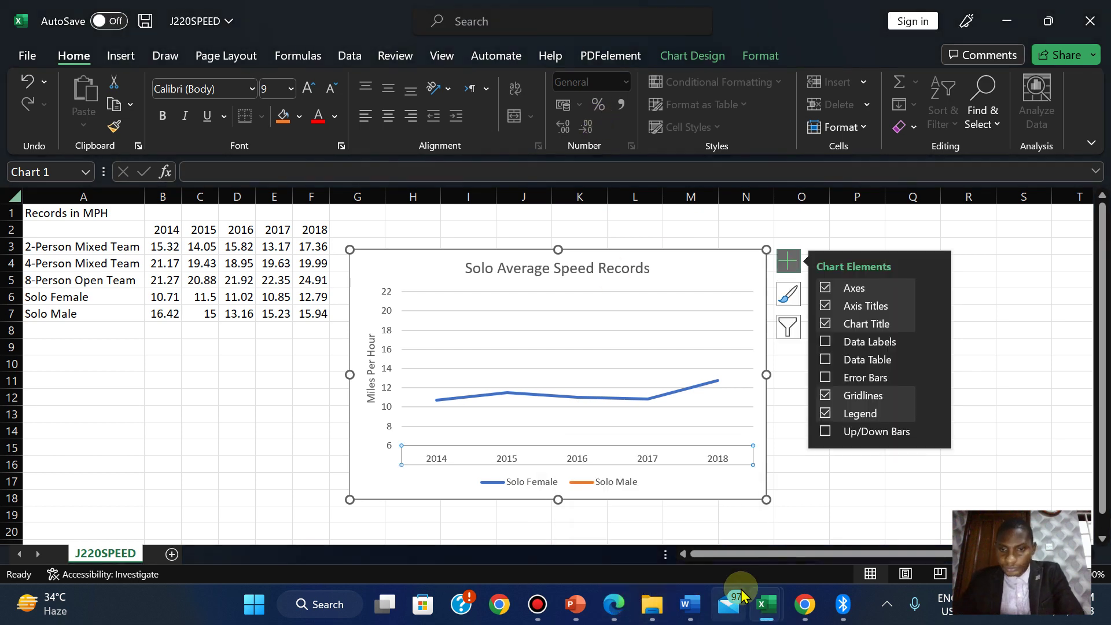
pyautogui.click(614, 606)
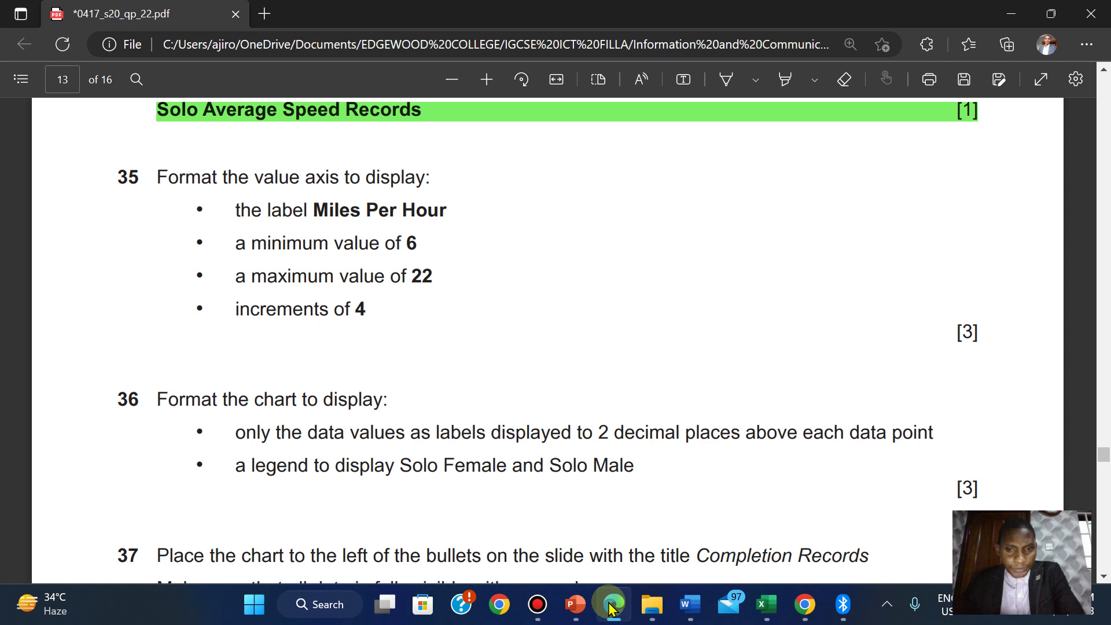
# Return from the exam PDF to the J220SPEED chart in Excel.
pyautogui.click(612, 606)
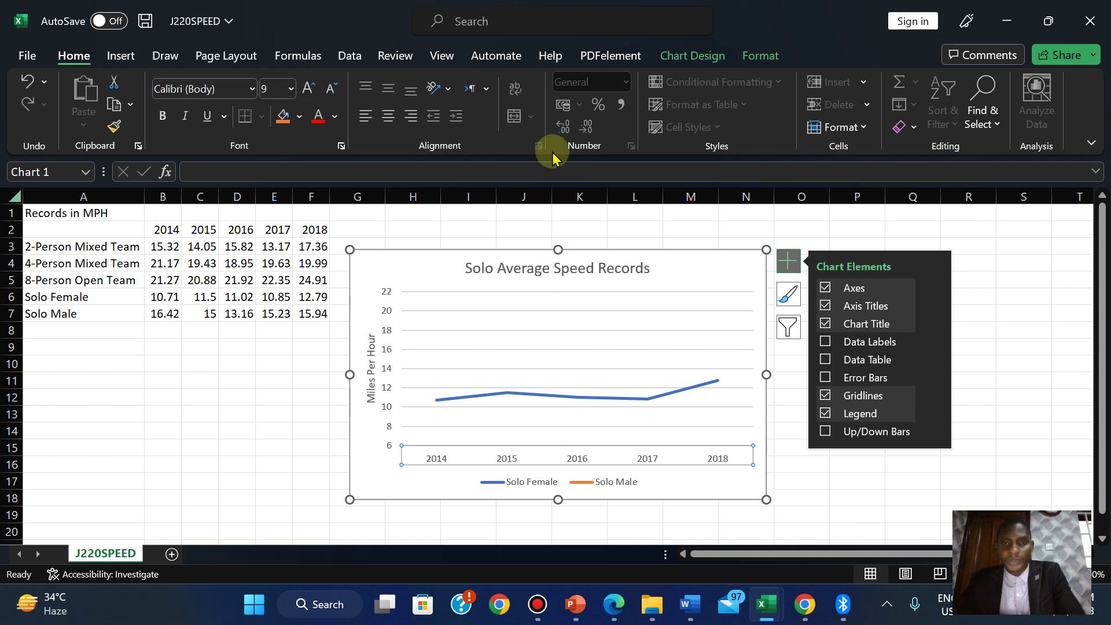
pyautogui.click(550, 10)
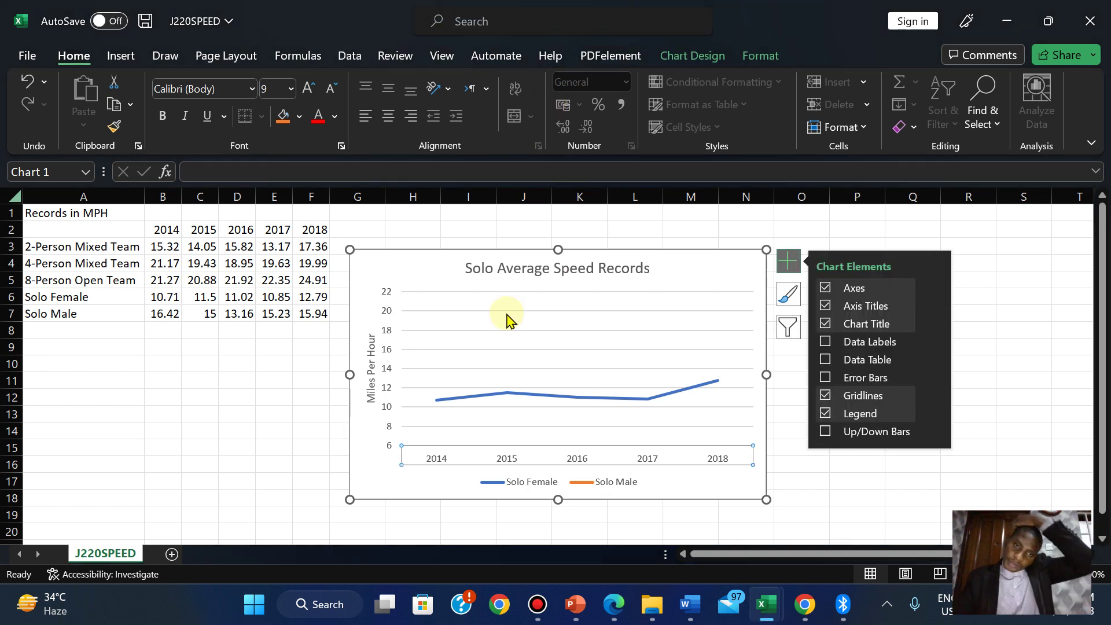
pyautogui.moveTo(602, 405)
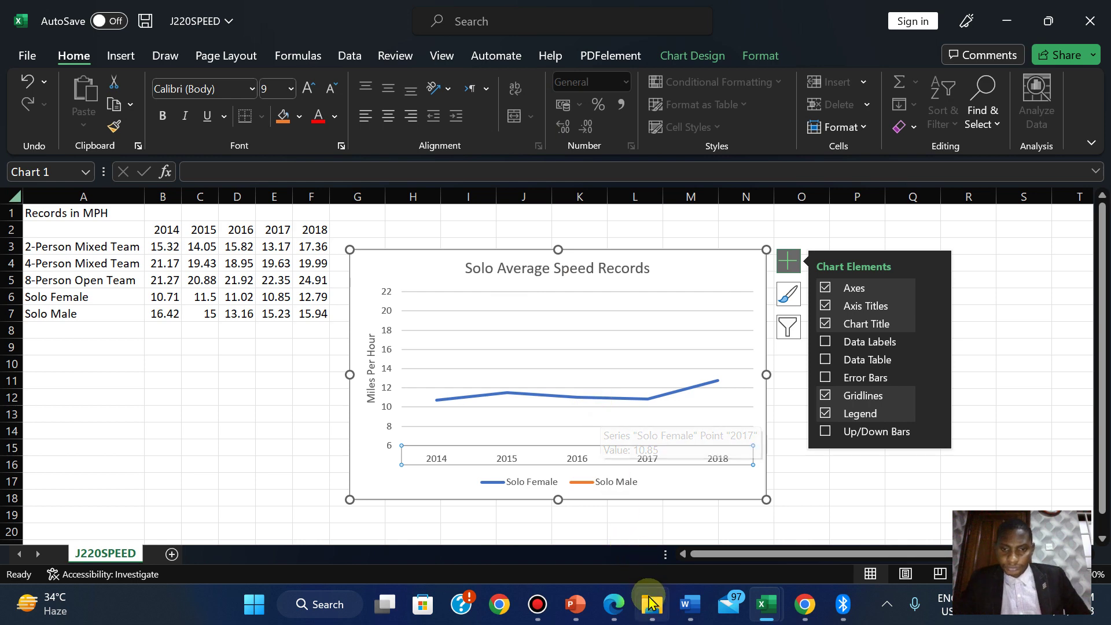
pyautogui.moveTo(644, 603)
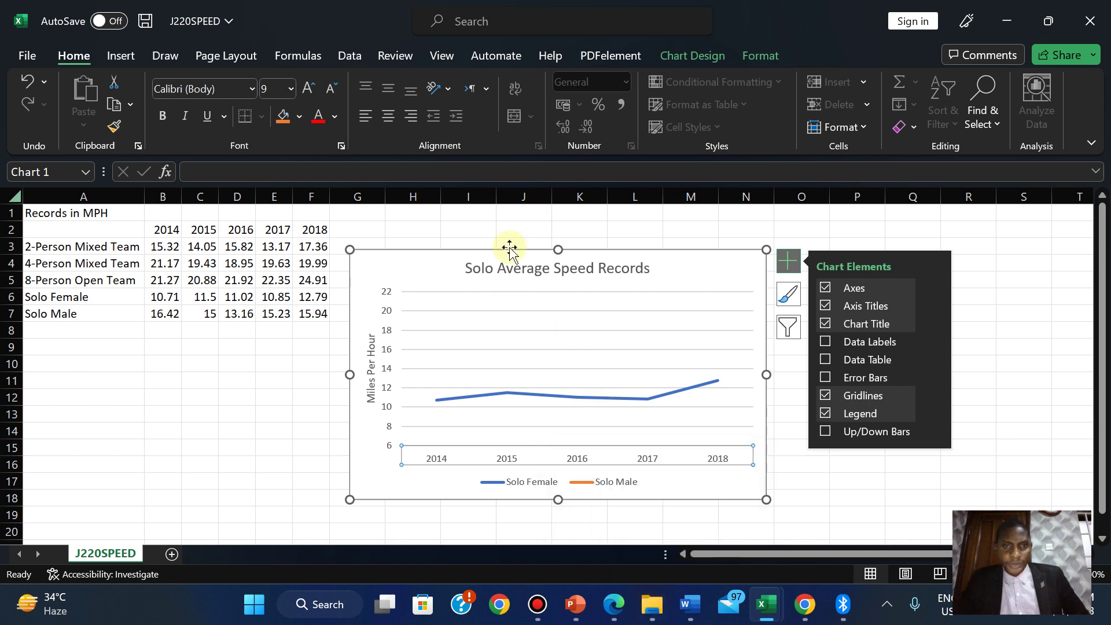
pyautogui.click(586, 484)
pyautogui.click(568, 359)
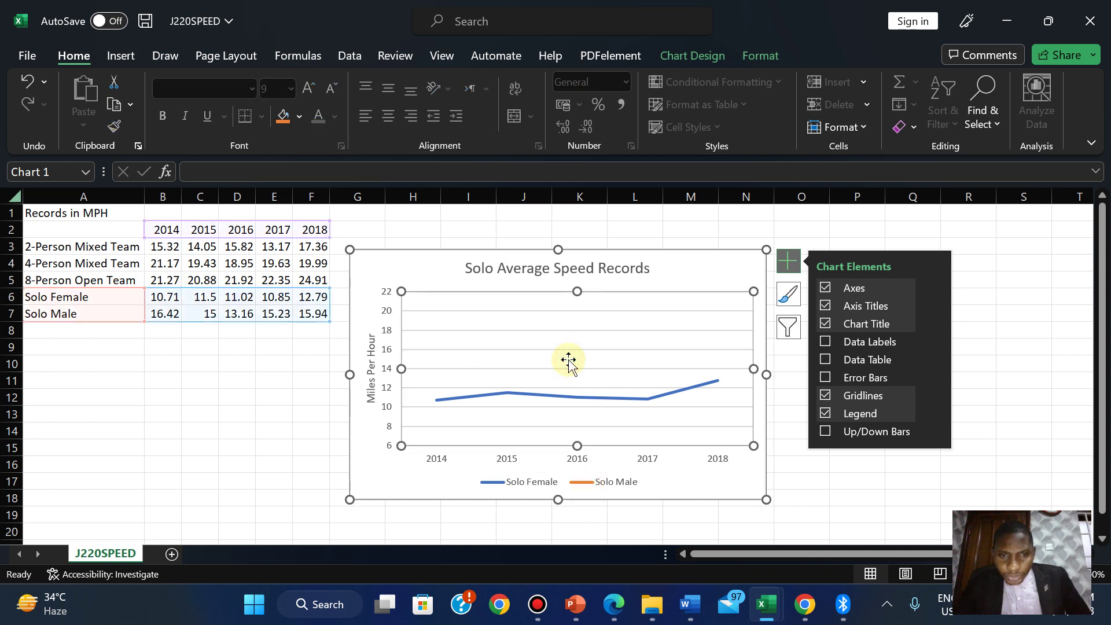
pyautogui.click(536, 396)
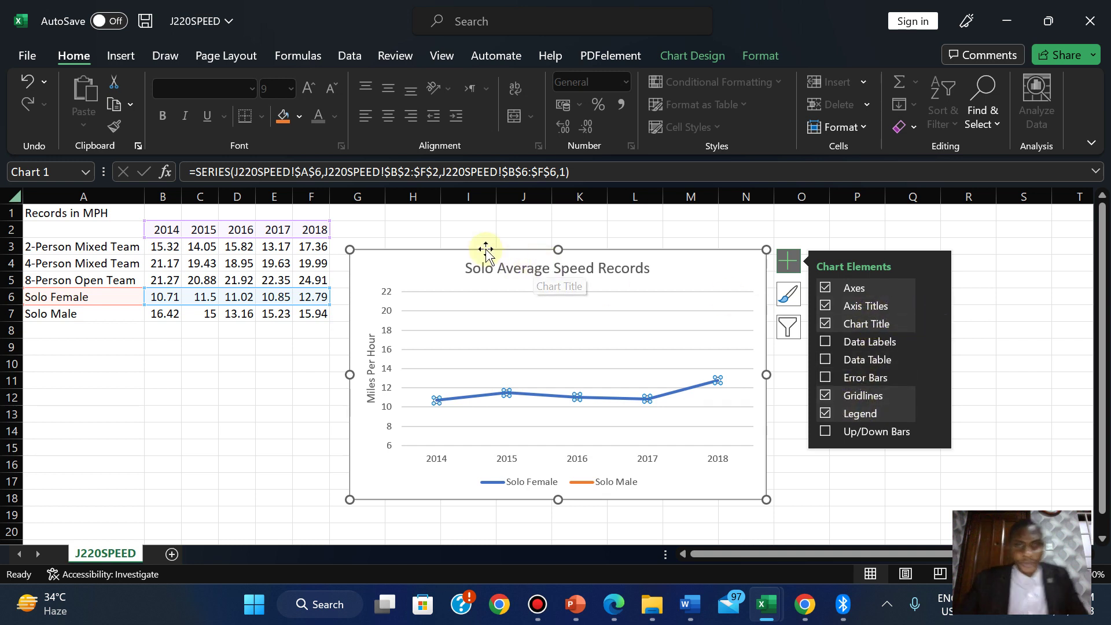
pyautogui.click(542, 388)
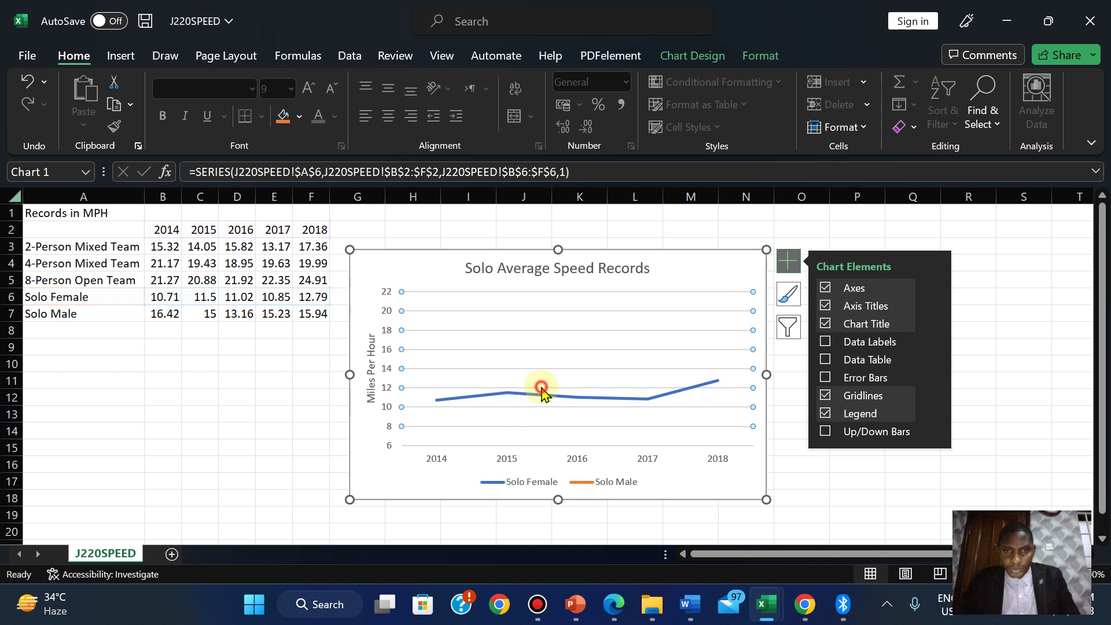
pyautogui.click(530, 334)
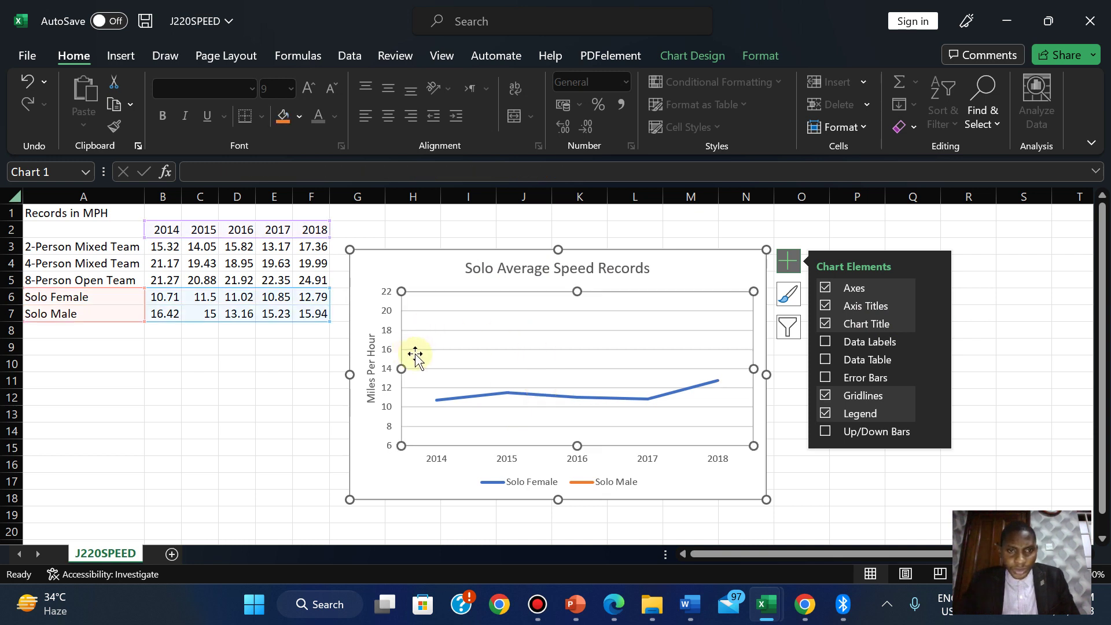
pyautogui.moveTo(579, 291); pyautogui.dragTo(582, 272)
pyautogui.hotkey('ctrl', 'z')
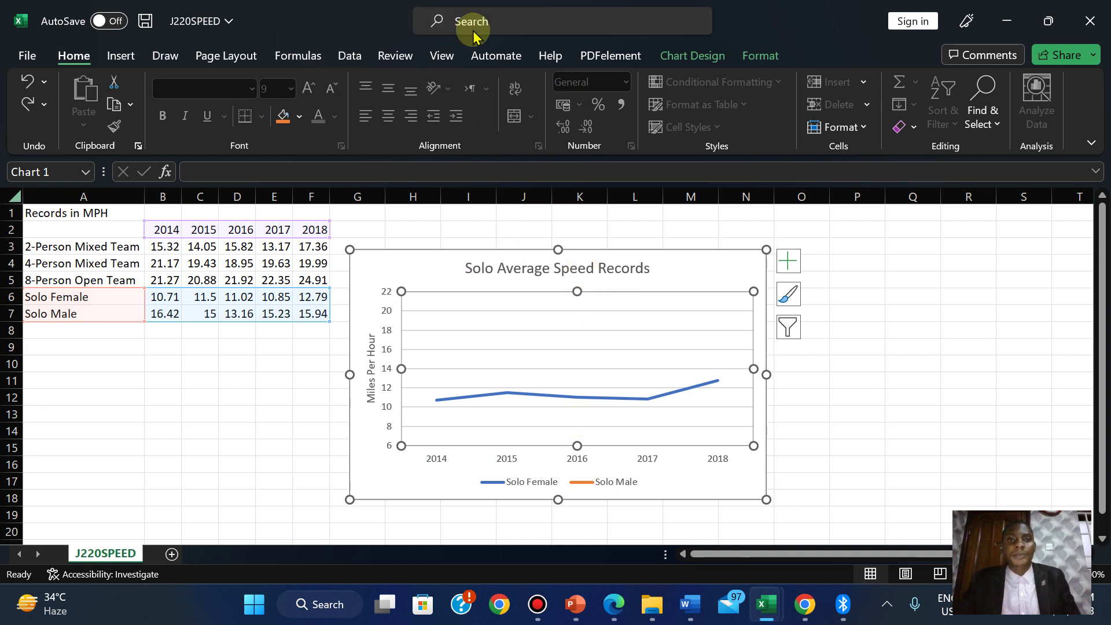
pyautogui.click(668, 266)
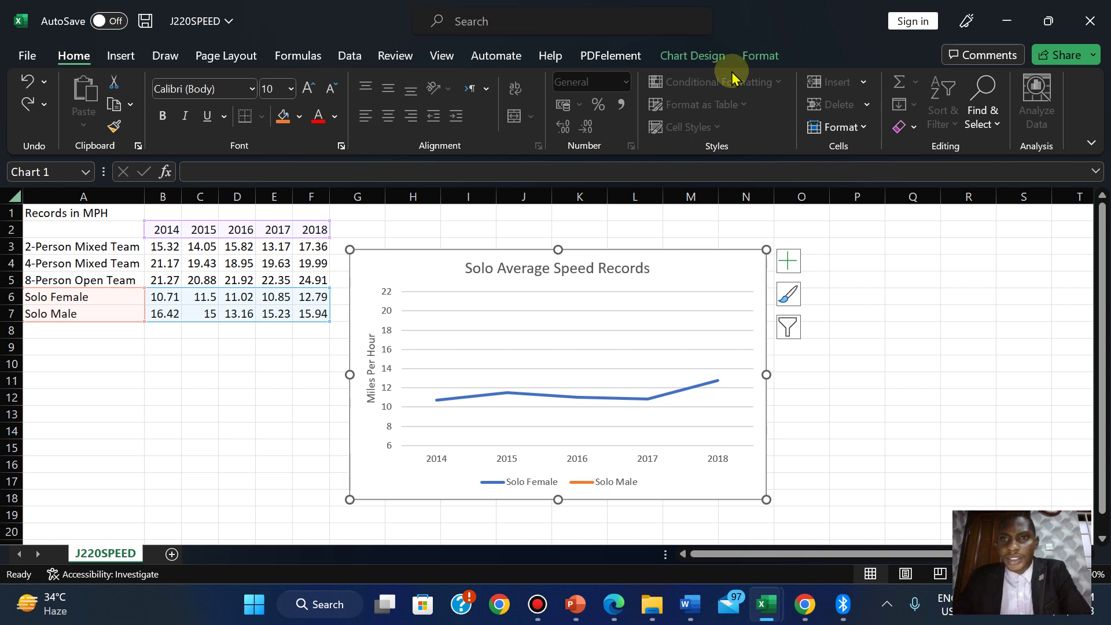
# Look over the Chart Design Quick Layout gallery and Add Chart Element list without changing anything.
pyautogui.click(705, 59)
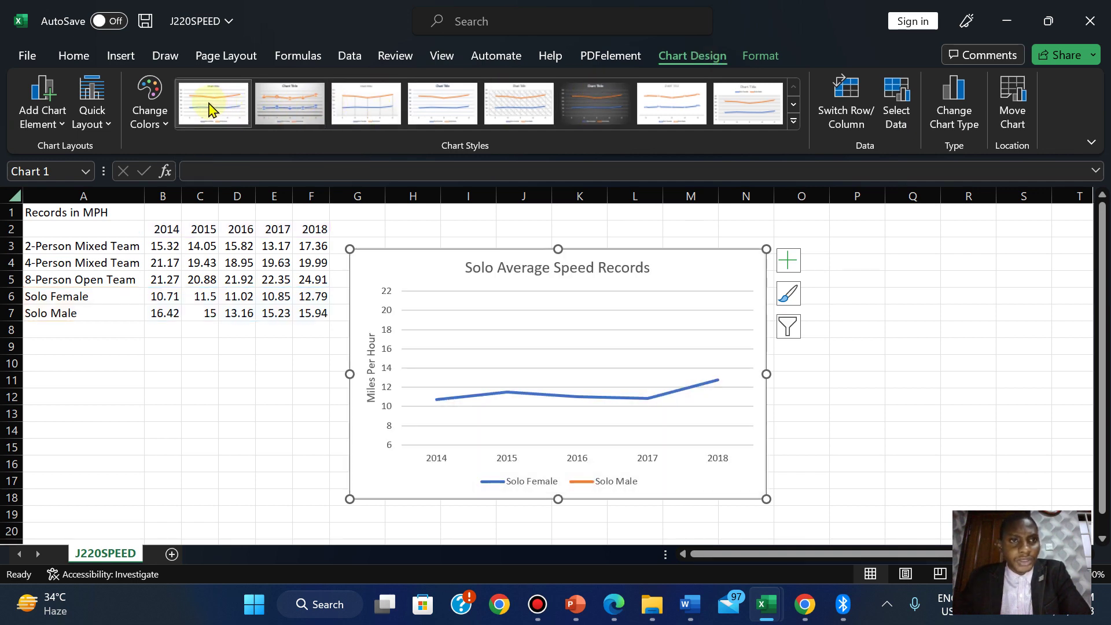
pyautogui.click(95, 131)
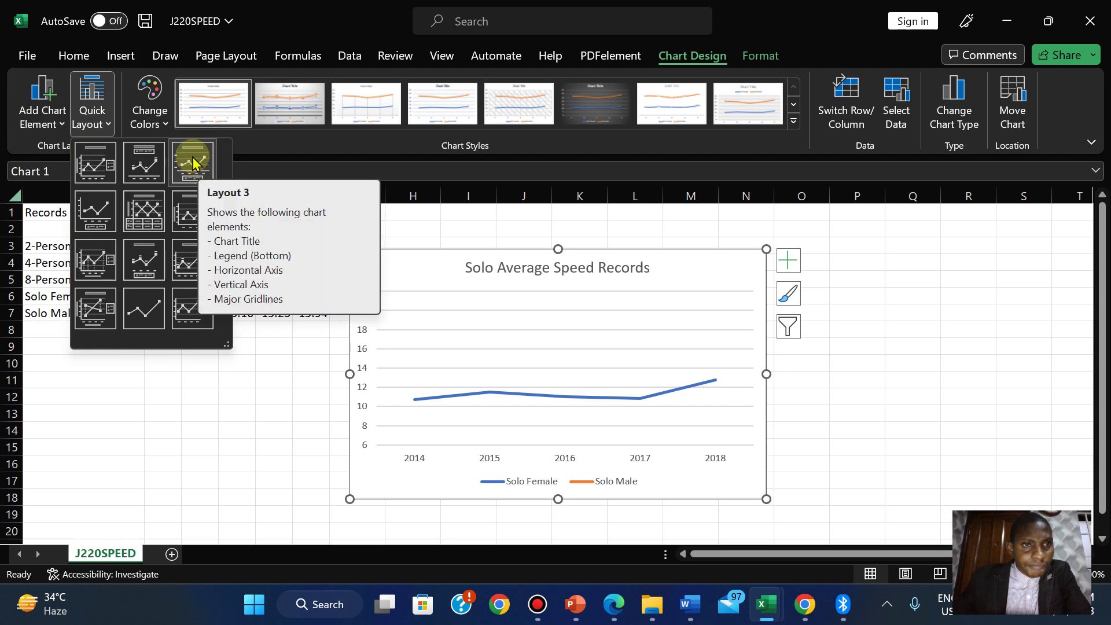
pyautogui.click(56, 124)
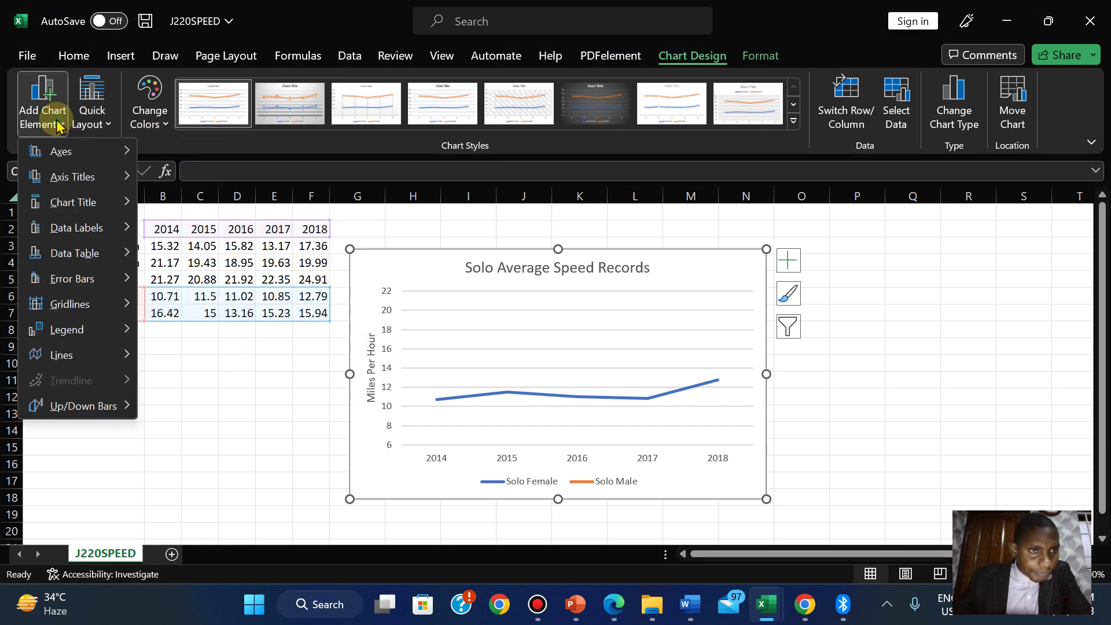
pyautogui.click(56, 124)
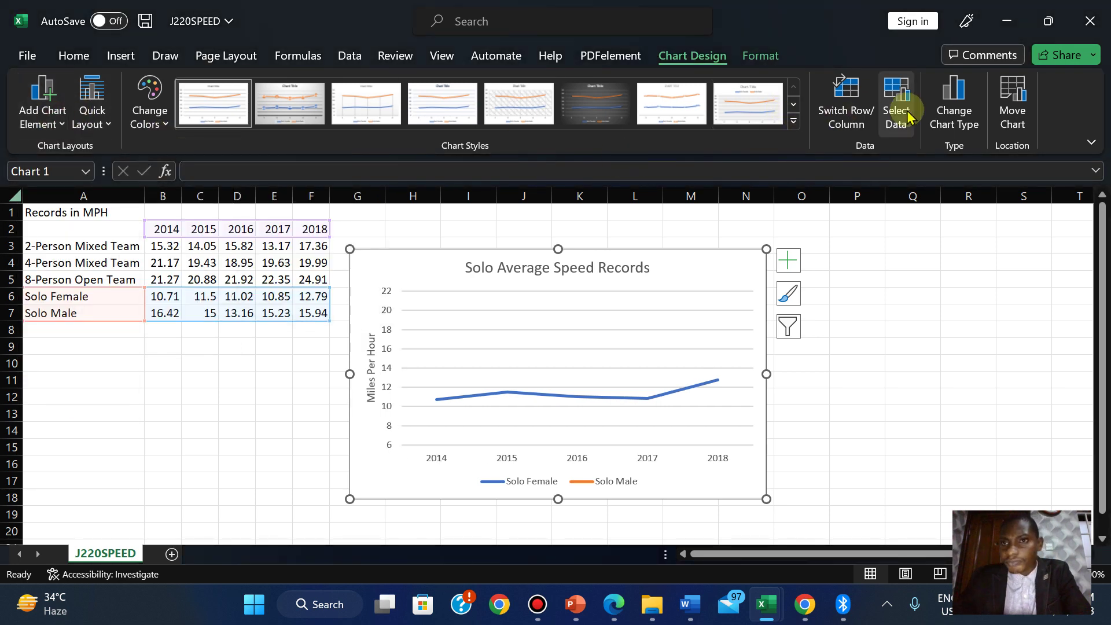
# Change the chart type to the plain Line subtype, after briefly trying Stacked Line.
pyautogui.click(962, 129)
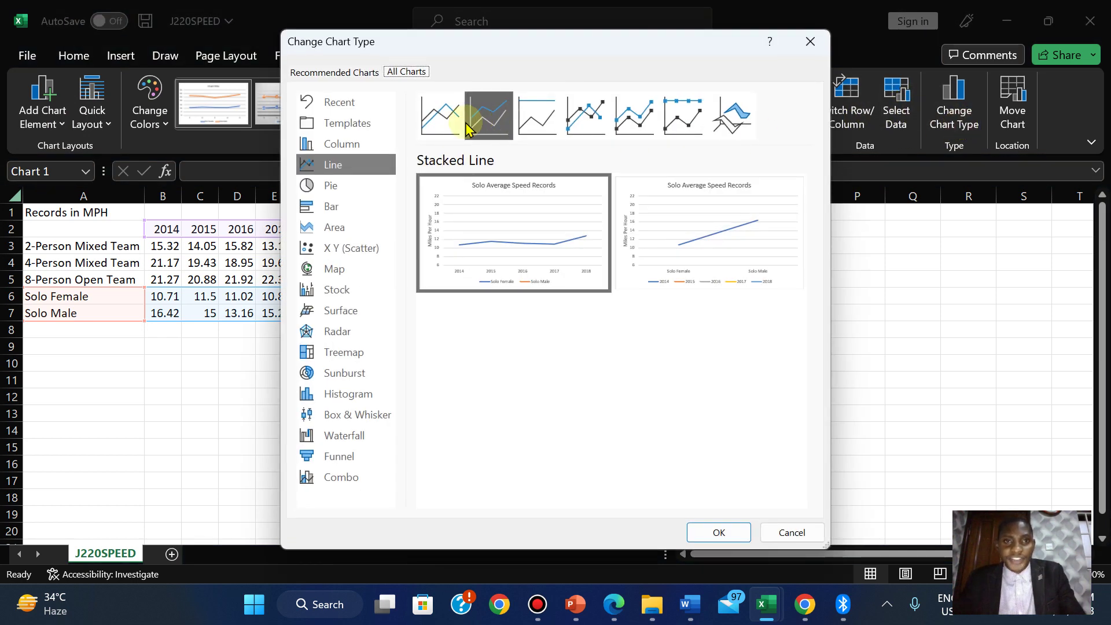
pyautogui.click(439, 115)
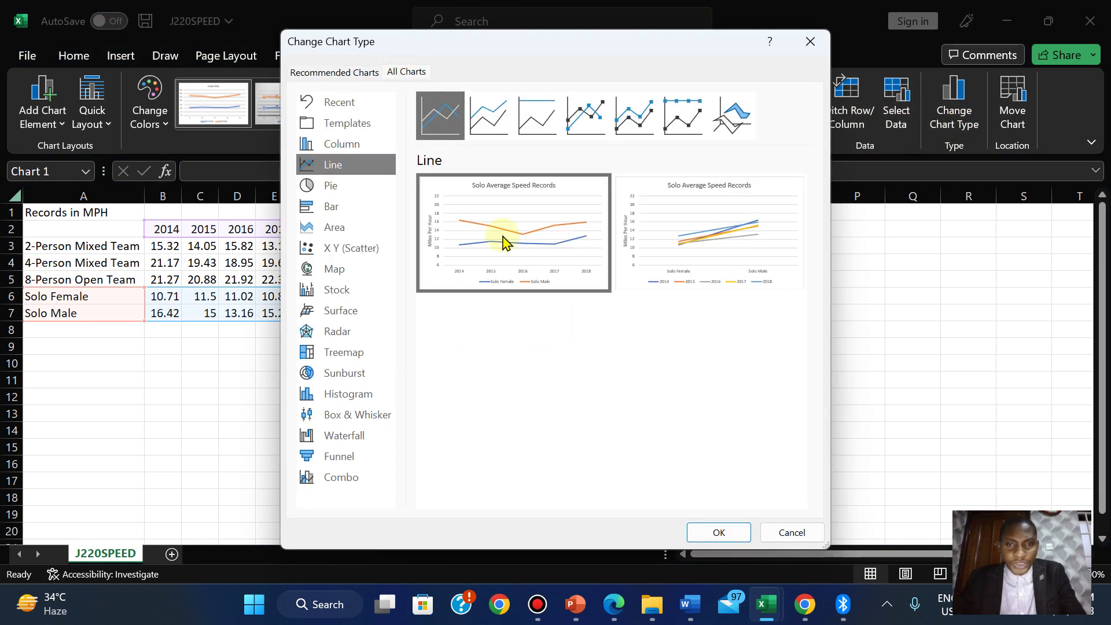
pyautogui.click(497, 122)
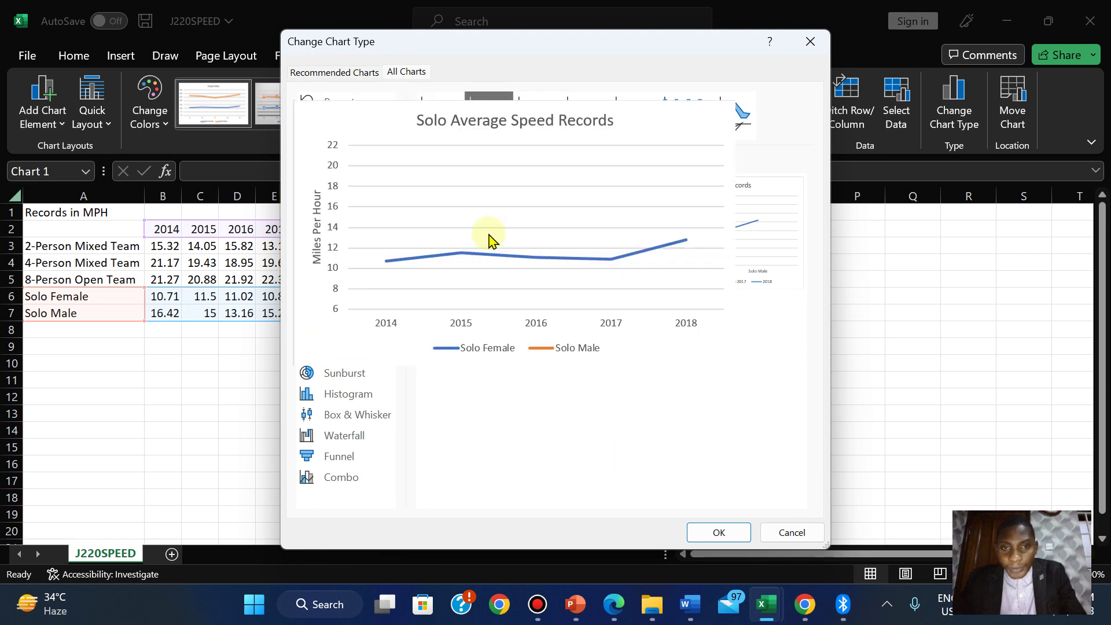
pyautogui.moveTo(625, 278)
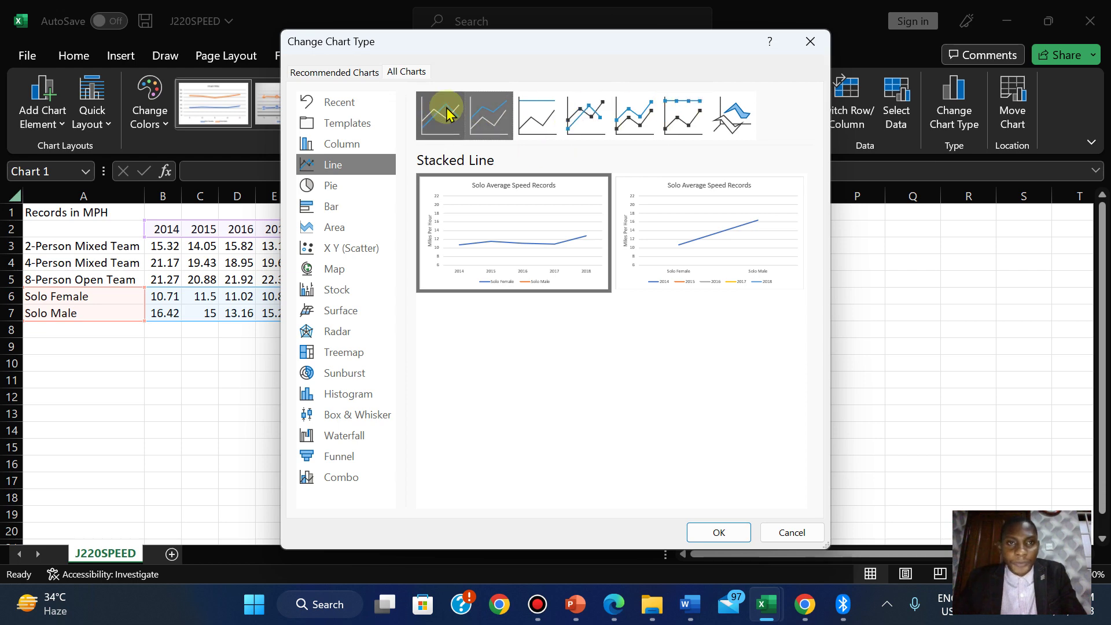
pyautogui.moveTo(529, 223)
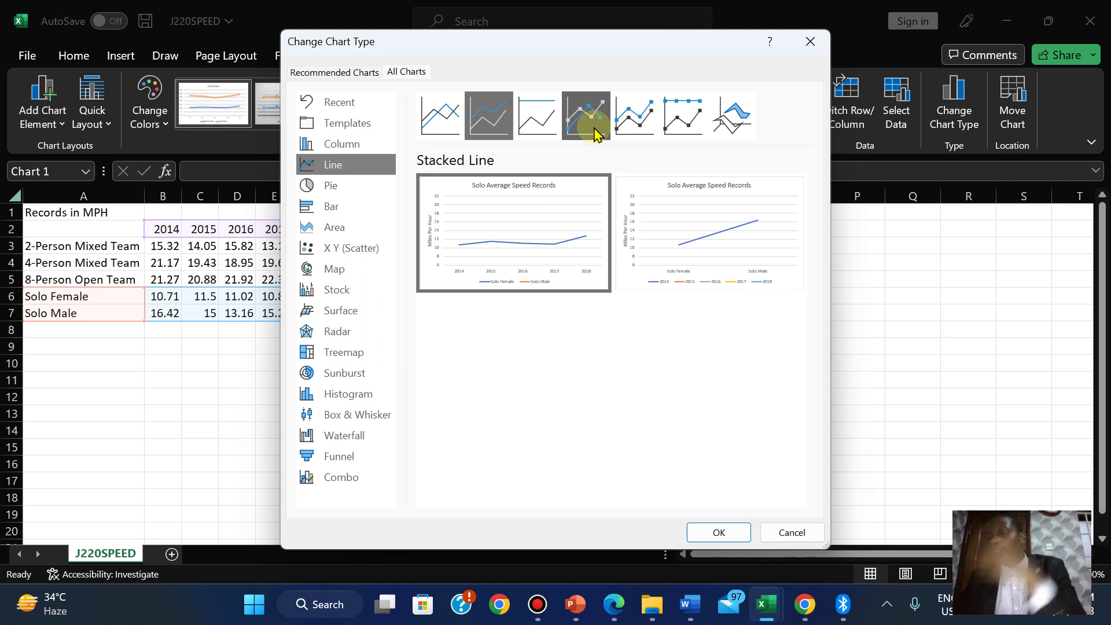
pyautogui.click(440, 125)
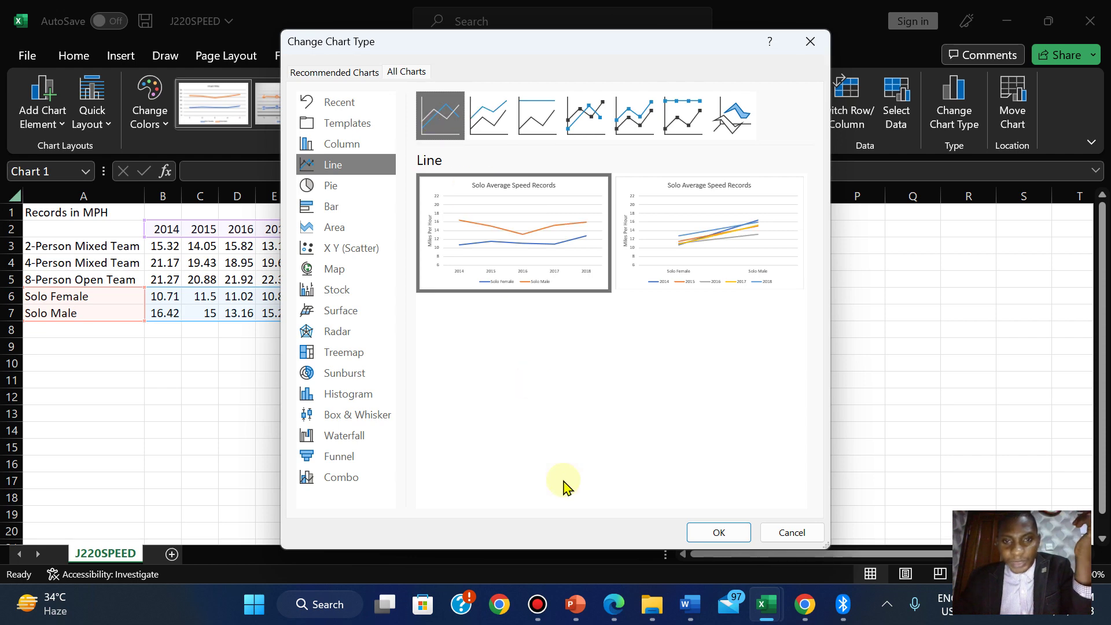
pyautogui.click(707, 532)
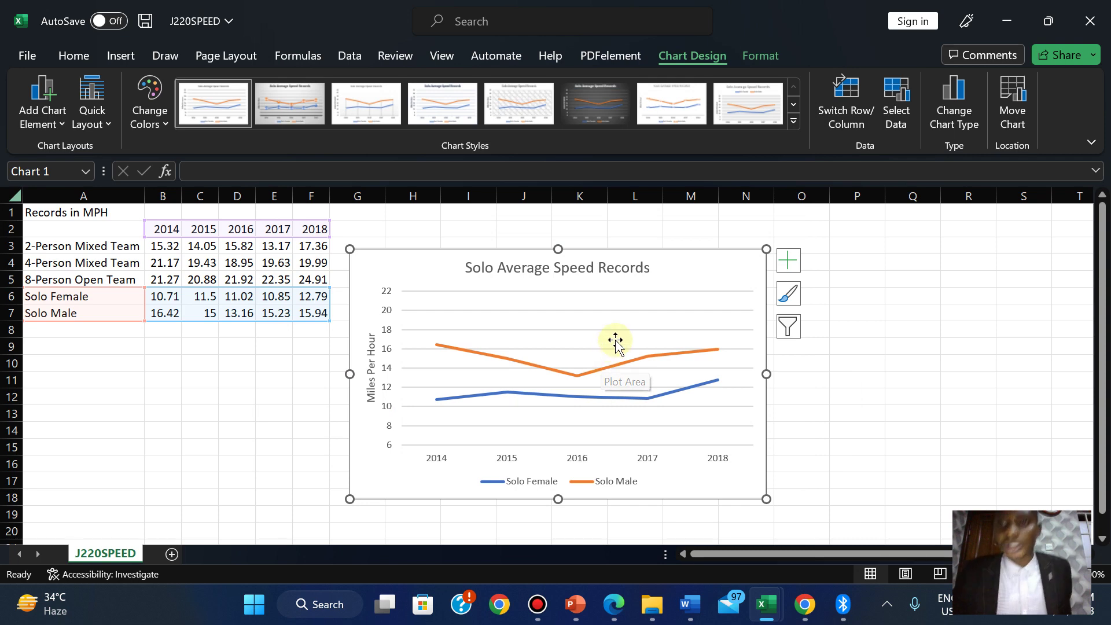
# Browse the Pie and Bar chart types, then cancel without changes.
pyautogui.click(959, 121)
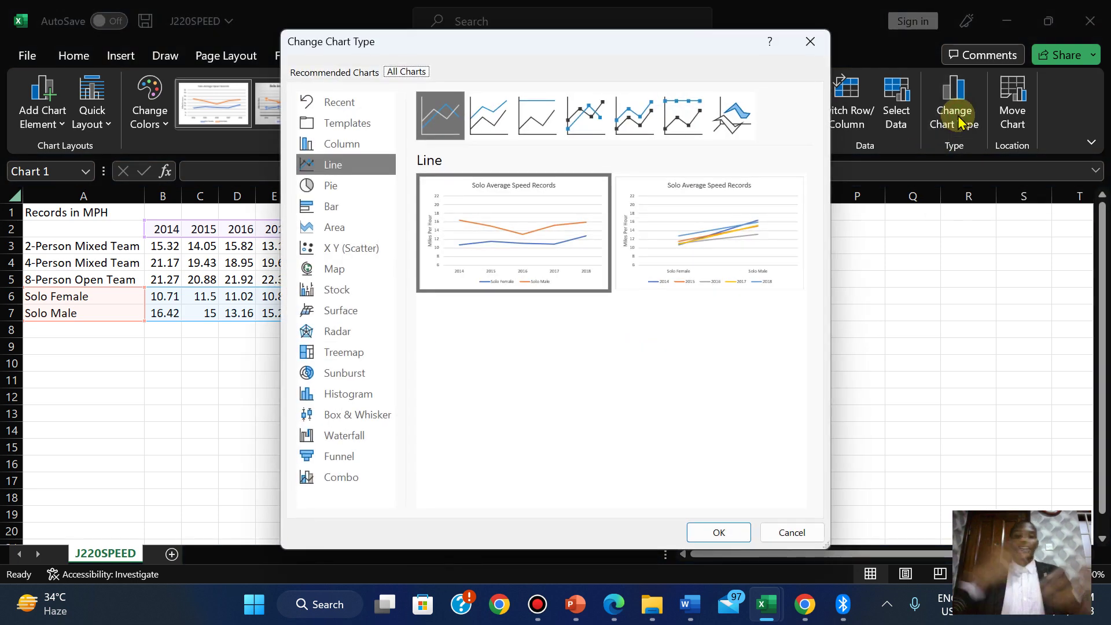
pyautogui.moveTo(593, 189)
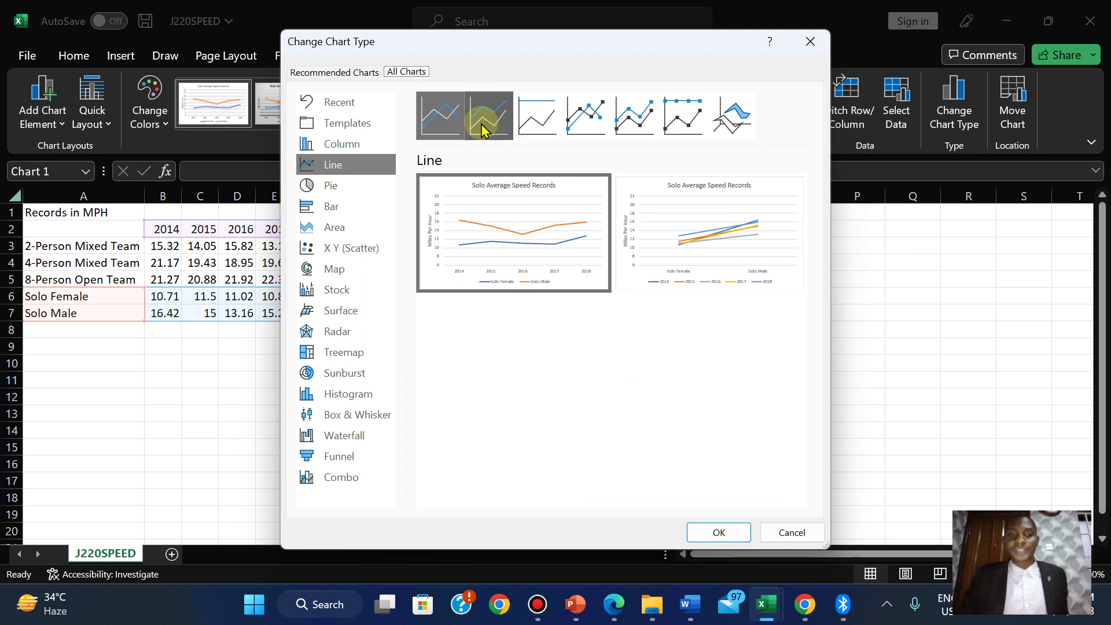
pyautogui.click(349, 190)
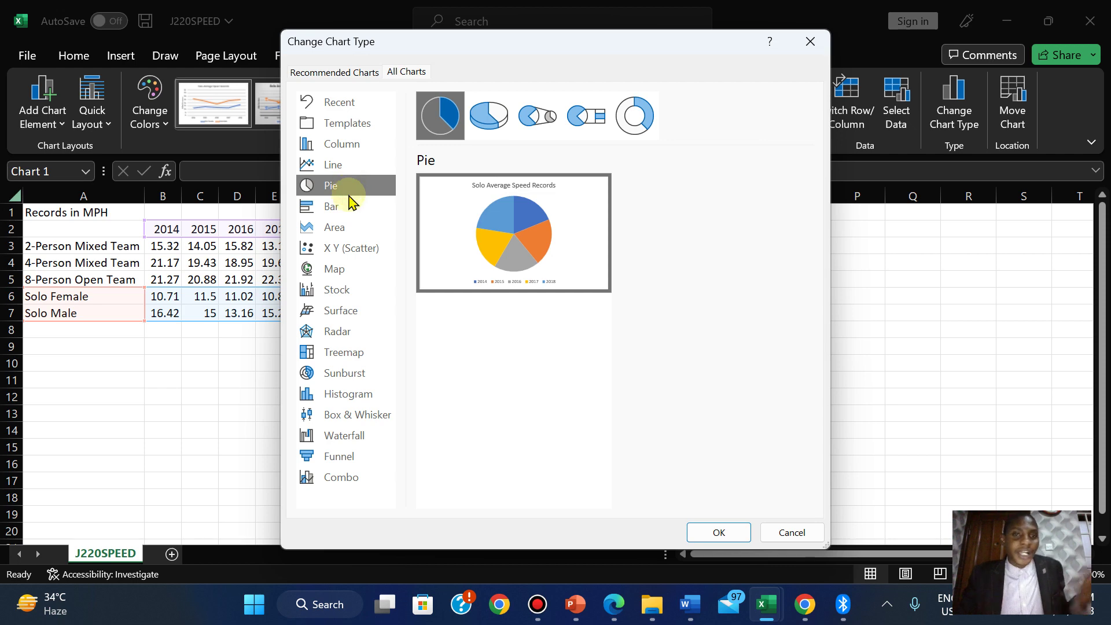
pyautogui.click(349, 211)
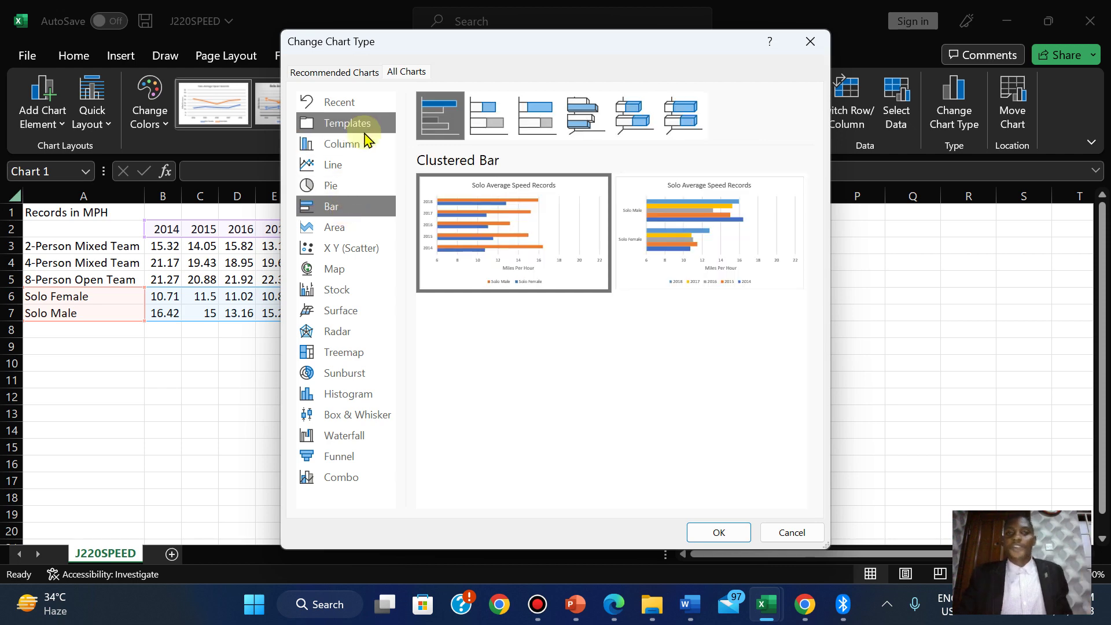
pyautogui.click(801, 533)
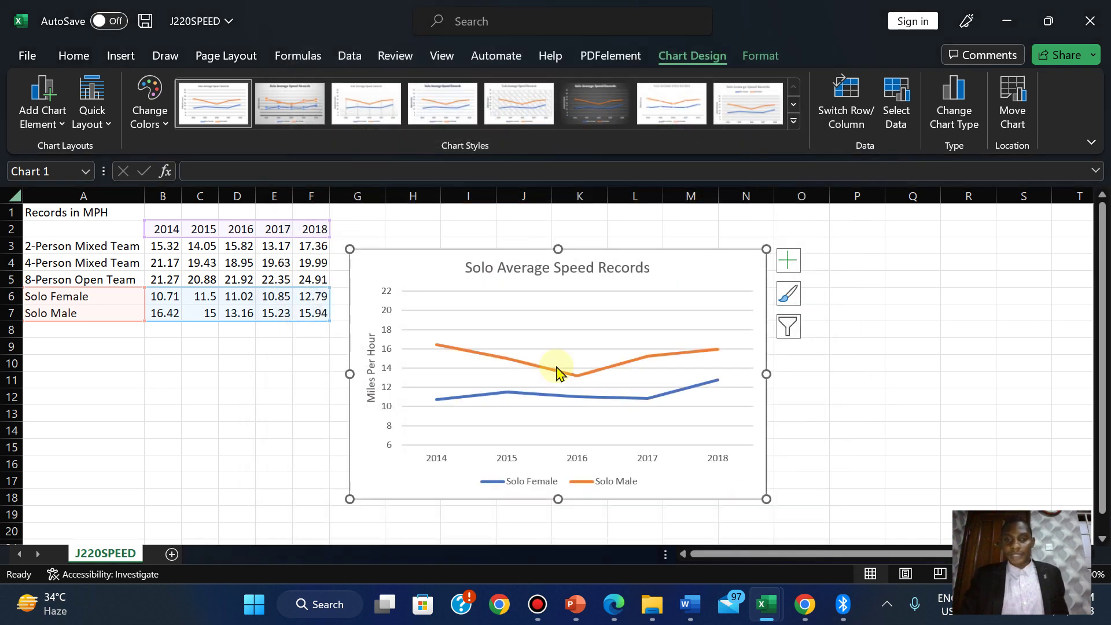
pyautogui.moveTo(502, 365)
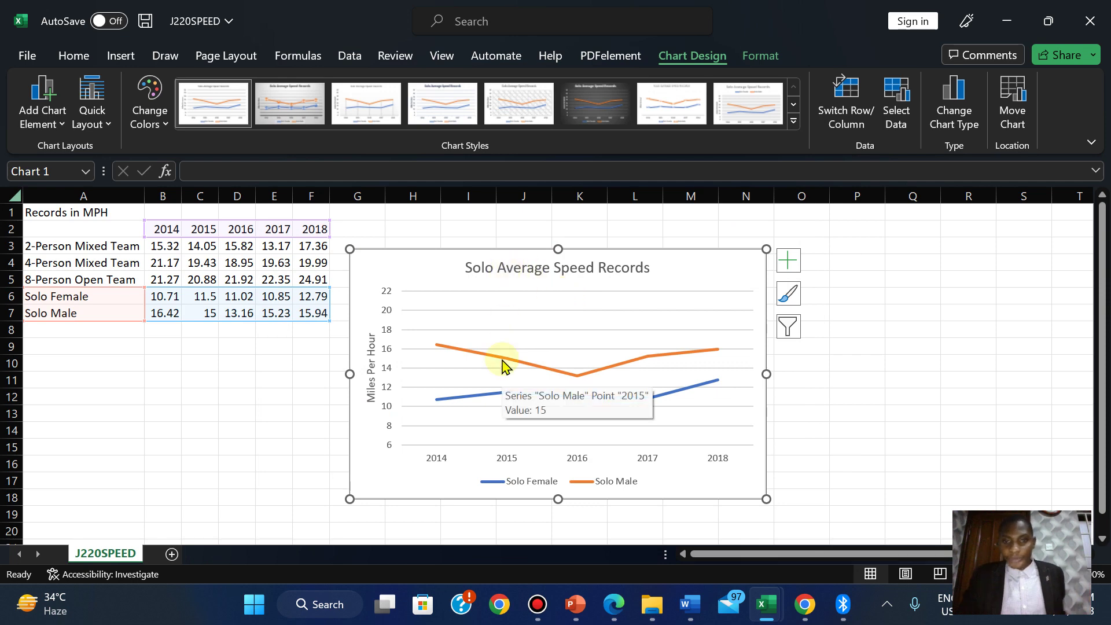
pyautogui.click(617, 612)
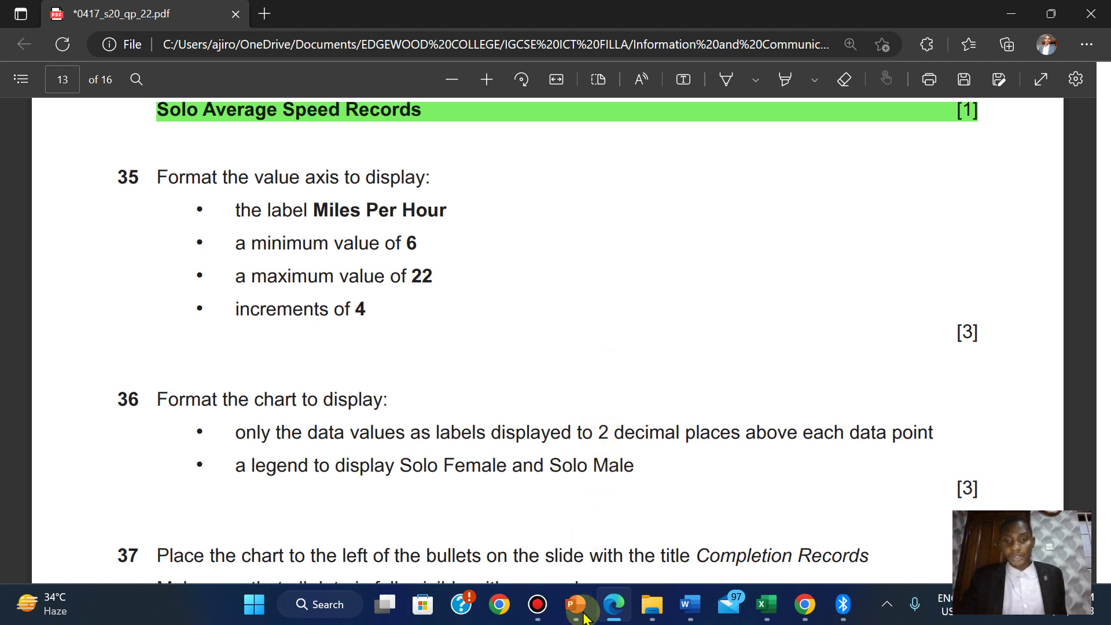
pyautogui.moveTo(576, 605)
pyautogui.click(703, 541)
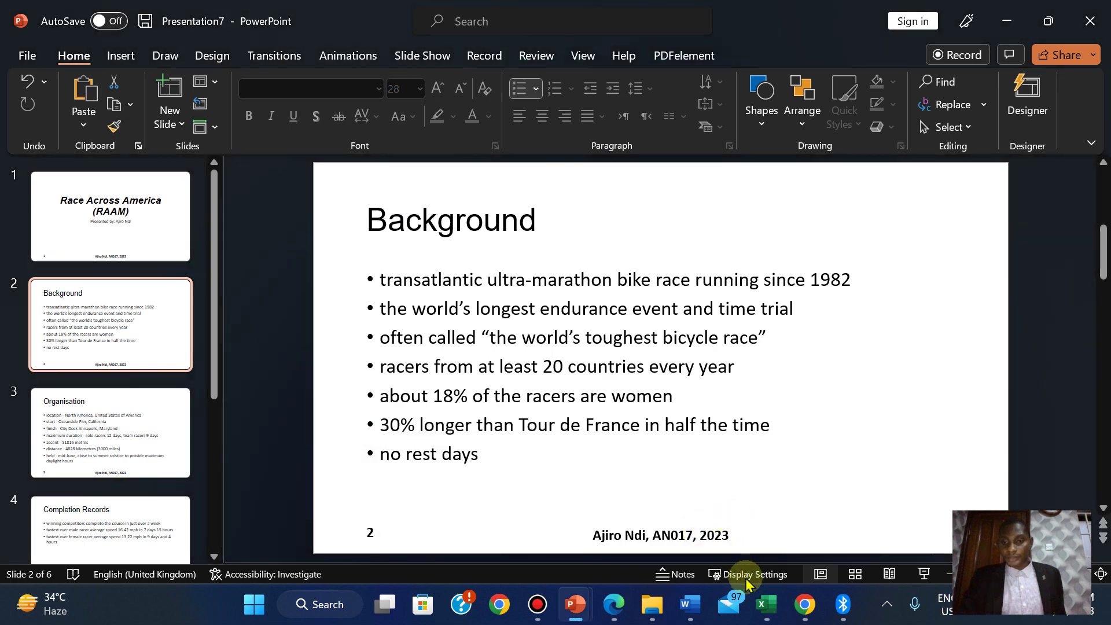
# Add data labels to both Solo lines and open the Format Data Labels pane.
pyautogui.moveTo(766, 604)
pyautogui.click(865, 517)
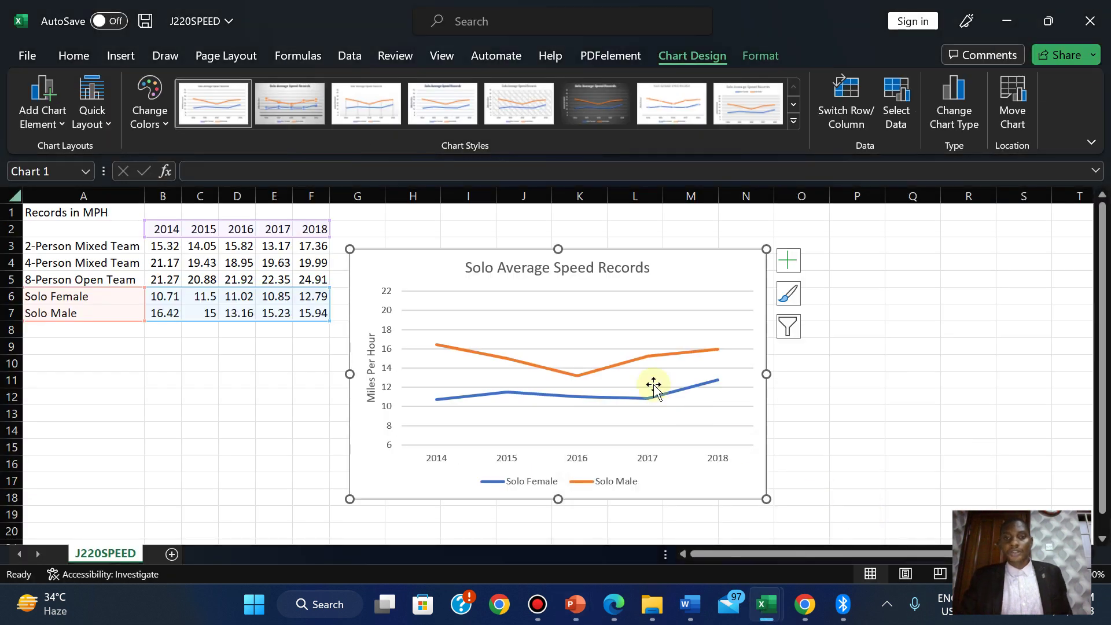
pyautogui.click(788, 262)
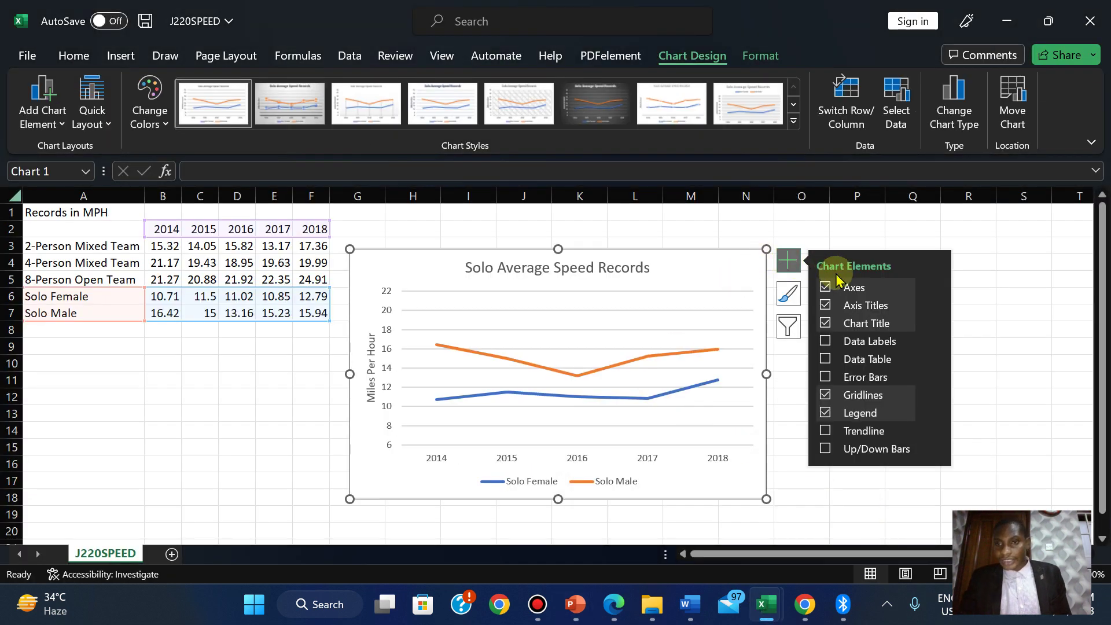
pyautogui.click(873, 348)
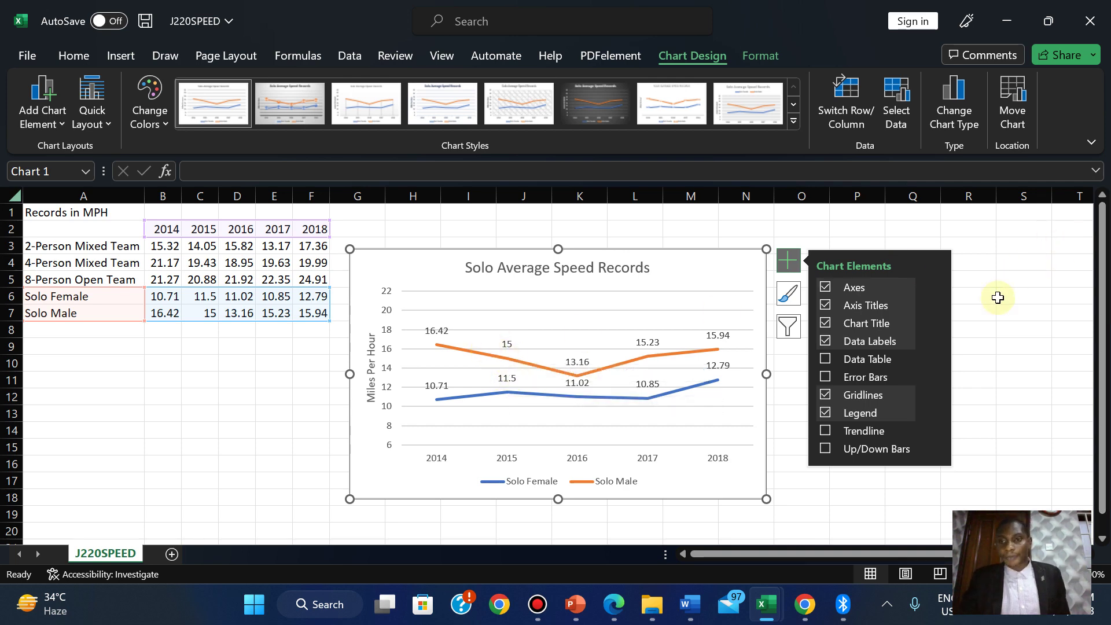
pyautogui.click(932, 345)
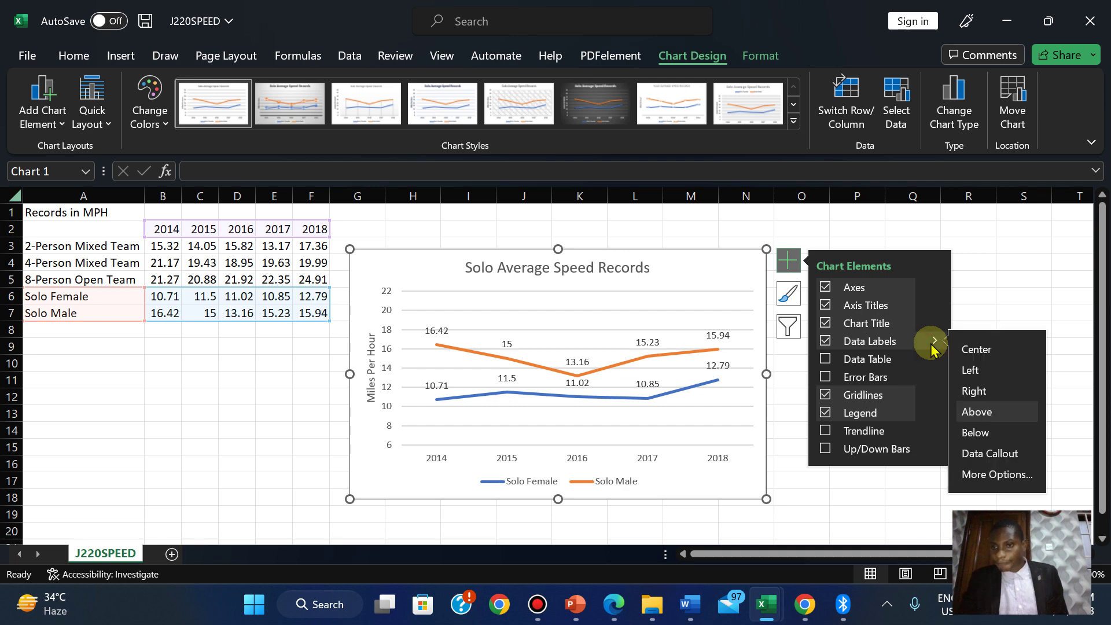
pyautogui.click(1002, 471)
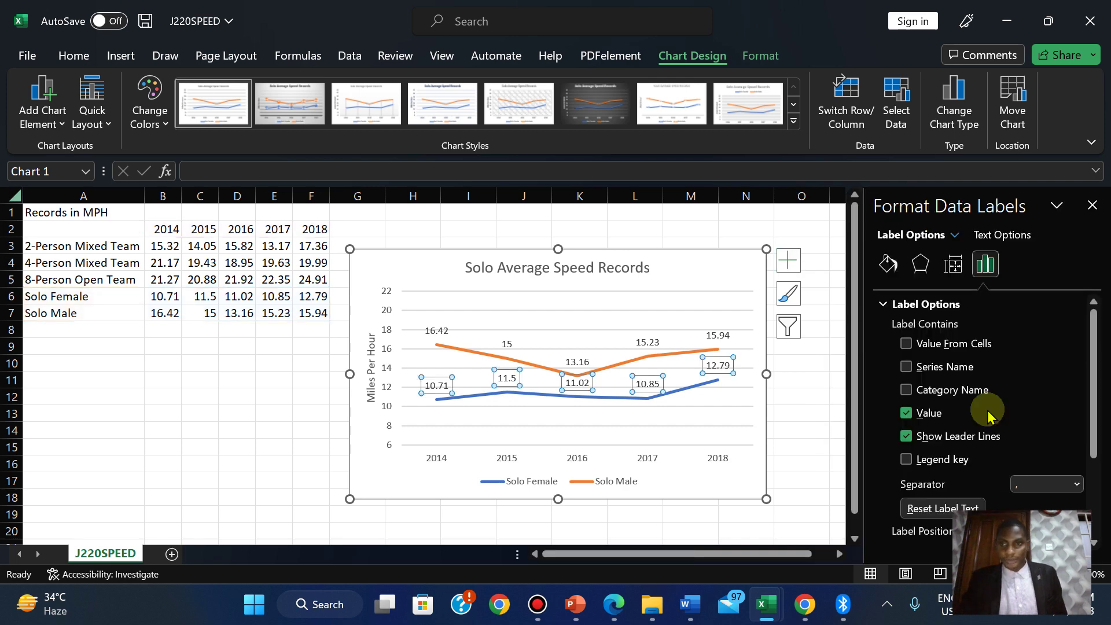
pyautogui.moveTo(1098, 341)
pyautogui.mouseDown()
pyautogui.moveTo(1094, 449)
pyautogui.moveTo(1086, 333)
pyautogui.mouseUp()
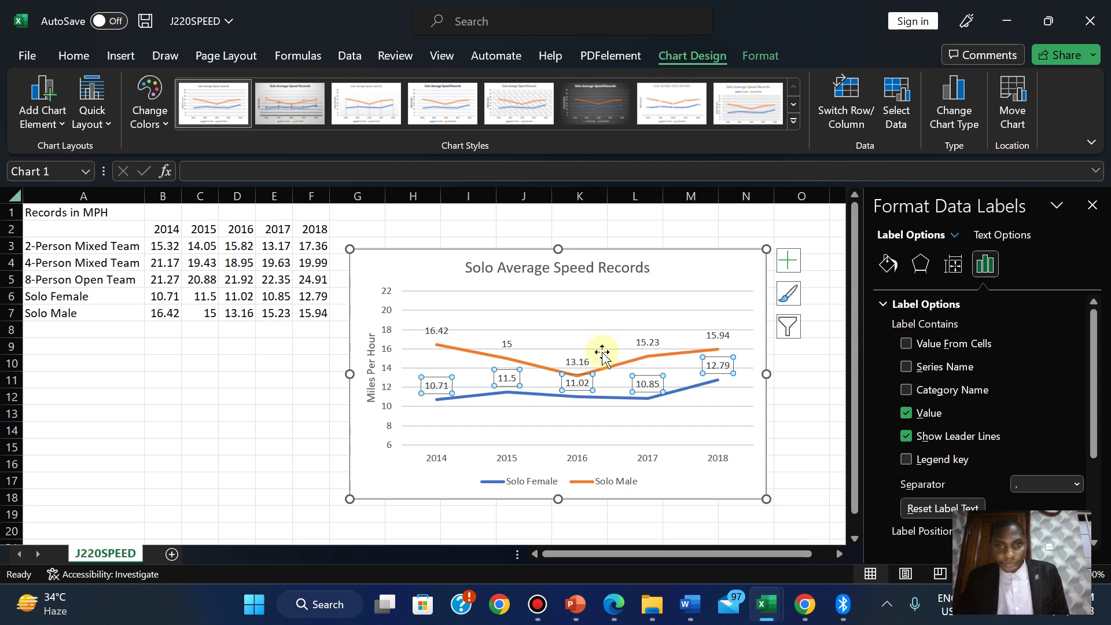
# Format the 2015 Solo Female label 11.5 as a Number with 2 decimal places.
pyautogui.click(576, 386)
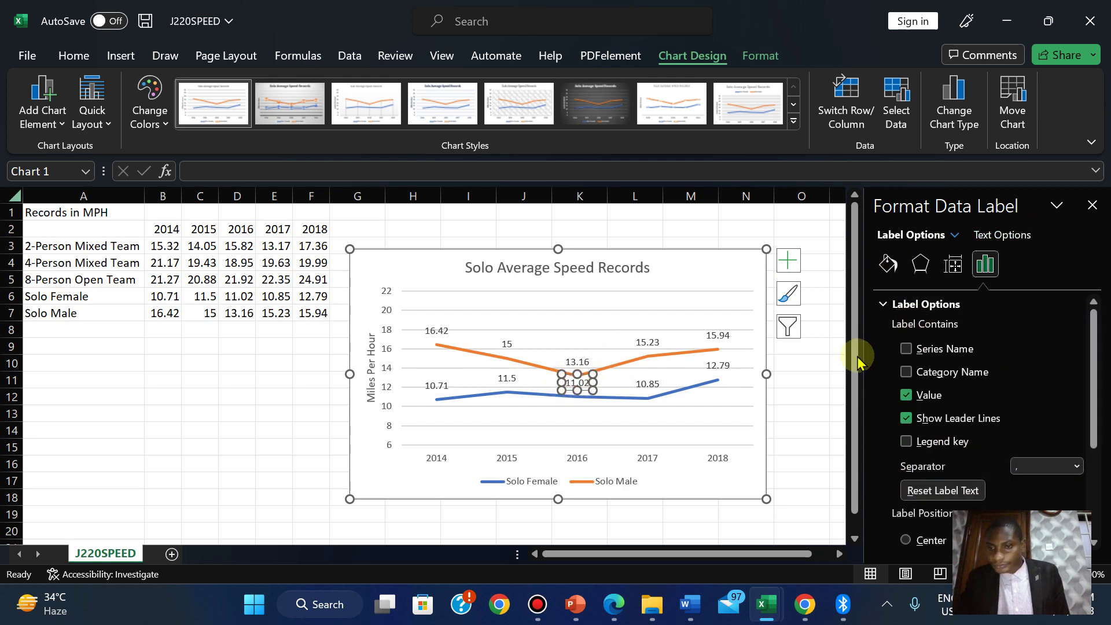
pyautogui.scroll(-5, 1095, 363)
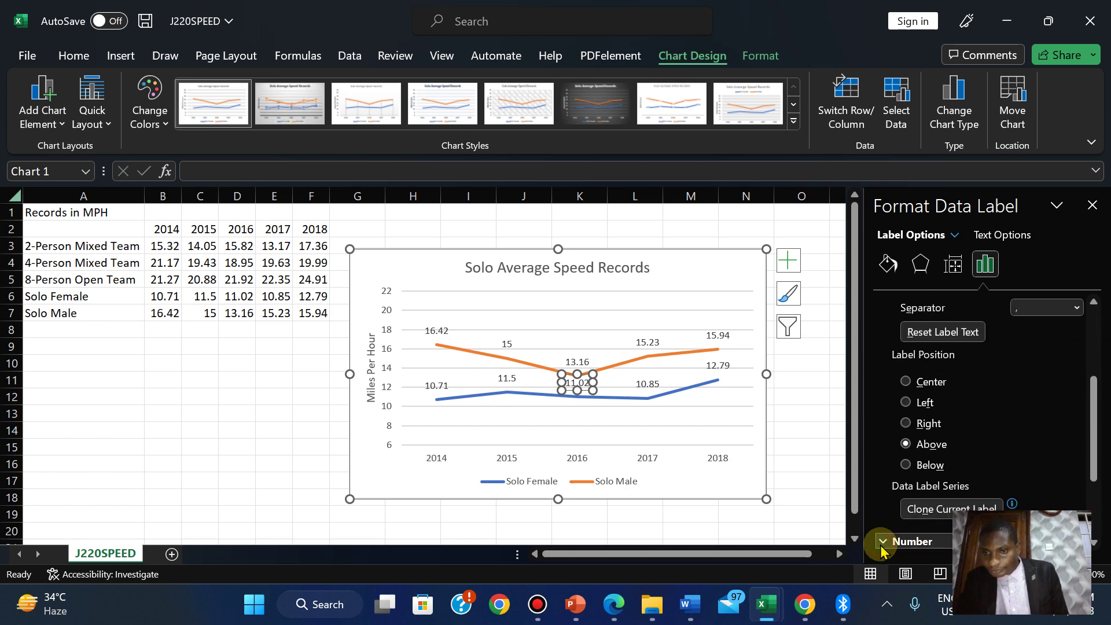
pyautogui.moveTo(1093, 397); pyautogui.dragTo(1093, 425)
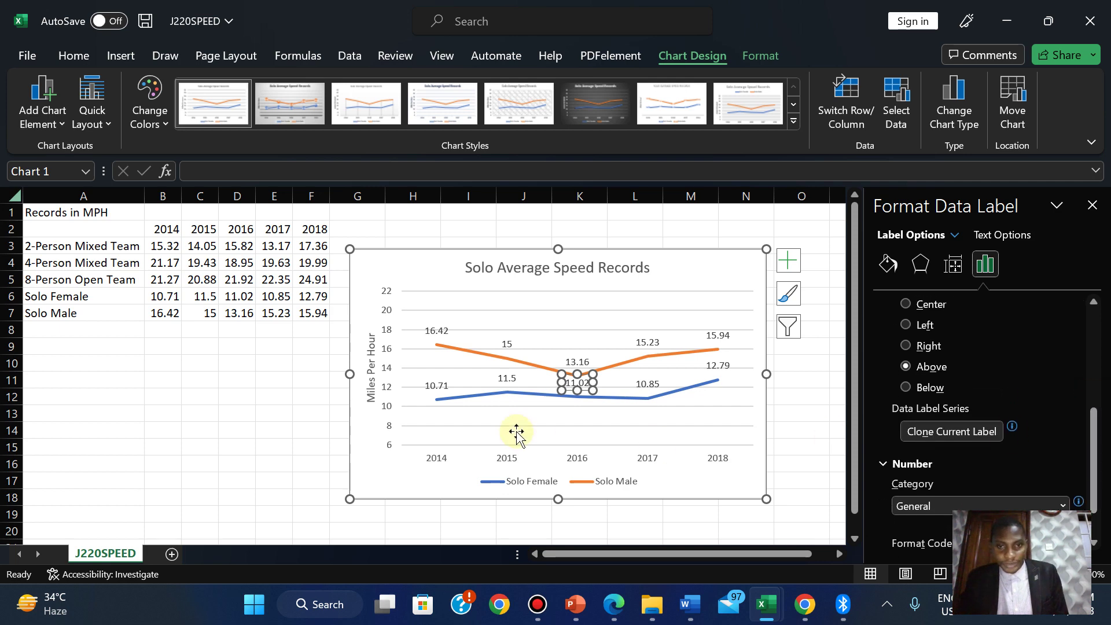
pyautogui.click(440, 384)
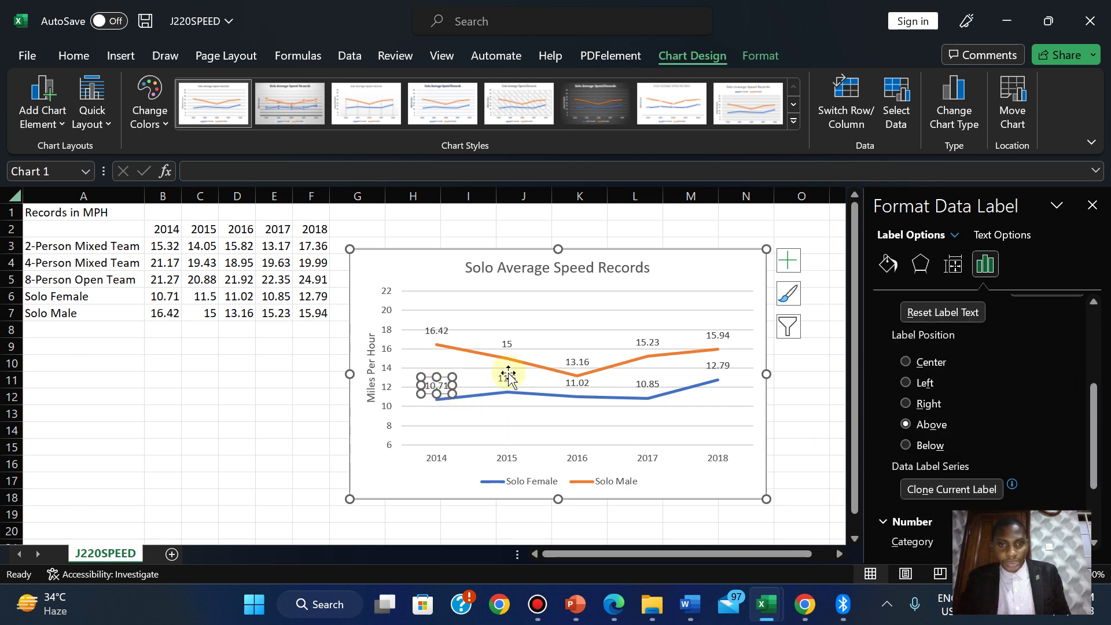
pyautogui.click(507, 379)
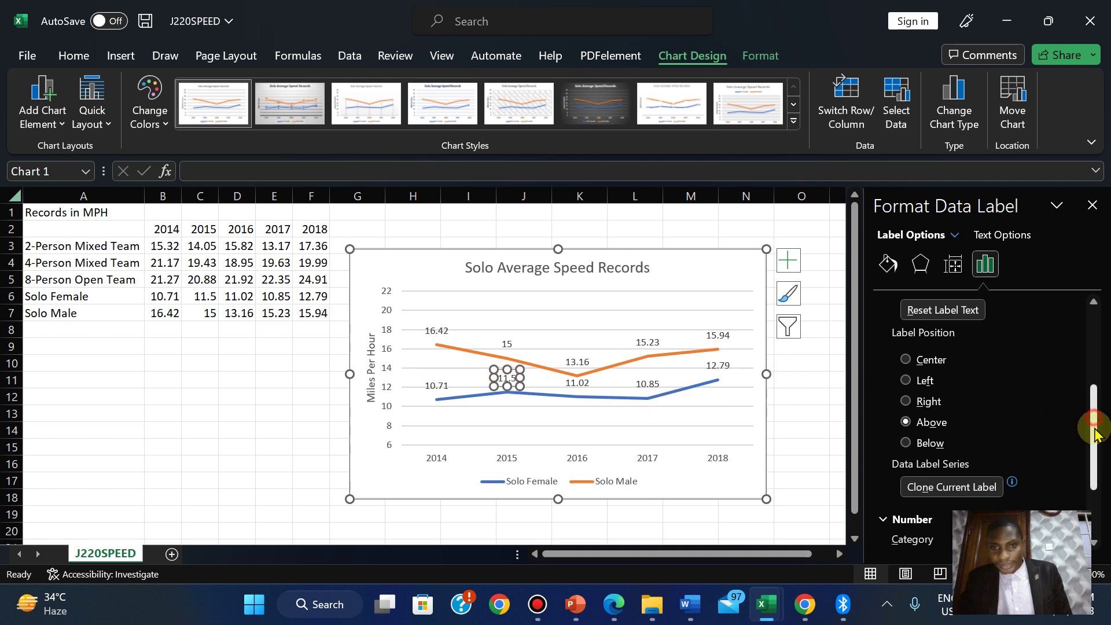
pyautogui.moveTo(1094, 435); pyautogui.dragTo(1096, 470)
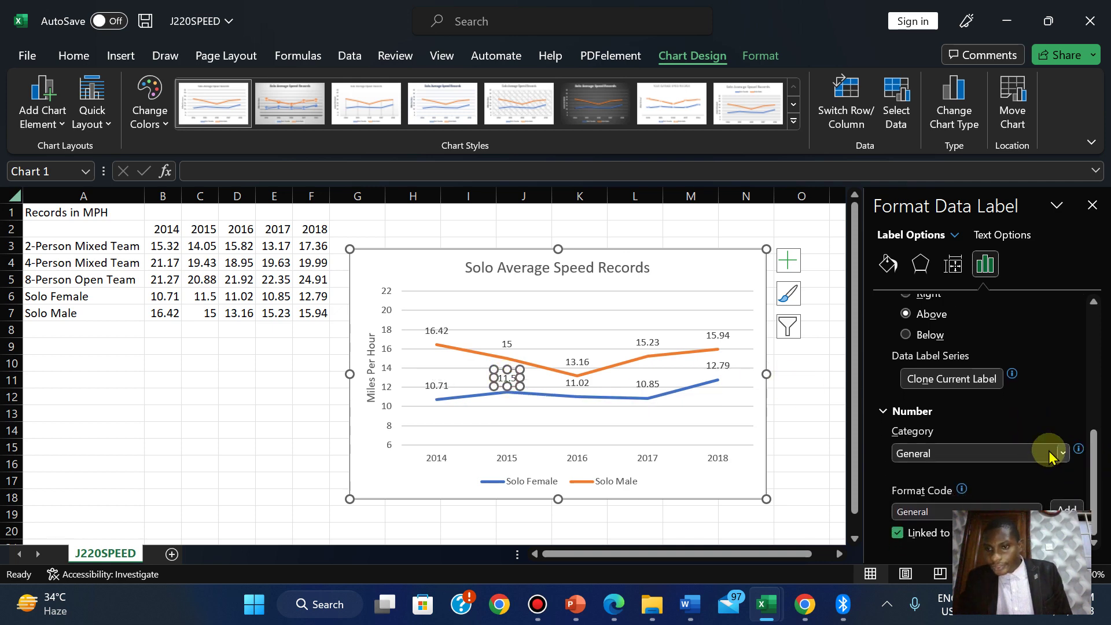
pyautogui.click(1065, 453)
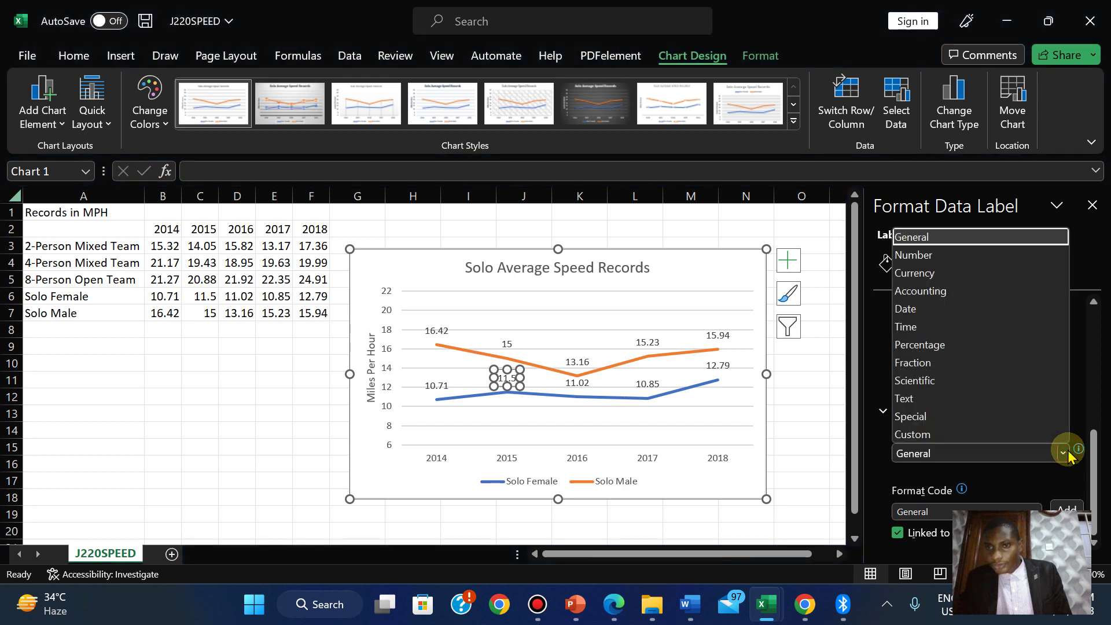
pyautogui.click(933, 258)
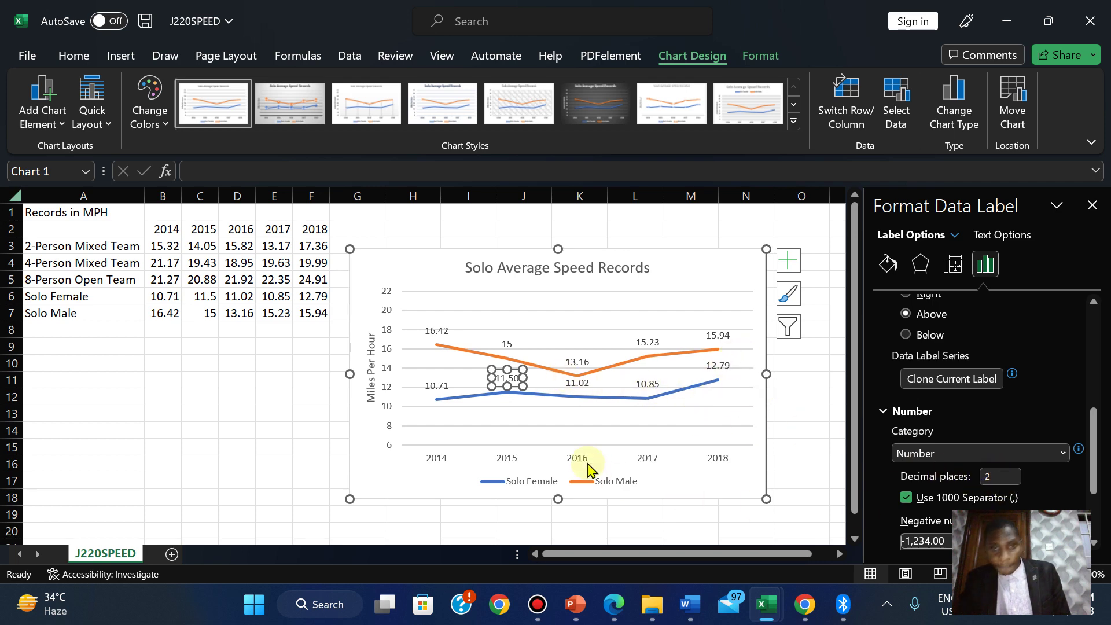
pyautogui.click(501, 345)
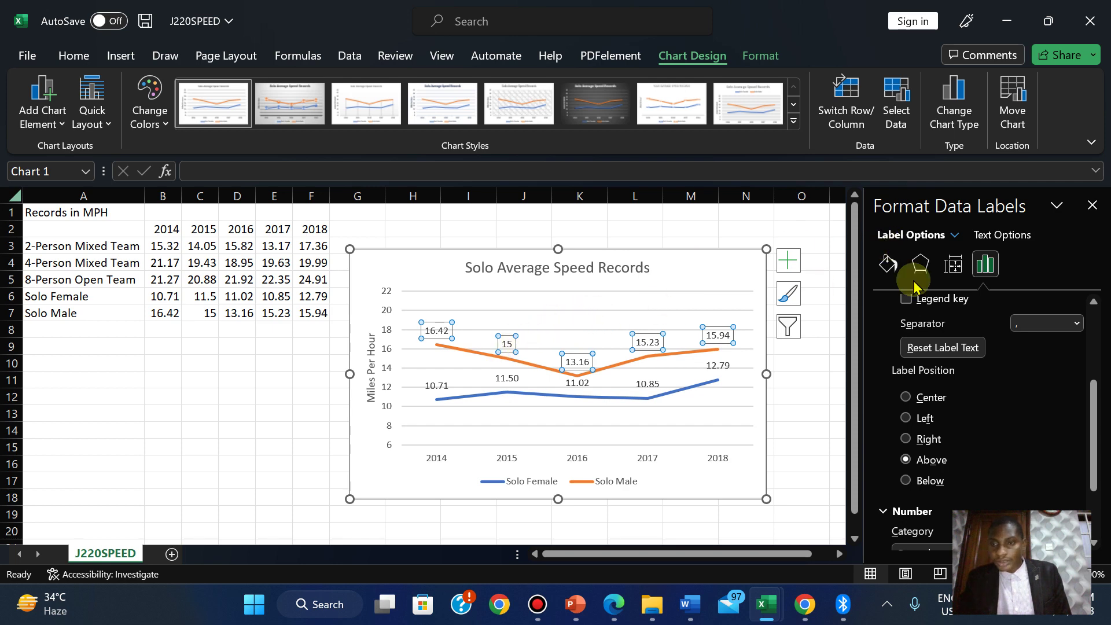
# Give the Solo Male data labels Number format with 2 decimal places, so 2015 reads 15.00.
pyautogui.click(1093, 206)
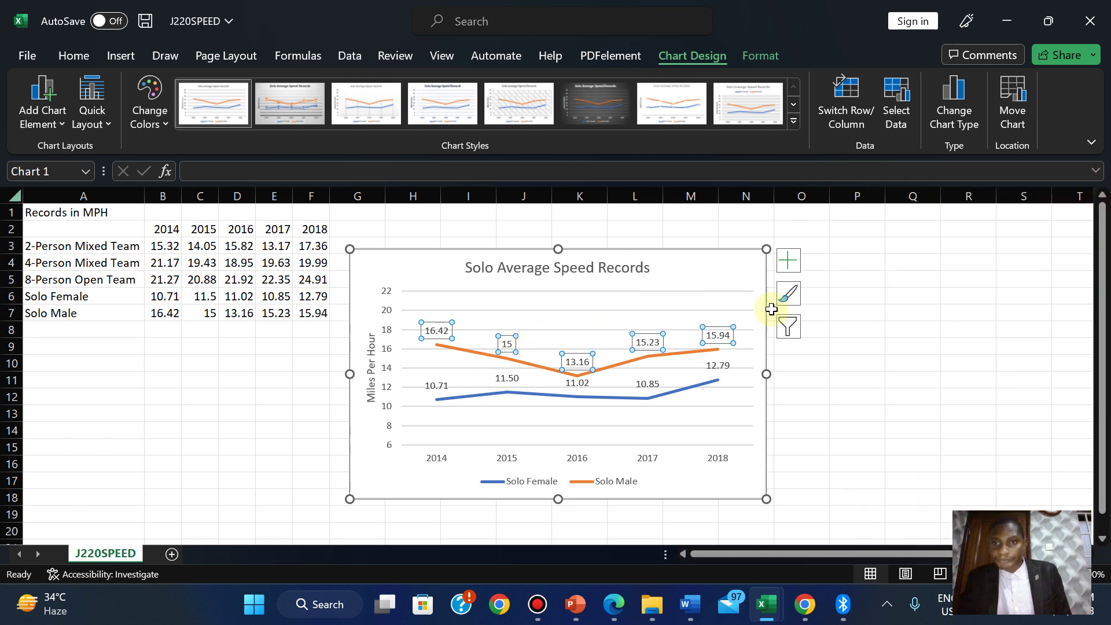
pyautogui.click(790, 265)
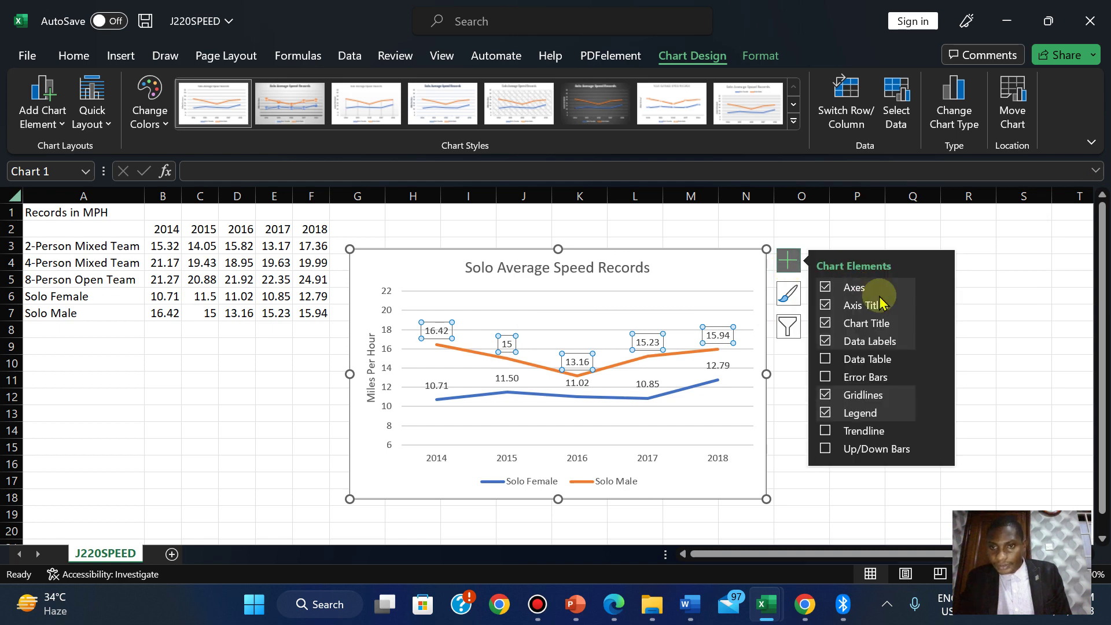
pyautogui.click(934, 341)
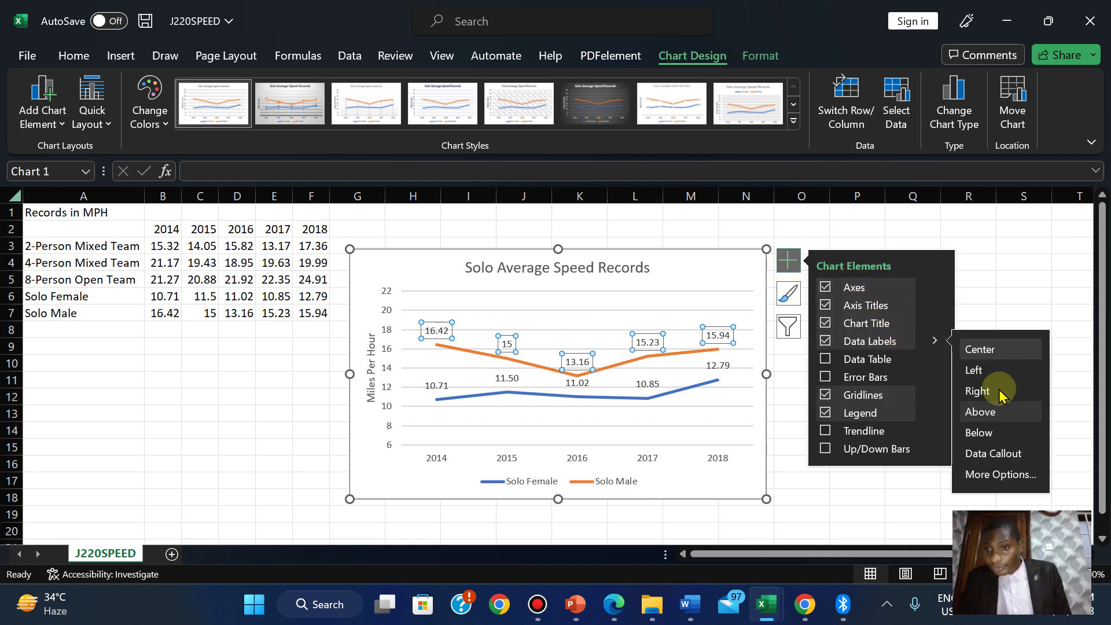
pyautogui.click(999, 475)
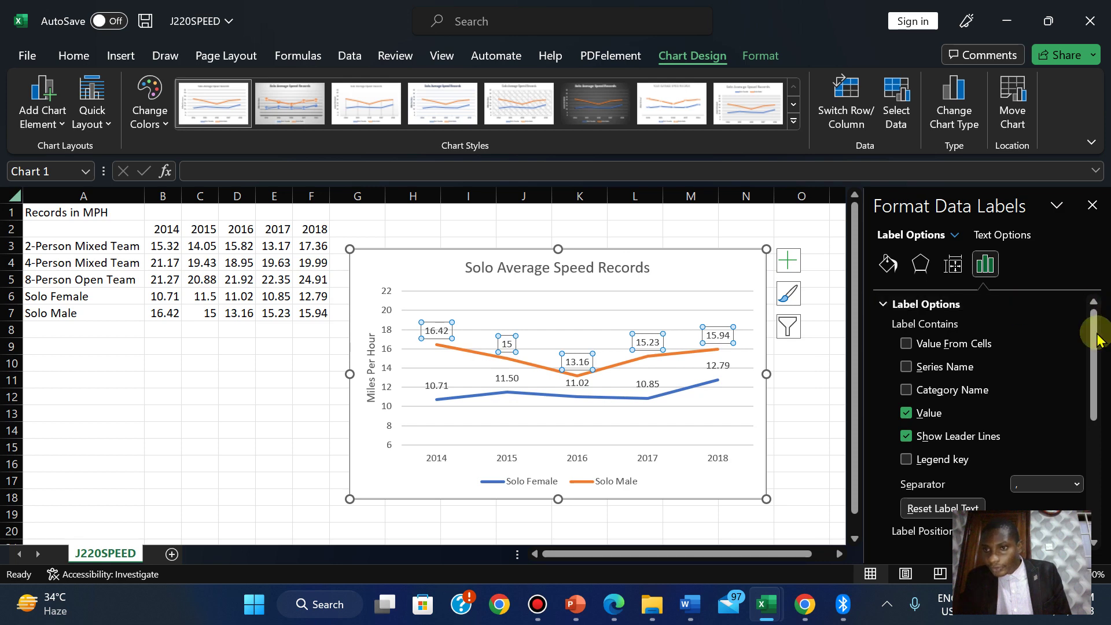
pyautogui.moveTo(1092, 321); pyautogui.dragTo(1095, 479)
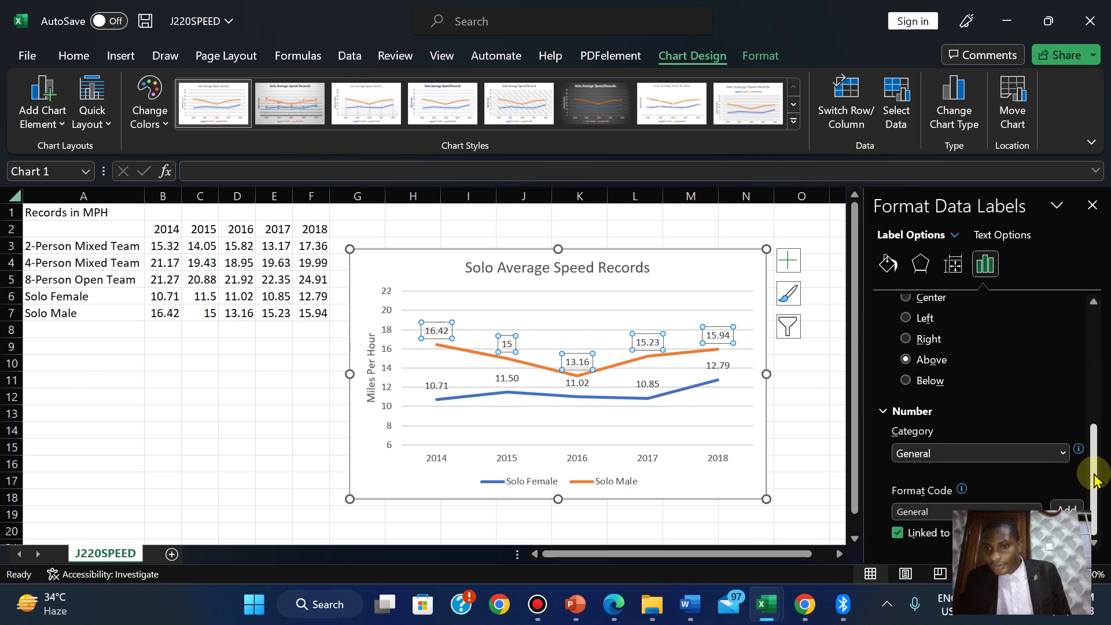
pyautogui.click(1065, 454)
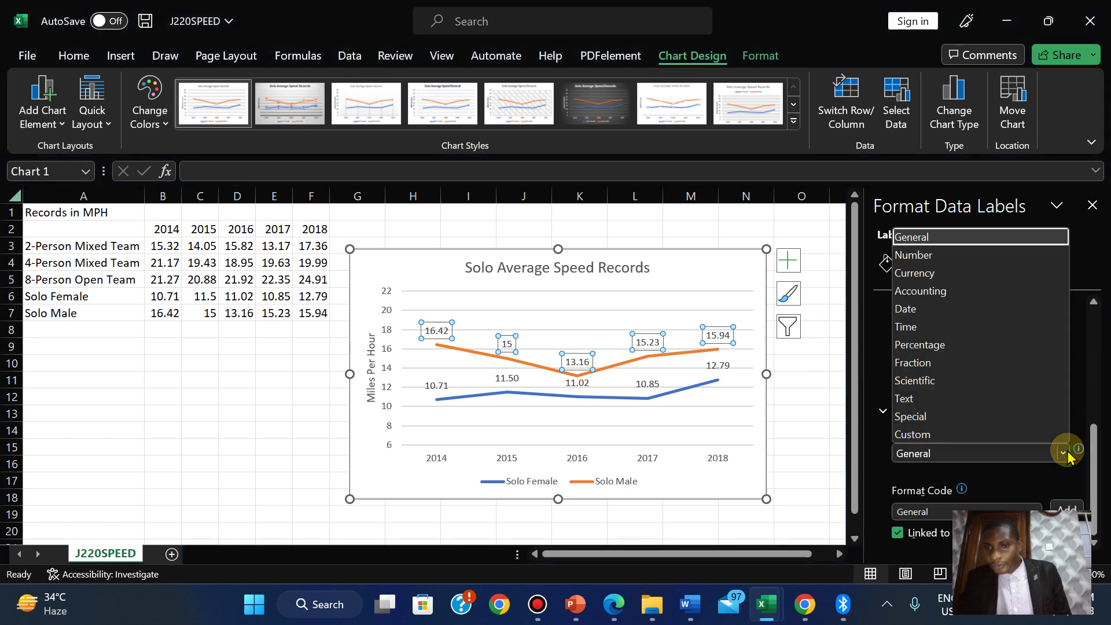
pyautogui.click(920, 259)
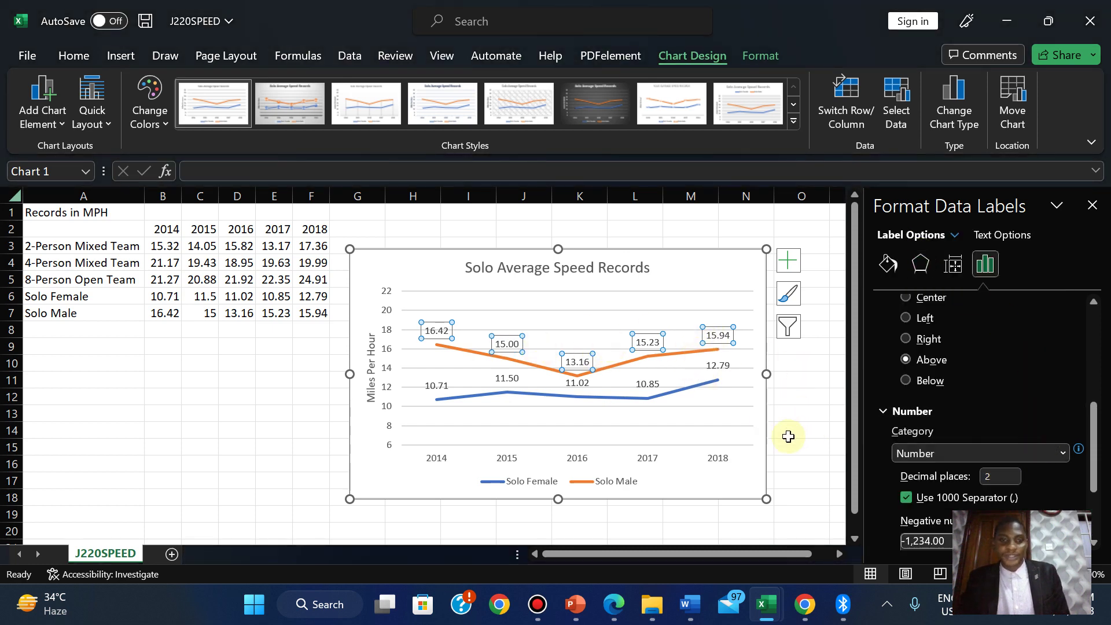
pyautogui.click(1093, 205)
# Highlight question 35 of the exam paper in green.
pyautogui.click(728, 473)
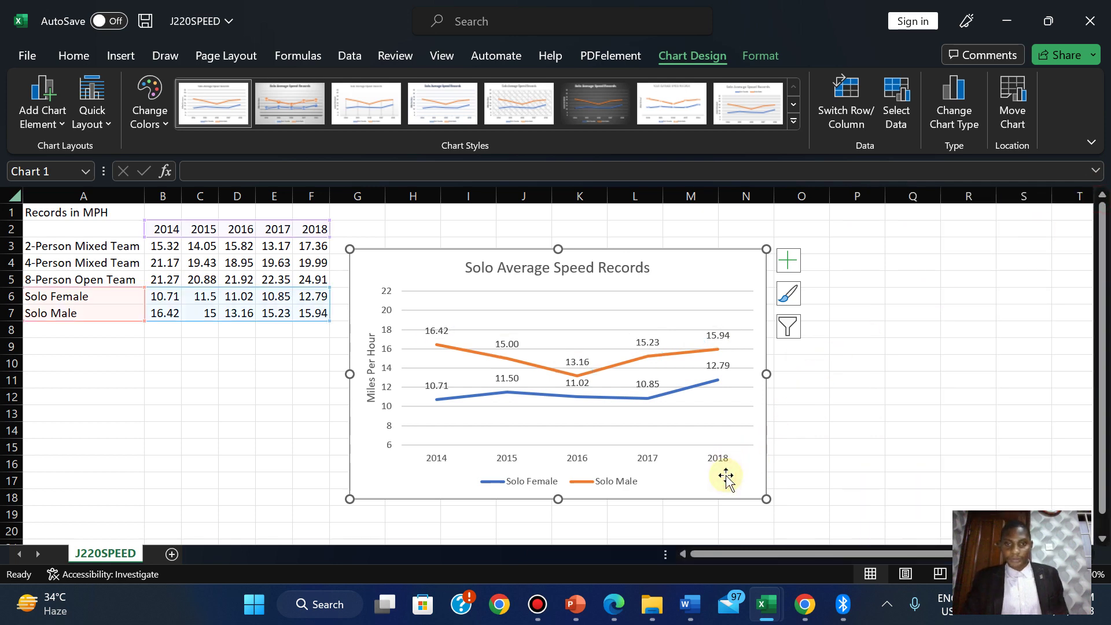
pyautogui.click(614, 604)
pyautogui.moveTo(158, 176); pyautogui.dragTo(982, 346)
pyautogui.moveTo(1010, 248)
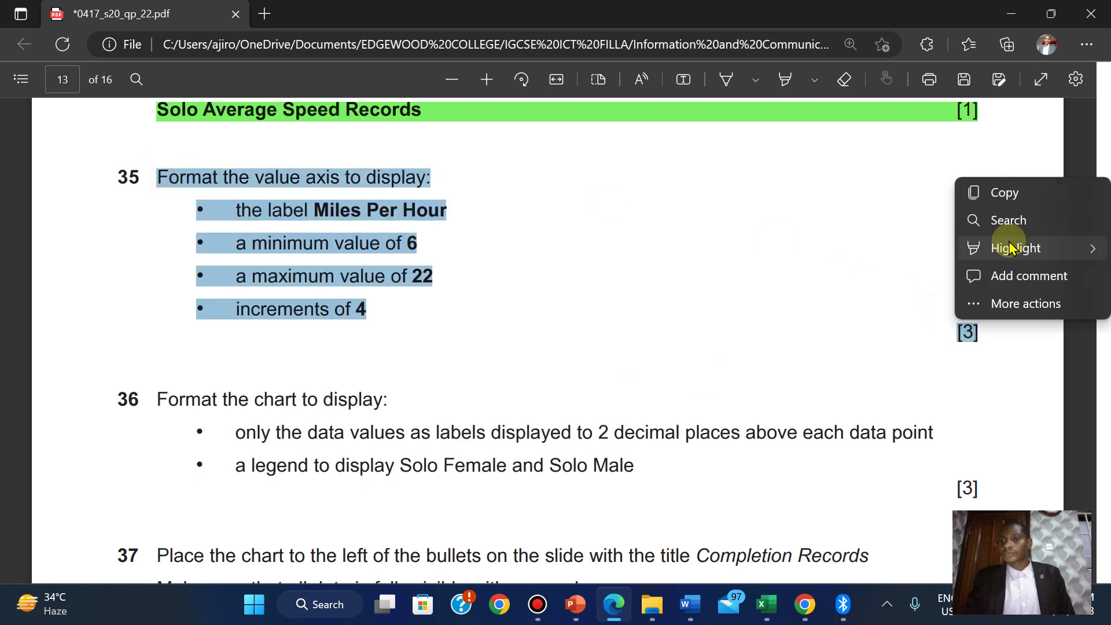
pyautogui.click(868, 280)
pyautogui.scroll(1, 869, 281)
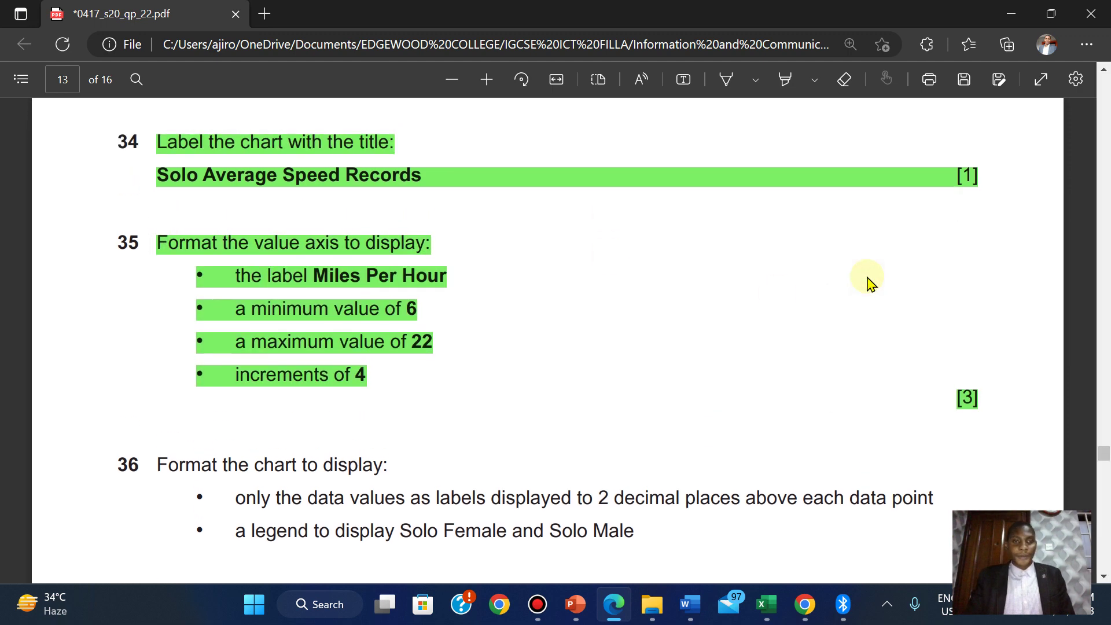
pyautogui.scroll(-3, 869, 281)
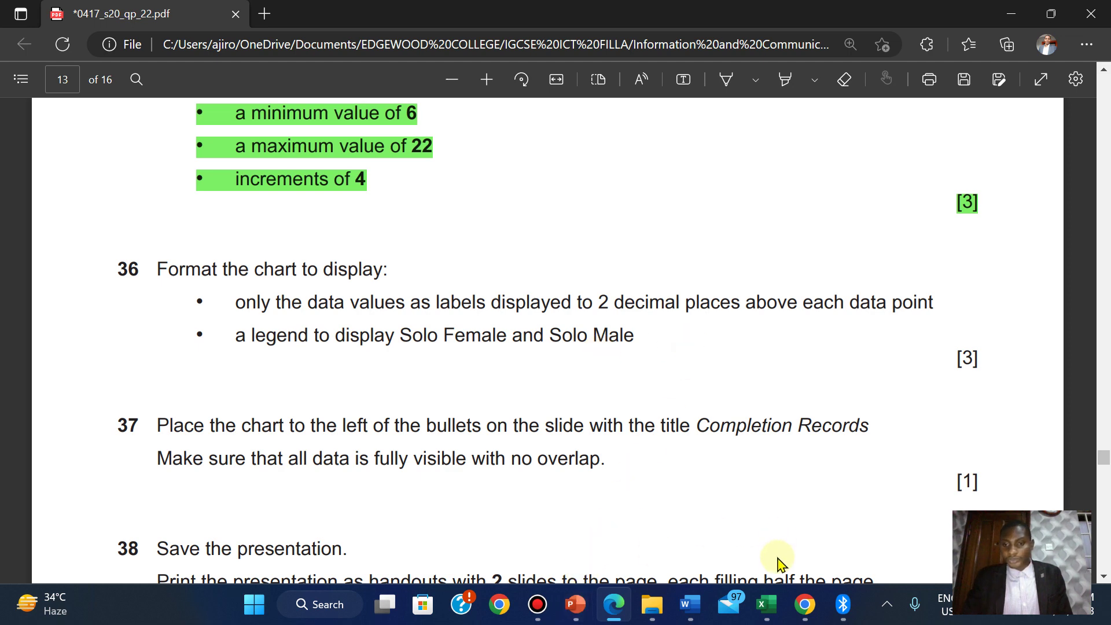
# Highlight question 36 and its bullet points in green.
pyautogui.moveTo(765, 603)
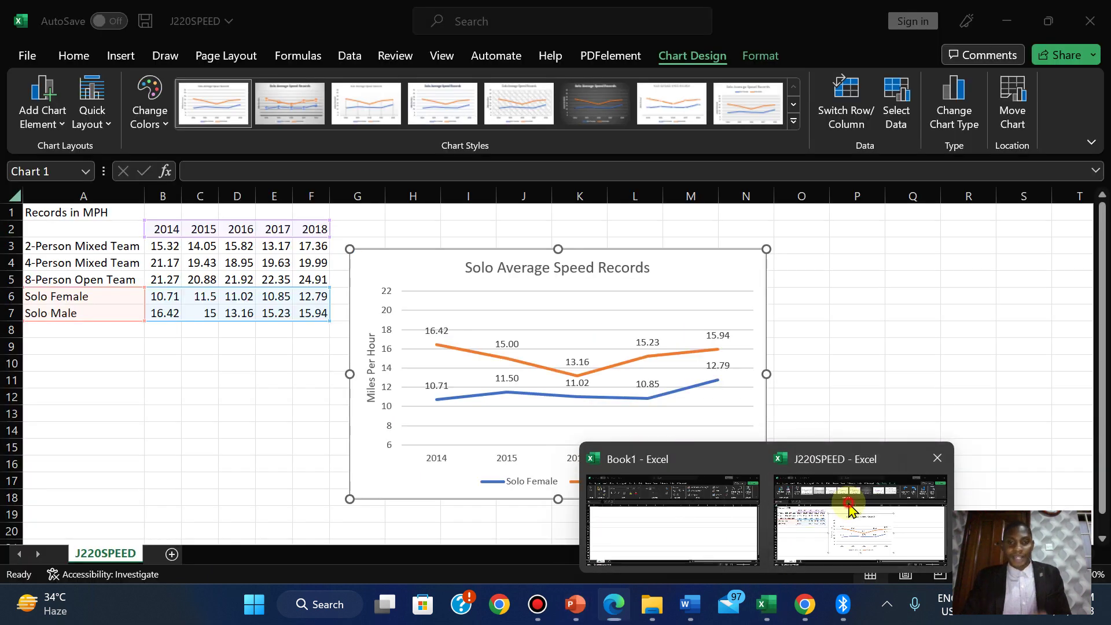
pyautogui.click(848, 503)
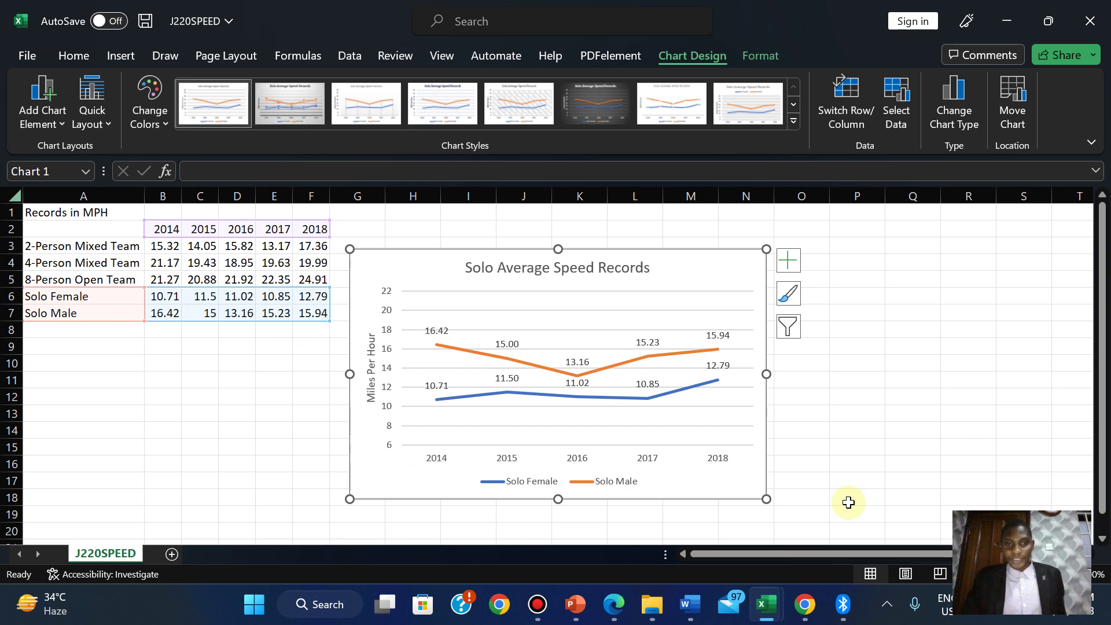
pyautogui.click(610, 618)
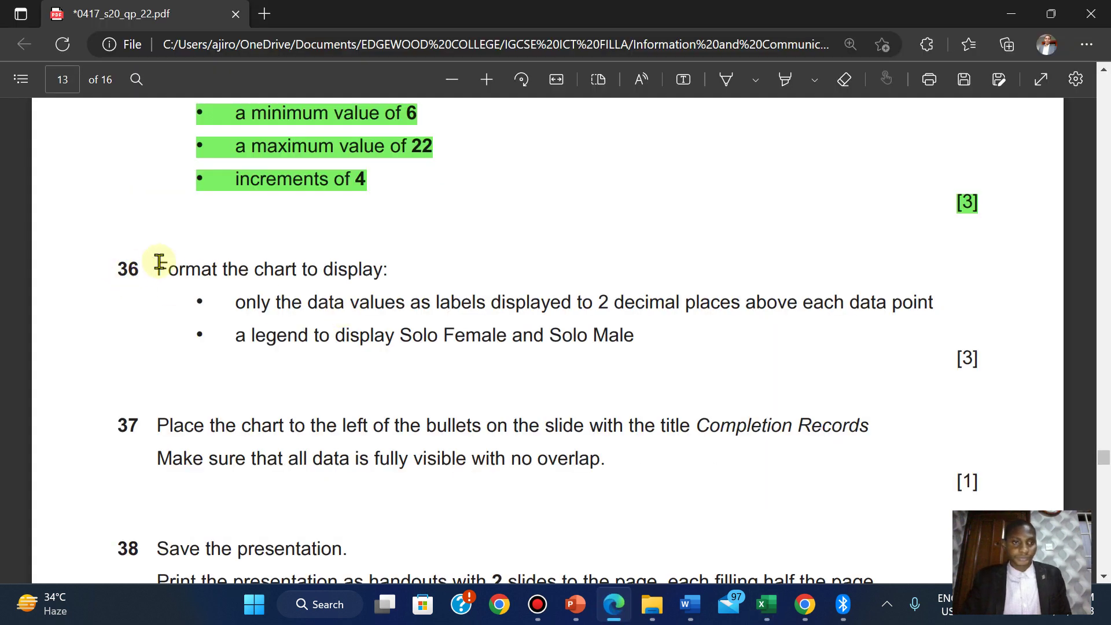
pyautogui.moveTo(161, 266); pyautogui.dragTo(978, 357)
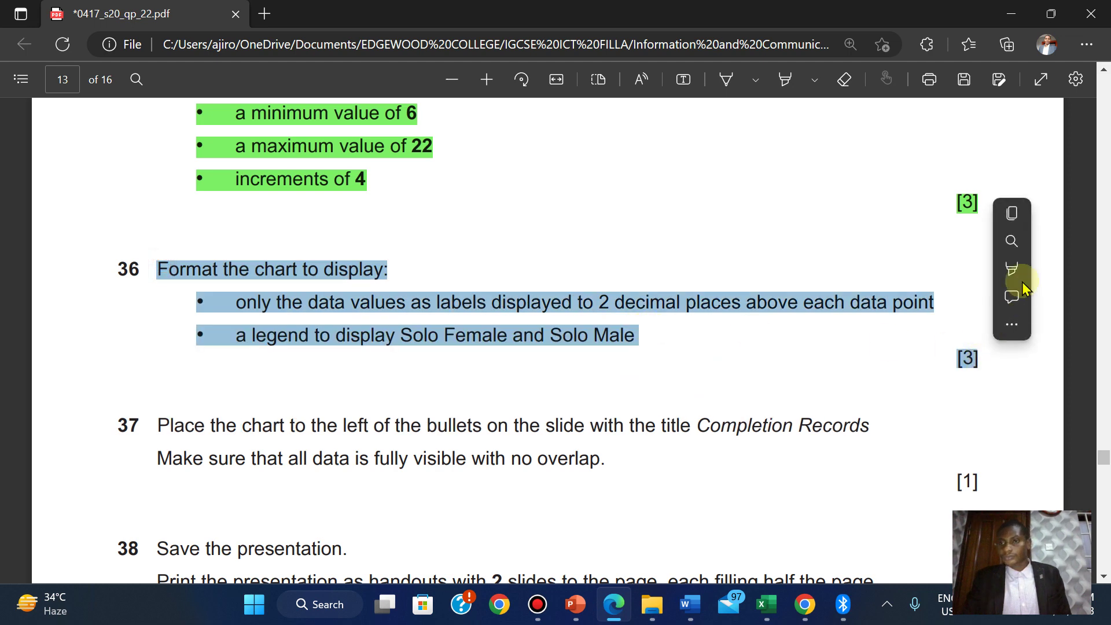
pyautogui.moveTo(1017, 269)
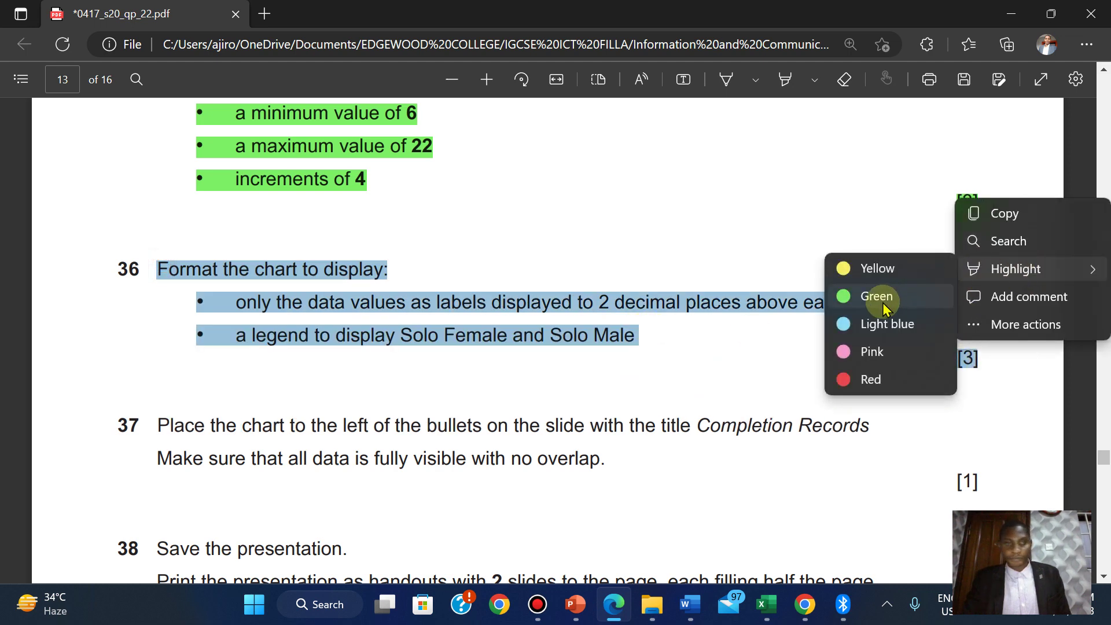
pyautogui.click(884, 310)
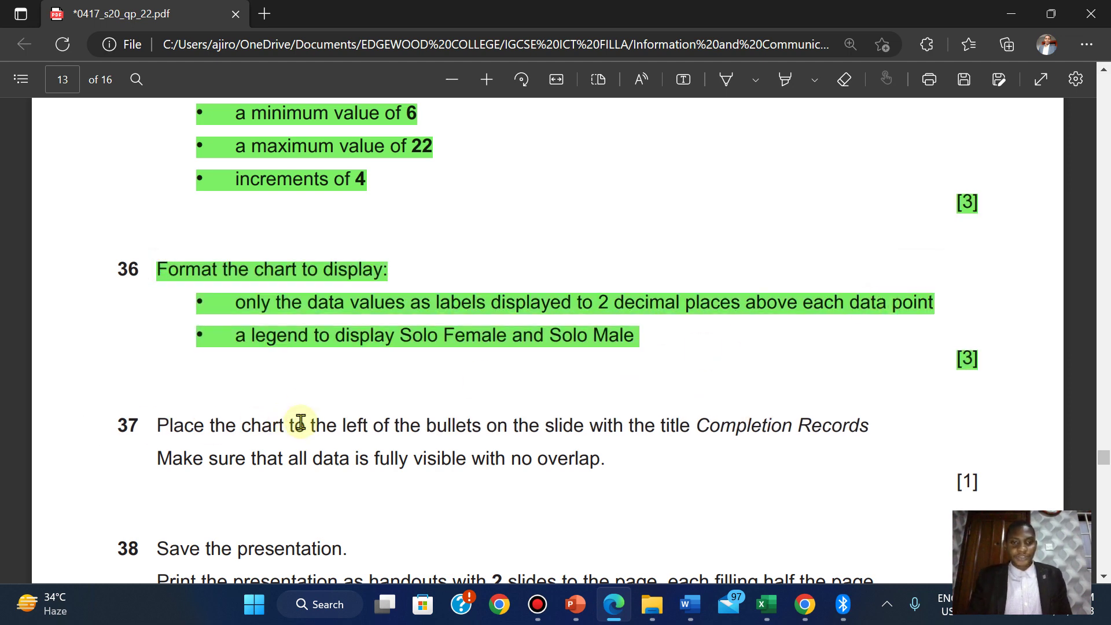
pyautogui.scroll(-3, 300, 421)
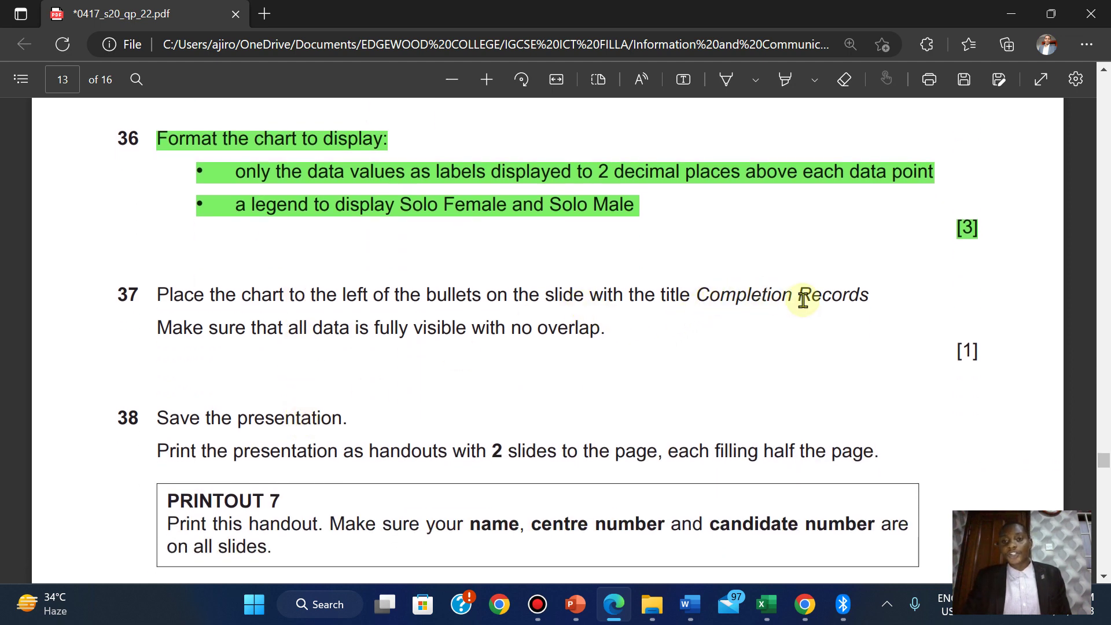
# Save the J220SPEED workbook and copy the Solo Average Speed Records line chart.
pyautogui.moveTo(767, 604)
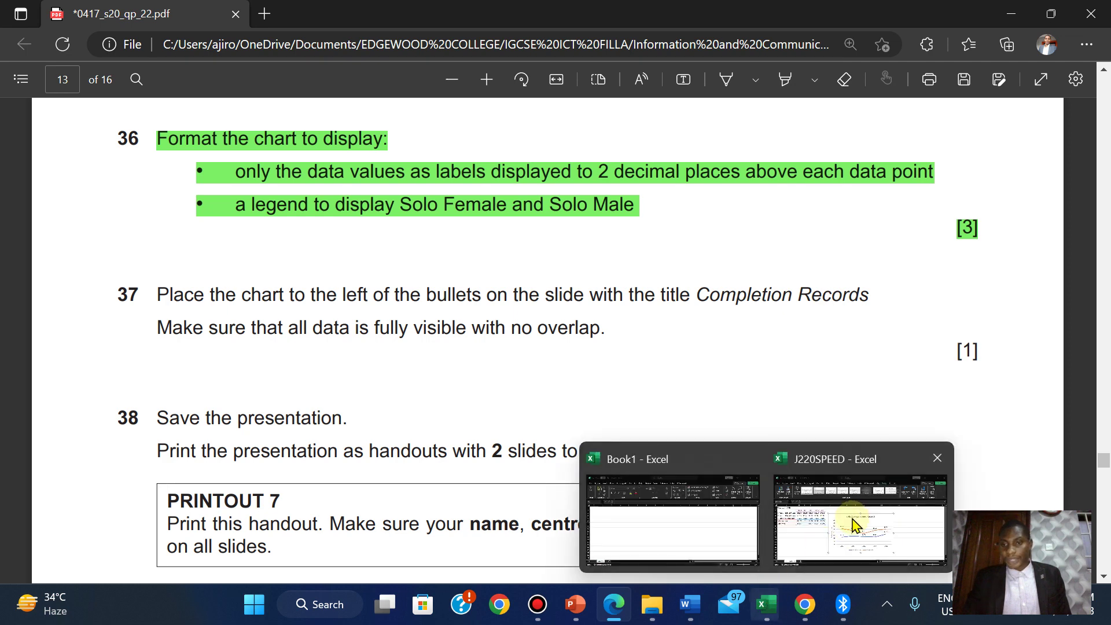
pyautogui.click(854, 517)
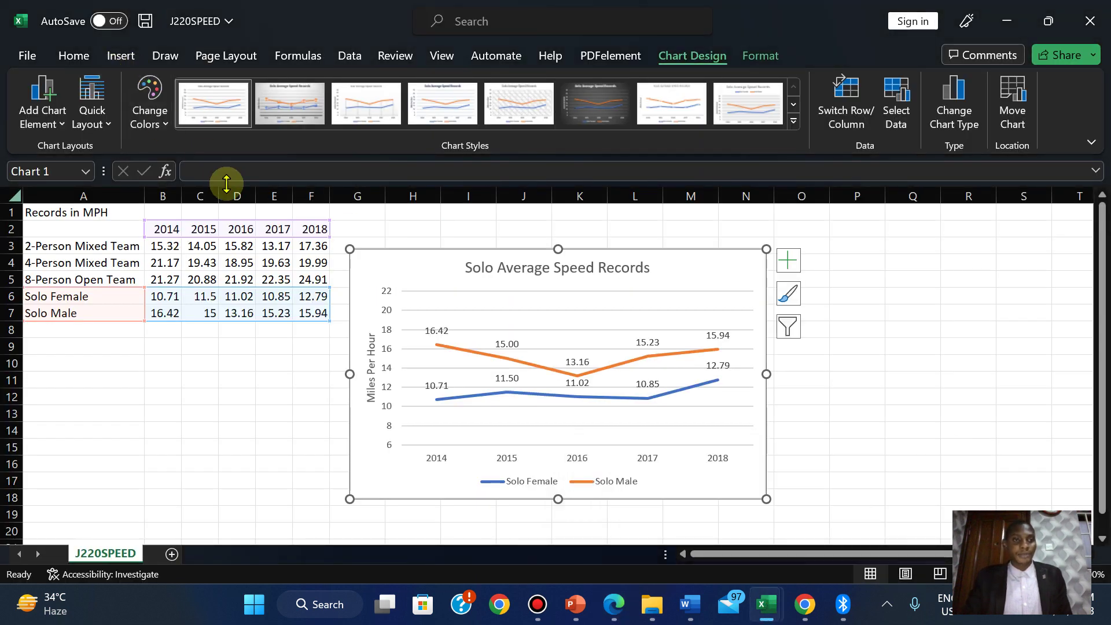
pyautogui.click(27, 56)
pyautogui.click(67, 254)
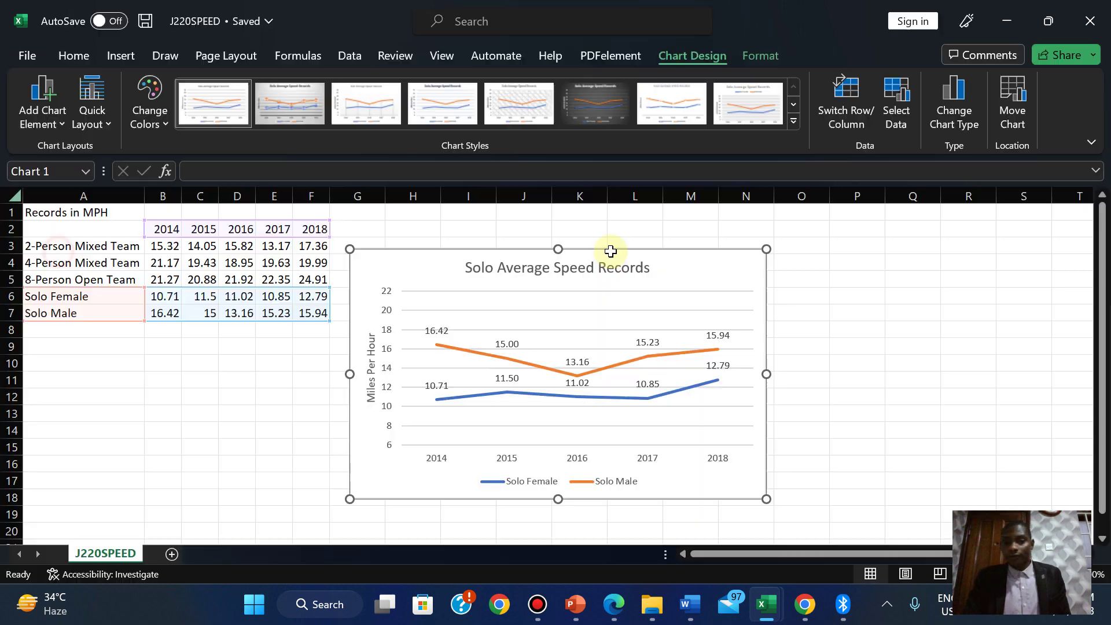
pyautogui.rightClick(685, 263)
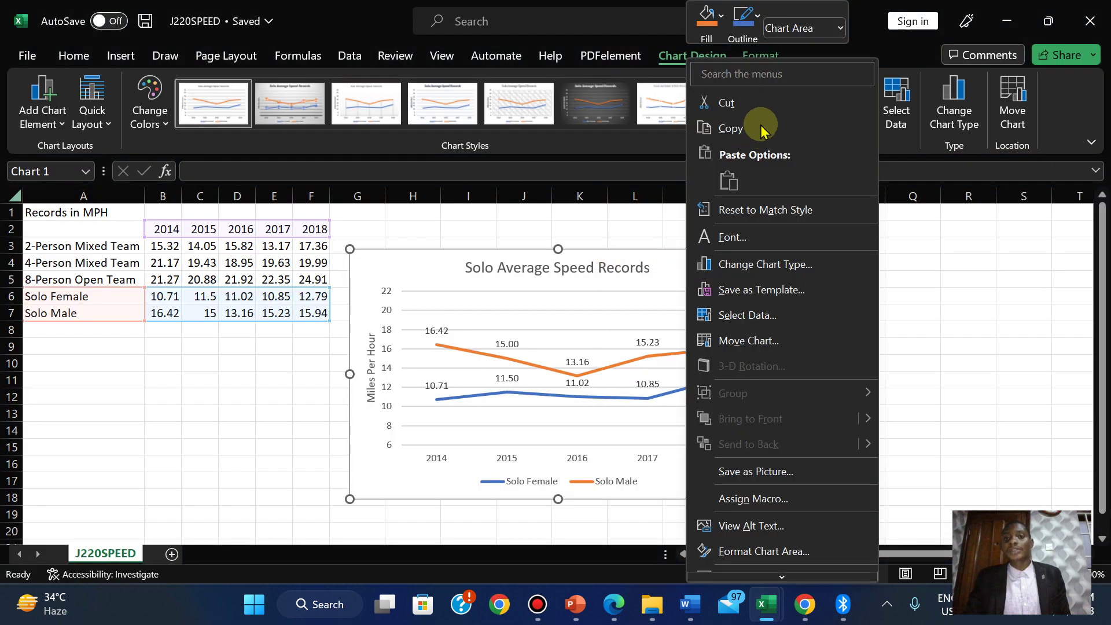
pyautogui.click(740, 139)
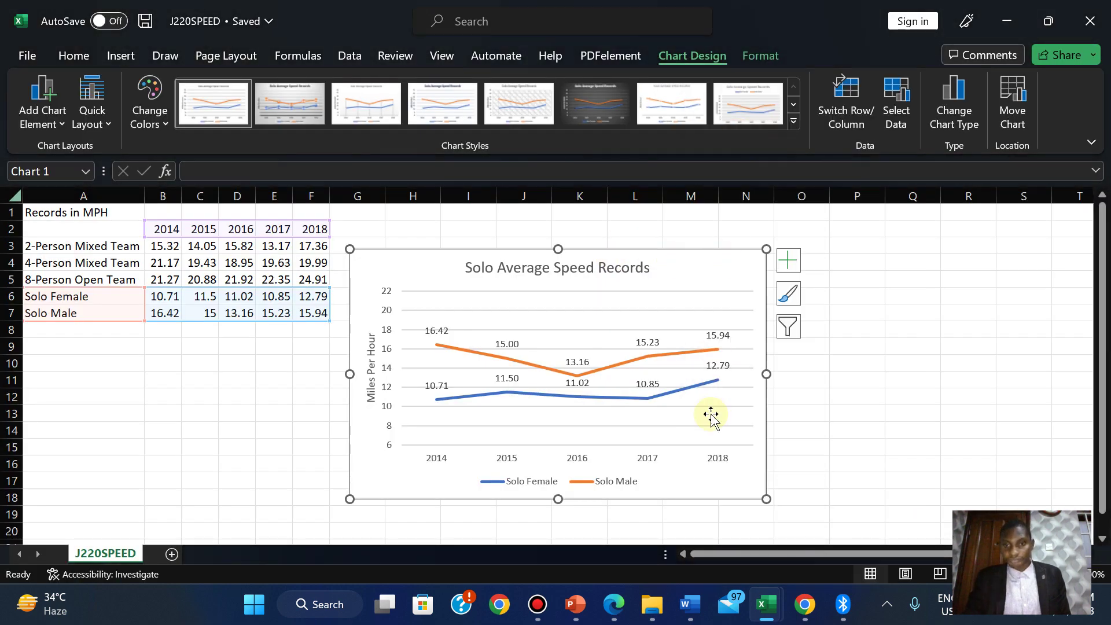
# In Presentation7, narrow slide 4's Completion Records bullet placeholder from the left into the right half.
pyautogui.moveTo(572, 614)
pyautogui.click(660, 539)
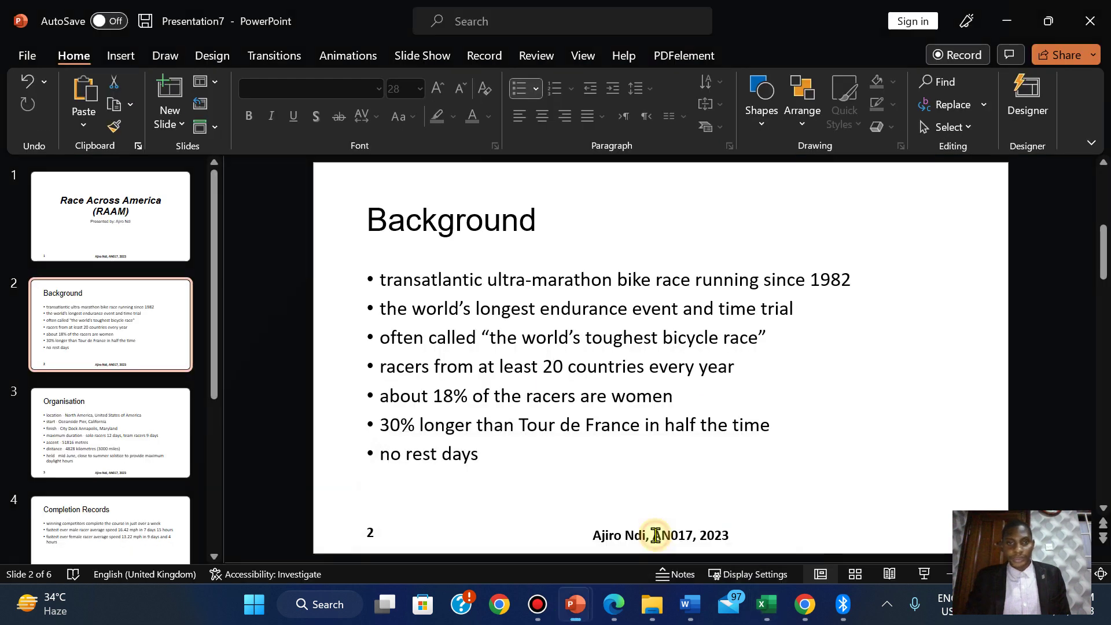
pyautogui.moveTo(216, 315); pyautogui.dragTo(231, 461)
pyautogui.click(91, 268)
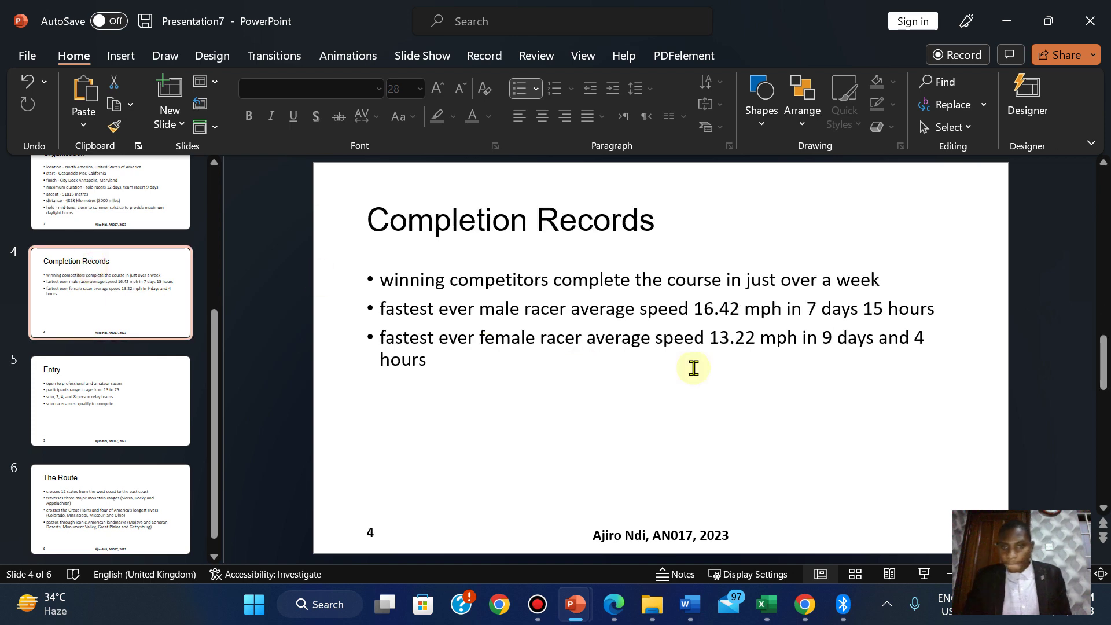
pyautogui.click(629, 615)
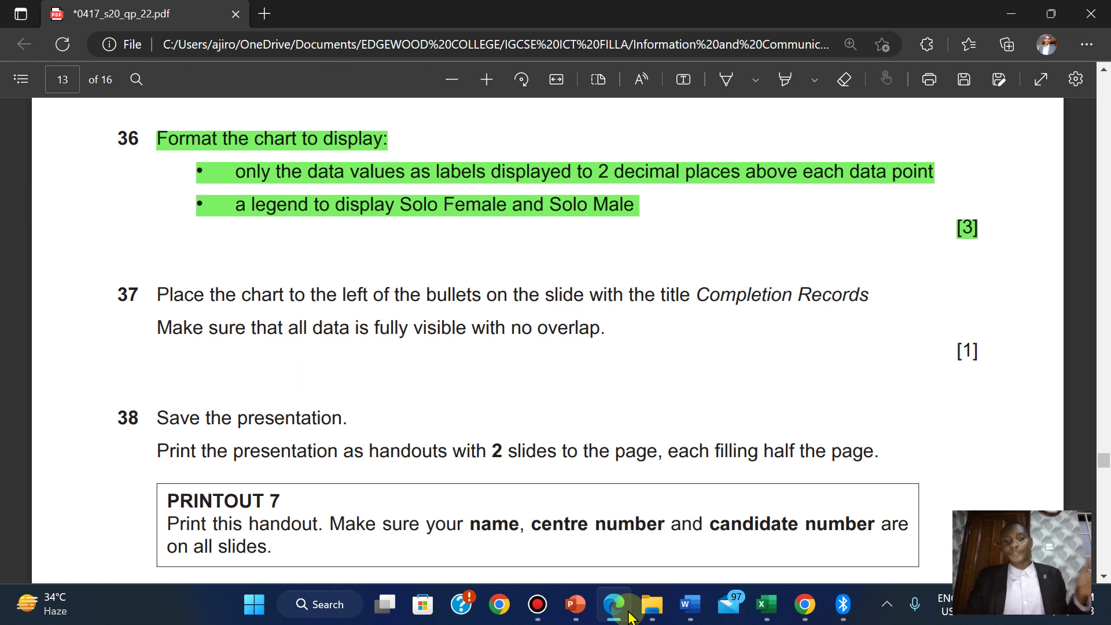
pyautogui.hotkey('alt', 'Tab')
pyautogui.click(460, 316)
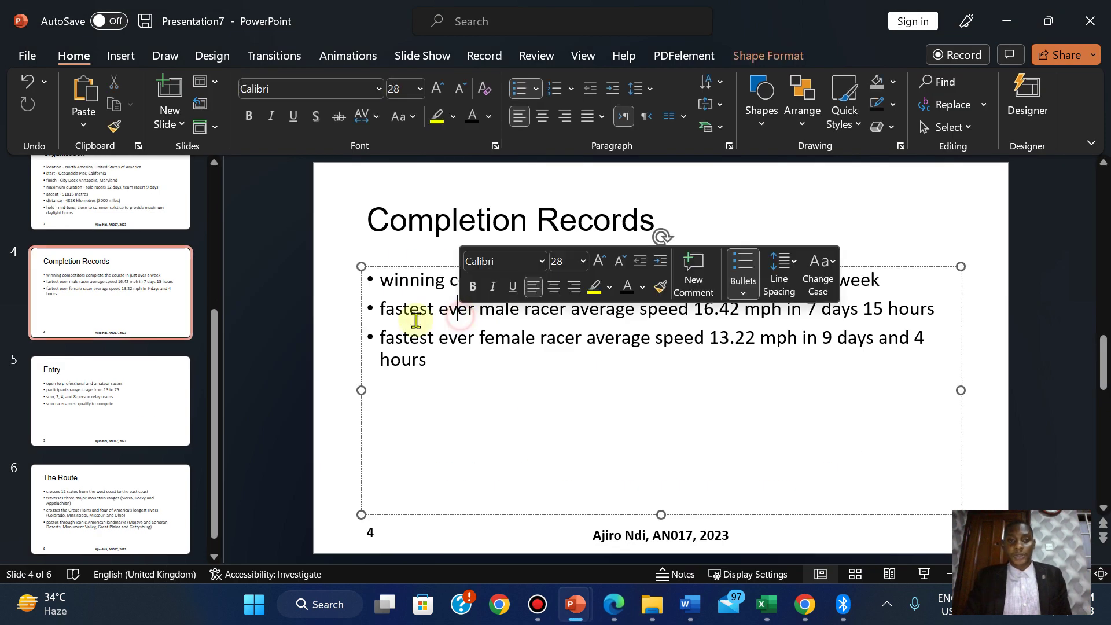
pyautogui.moveTo(360, 389); pyautogui.dragTo(629, 382)
# Paste the Solo Average Speed Records chart, move it left of the bullets and enlarge it.
pyautogui.click(461, 346)
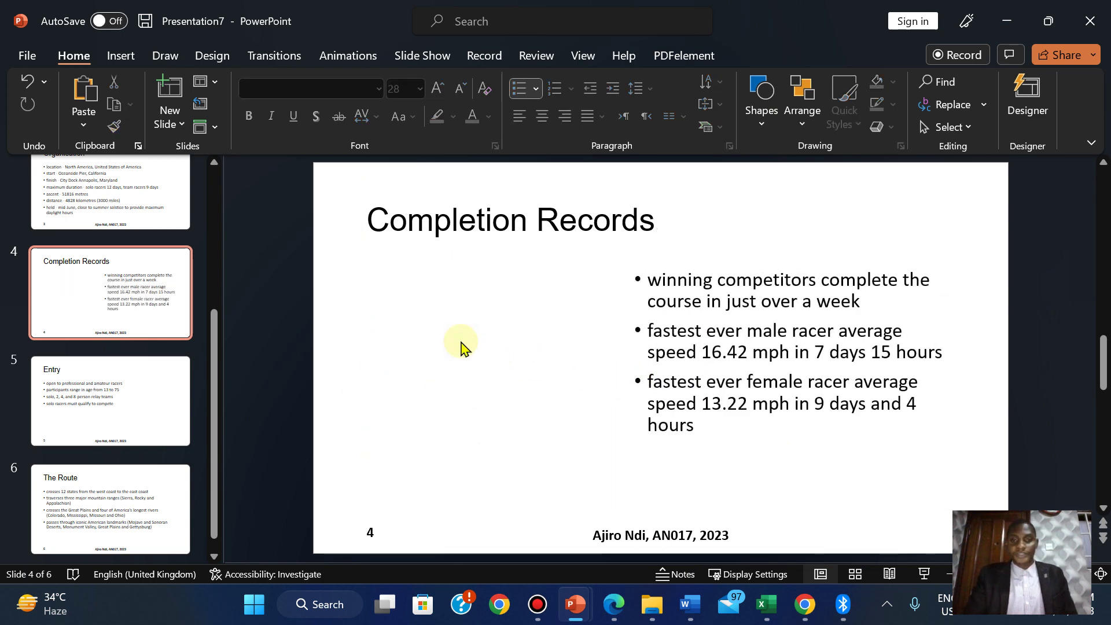
pyautogui.hotkey('ctrl', 'v')
pyautogui.moveTo(598, 287); pyautogui.dragTo(407, 296)
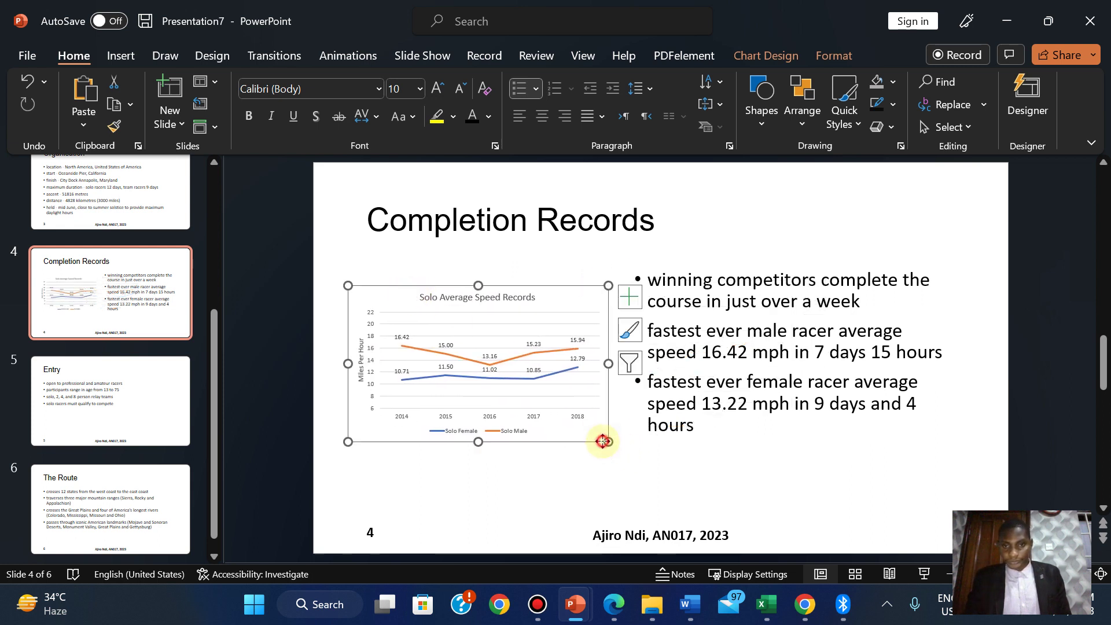
pyautogui.moveTo(605, 442); pyautogui.dragTo(624, 453)
# Shift the bullet text box right and down, then enlarge the chart slightly more and nudge it up.
pyautogui.click(724, 342)
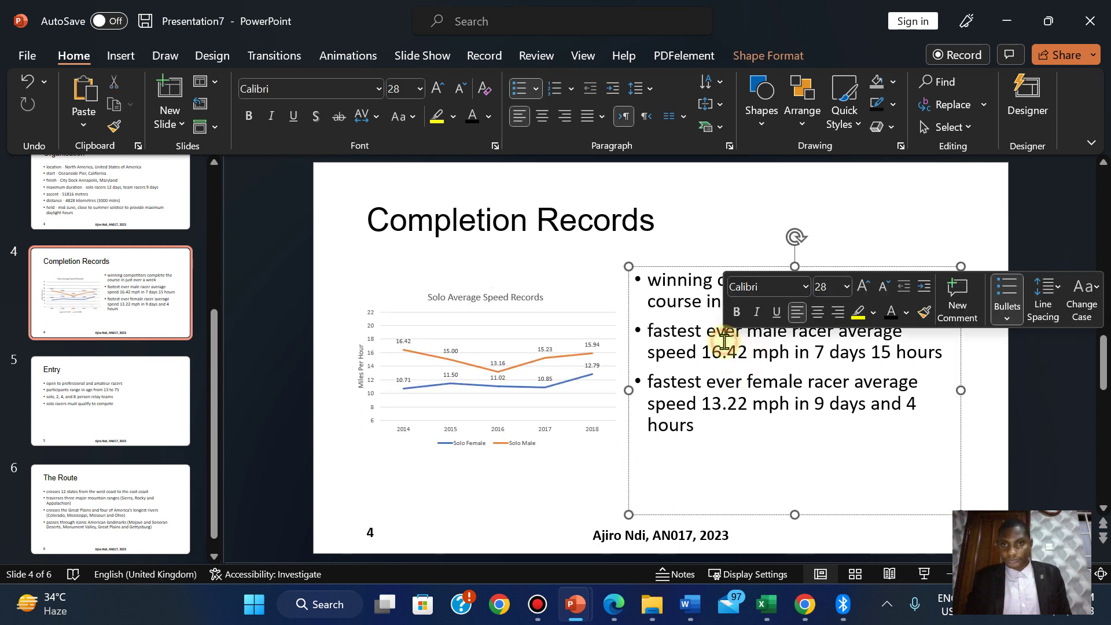
pyautogui.moveTo(700, 269); pyautogui.dragTo(711, 275)
pyautogui.click(596, 379)
pyautogui.click(588, 479)
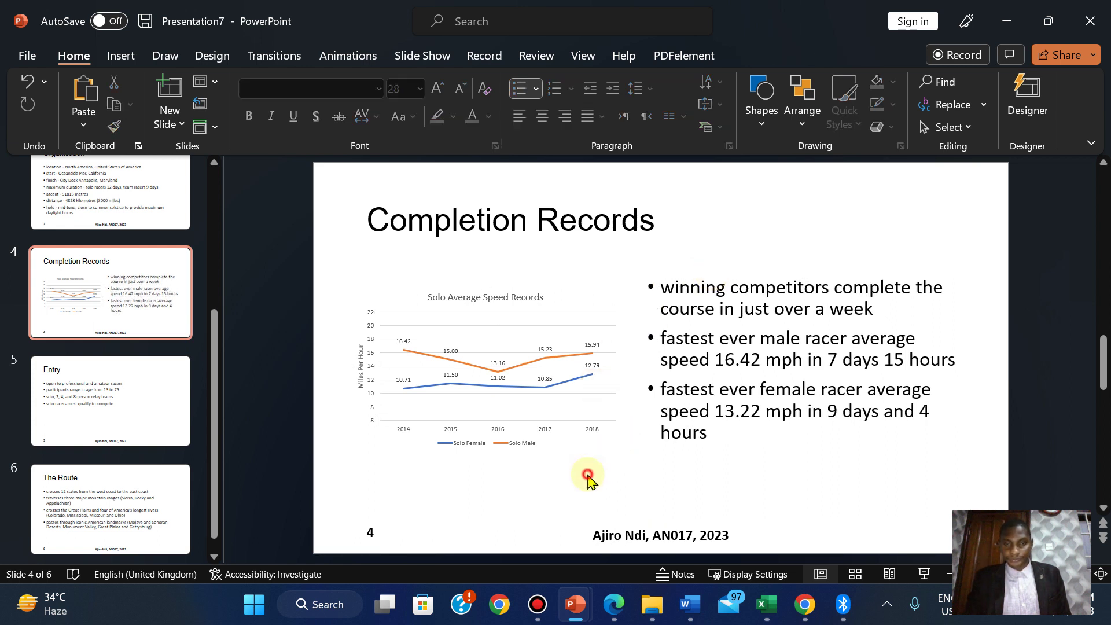
pyautogui.click(578, 441)
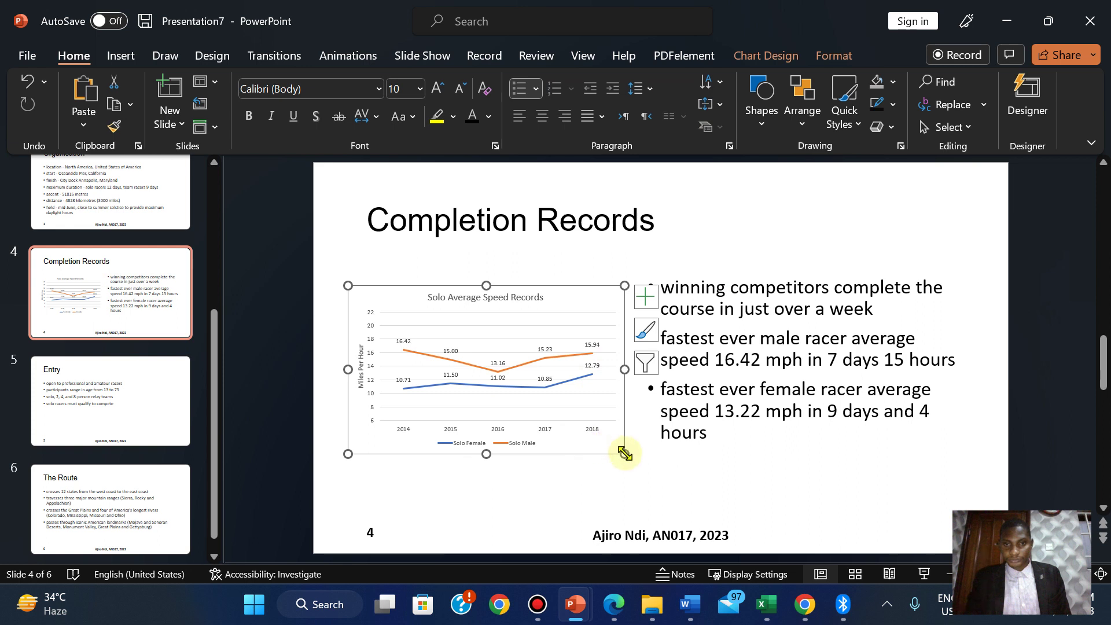
pyautogui.moveTo(628, 456); pyautogui.dragTo(637, 461)
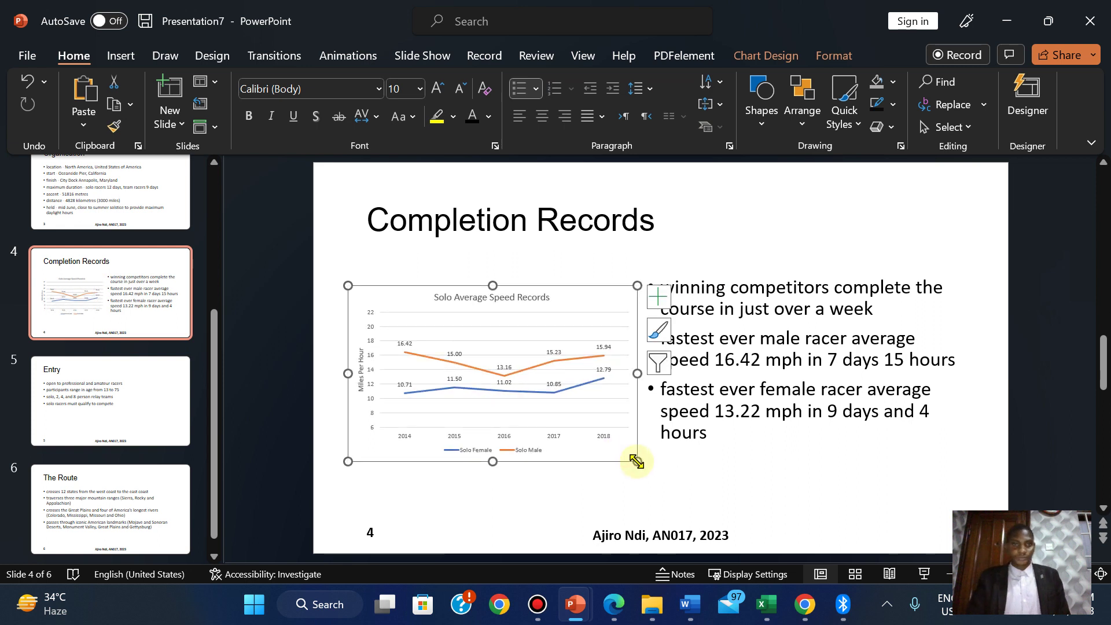
pyautogui.click(656, 471)
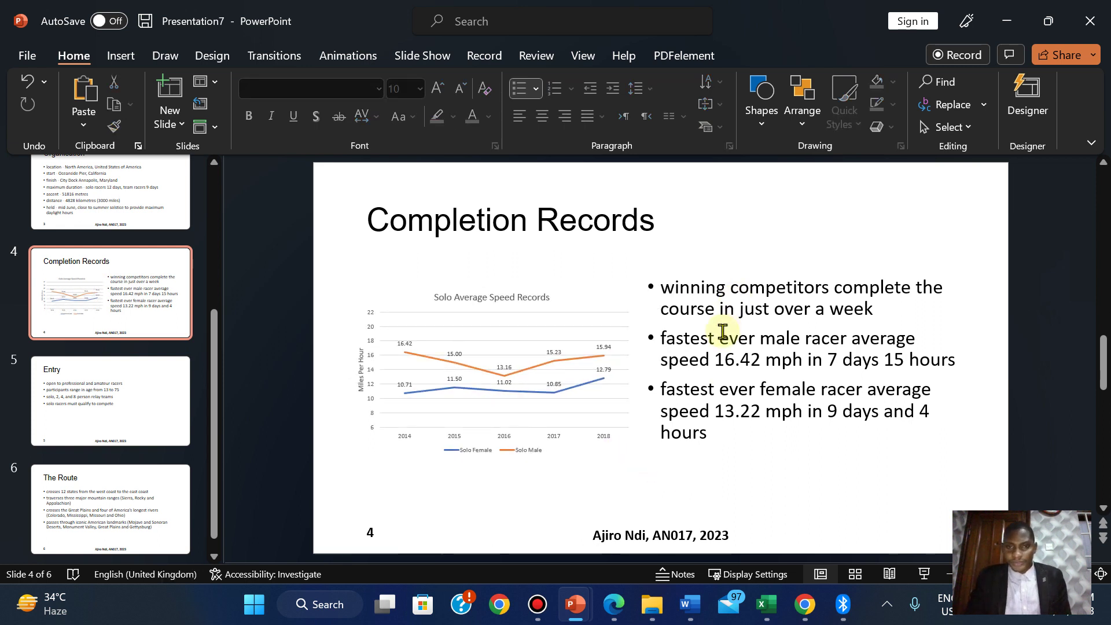
pyautogui.click(585, 308)
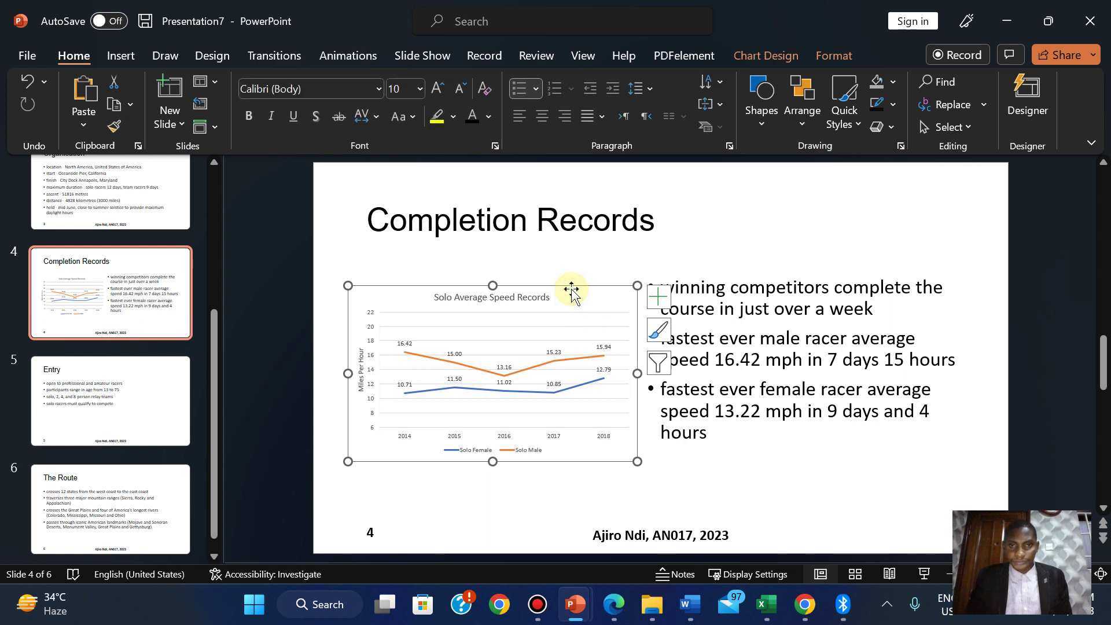
pyautogui.moveTo(572, 289); pyautogui.dragTo(572, 290)
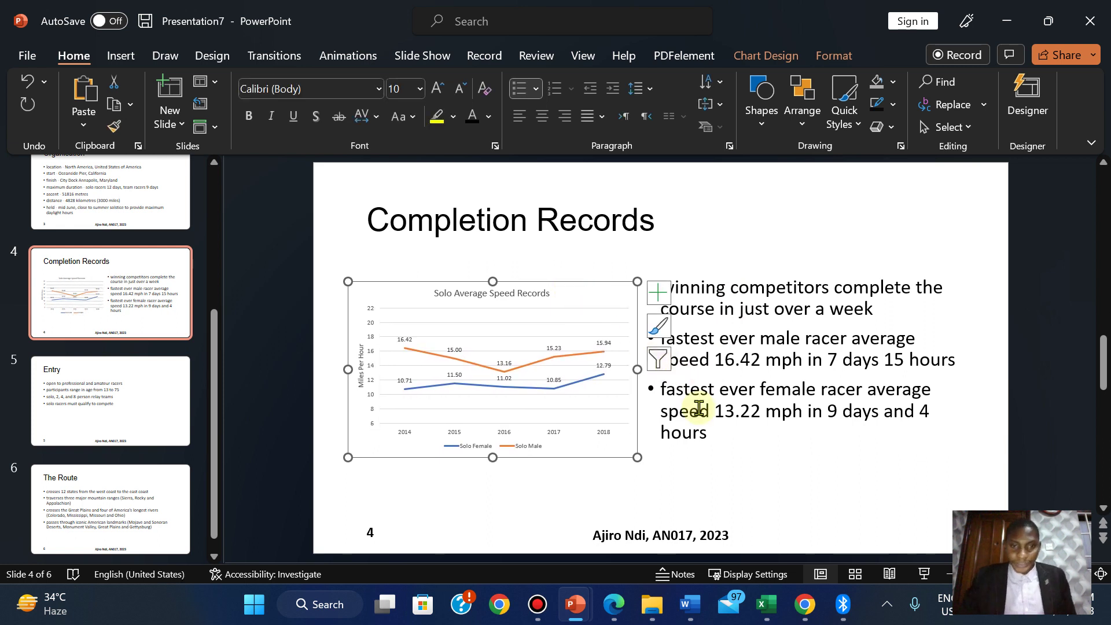
pyautogui.click(715, 496)
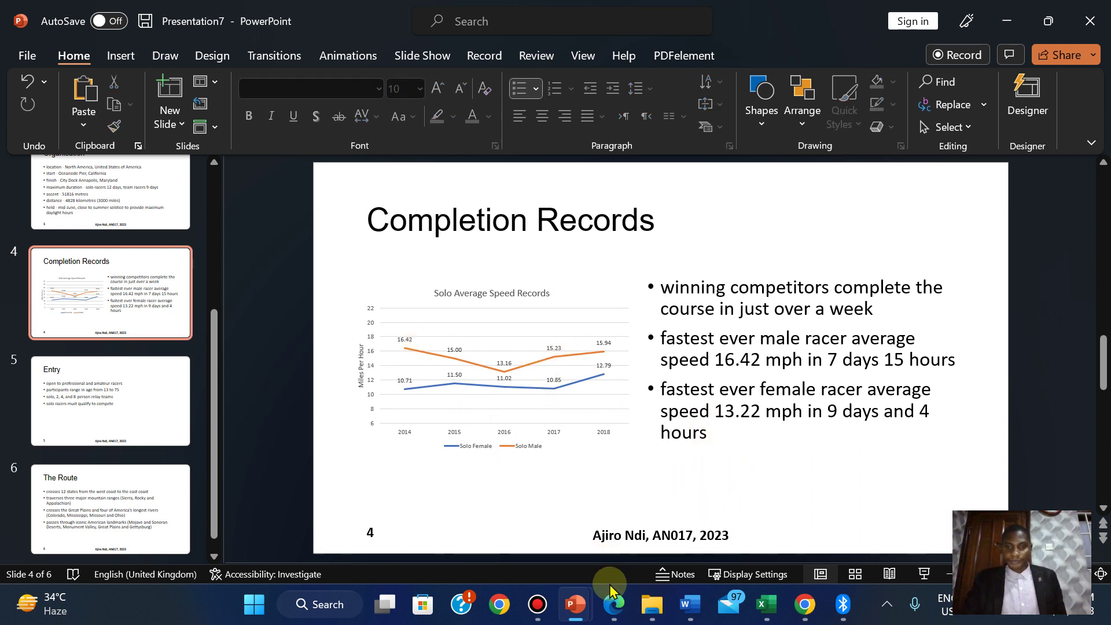
# Check the exam instructions, then fine-tune the bullet text box's vertical position with arrow-key nudges.
pyautogui.click(618, 608)
pyautogui.click(619, 608)
pyautogui.click(769, 386)
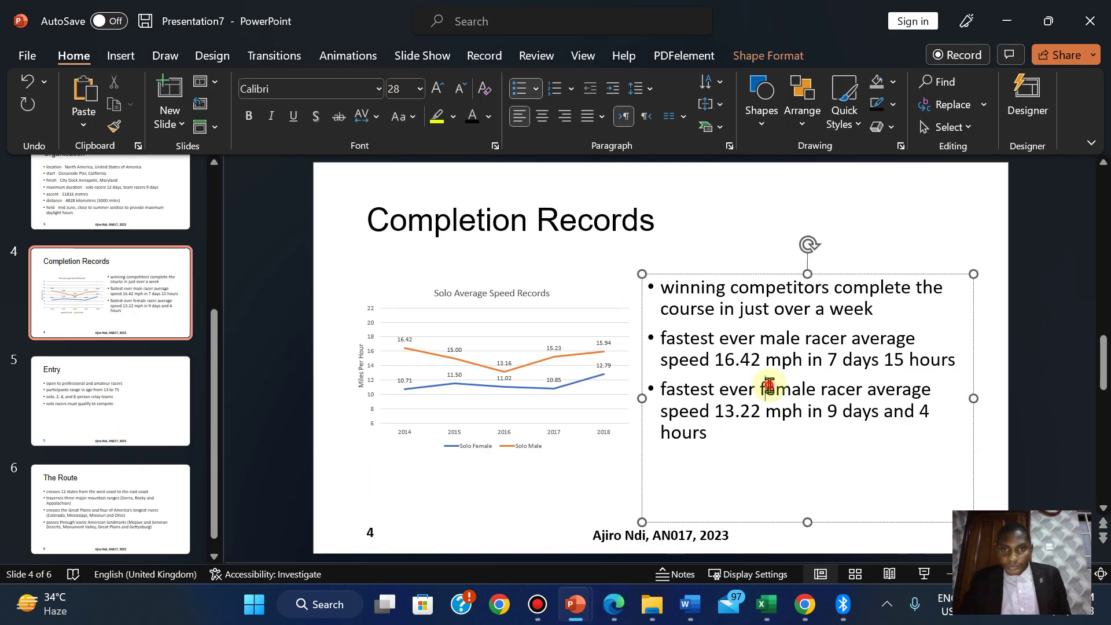
pyautogui.click(699, 274)
pyautogui.press('Down')
pyautogui.press('Down')
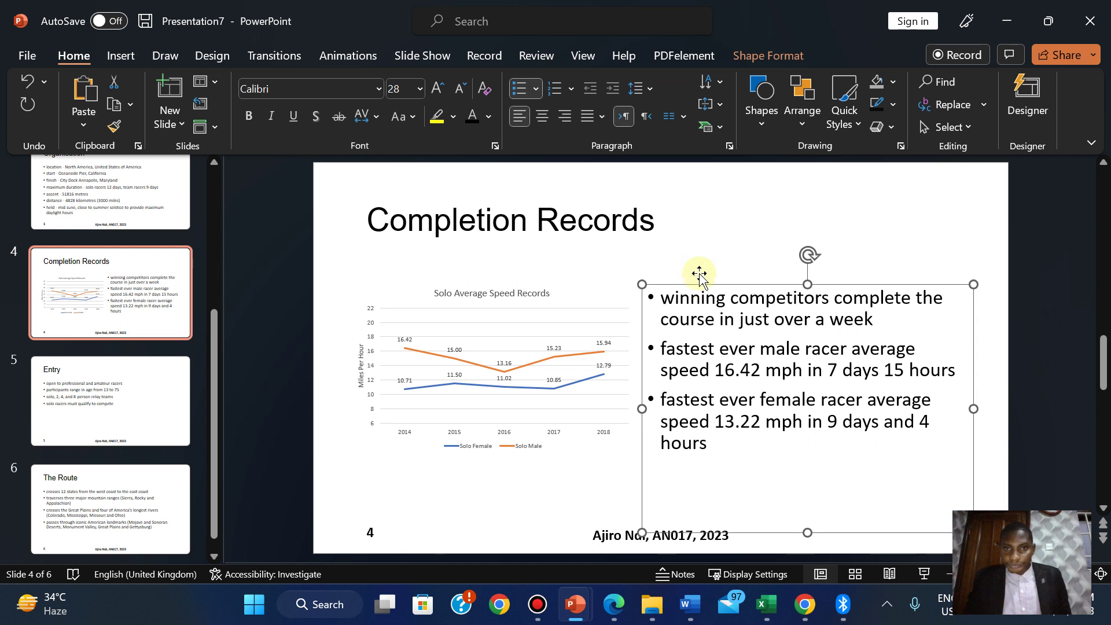
pyautogui.press('Up')
pyautogui.press('Up')
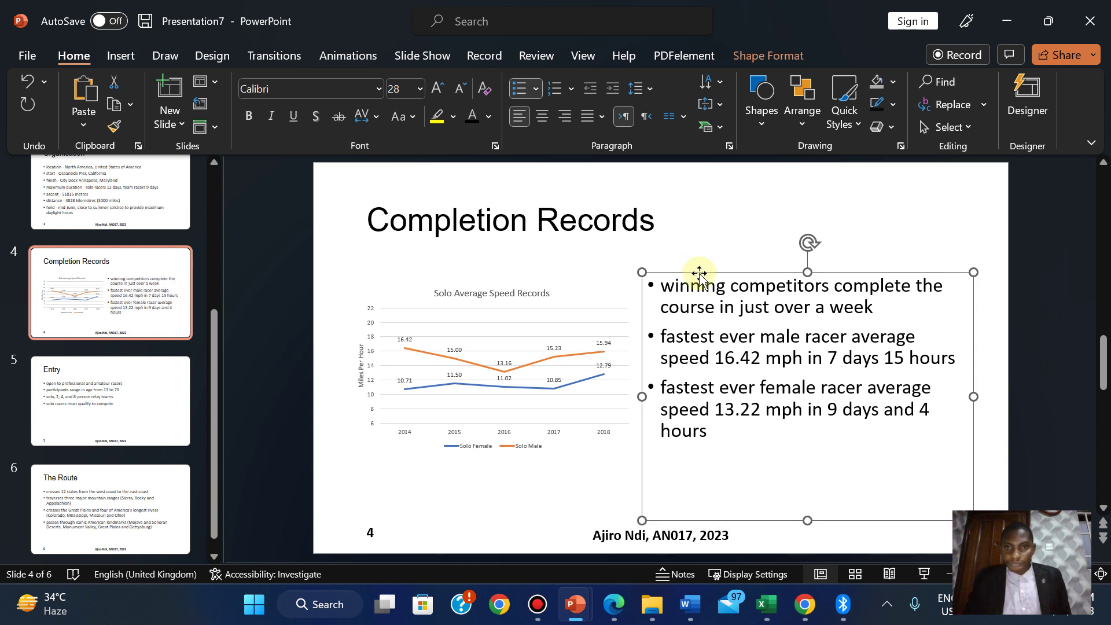
pyautogui.hotkey('ctrl', 'Down')
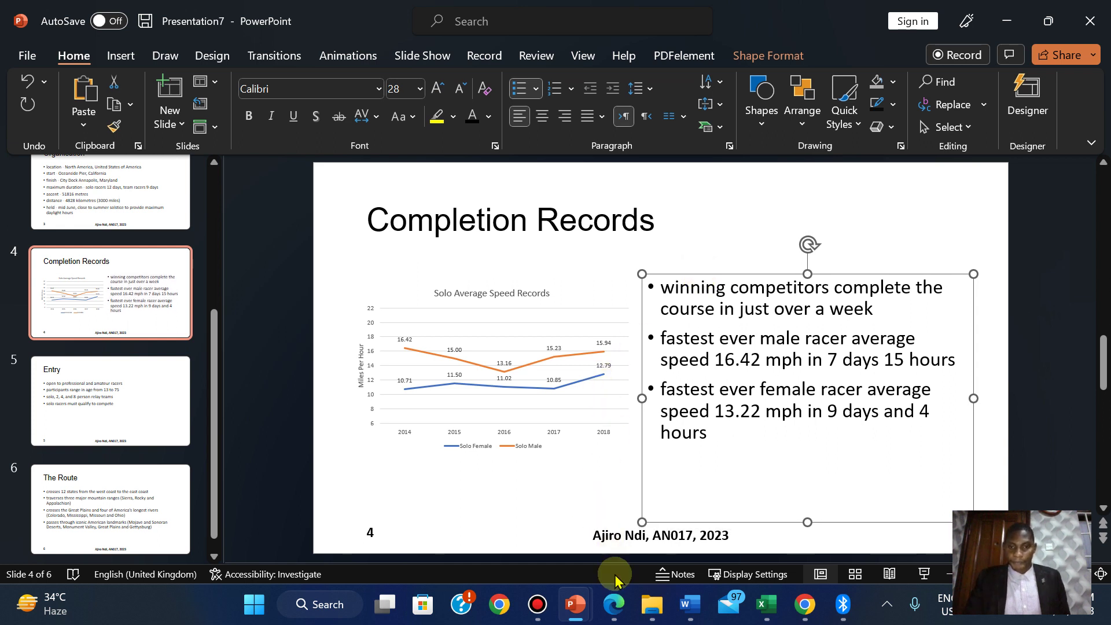
# Highlight the full text of question 37 and its [1] mark in green in the exam PDF.
pyautogui.click(614, 604)
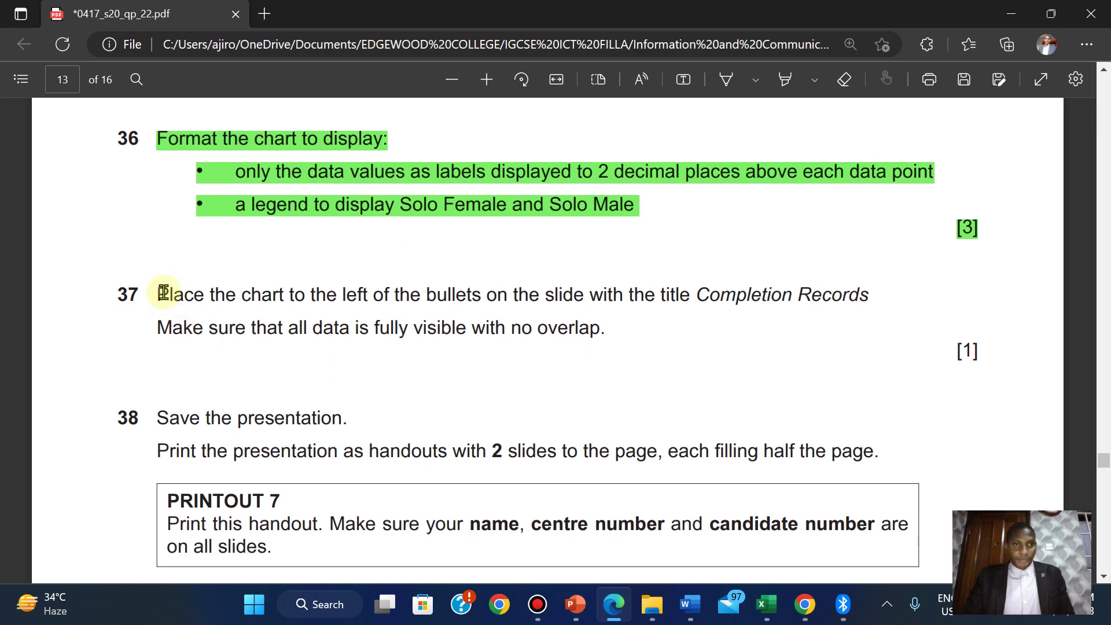
pyautogui.moveTo(164, 293); pyautogui.dragTo(595, 350)
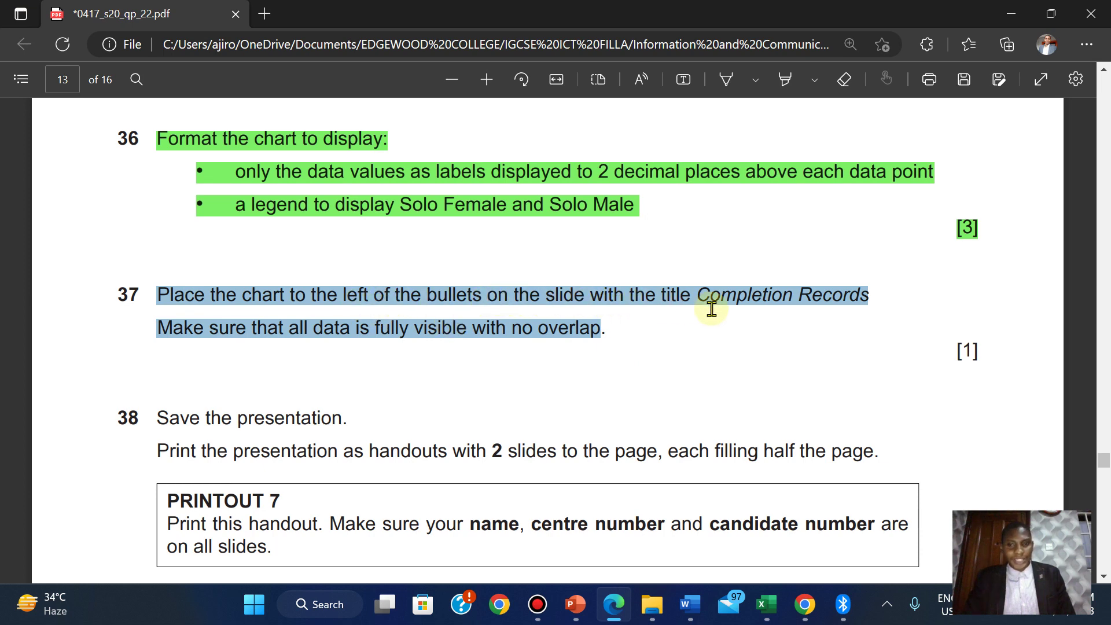
pyautogui.click(206, 319)
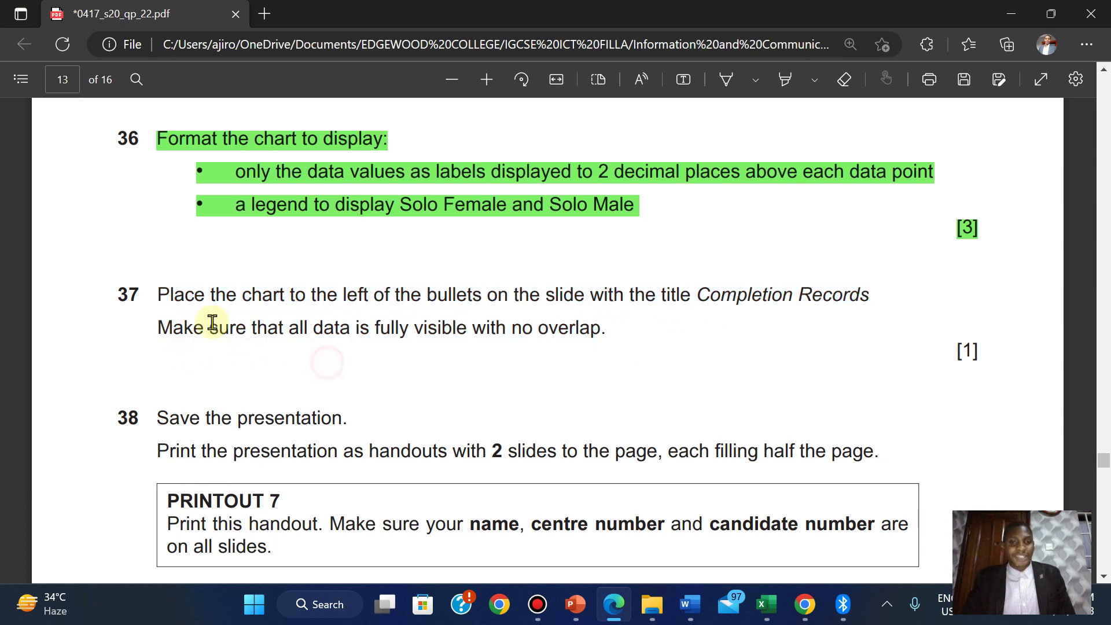
pyautogui.moveTo(155, 294); pyautogui.dragTo(982, 354)
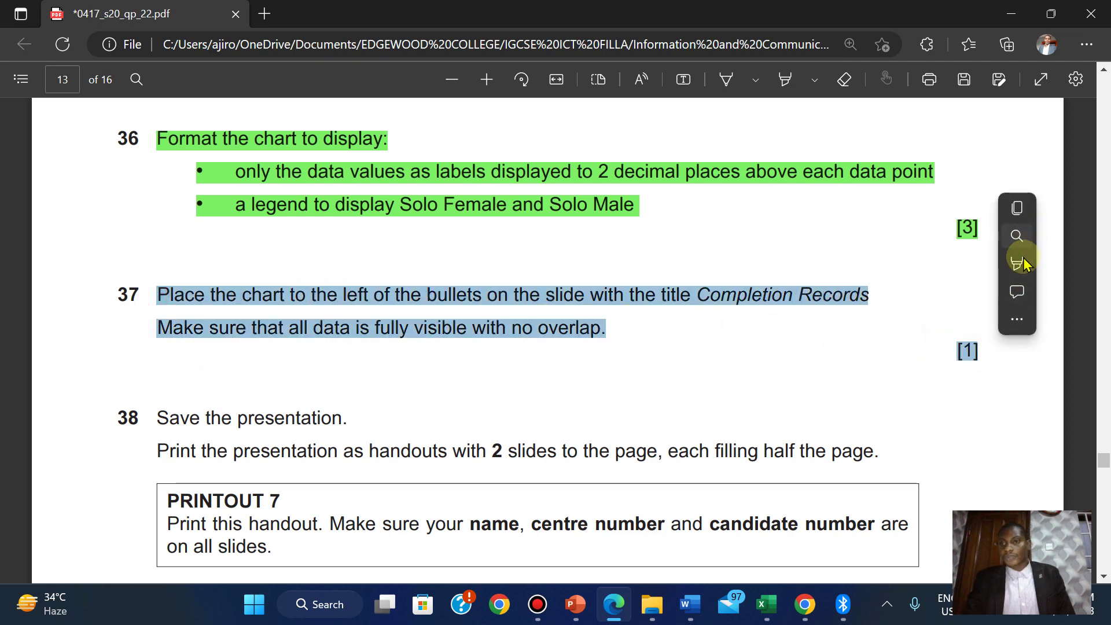
pyautogui.moveTo(1017, 264)
pyautogui.click(856, 289)
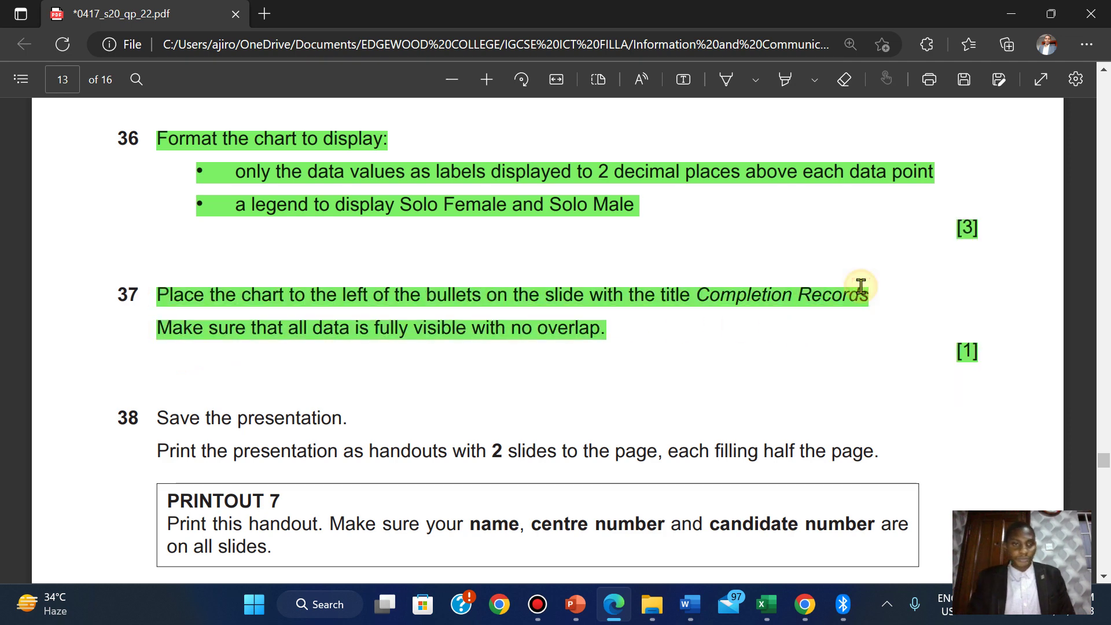
# Bring Presentation7 back to the front, save it, and return to the slide view.
pyautogui.moveTo(574, 606)
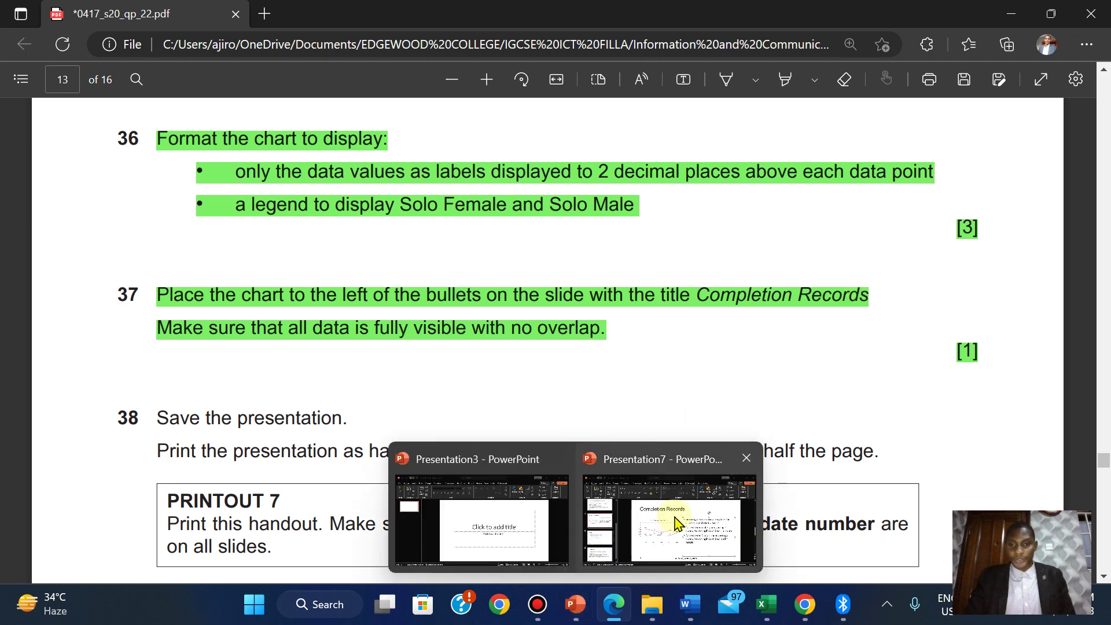
pyautogui.click(663, 530)
pyautogui.click(28, 57)
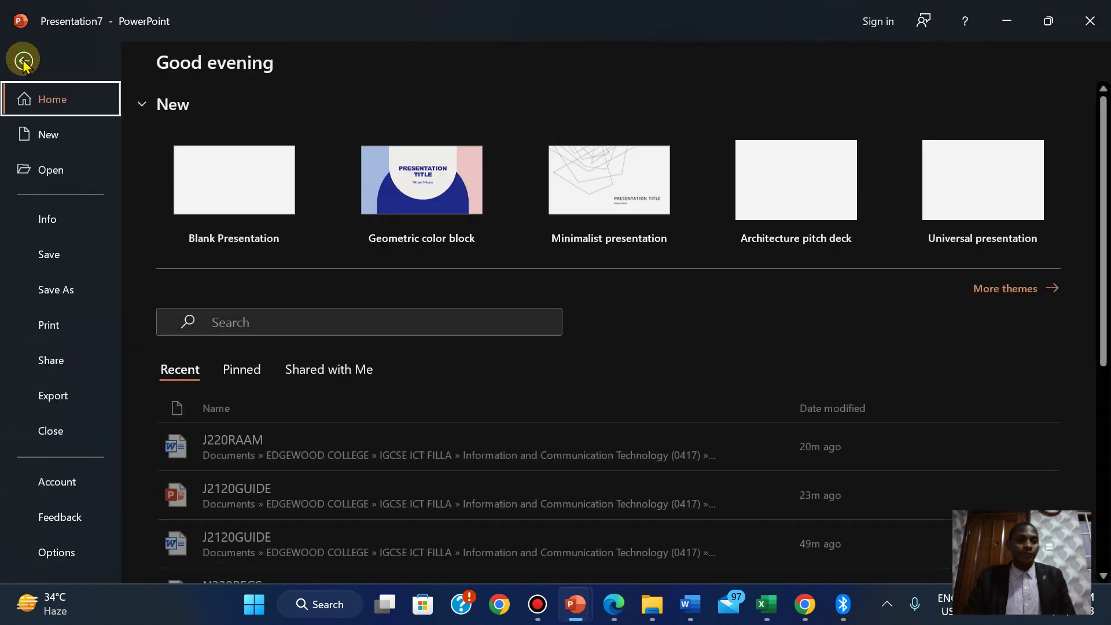
pyautogui.click(50, 260)
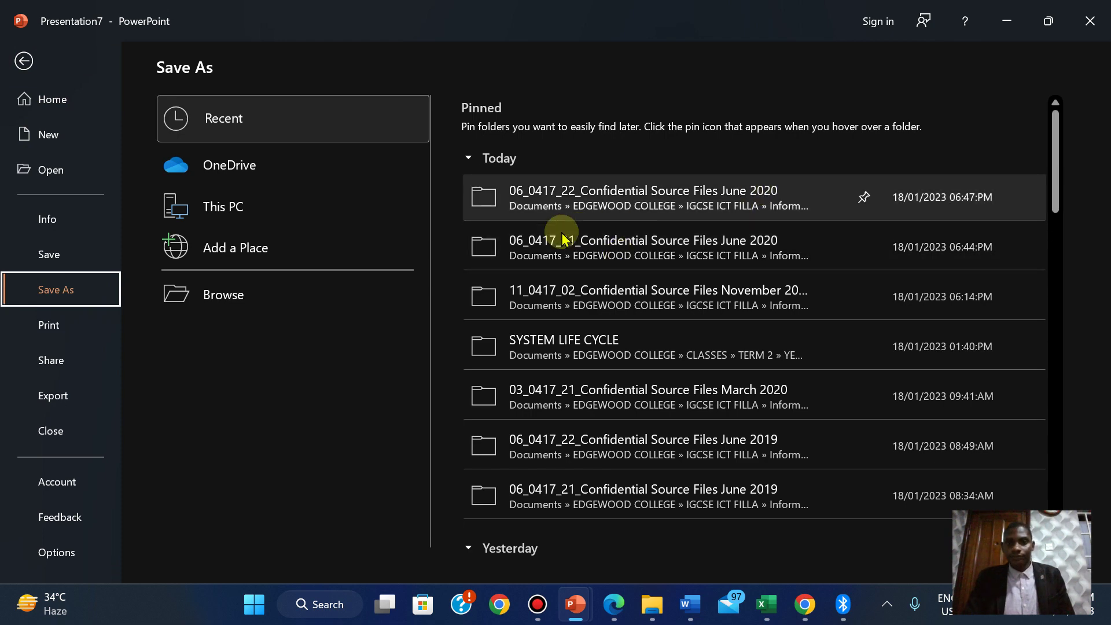
pyautogui.click(22, 62)
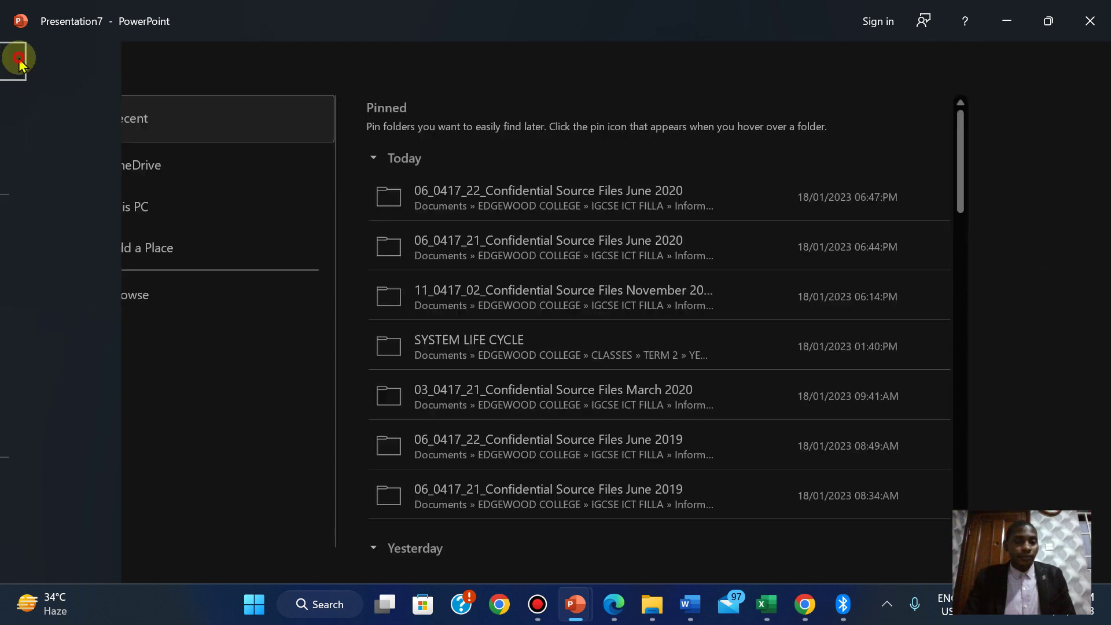
# Copy the file name J220RAAM from question 29 on page 12 and return to PowerPoint.
pyautogui.click(614, 605)
pyautogui.moveTo(1105, 463); pyautogui.dragTo(1103, 439)
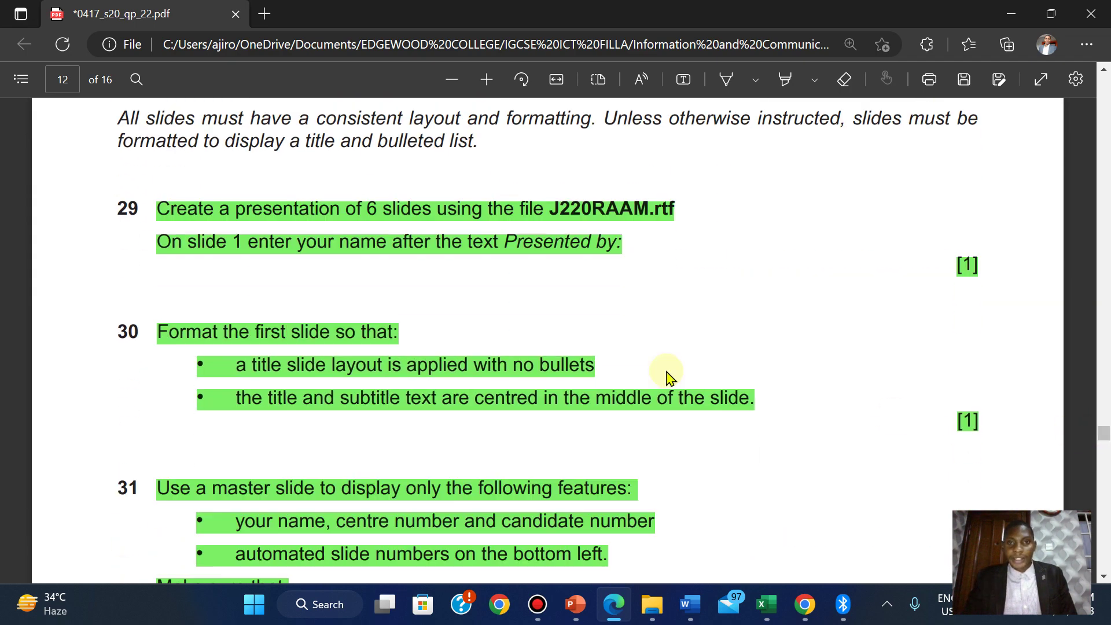
pyautogui.moveTo(551, 210); pyautogui.dragTo(642, 208)
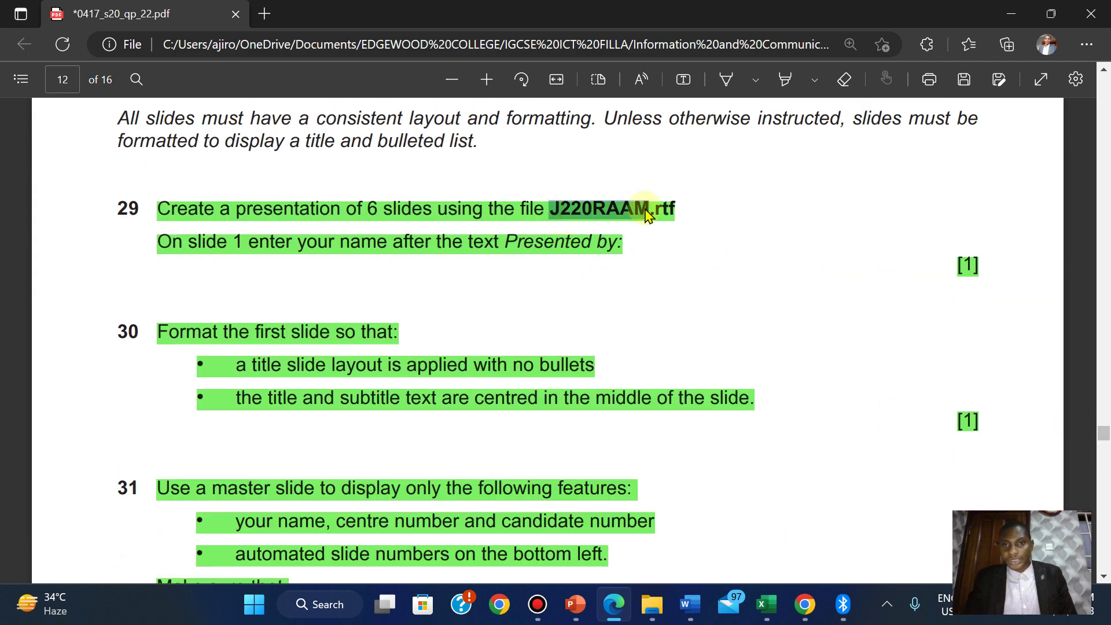
pyautogui.click(675, 74)
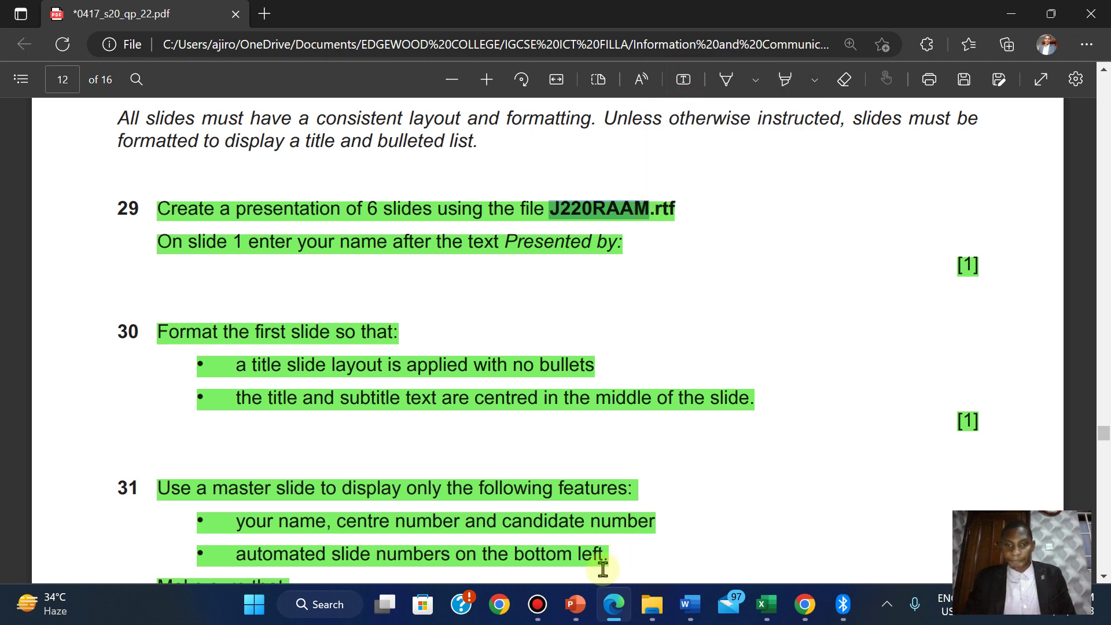
pyautogui.click(575, 604)
# Save the presentation as J220RAAM in the recent 06_0417_22 source-files folder.
pyautogui.click(632, 524)
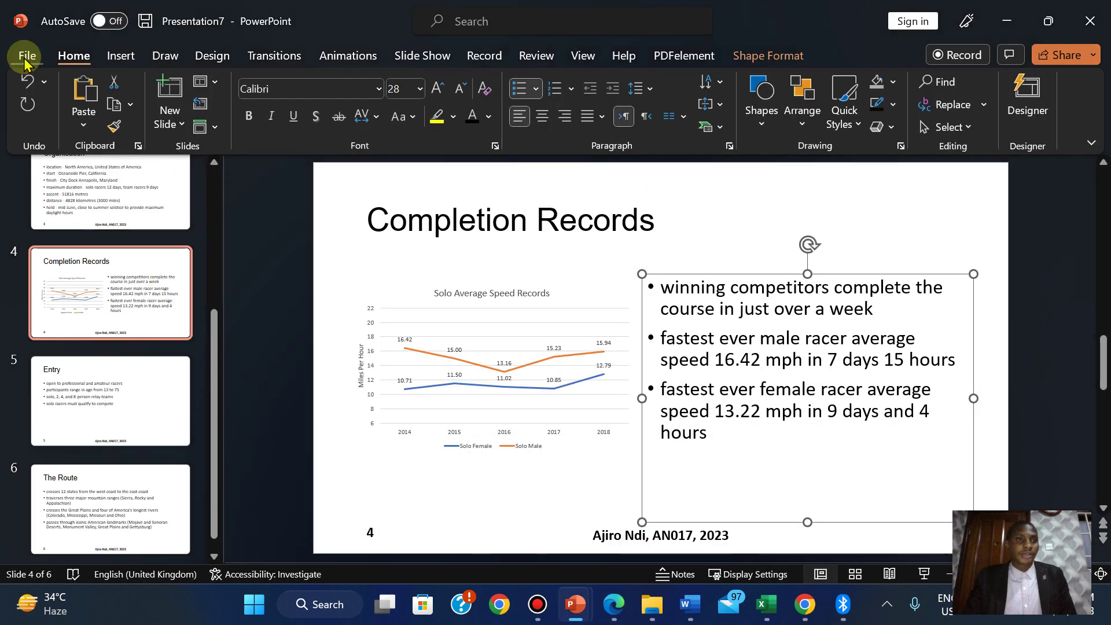
pyautogui.click(26, 58)
pyautogui.click(45, 254)
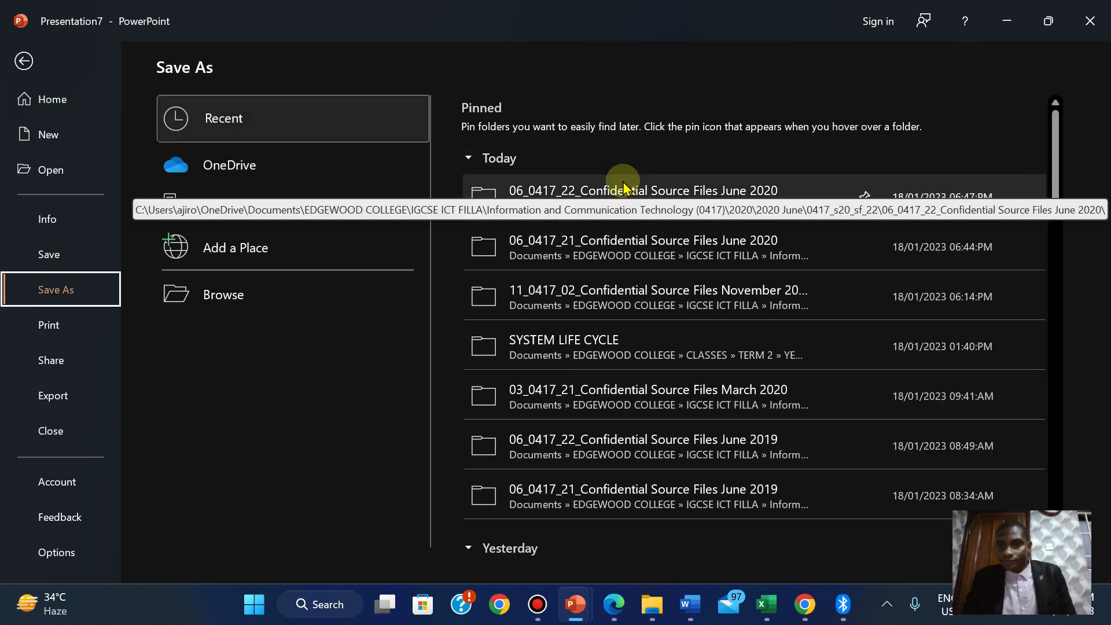
pyautogui.click(624, 186)
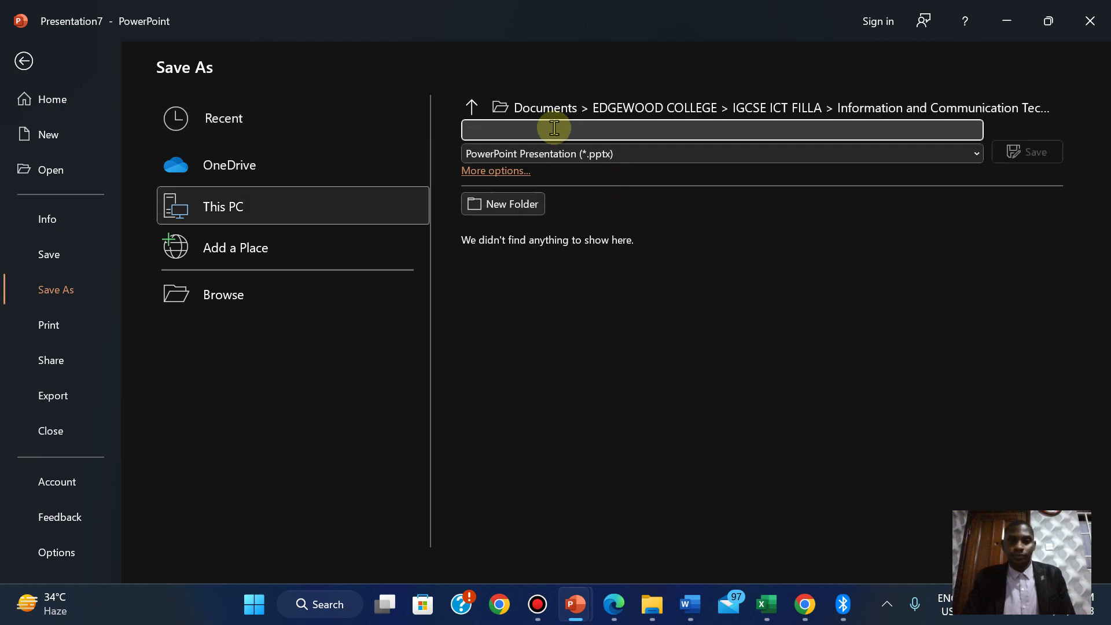
pyautogui.rightClick(554, 128)
pyautogui.click(585, 181)
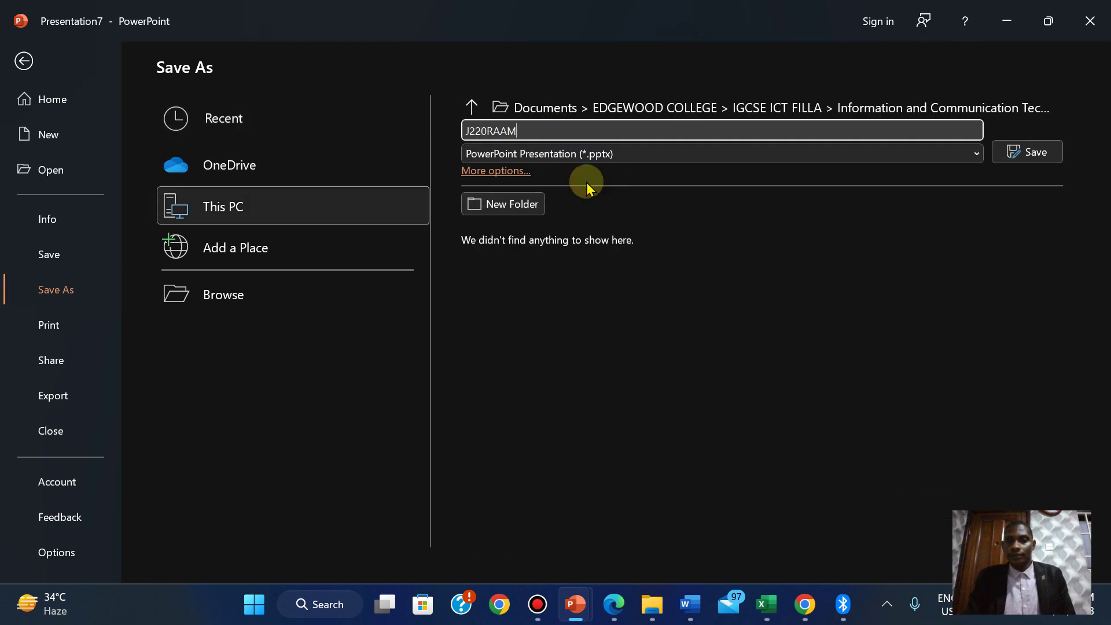
pyautogui.click(1022, 155)
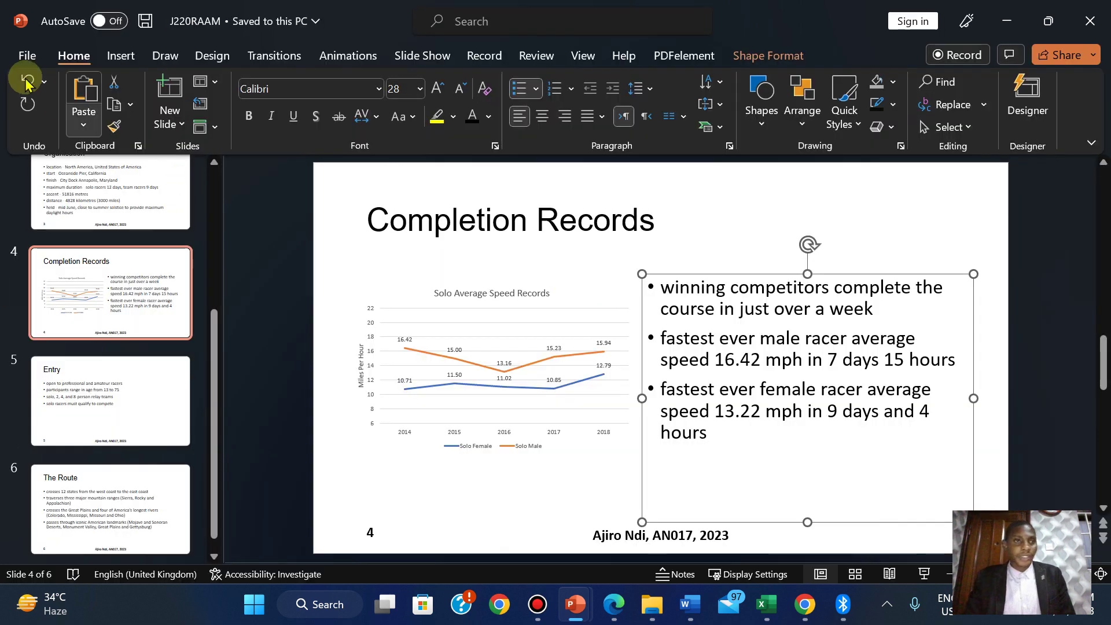
# Open PowerPoint's Print page, then copy the PRINTOUT 7 label from question 38 of the exam paper.
pyautogui.click(11, 56)
pyautogui.click(49, 325)
pyautogui.click(614, 604)
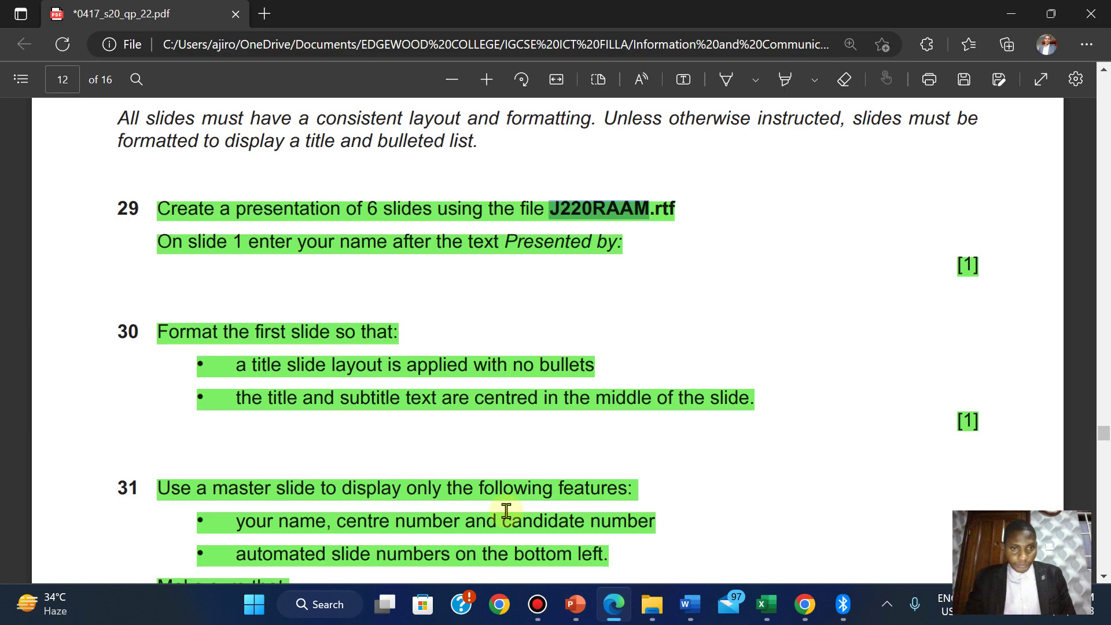
pyautogui.scroll(-15, 506, 511)
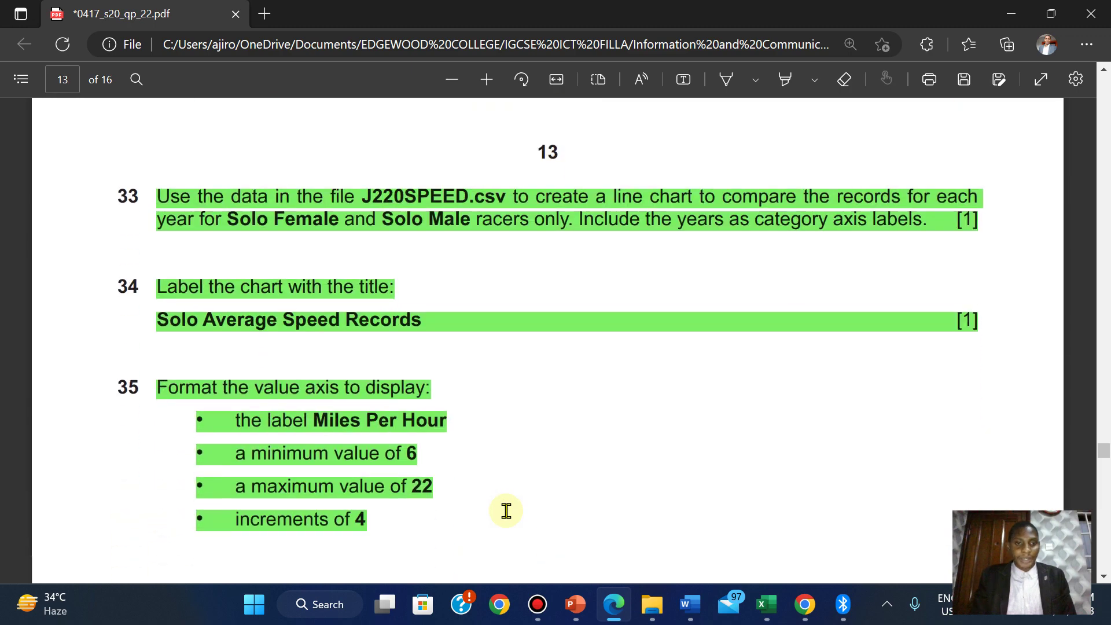
pyautogui.scroll(-10, 507, 510)
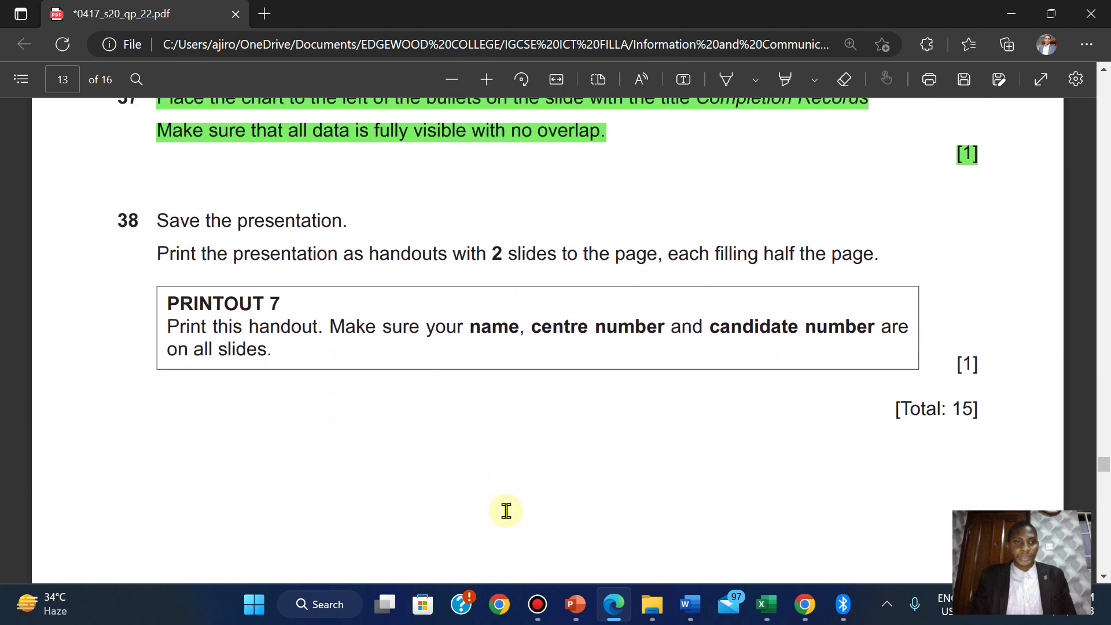
pyautogui.scroll(1, 507, 510)
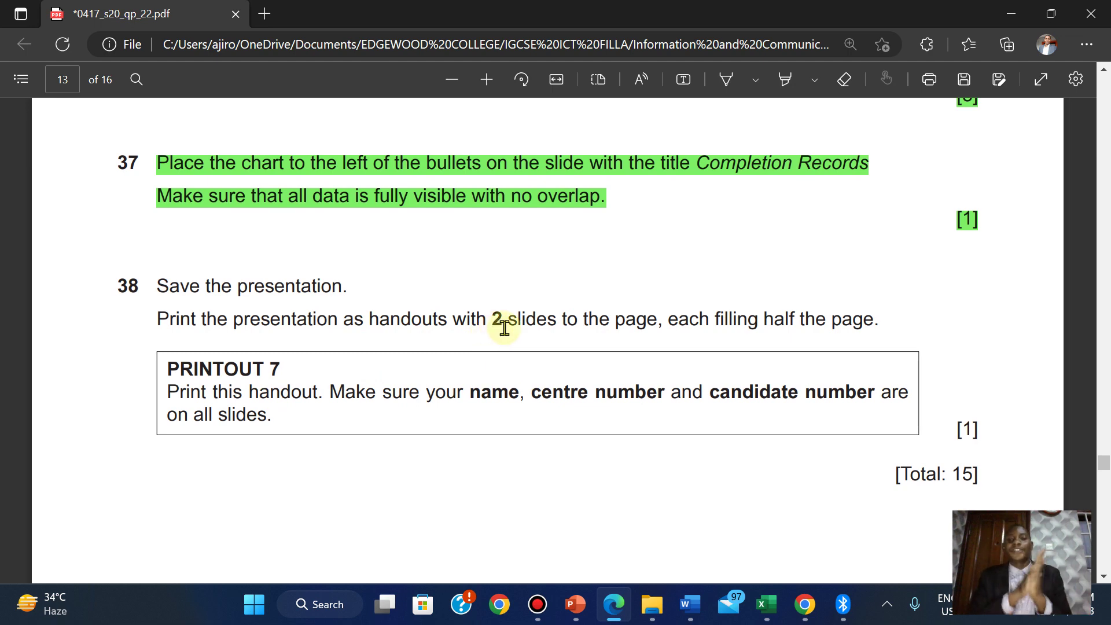
pyautogui.moveTo(166, 367); pyautogui.dragTo(279, 379)
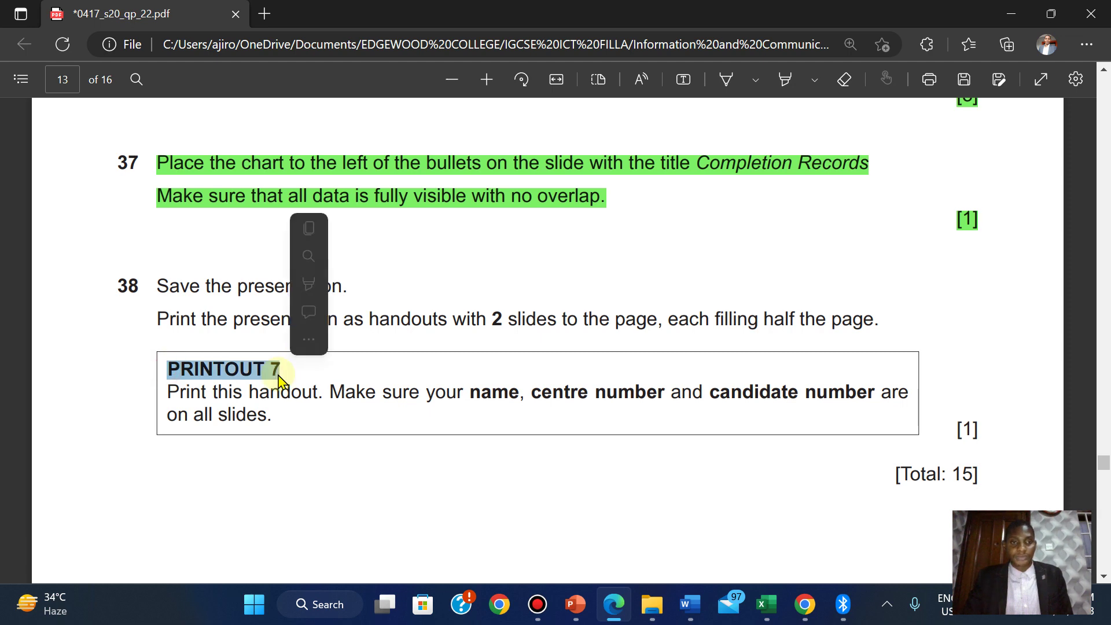
pyautogui.click(310, 227)
# Set the print layout to 2 Slides handouts and preview both handout pages.
pyautogui.moveTo(574, 605)
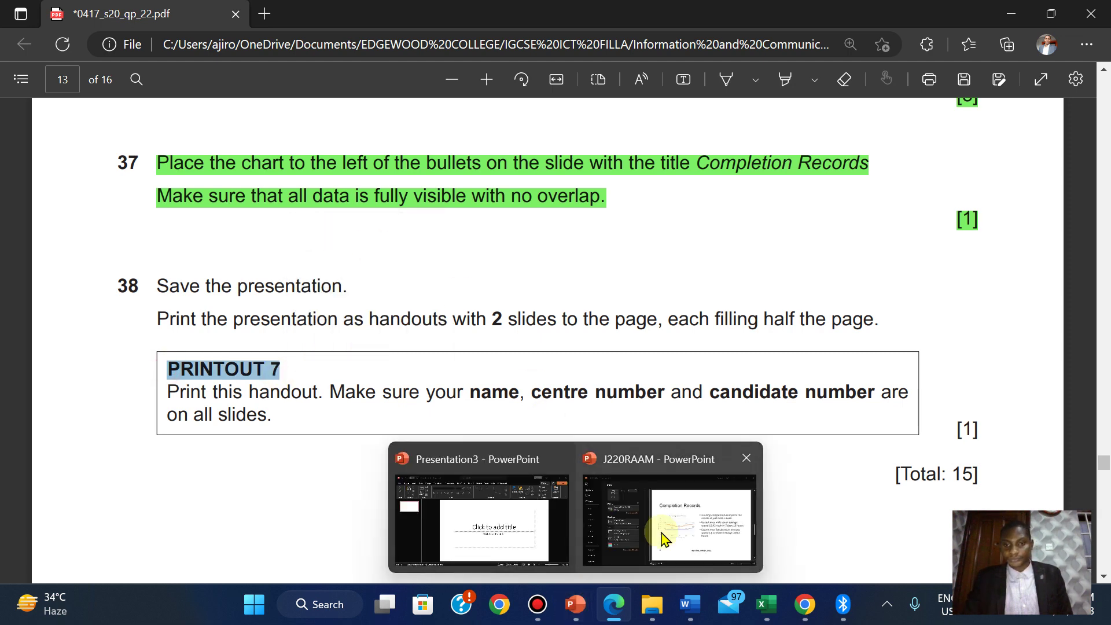
pyautogui.click(664, 536)
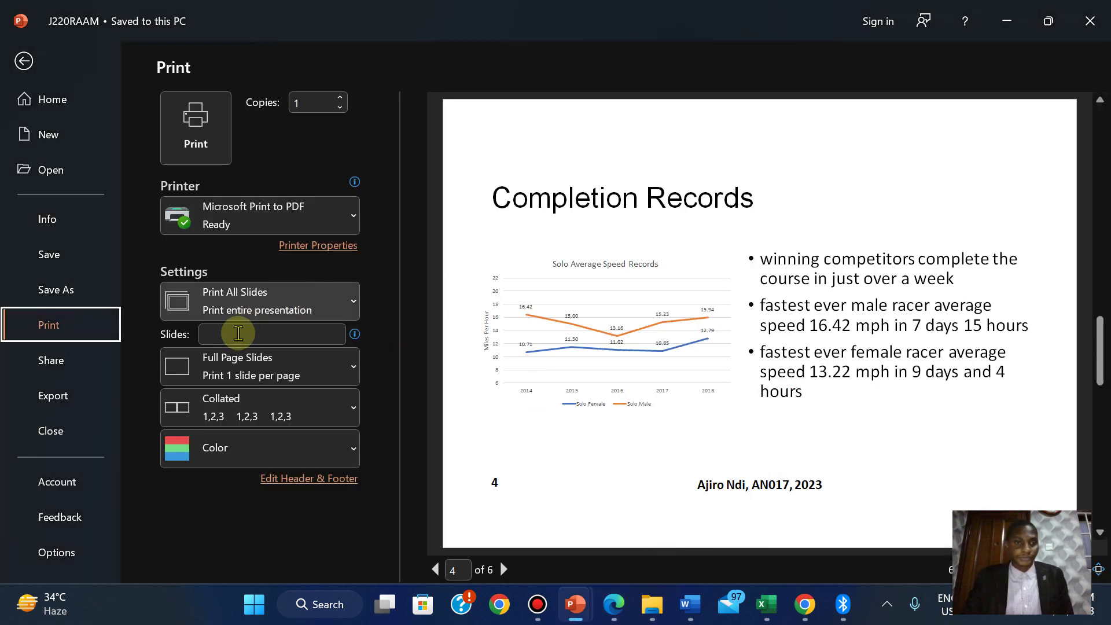
pyautogui.click(284, 365)
pyautogui.click(302, 136)
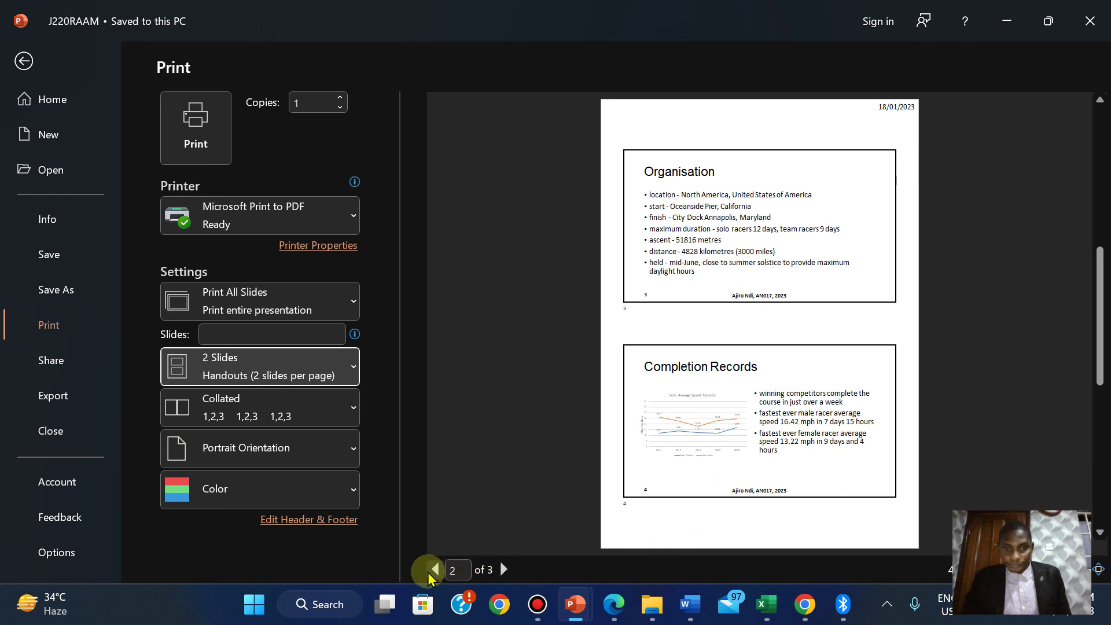
pyautogui.click(436, 570)
pyautogui.click(505, 570)
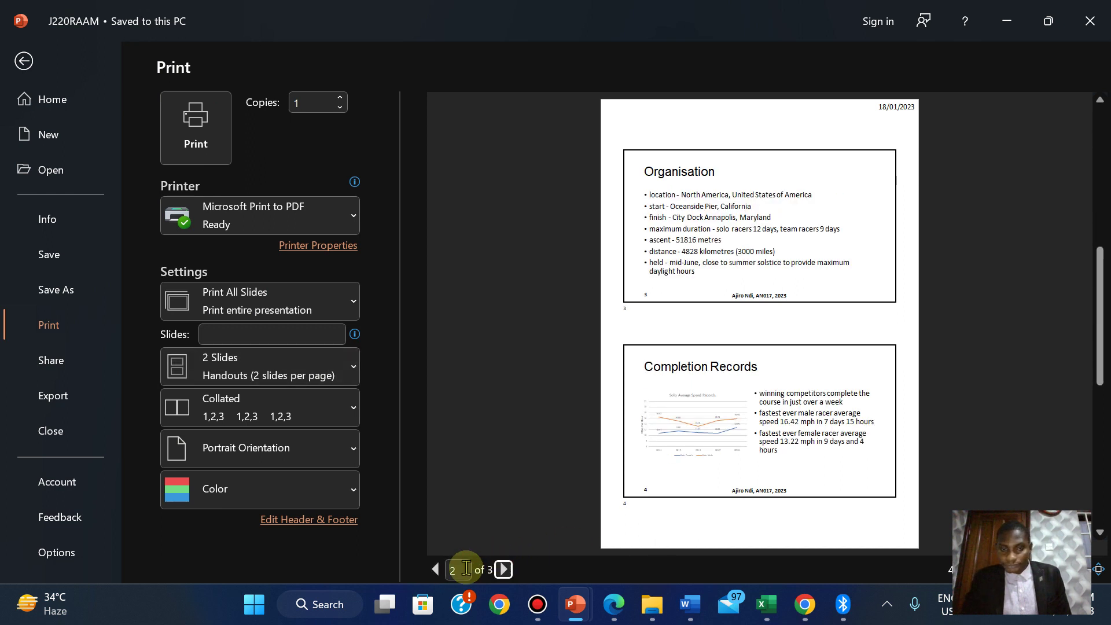
pyautogui.click(435, 569)
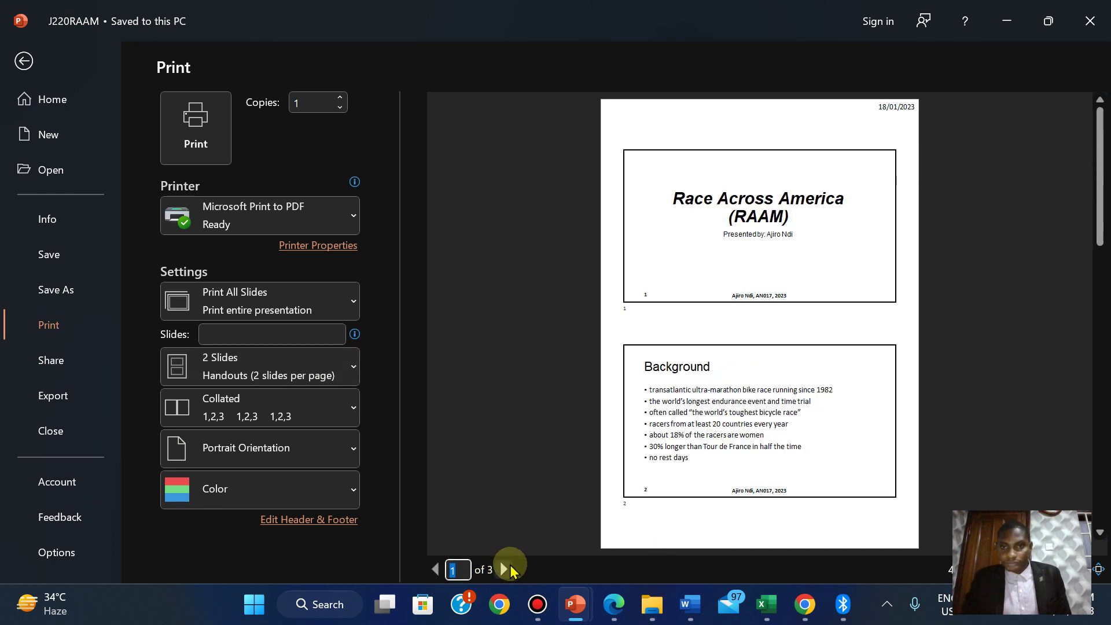
pyautogui.click(505, 570)
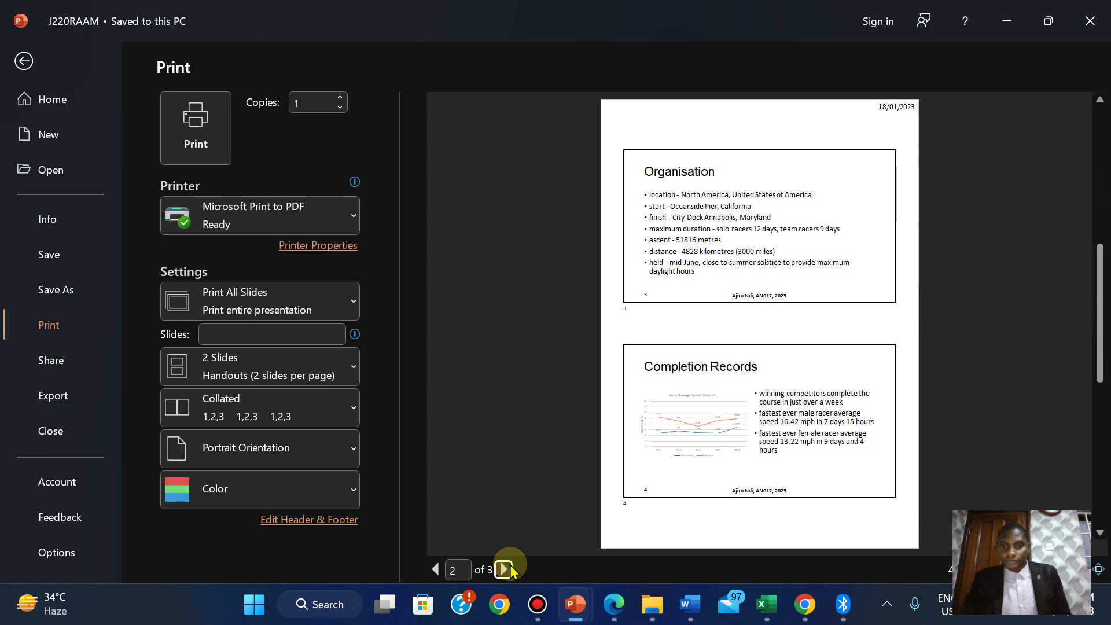
# Print the handout to a PDF named PRINTOUT 7 in the Confidential Source Files folder.
pyautogui.click(609, 607)
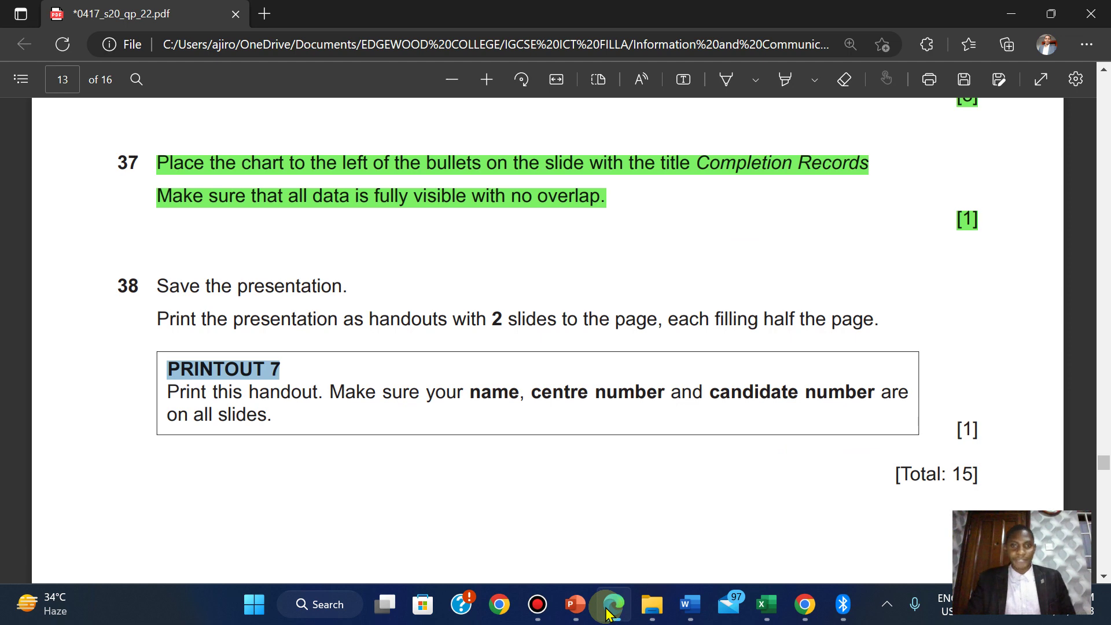
pyautogui.moveTo(577, 607)
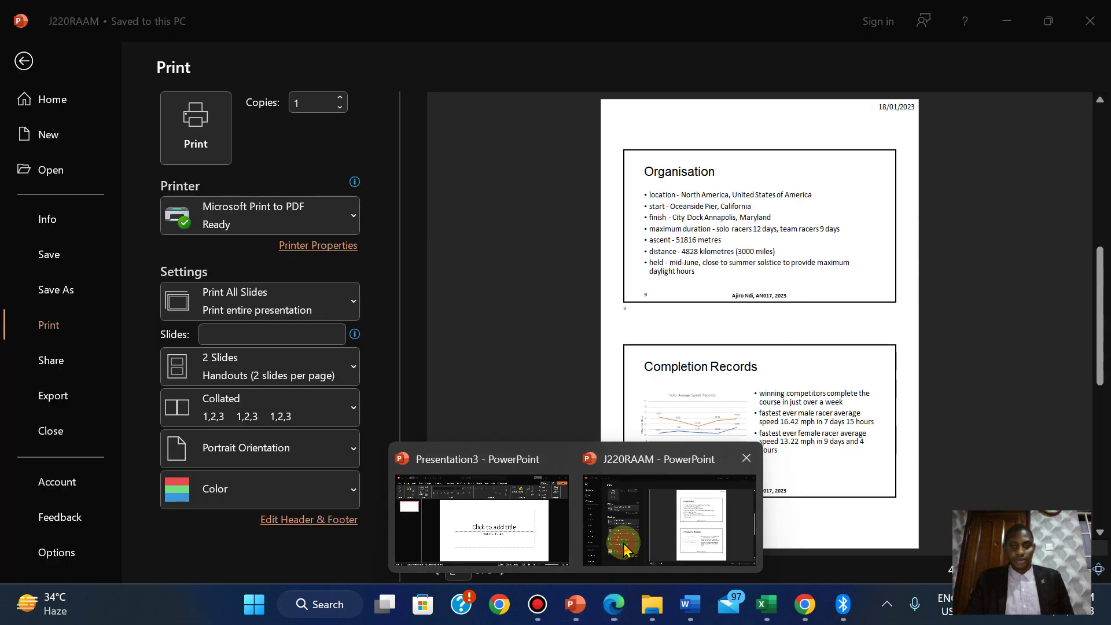
pyautogui.click(625, 550)
pyautogui.click(223, 156)
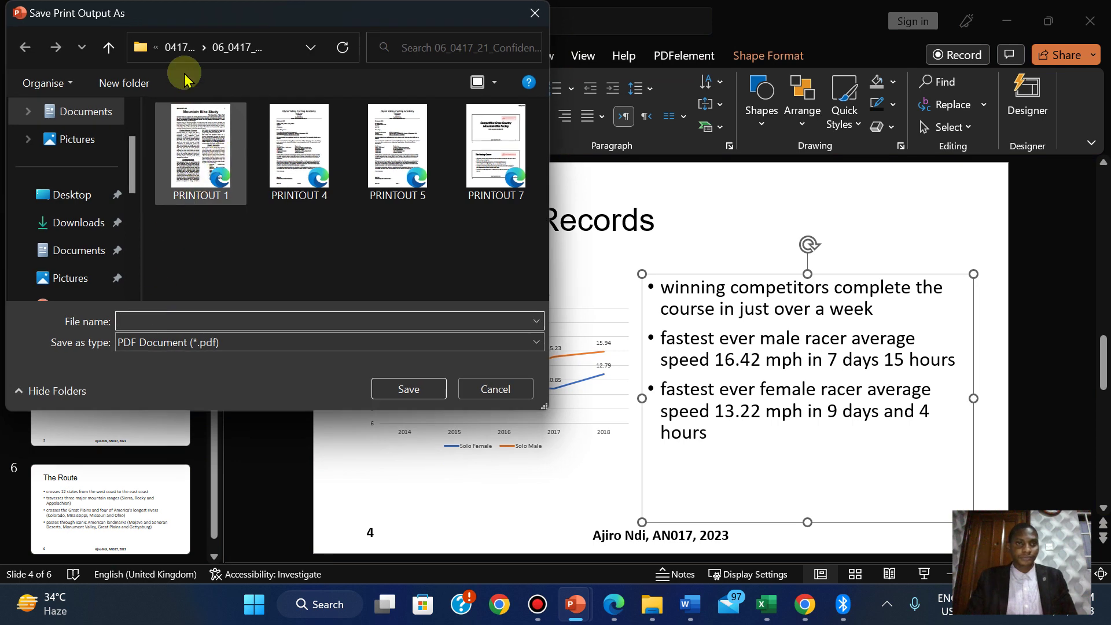
pyautogui.click(184, 58)
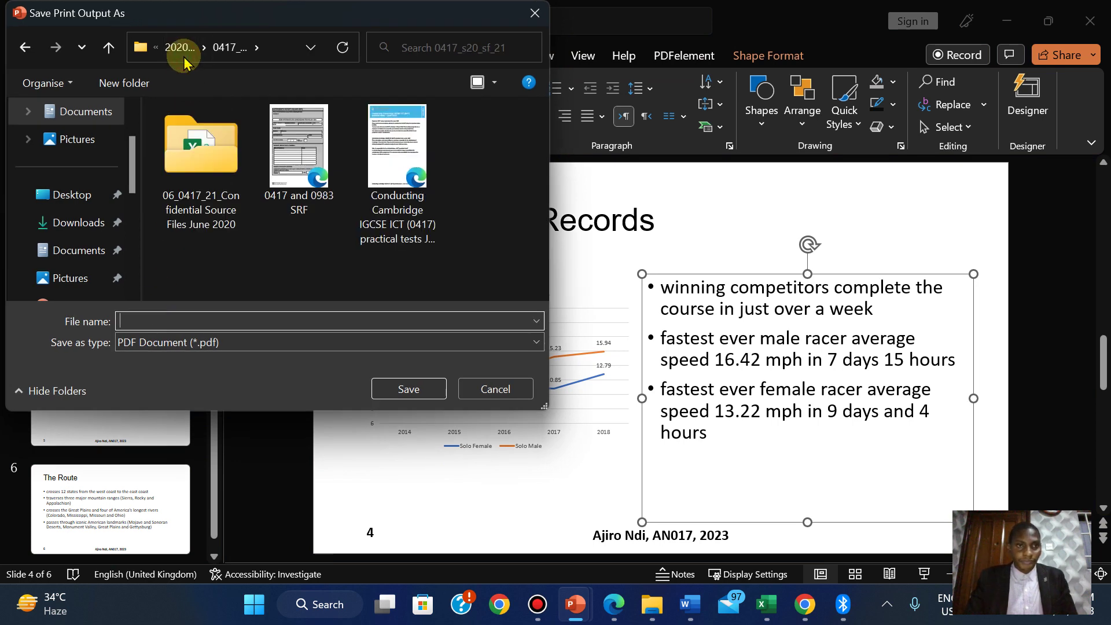
pyautogui.click(181, 53)
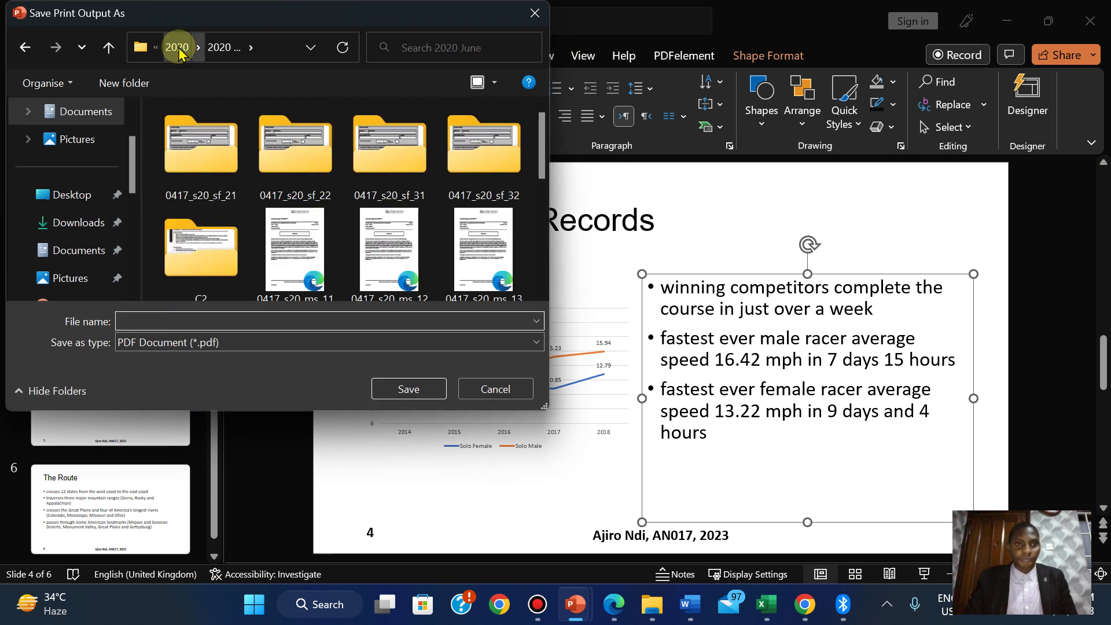
pyautogui.doubleClick(295, 144)
pyautogui.doubleClick(209, 144)
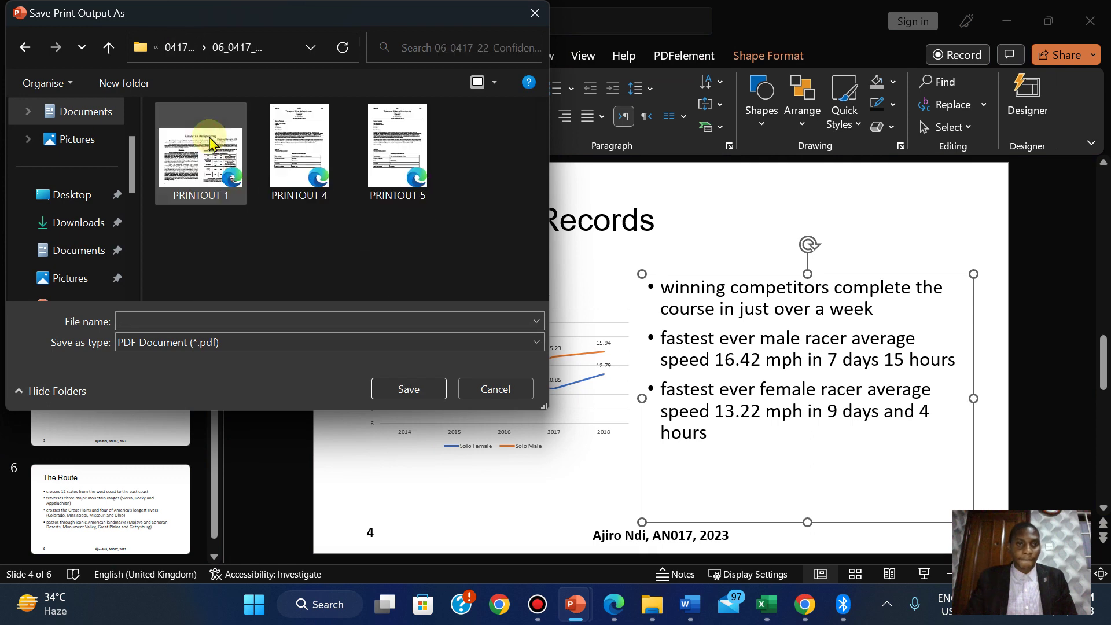
pyautogui.click(146, 320)
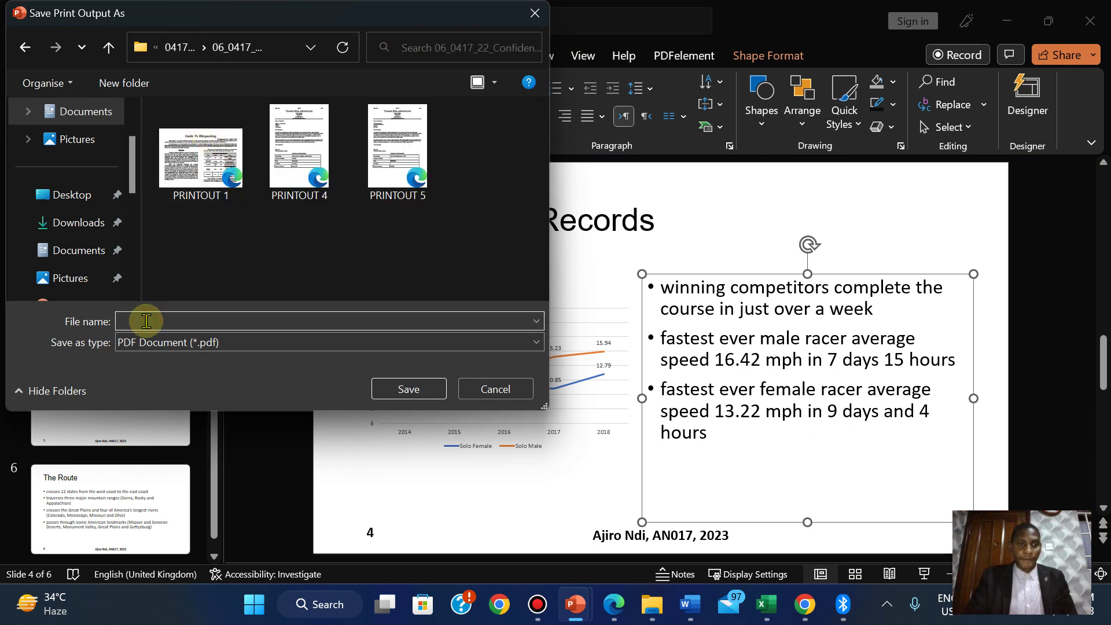
pyautogui.click(395, 391)
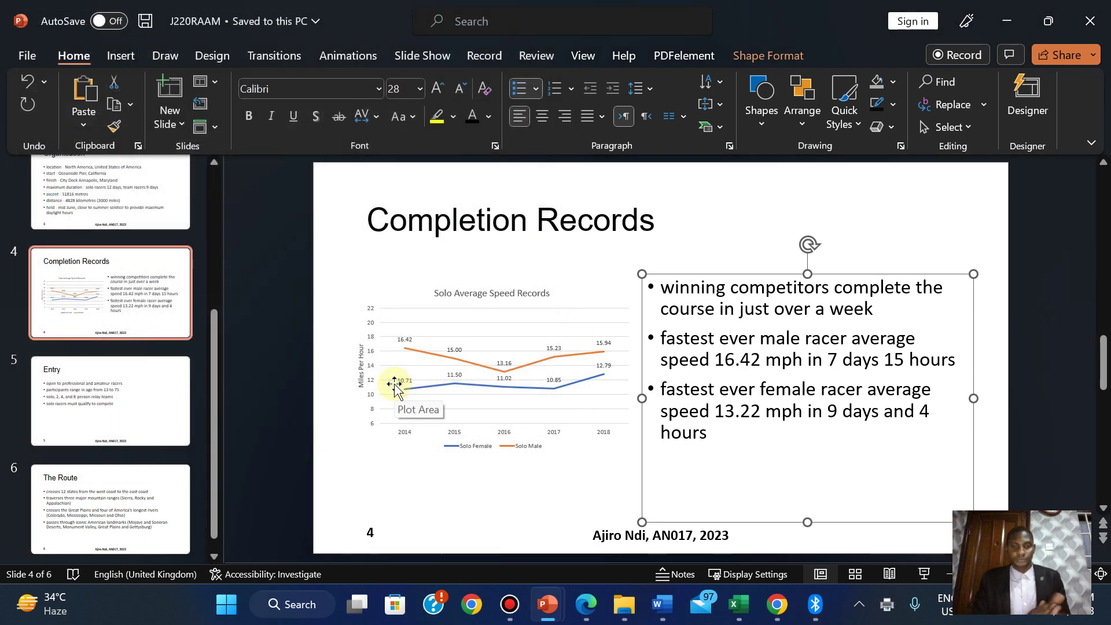
# Open PRINTOUT 7.pdf from the source-files folder and scroll through its 3 handout pages.
pyautogui.moveTo(624, 604)
pyautogui.click(642, 509)
pyautogui.click(328, 500)
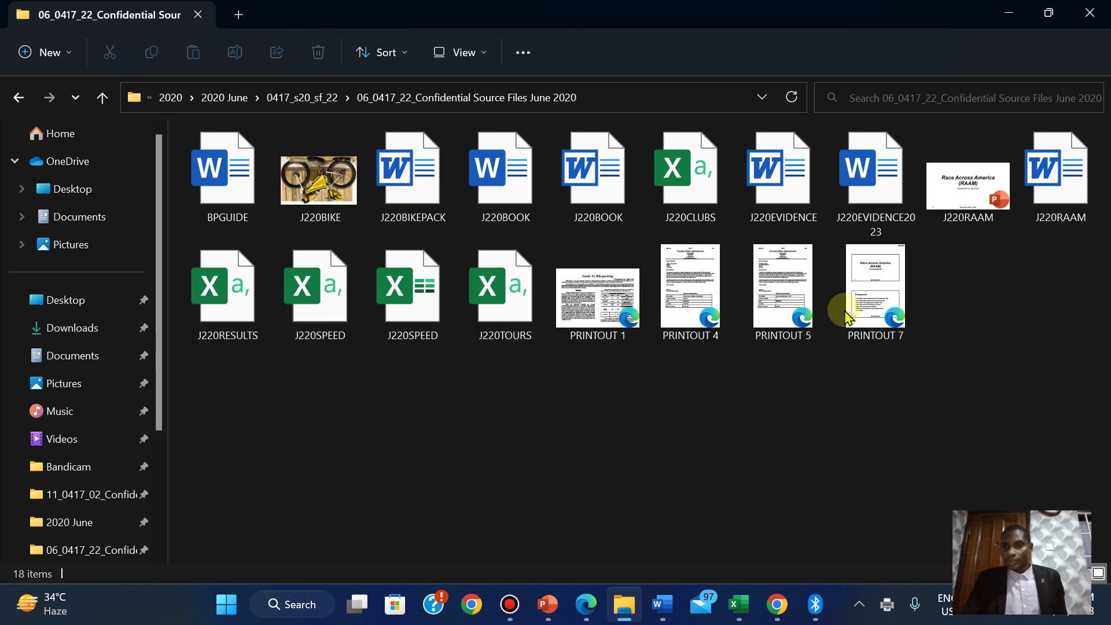
pyautogui.doubleClick(877, 301)
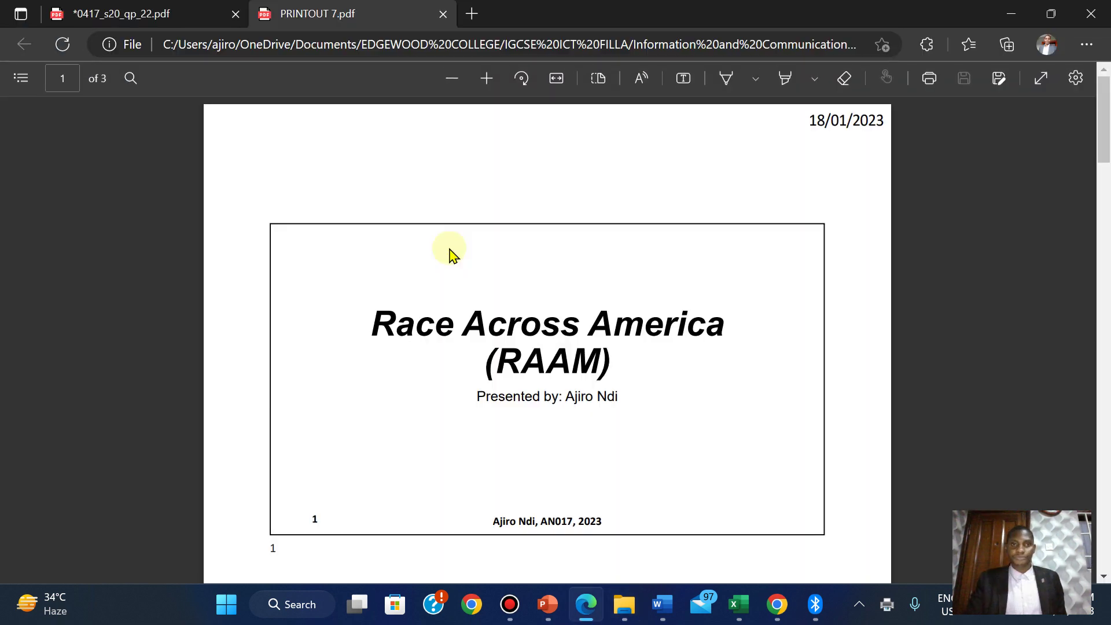
pyautogui.scroll(-15, 452, 255)
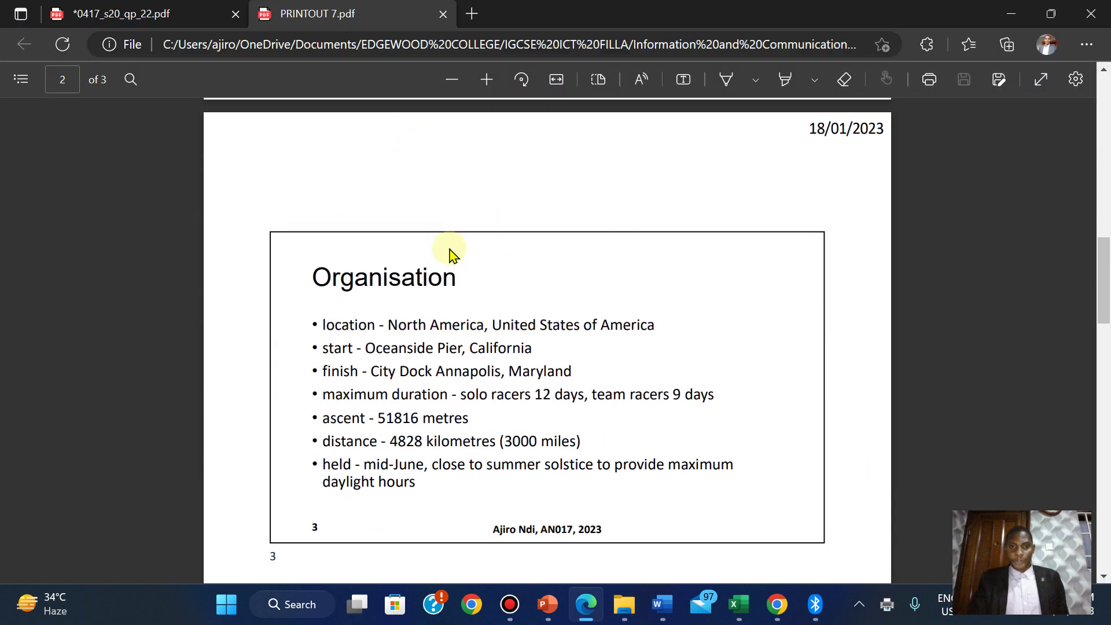
pyautogui.scroll(-10, 452, 255)
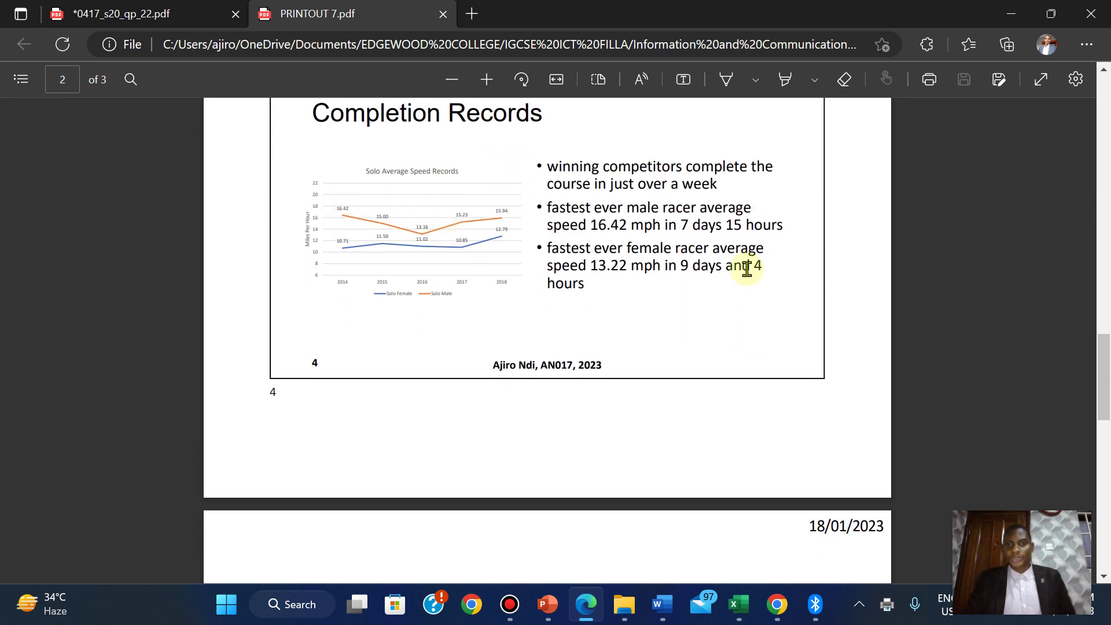
pyautogui.scroll(3, 746, 269)
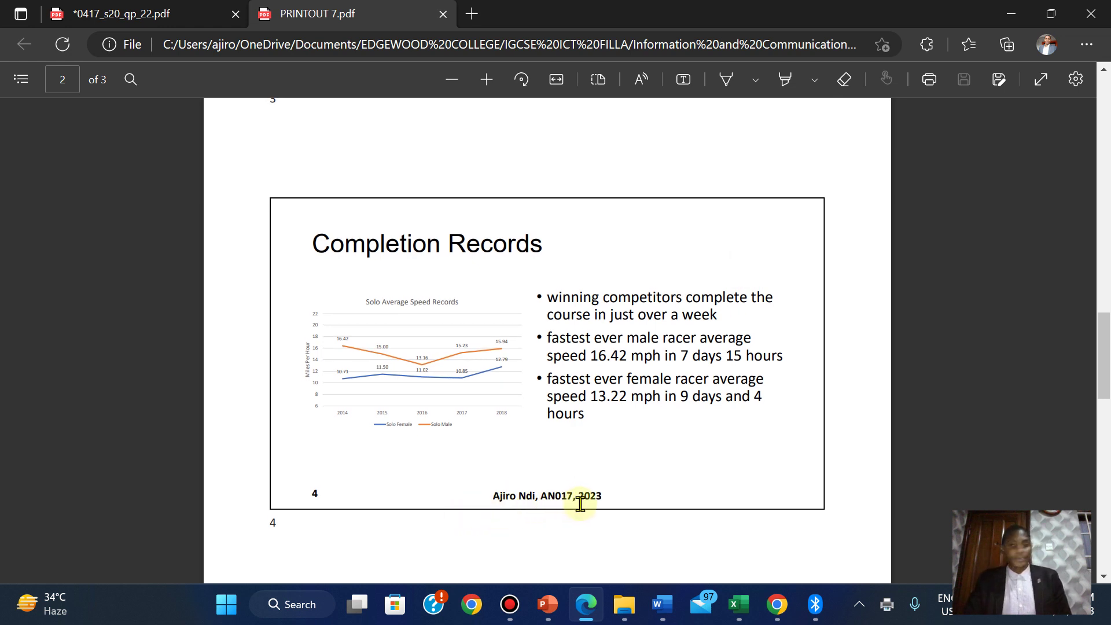
pyautogui.click(587, 606)
pyautogui.click(586, 606)
# Highlight question 38 and its PRINTOUT 7 box in green in the exam PDF.
pyautogui.click(137, 21)
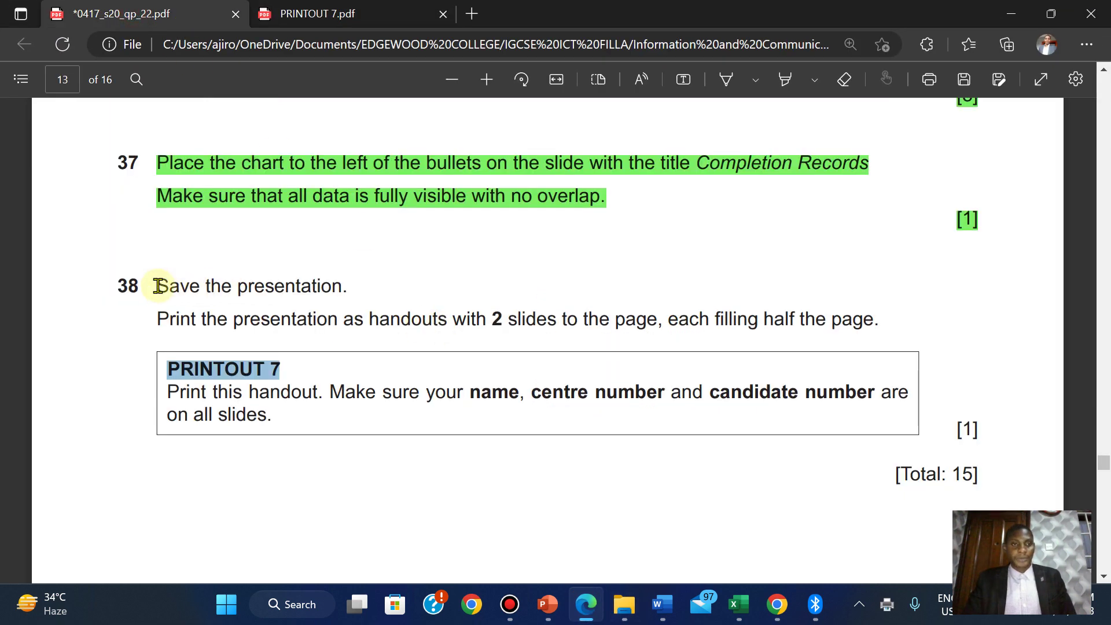
pyautogui.moveTo(157, 285); pyautogui.dragTo(979, 431)
pyautogui.moveTo(1000, 343)
pyautogui.click(871, 372)
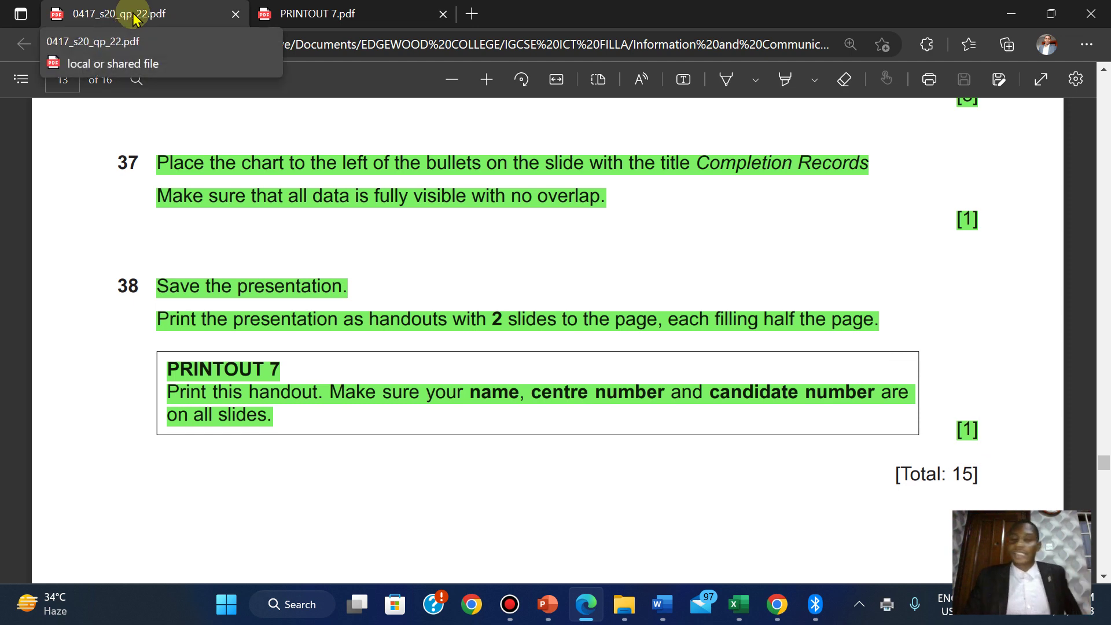
pyautogui.moveTo(522, 6)
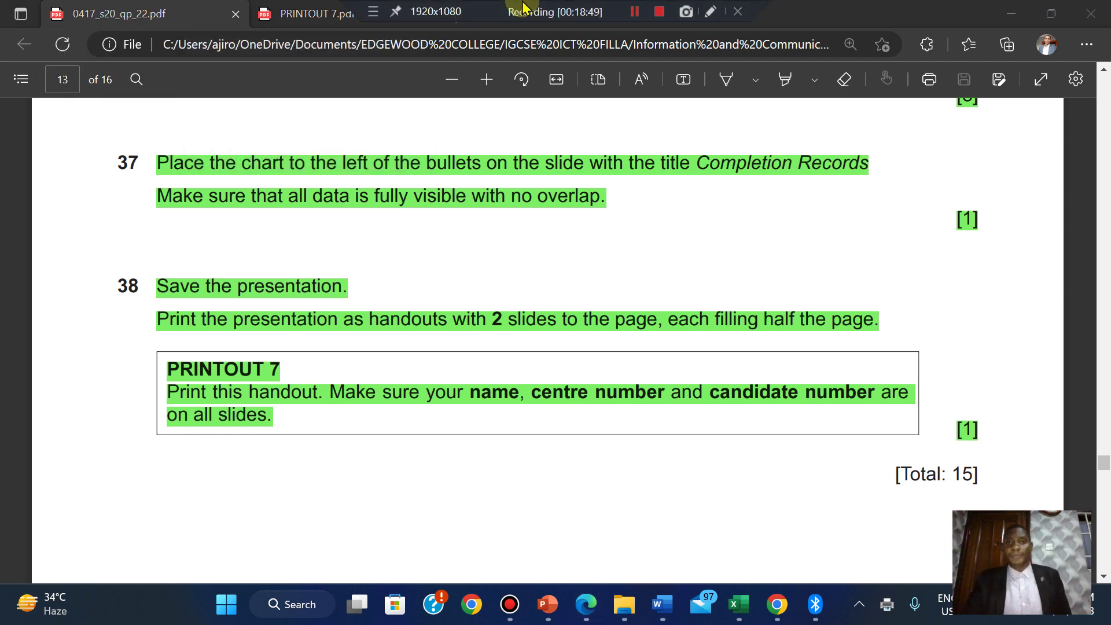